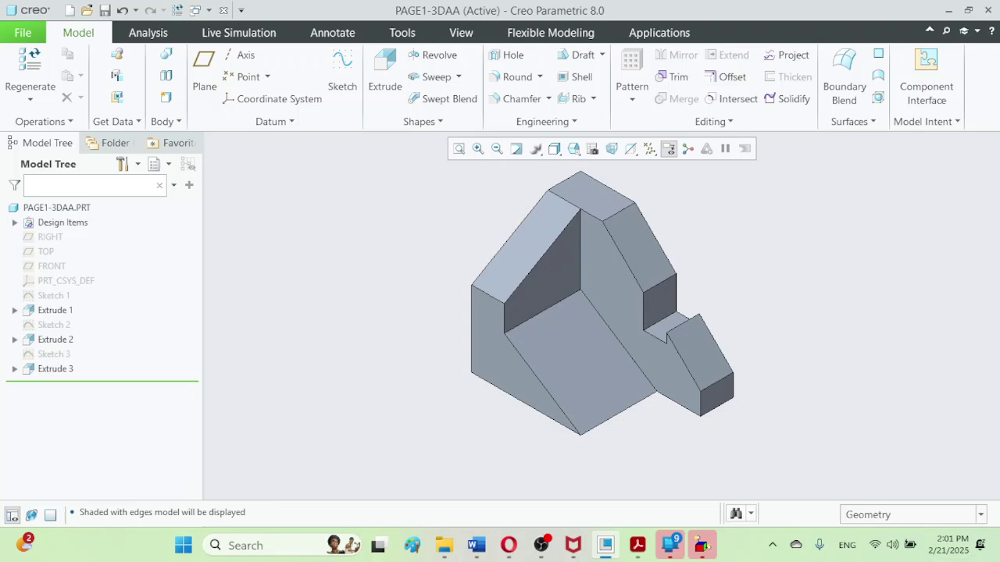
# - Show the hidden Sketch 1 in the model
pyautogui.click(54, 296)
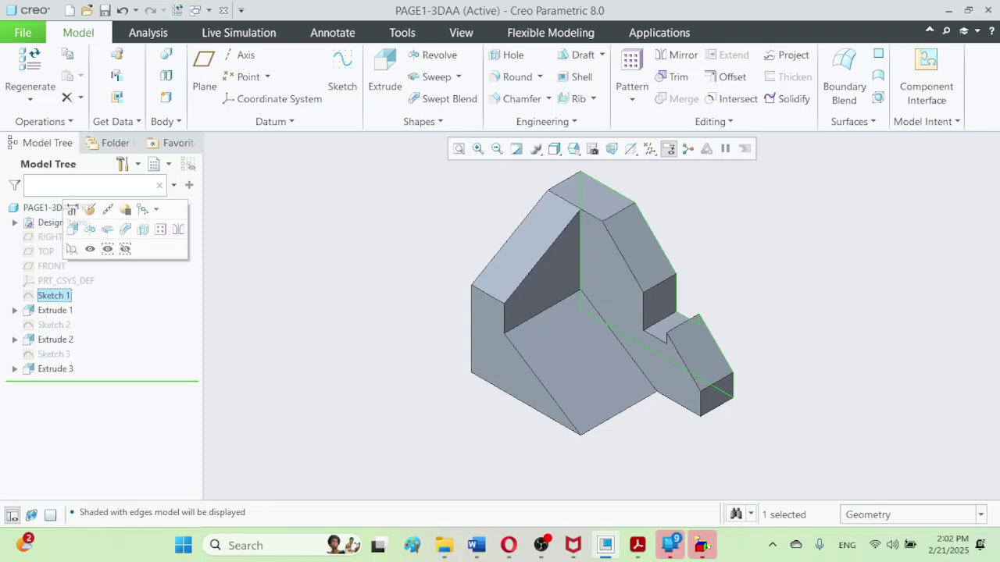
pyautogui.press('Escape')
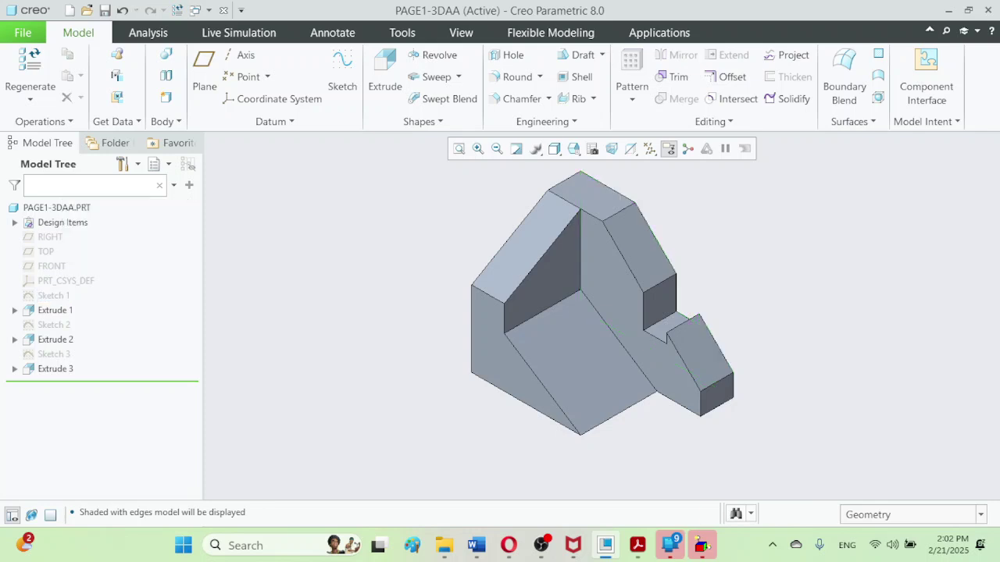
pyautogui.click(53, 295)
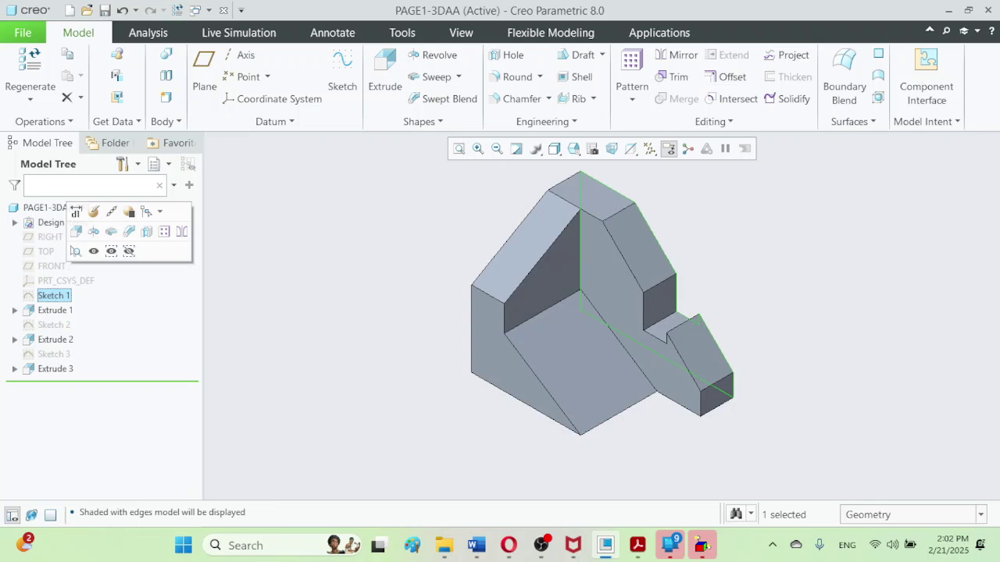
pyautogui.click(94, 251)
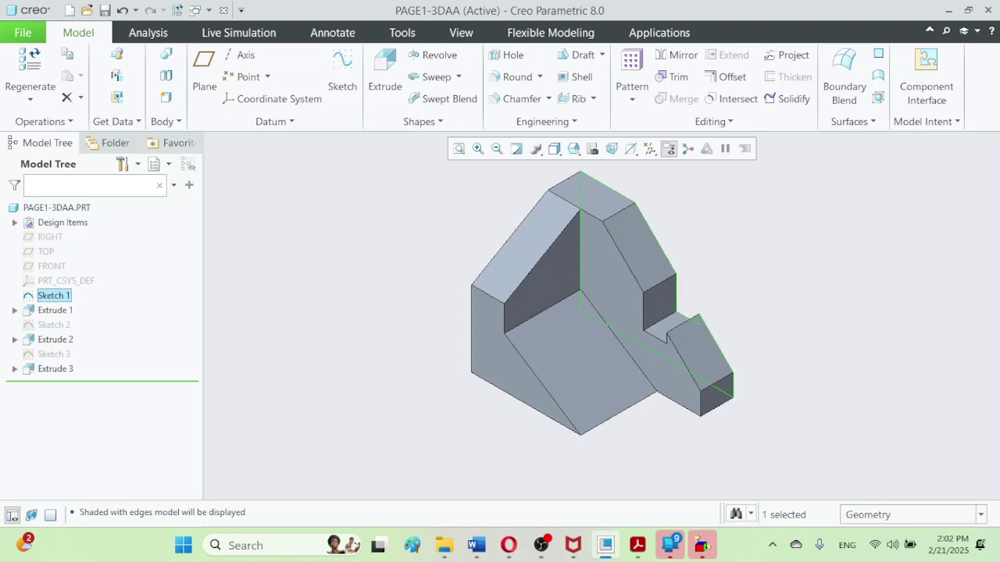
pyautogui.doubleClick(53, 295)
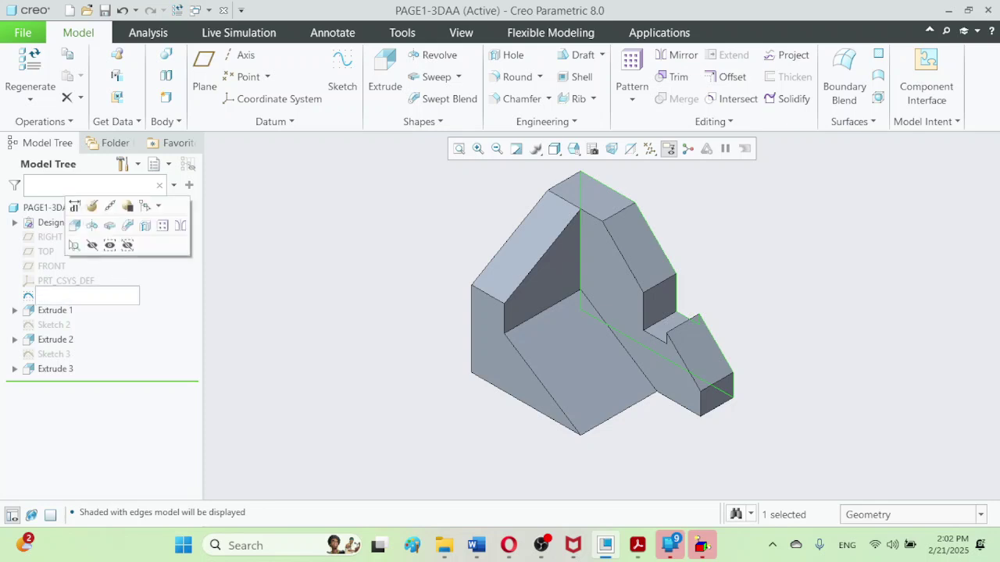
pyautogui.press('Escape')
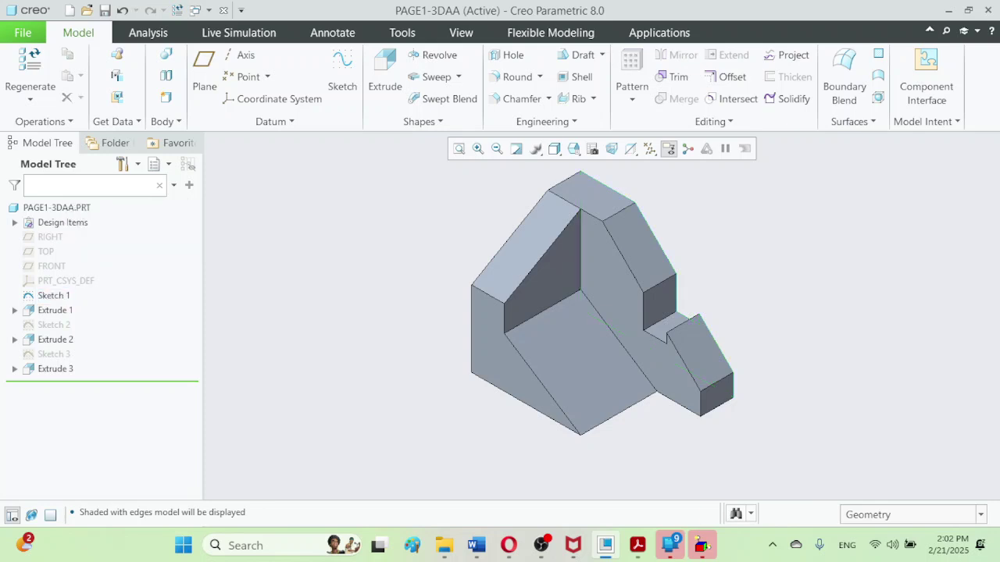
# - Edit Sketch 1's dimensions by moving the lower sloped edge's outer vertex until the base is about 63.95 and that edge about 13.45 long
pyautogui.click(53, 295)
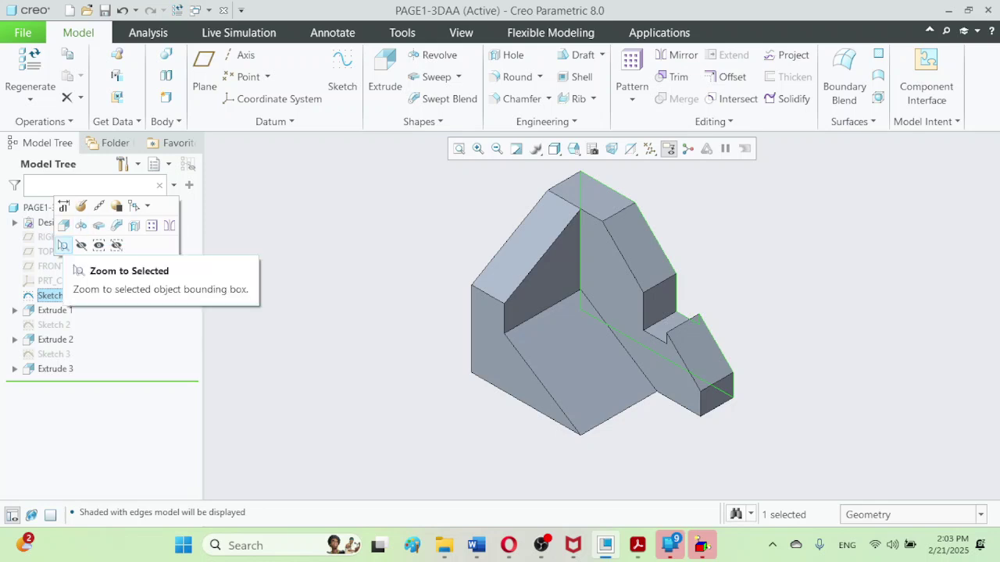
pyautogui.click(63, 205)
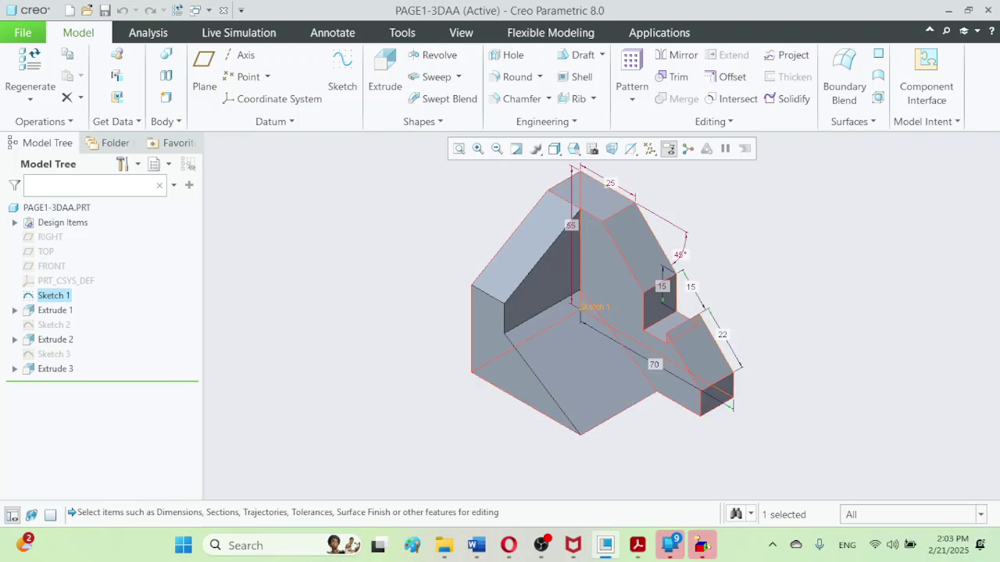
pyautogui.moveTo(733, 372)
pyautogui.mouseDown()
pyautogui.moveTo(748, 402)
pyautogui.moveTo(737, 362)
pyautogui.moveTo(728, 360)
pyautogui.moveTo(738, 372)
pyautogui.moveTo(719, 349)
pyautogui.mouseUp()
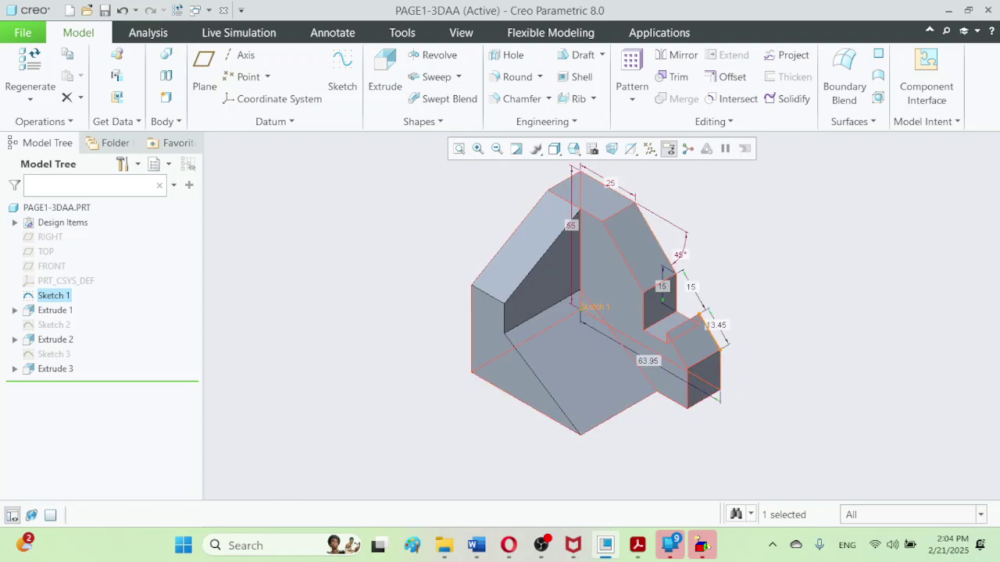
# - Try reducing the depth of Extrude 1 to about 13.1, and undo that change
pyautogui.moveTo(699, 314); pyautogui.dragTo(692, 305)
pyautogui.doubleClick(594, 195)
pyautogui.moveTo(687, 408)
pyautogui.mouseDown()
pyautogui.moveTo(706, 399)
pyautogui.moveTo(564, 480)
pyautogui.moveTo(691, 407)
pyautogui.mouseUp()
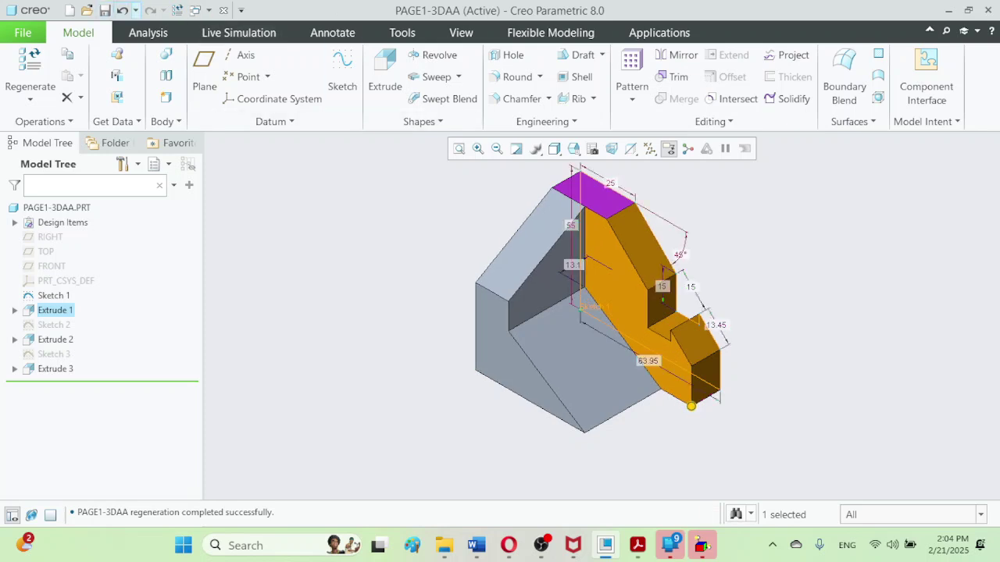
pyautogui.click(122, 10)
pyautogui.hotkey('ctrl', 'g')
pyautogui.hotkey('ctrl', 'g')
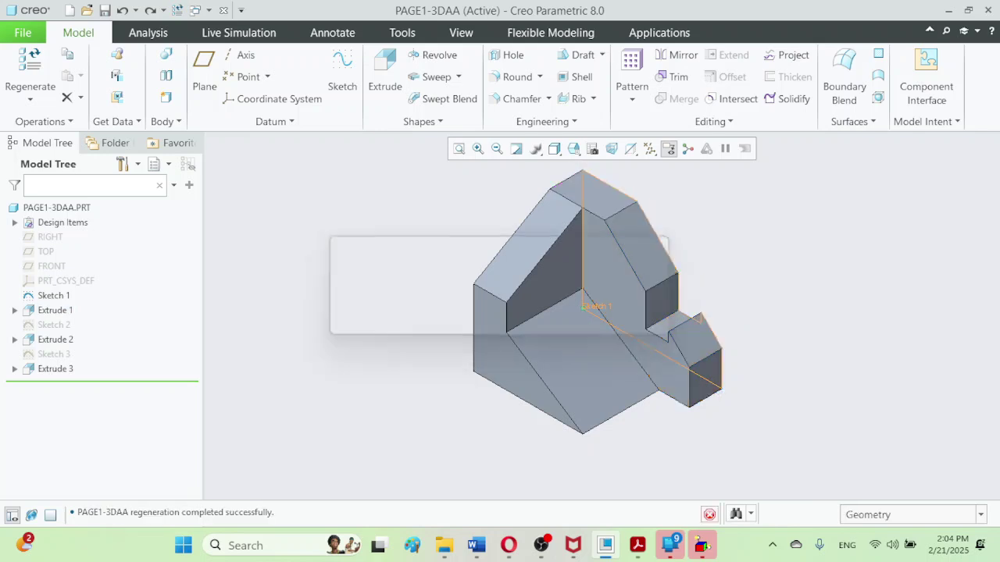
# - Set the length of Sketch 1's top edge to 30 and regenerate the part
pyautogui.click(54, 296)
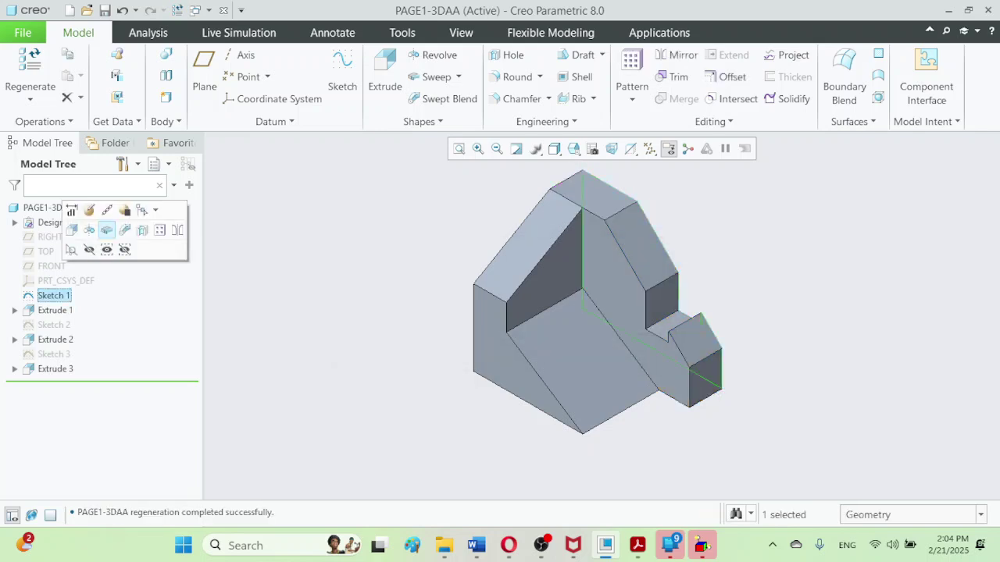
pyautogui.click(71, 210)
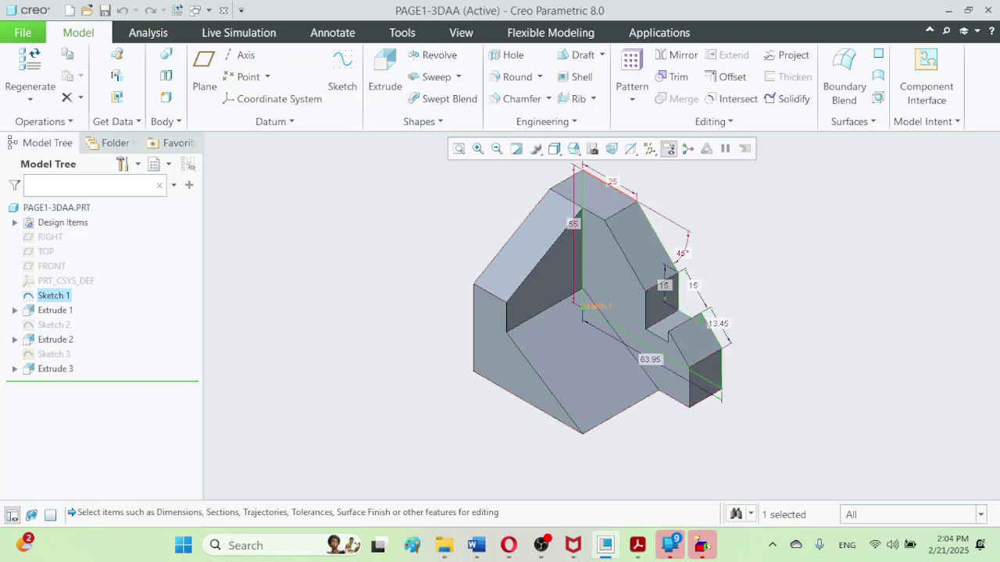
pyautogui.doubleClick(612, 181)
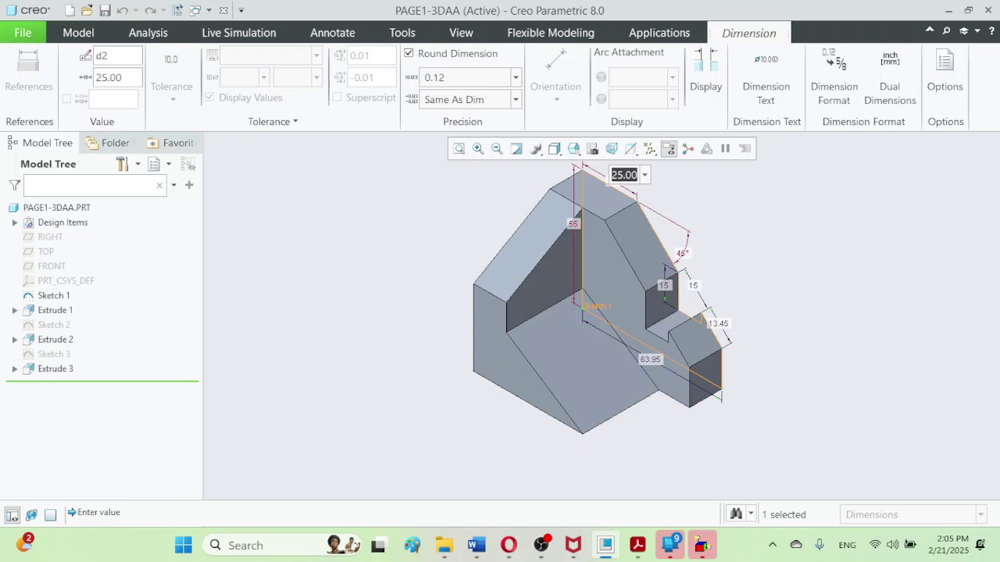
pyautogui.write('30')
pyautogui.press('Return')
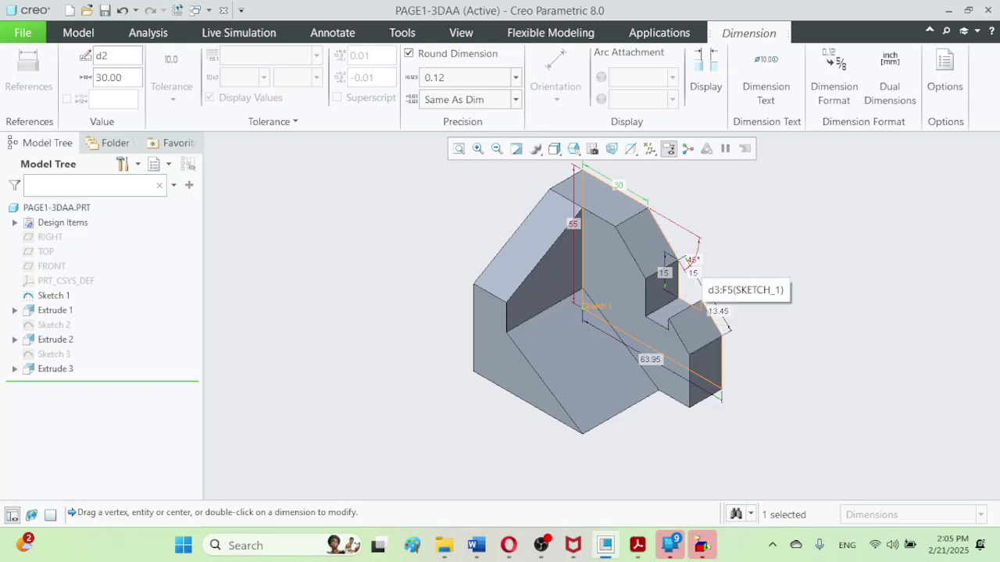
pyautogui.doubleClick(618, 185)
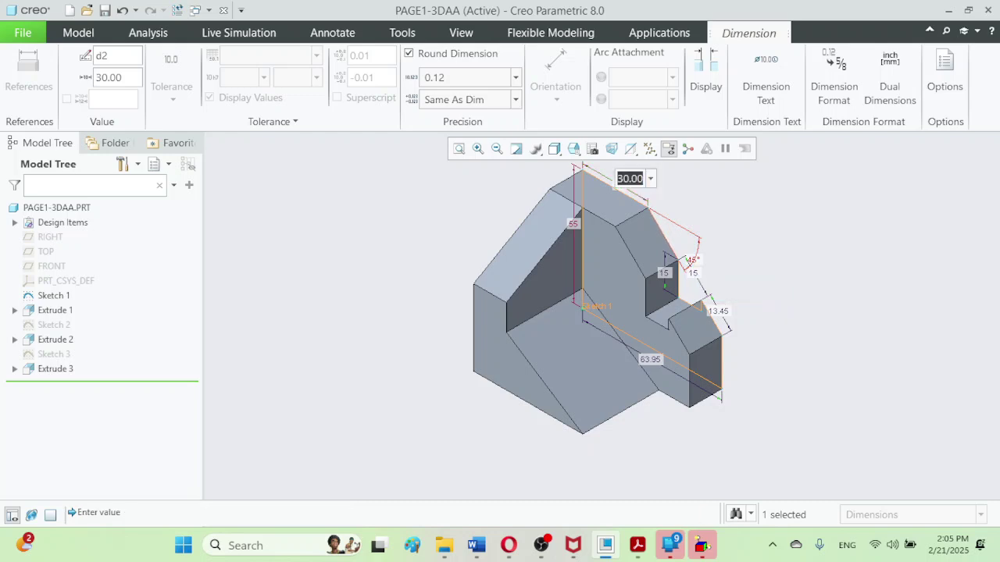
pyautogui.press('Return')
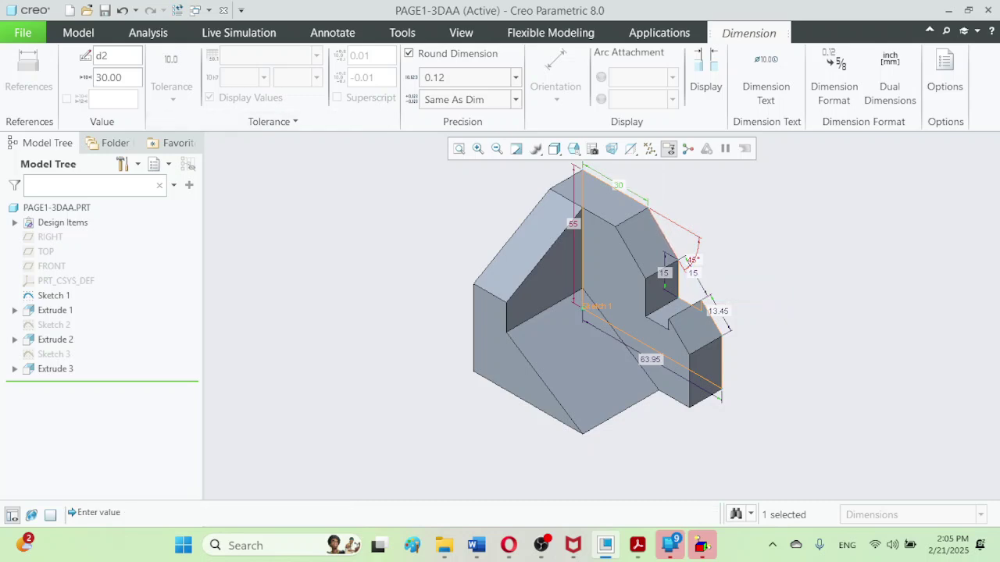
pyautogui.press('Escape')
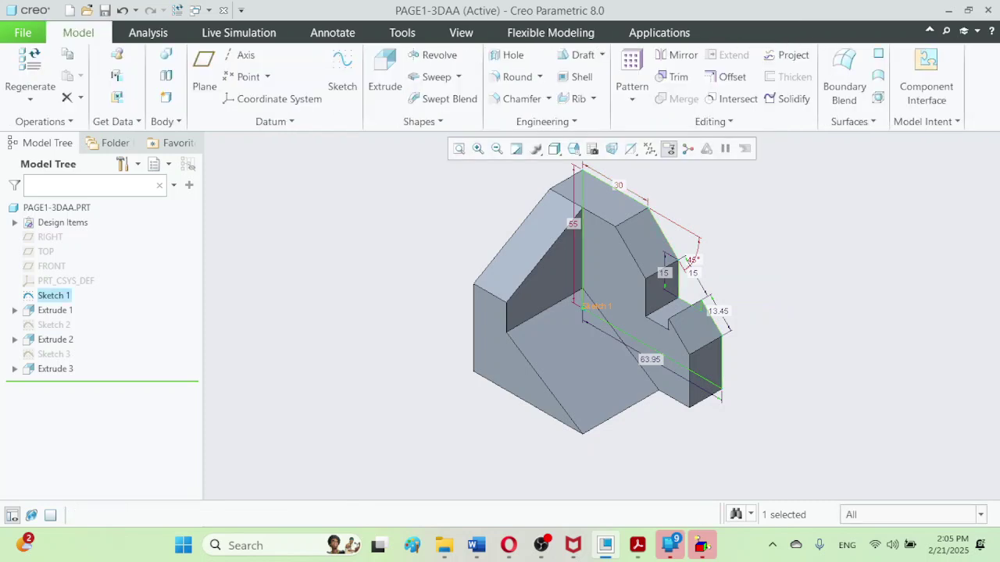
pyautogui.hotkey('ctrl', 'g')
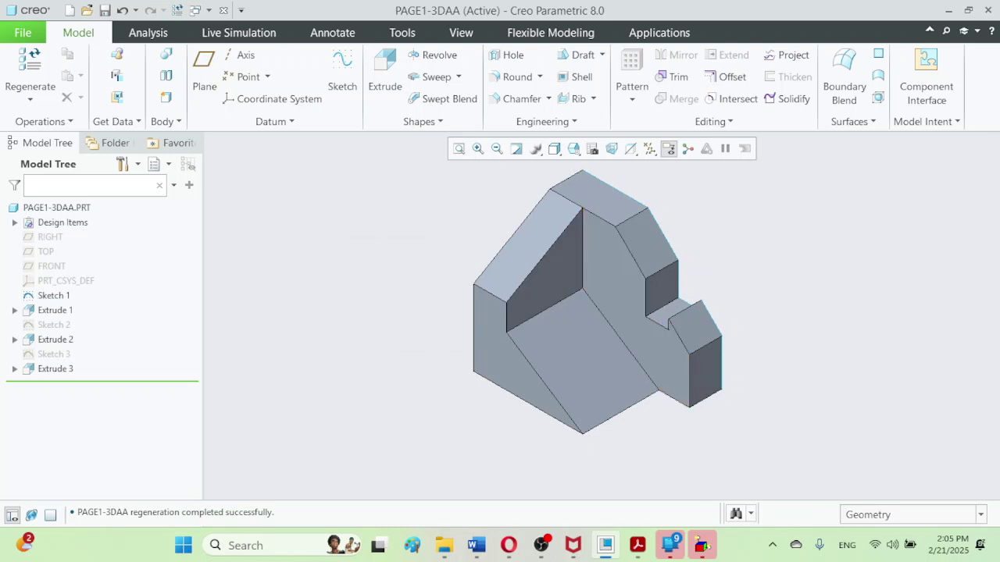
# - Set the angle of Sketch 1's upper sloped edge to 50 degrees and regenerate the part
pyautogui.click(54, 296)
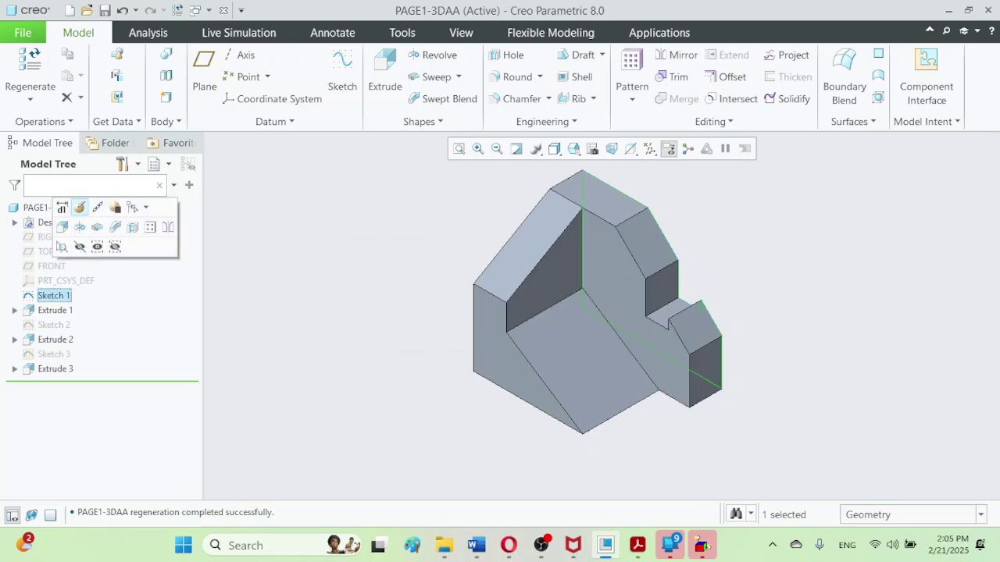
pyautogui.click(62, 207)
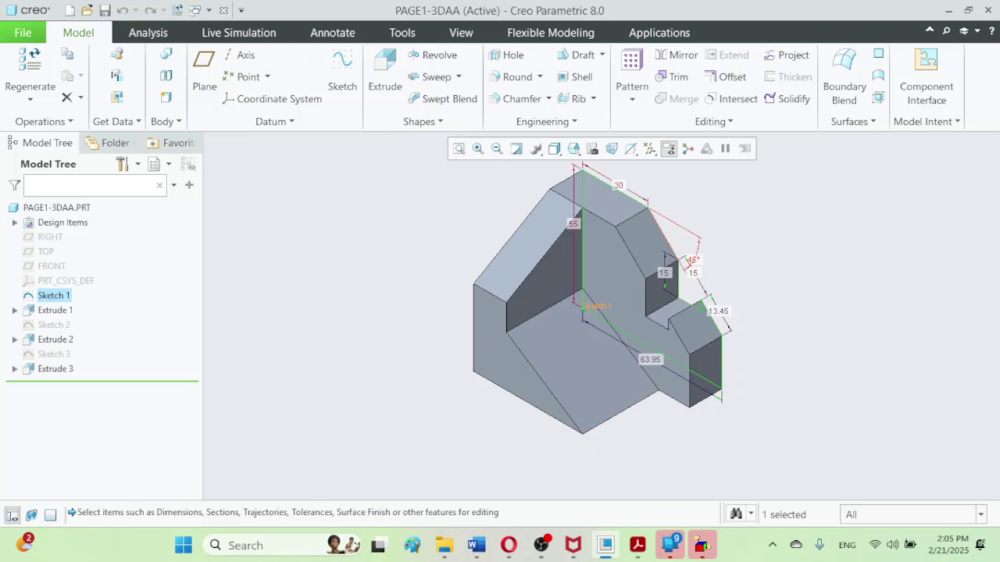
pyautogui.doubleClick(692, 259)
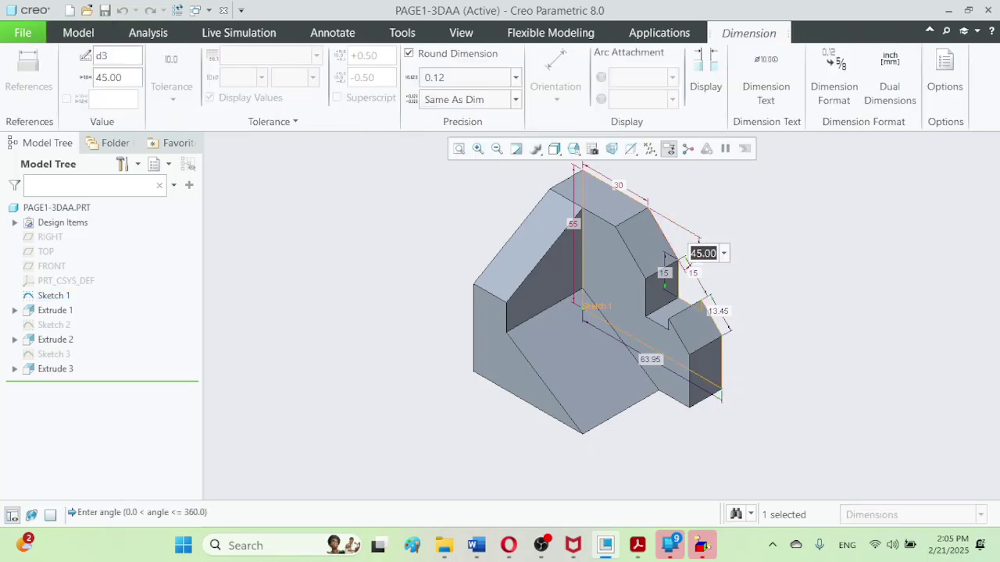
pyautogui.write('50')
pyautogui.press('Return')
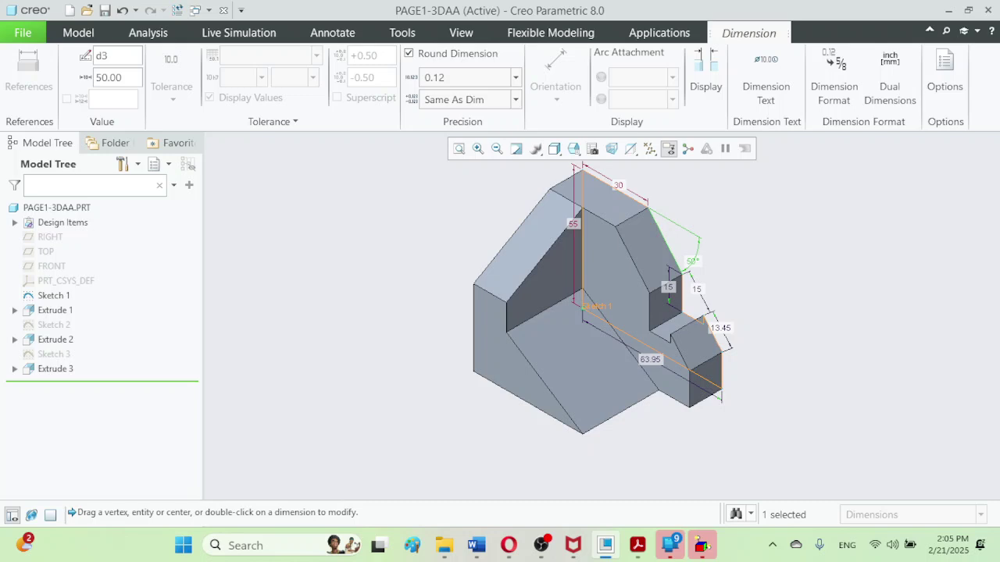
pyautogui.press('Escape')
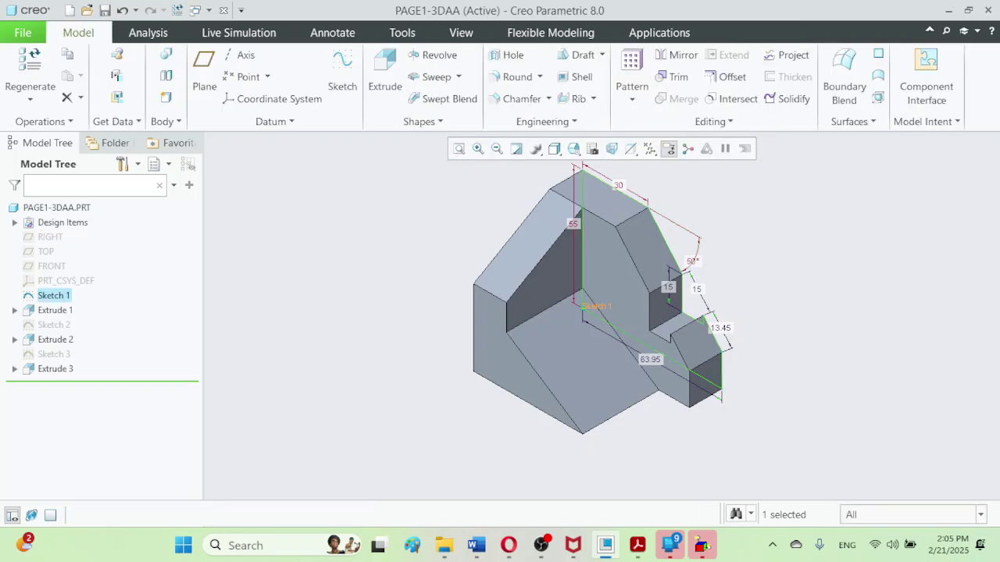
pyautogui.hotkey('ctrl', 'g')
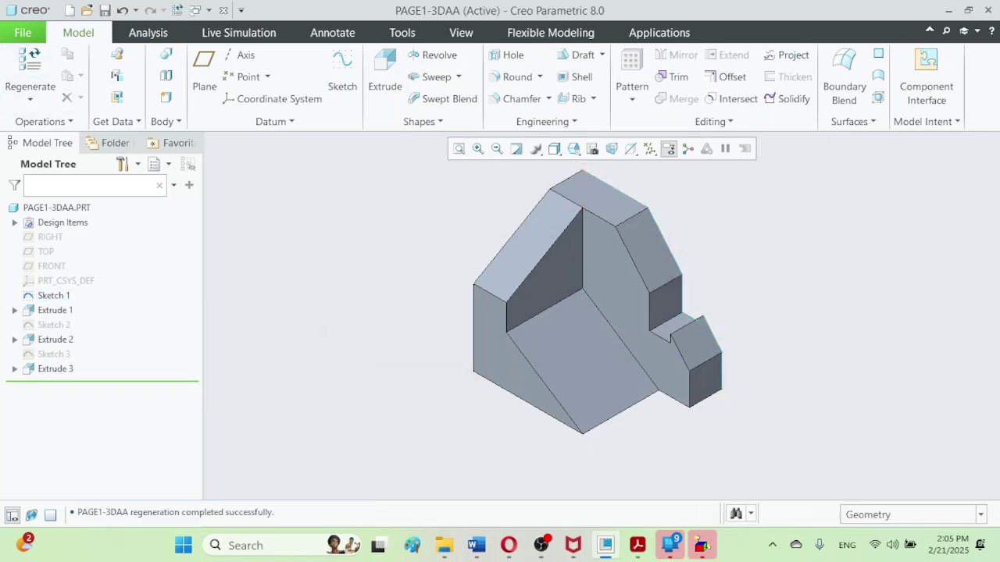
pyautogui.hotkey('alt', 'f')
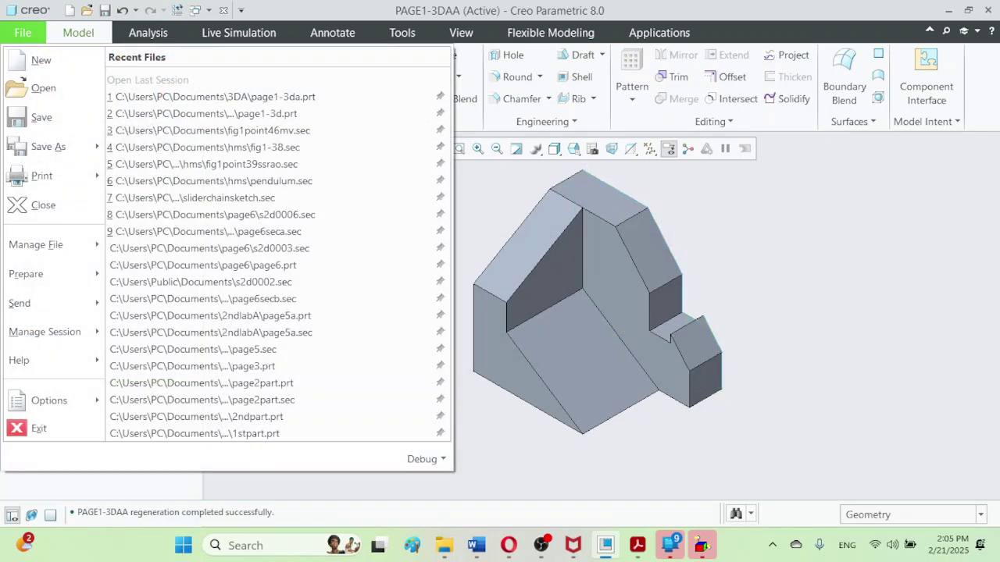
pyautogui.press('Escape')
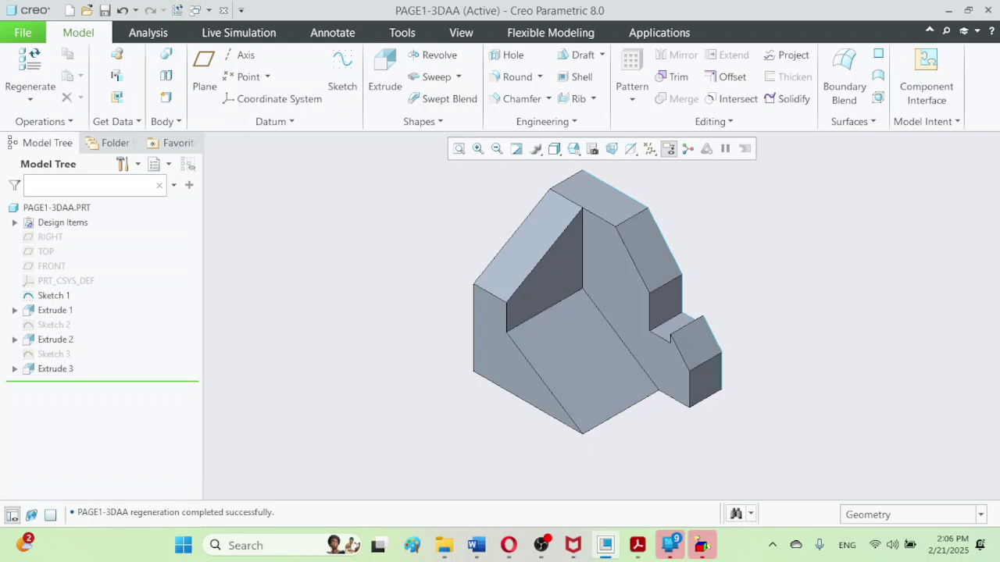
# - Open the definition of Sketch 1, examine the section in 2D and standard orientation, and accept the sketch
pyautogui.click(53, 295)
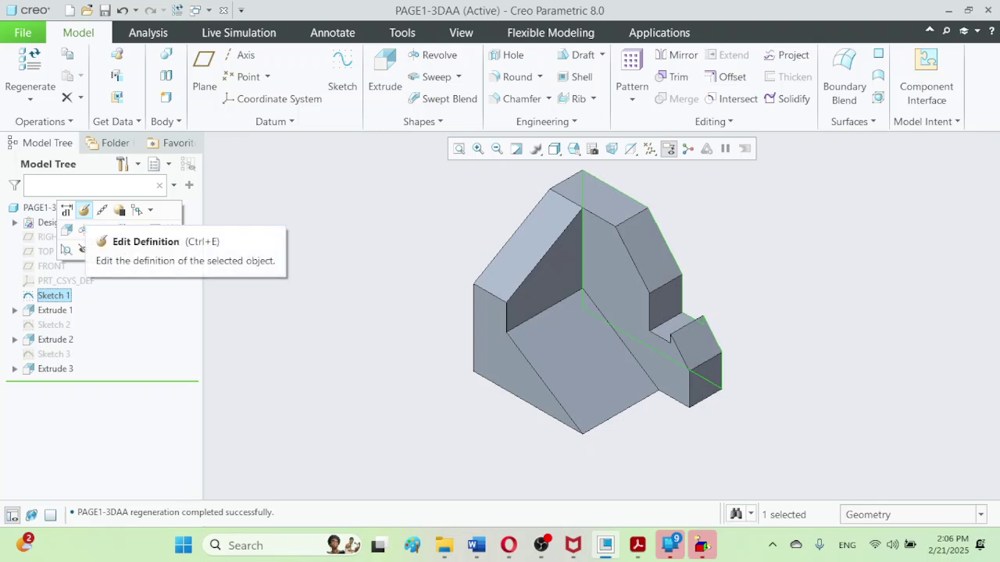
pyautogui.click(83, 210)
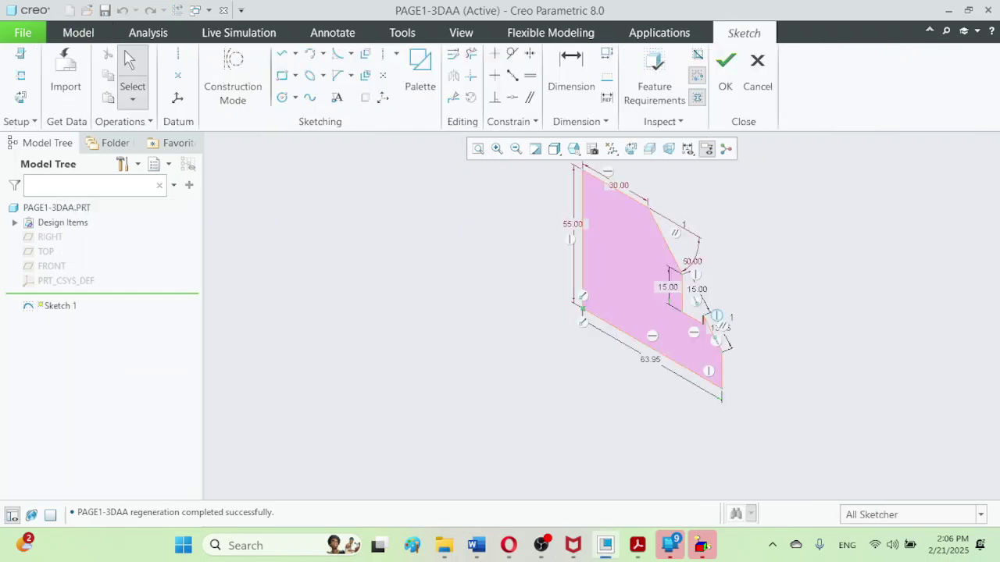
pyautogui.click(630, 148)
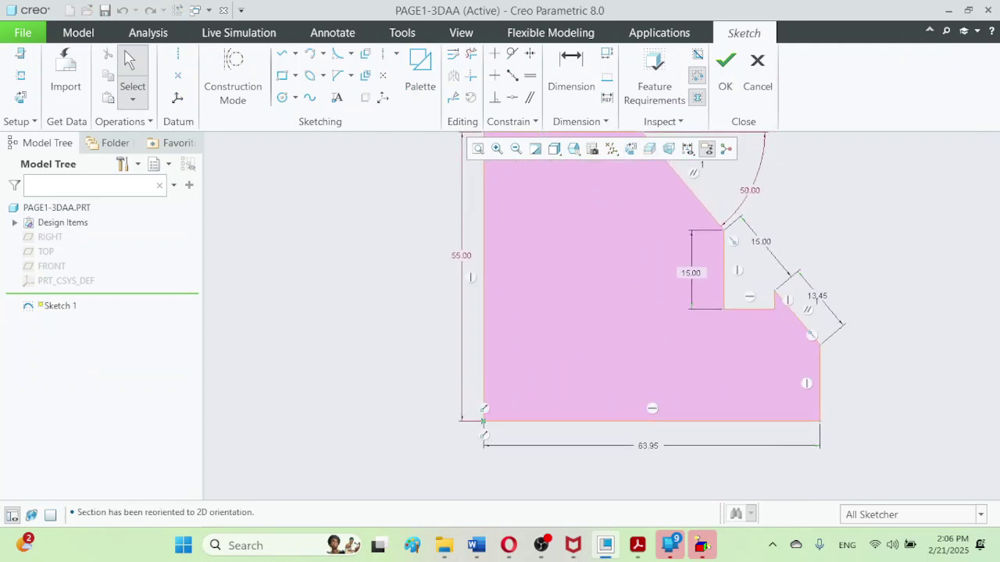
pyautogui.click(478, 148)
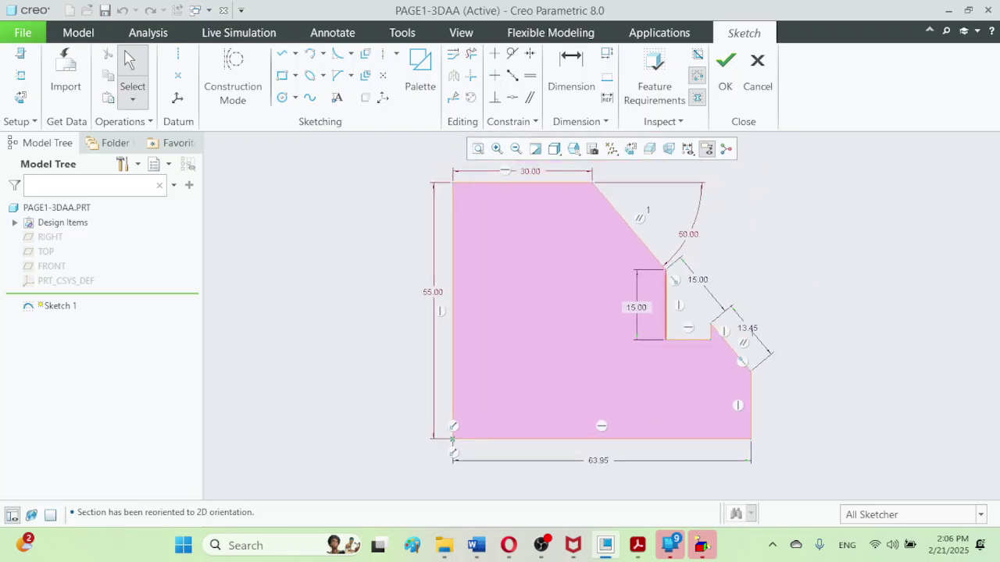
pyautogui.click(573, 148)
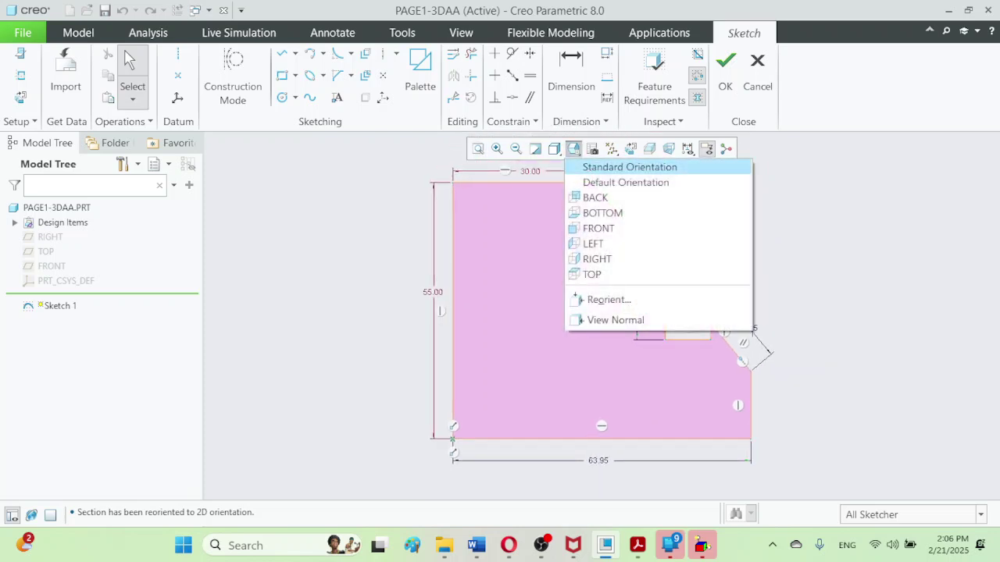
pyautogui.click(629, 167)
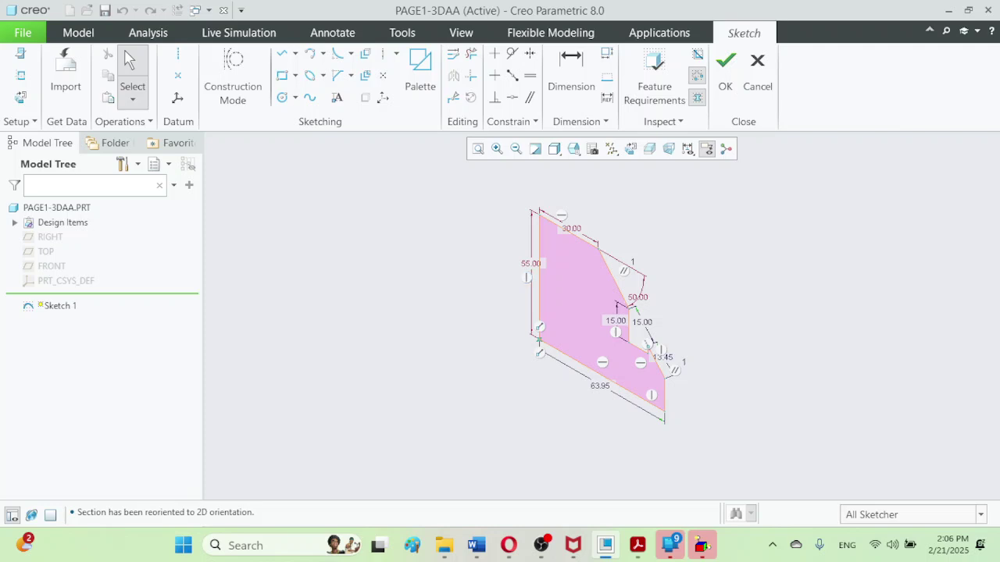
pyautogui.click(726, 67)
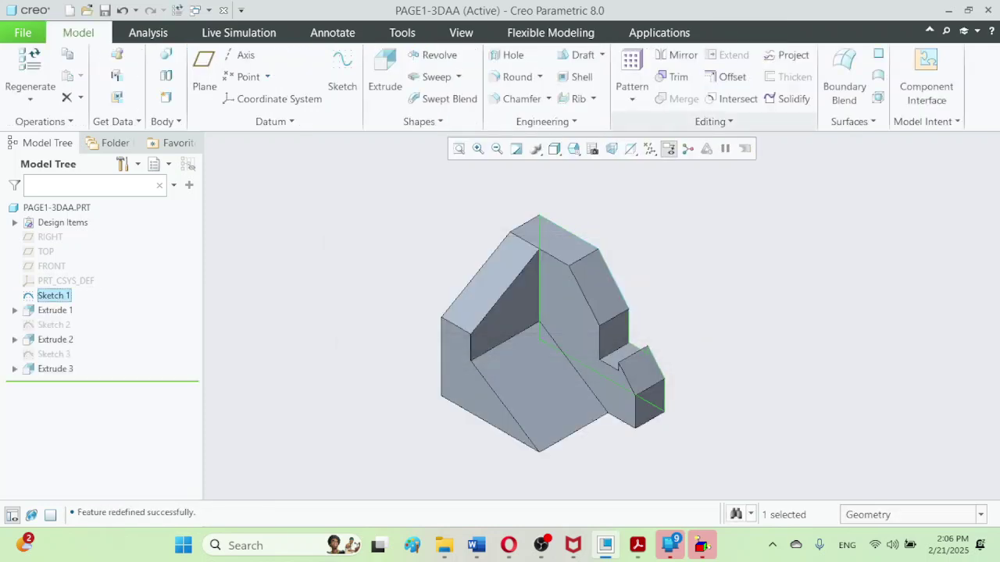
pyautogui.click(55, 310)
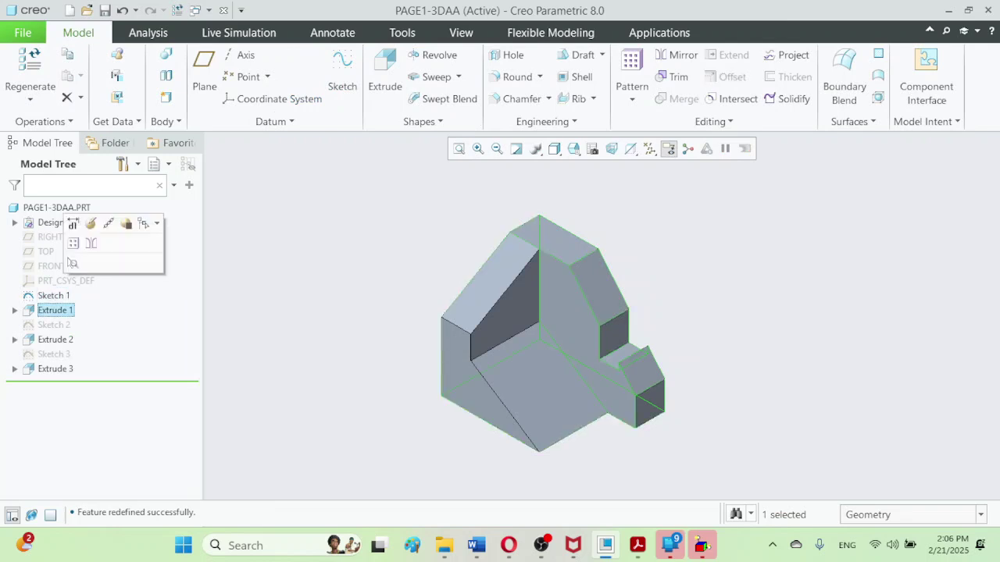
pyautogui.click(53, 296)
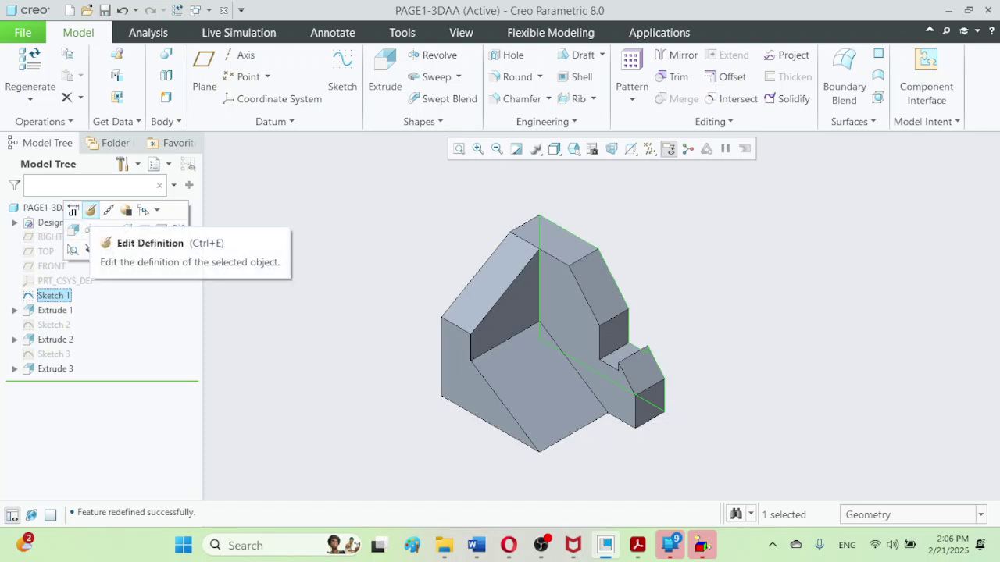
pyautogui.click(91, 210)
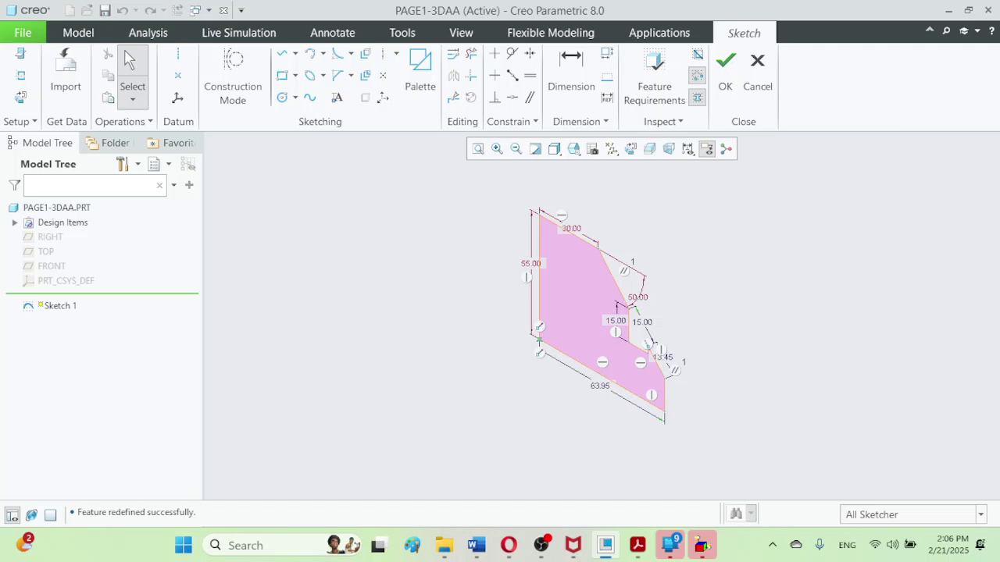
pyautogui.click(757, 72)
pyautogui.click(557, 301)
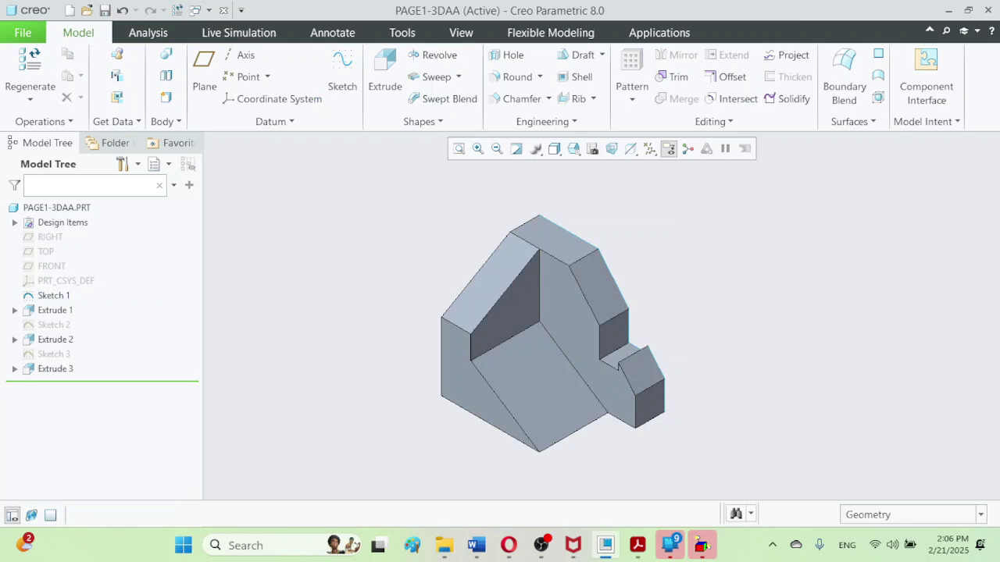
# - Rename Sketch 1 as BASESKETCH
pyautogui.click(53, 295)
pyautogui.click(53, 295)
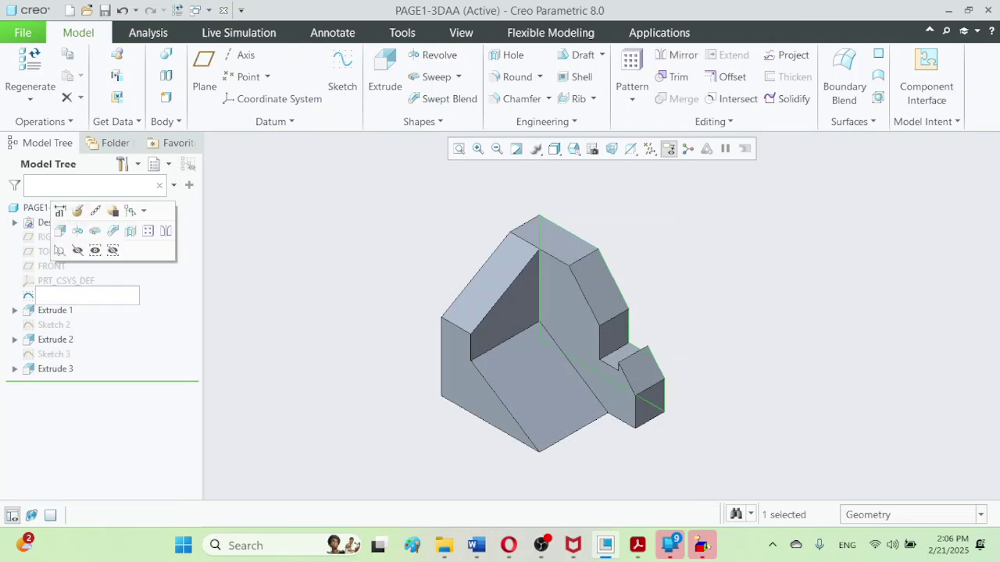
pyautogui.write('e')
pyautogui.press('BackSpace')
pyautogui.write('basesketch')
pyautogui.press('Return')
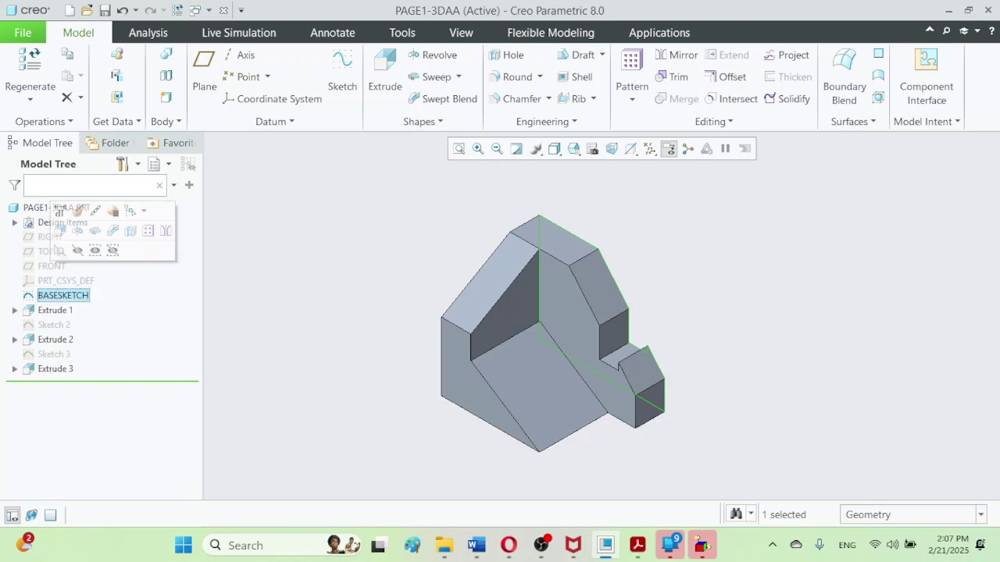
# - Rename Extrude 1 as BASEEXTRUDE
pyautogui.moveTo(23, 545)
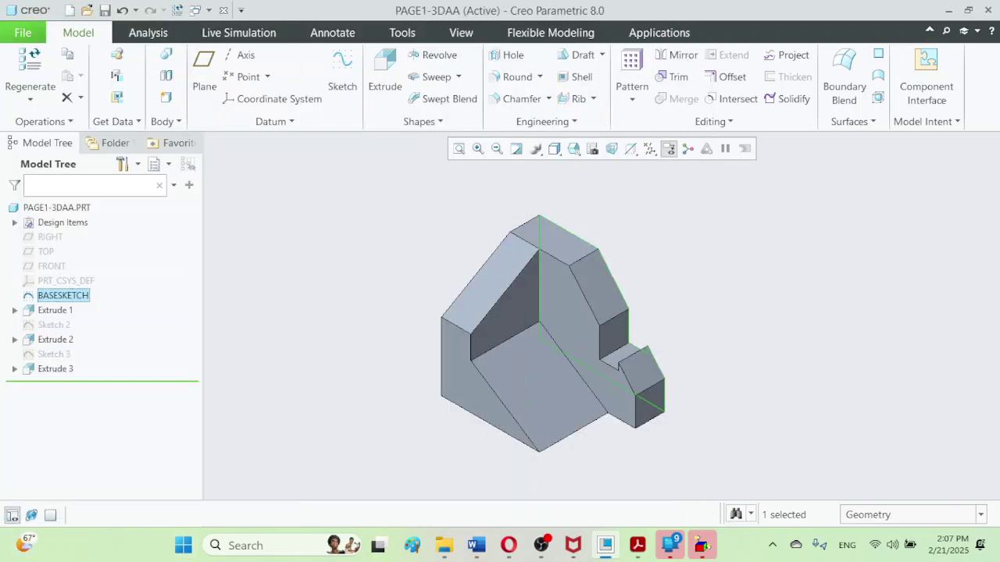
pyautogui.click(55, 310)
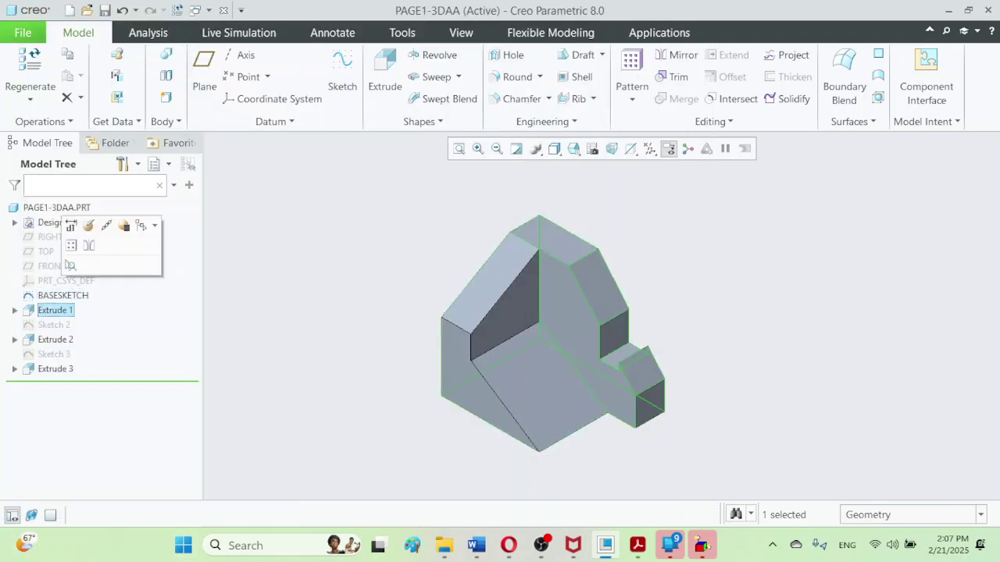
pyautogui.click(55, 311)
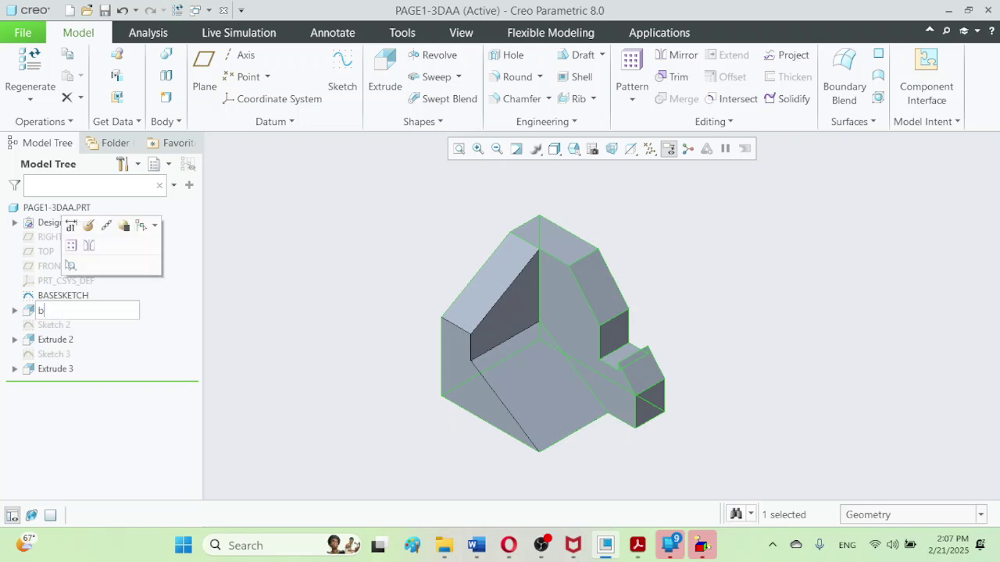
pyautogui.write('baseextrude')
pyautogui.press('Return')
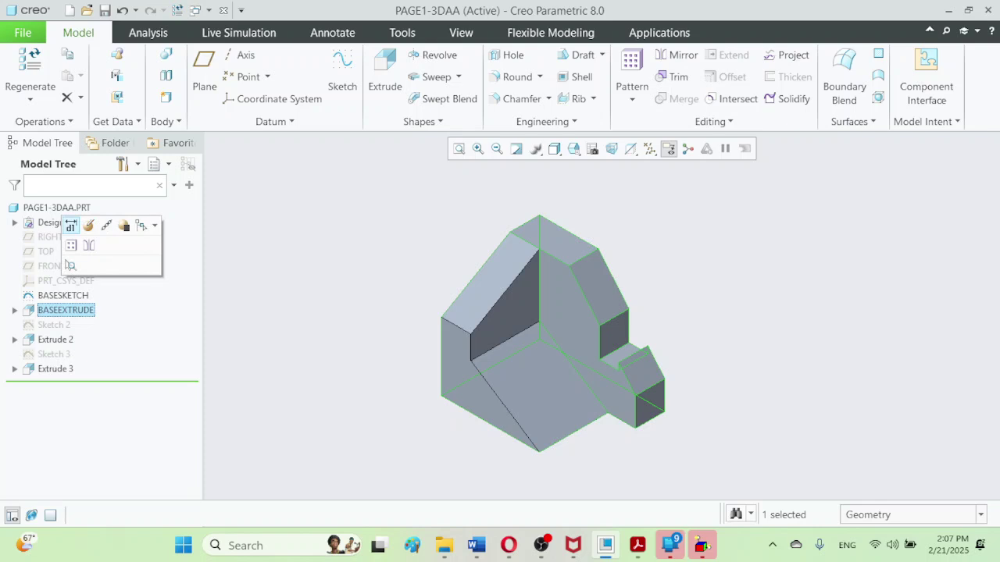
# - Edit the dimensions of BASEEXTRUDE to increase its depth to about 36.9, and return the part to the standard orientation
pyautogui.click(70, 226)
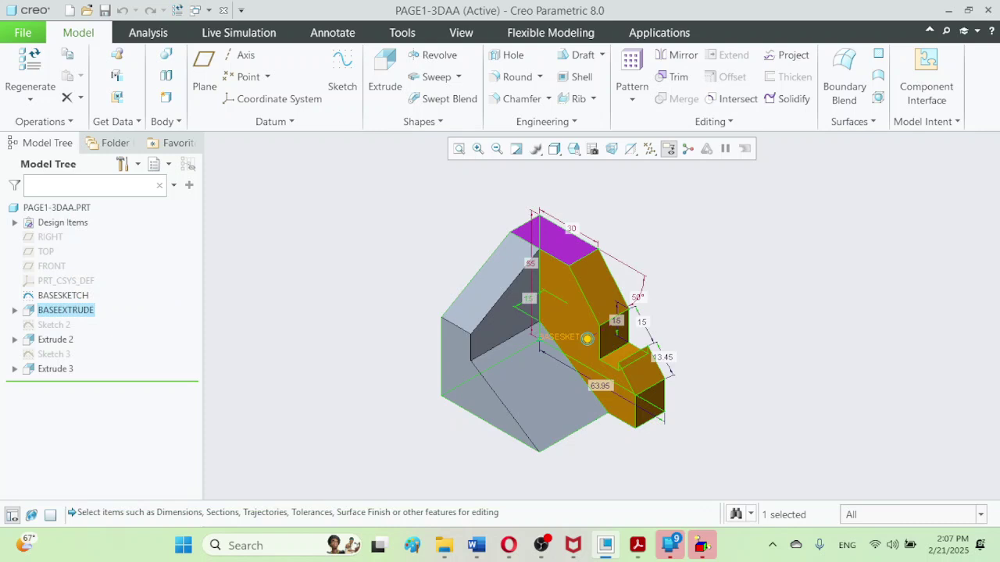
pyautogui.moveTo(588, 339); pyautogui.dragTo(544, 363)
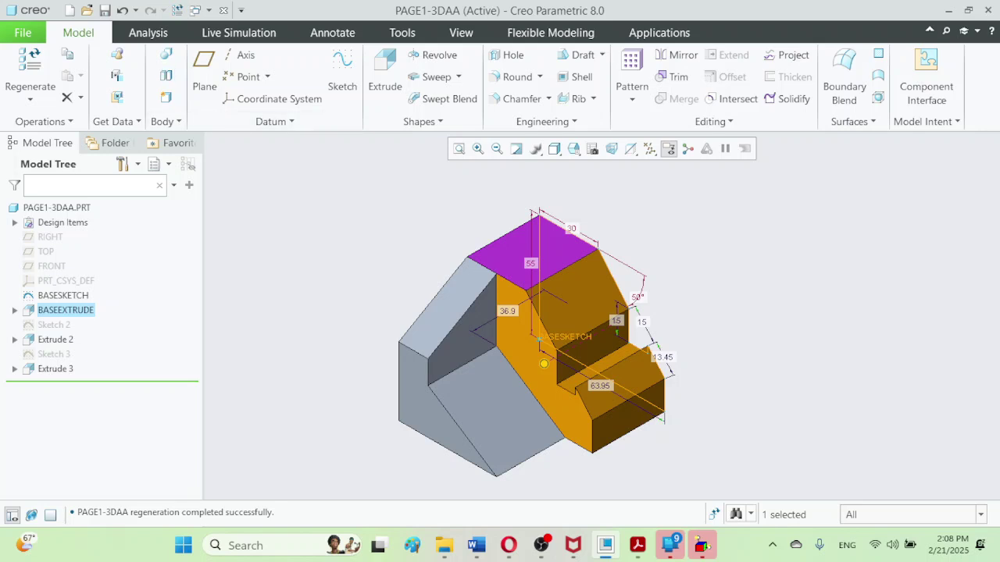
pyautogui.moveTo(382, 273); pyautogui.dragTo(377, 269, button='middle')
pyautogui.click(528, 368)
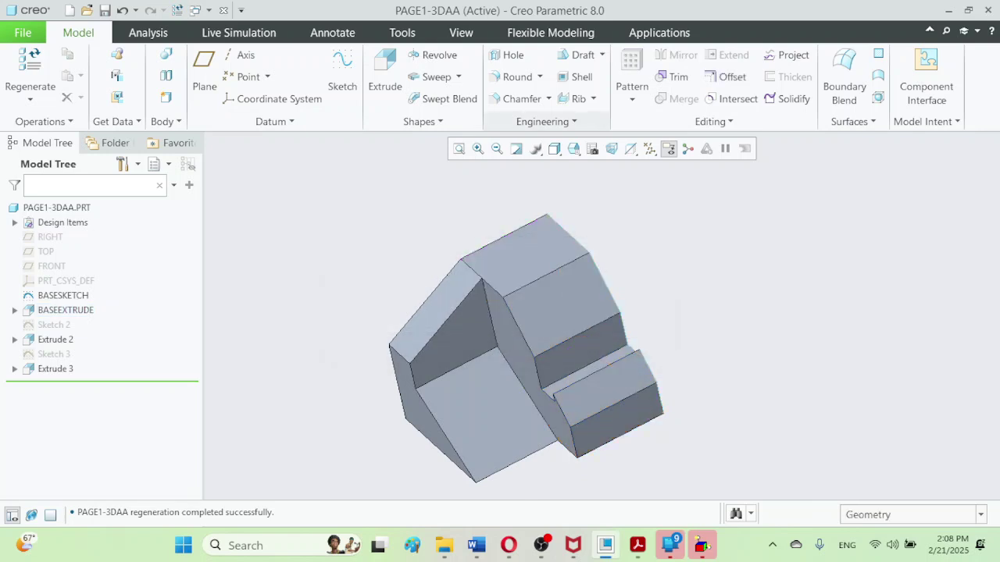
pyautogui.click(573, 148)
pyautogui.click(598, 164)
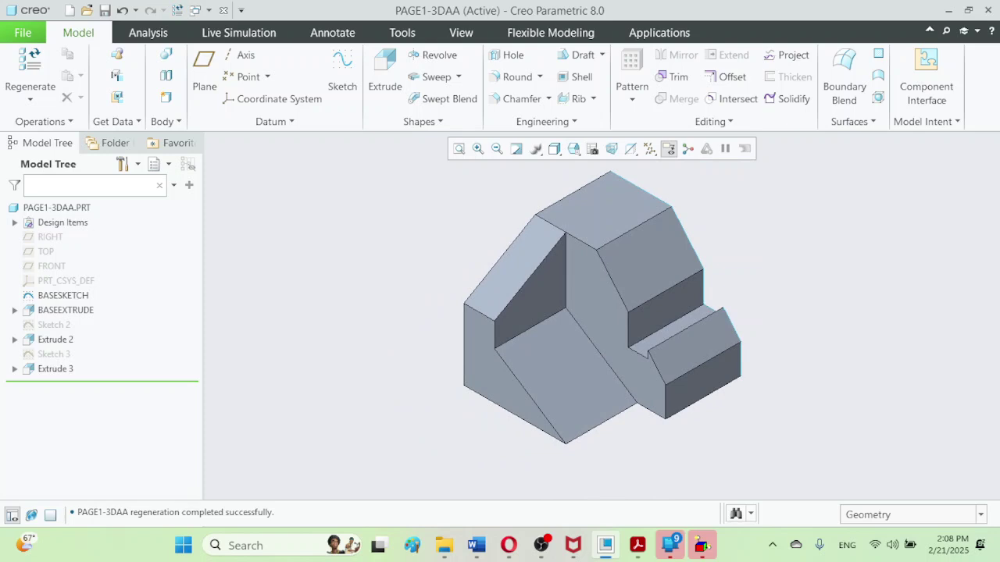
# - Open the definition of BASEEXTRUDE, examine its placement and depth options, and accept the feature
pyautogui.click(65, 310)
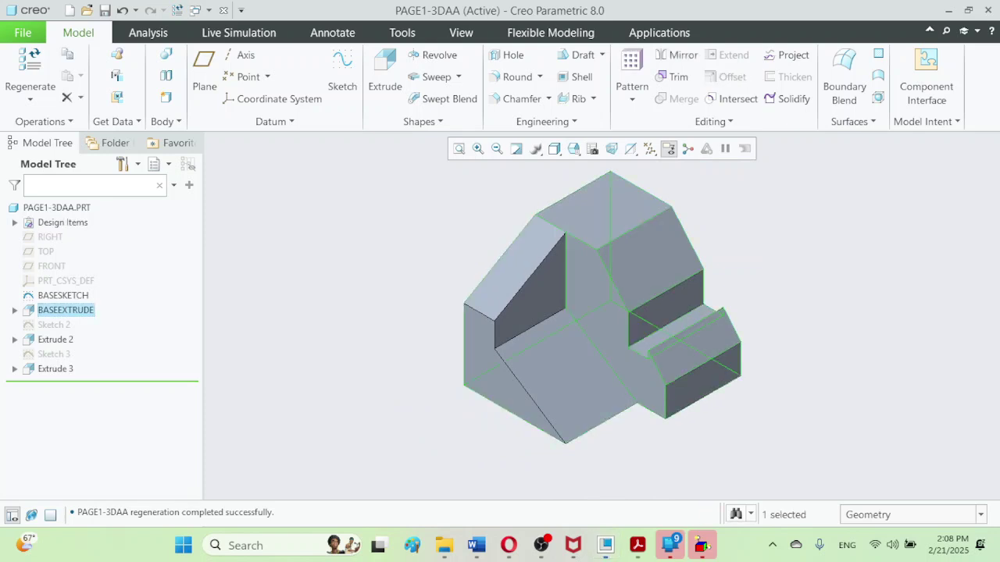
pyautogui.click(91, 223)
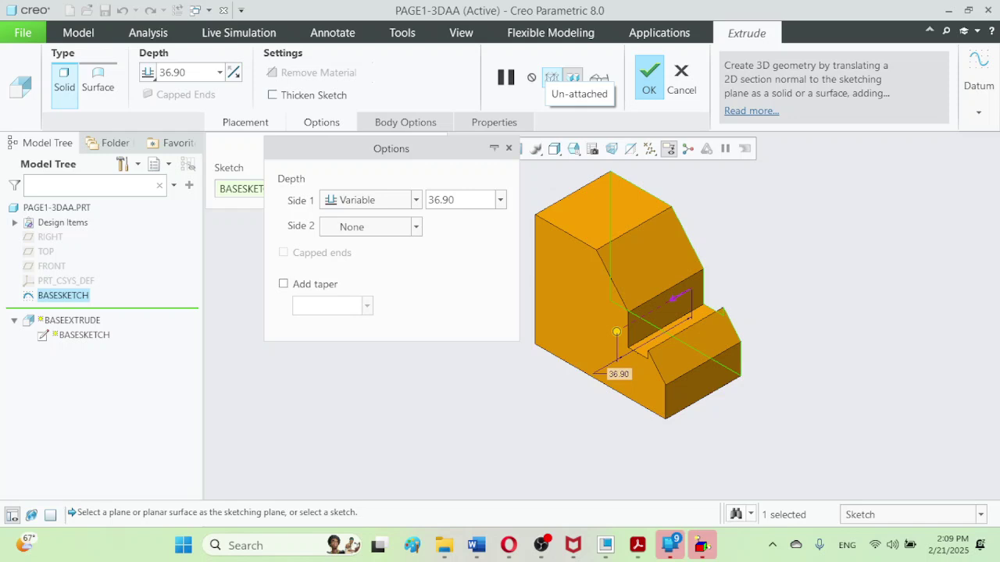
pyautogui.click(649, 76)
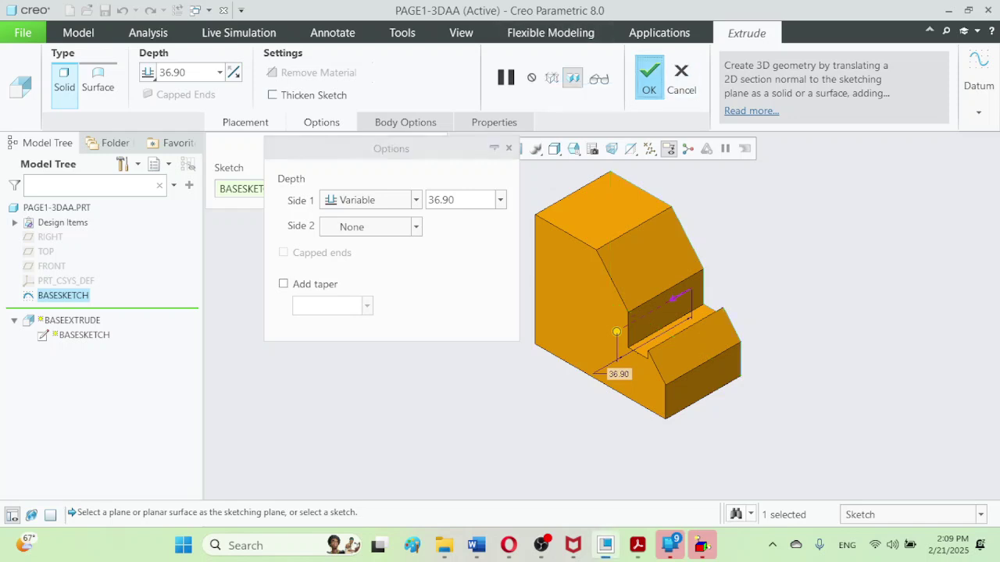
pyautogui.press('Escape')
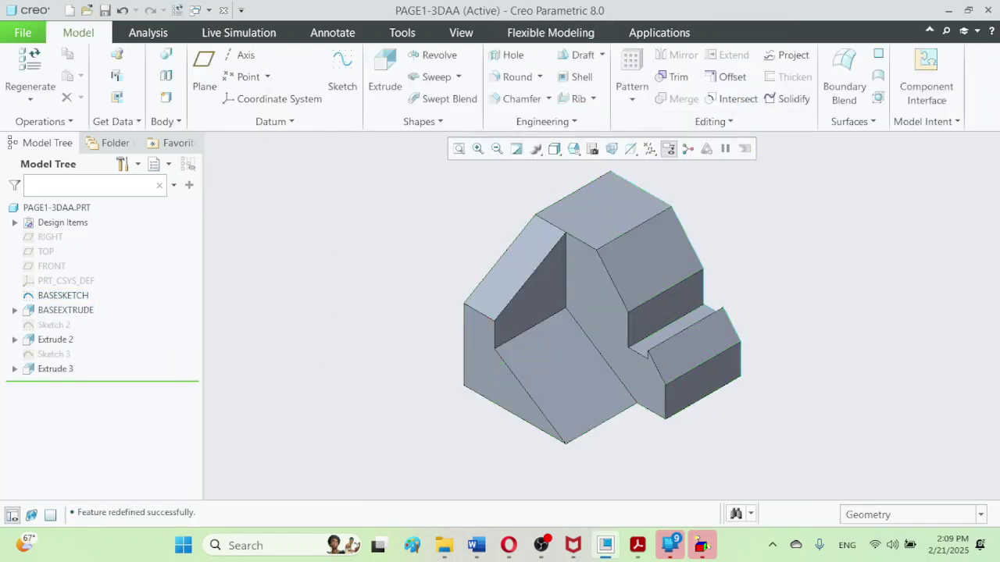
# - Undo the extrude depth change, both feature renames and the earlier Sketch 1 edits until Sketch 1 is hidden again
pyautogui.click(54, 325)
pyautogui.click(54, 354)
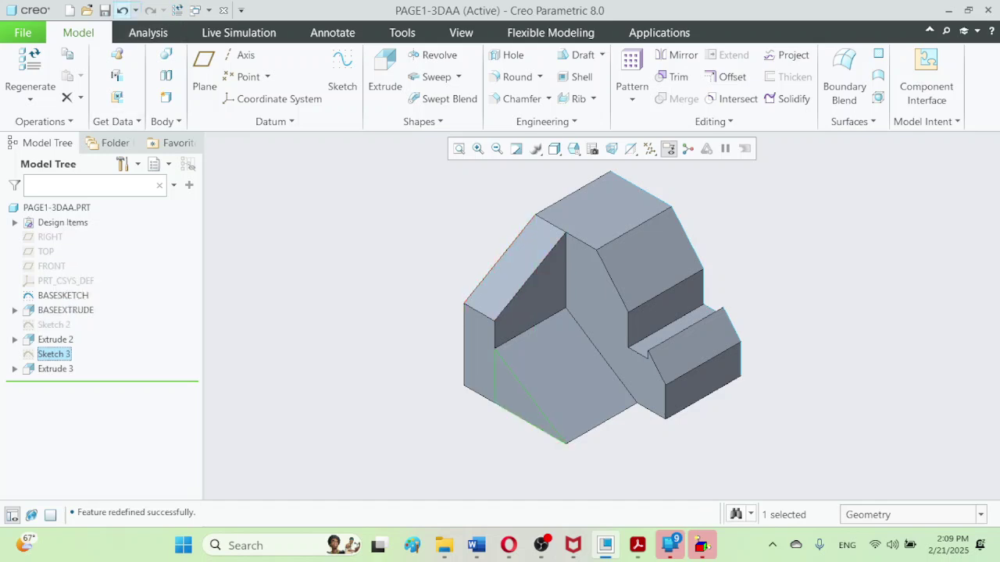
pyautogui.click(122, 10)
pyautogui.click(122, 11)
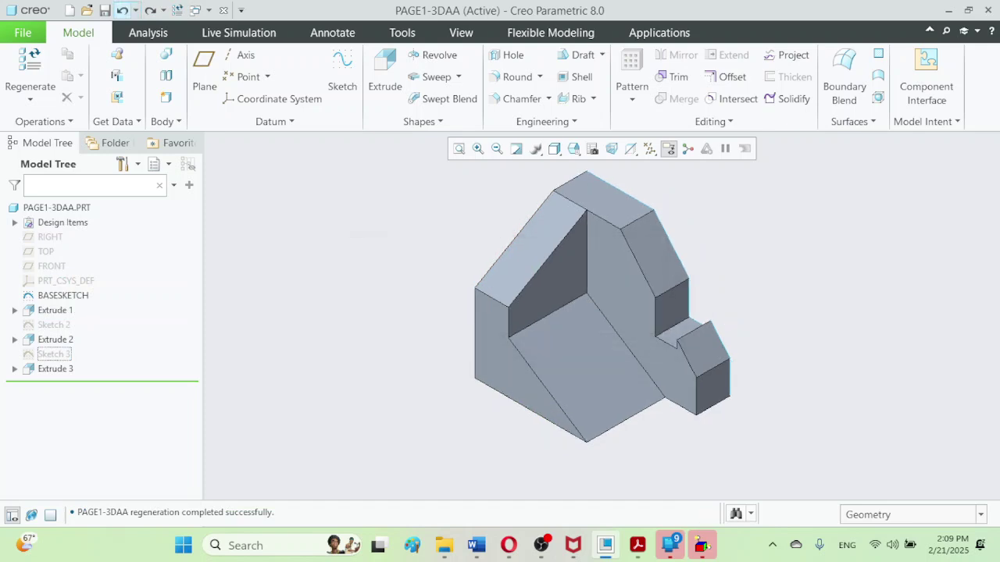
pyautogui.click(122, 10)
pyautogui.click(122, 10)
pyautogui.click(122, 10)
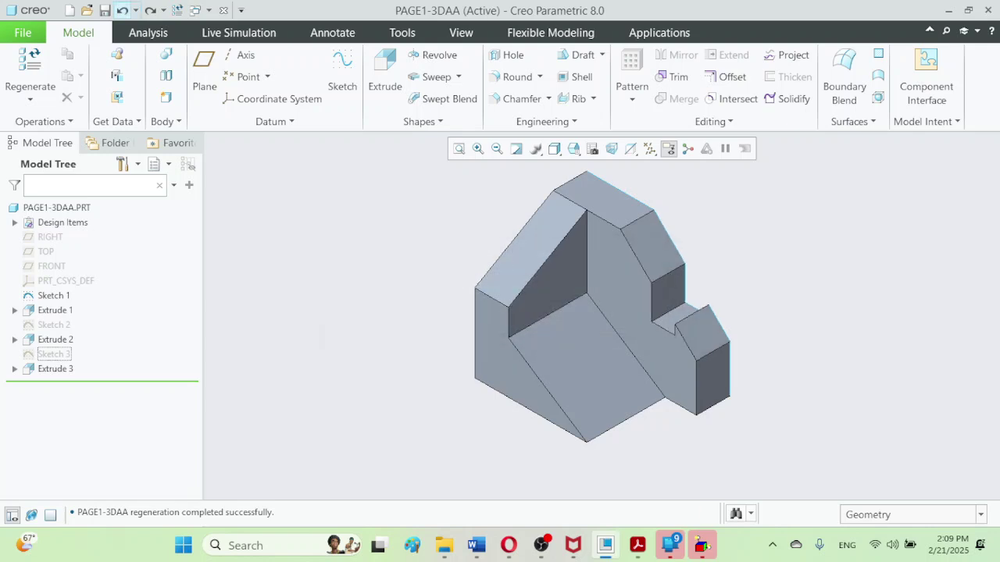
pyautogui.click(122, 10)
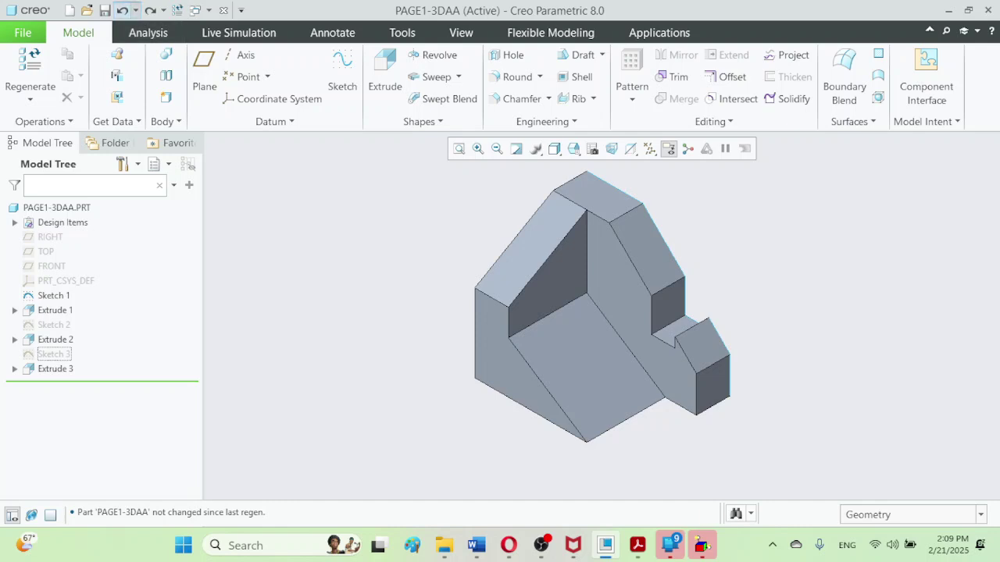
pyautogui.click(123, 11)
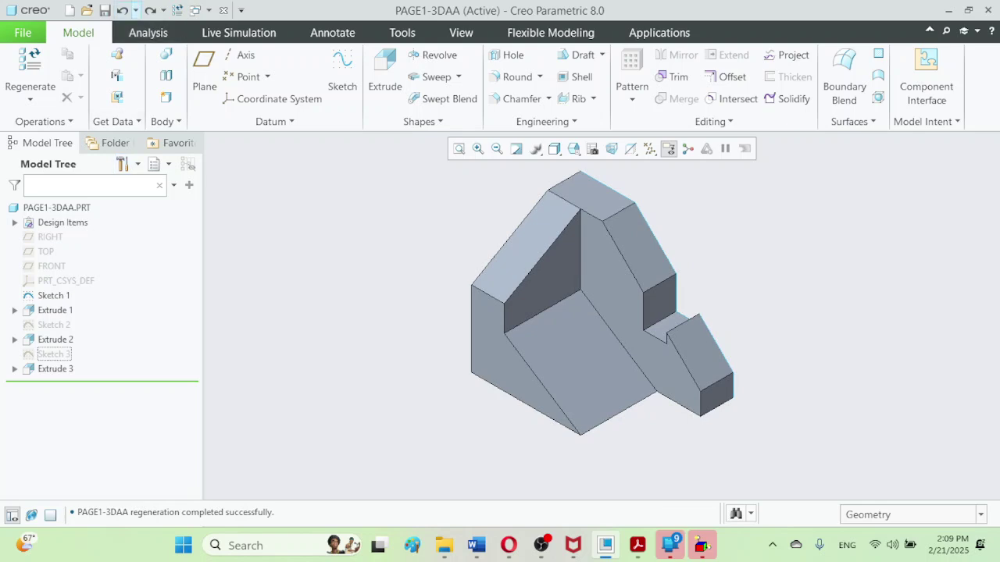
pyautogui.click(122, 10)
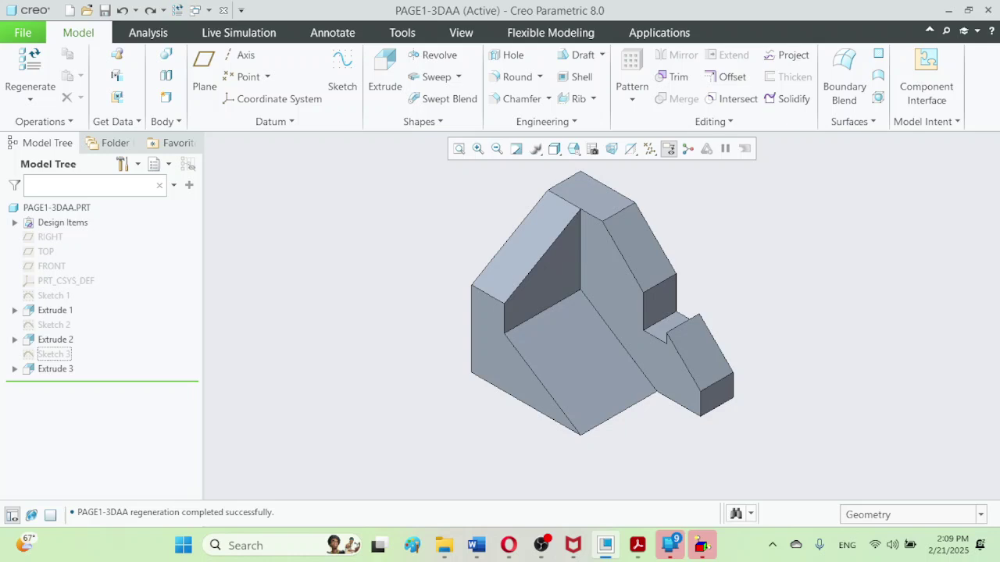
# - Delete Sketch 2 together with its dependent features Extrude 2, Sketch 3 and Extrude 3
pyautogui.click(55, 310)
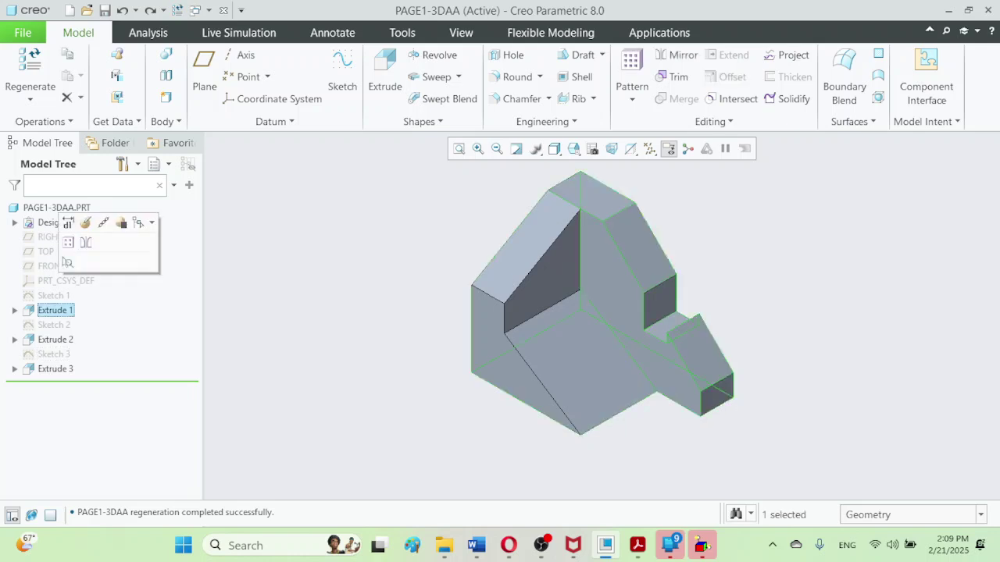
pyautogui.click(54, 325)
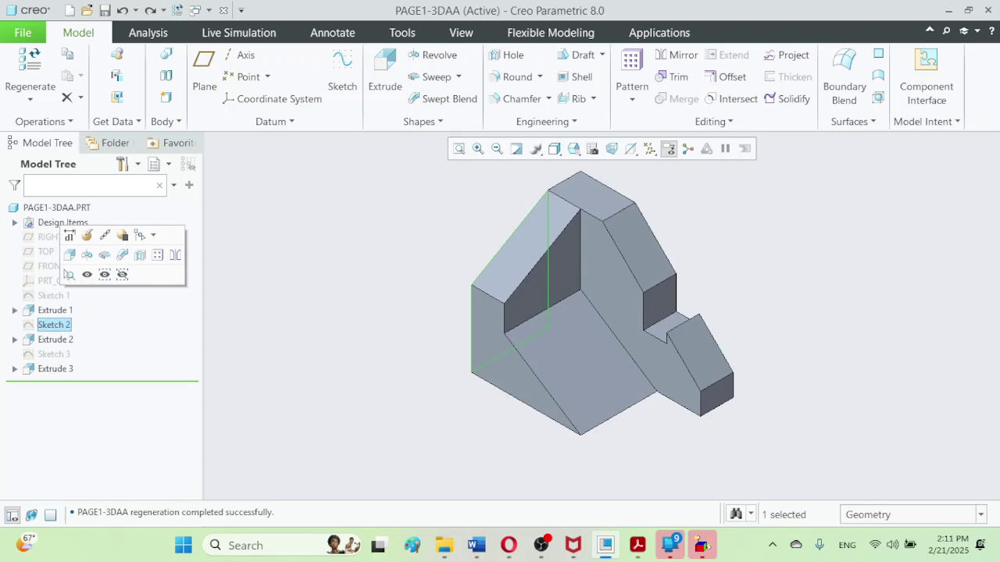
pyautogui.rightClick(54, 324)
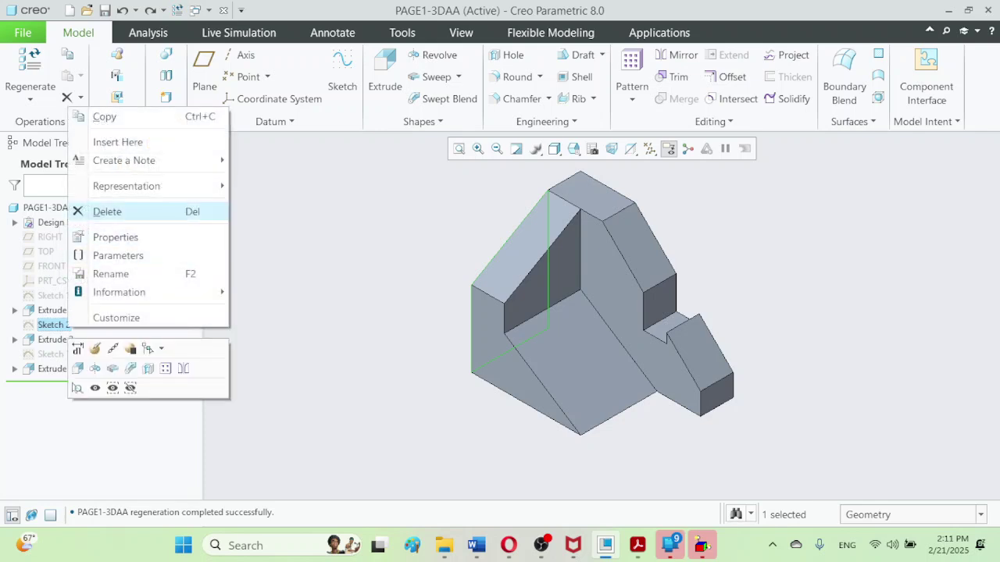
pyautogui.click(107, 212)
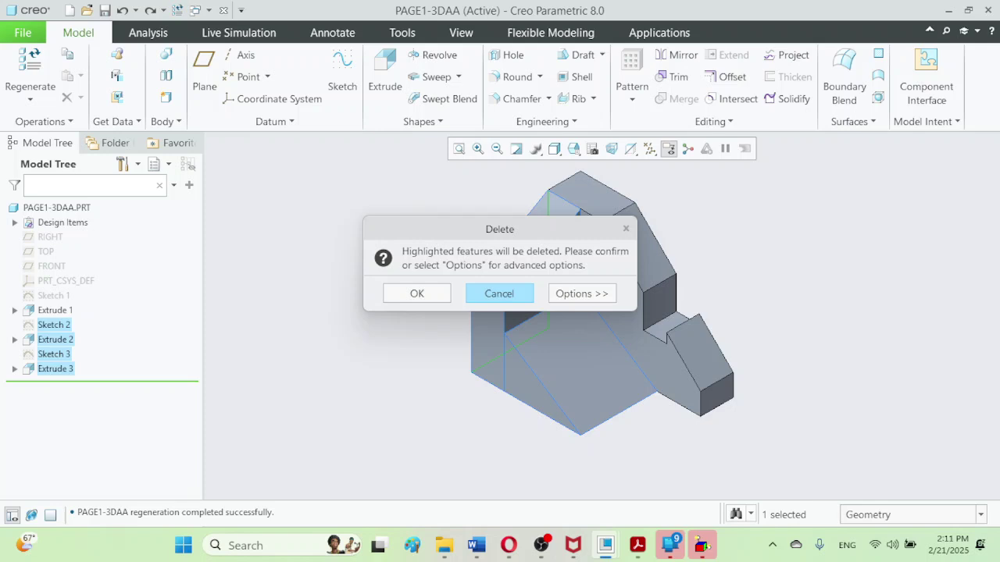
pyautogui.click(417, 293)
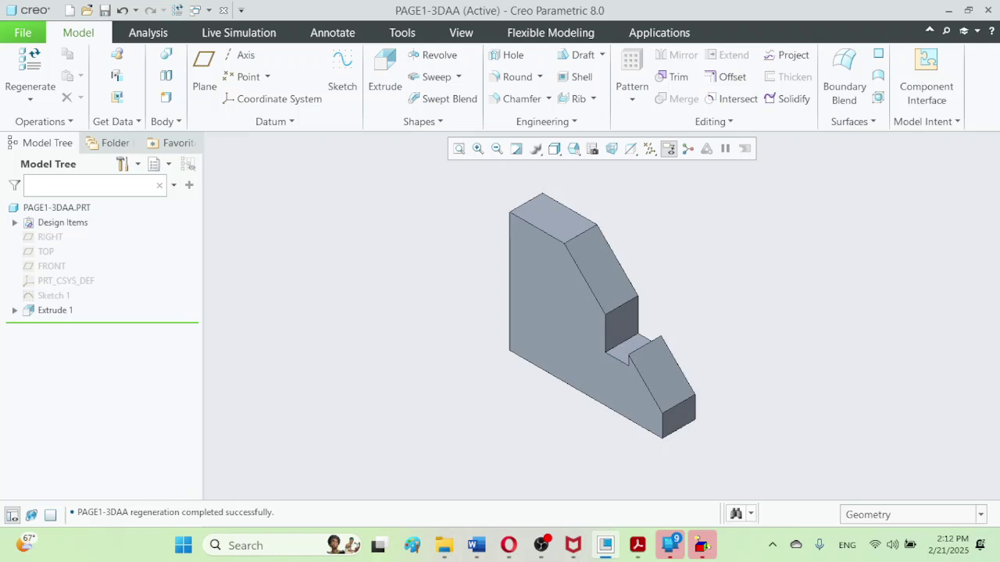
# - Restore the standard orientation and pick the intent edges of Extrude 1 from the list of entities at its upper edge
pyautogui.moveTo(468, 252); pyautogui.dragTo(471, 253, button='middle')
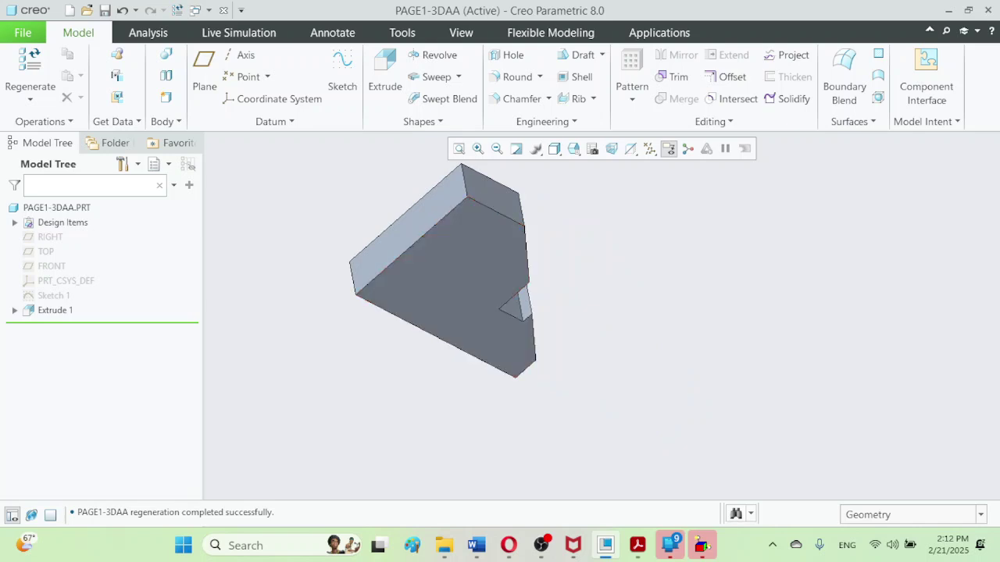
pyautogui.click(573, 148)
pyautogui.click(631, 165)
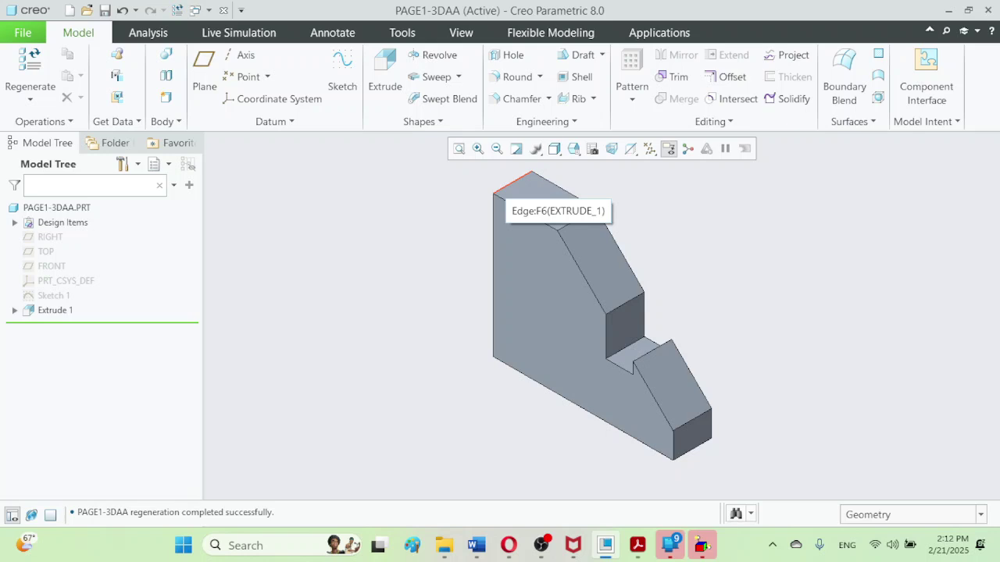
pyautogui.rightClick(506, 187)
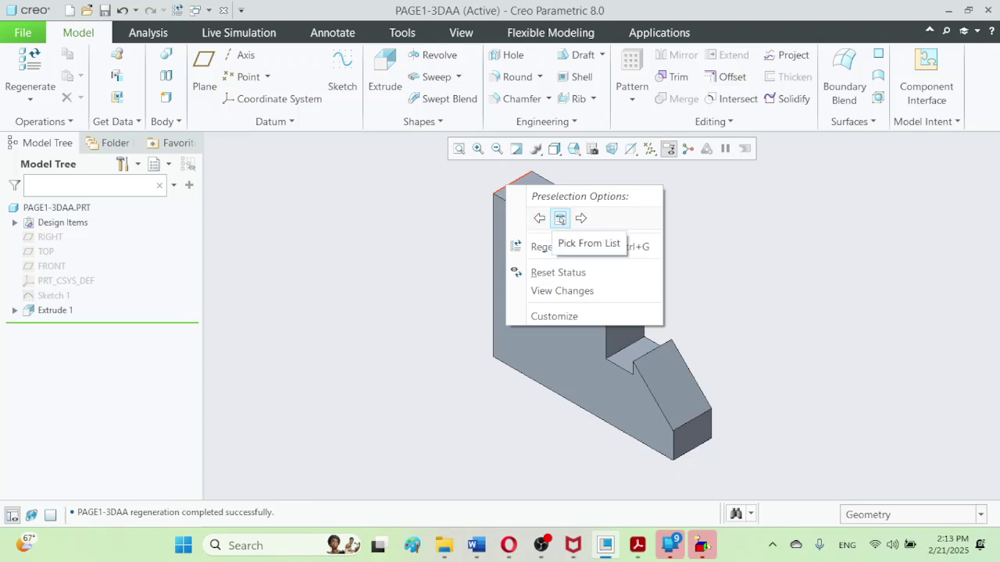
pyautogui.click(559, 219)
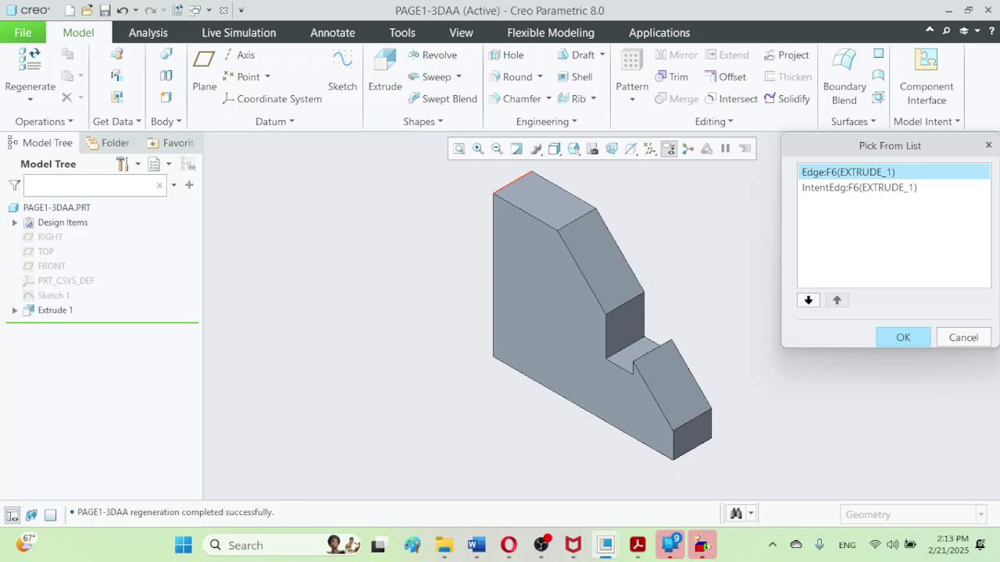
pyautogui.click(860, 188)
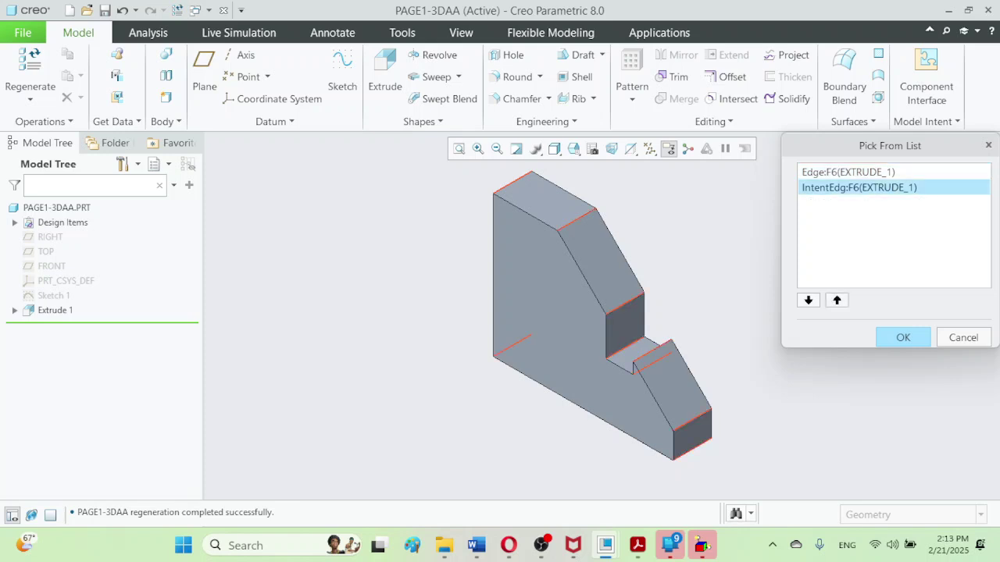
pyautogui.press('Return')
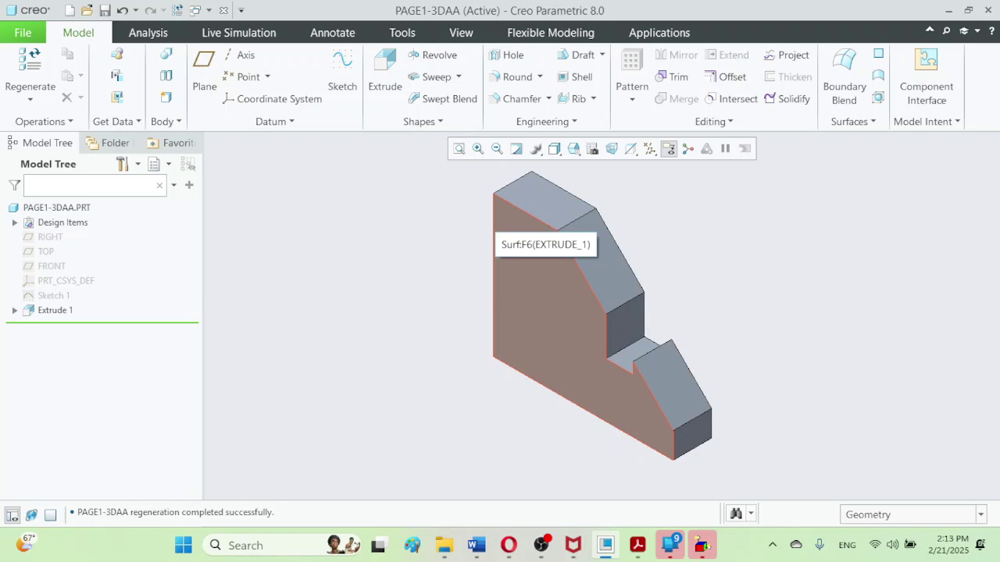
# - Use the pick list near the tall vertical edge of Extrude 1 to select the hidden rectangular end surface
pyautogui.rightClick(494, 220)
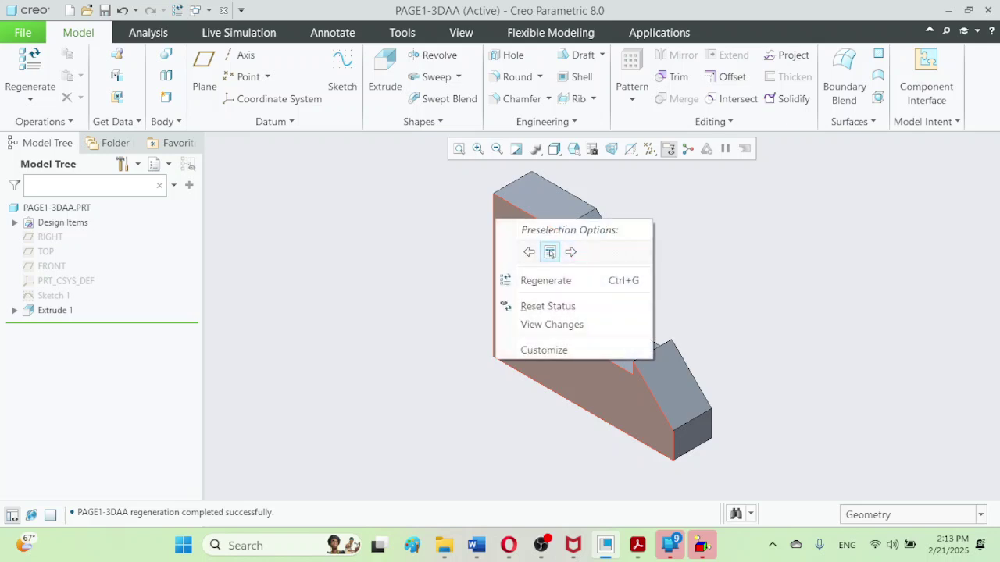
pyautogui.click(550, 252)
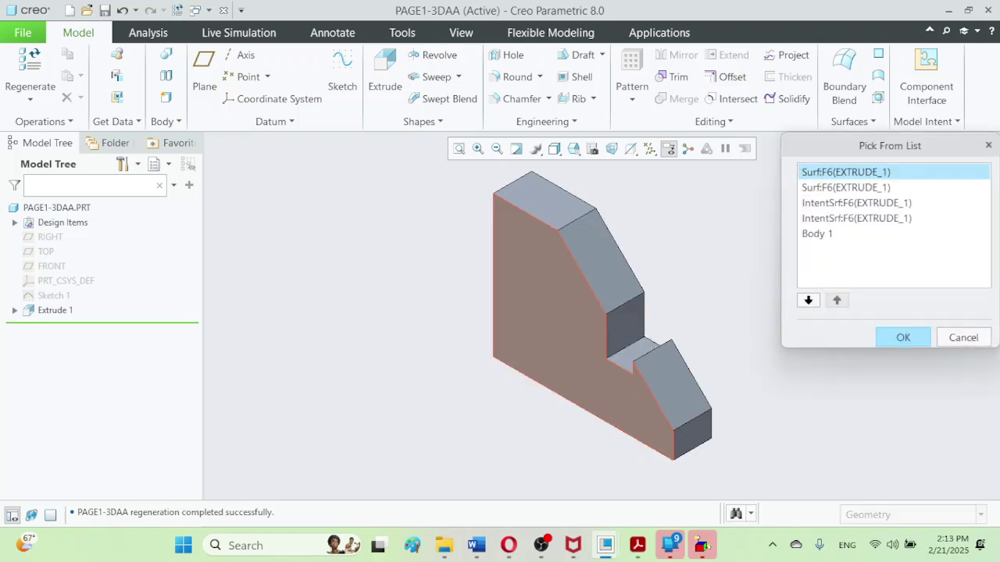
pyautogui.click(846, 187)
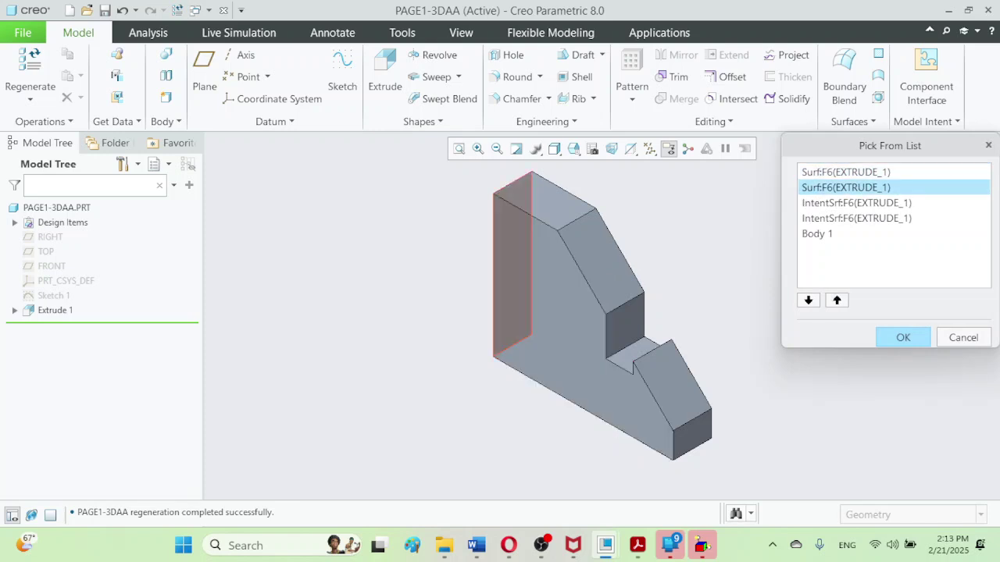
pyautogui.click(848, 203)
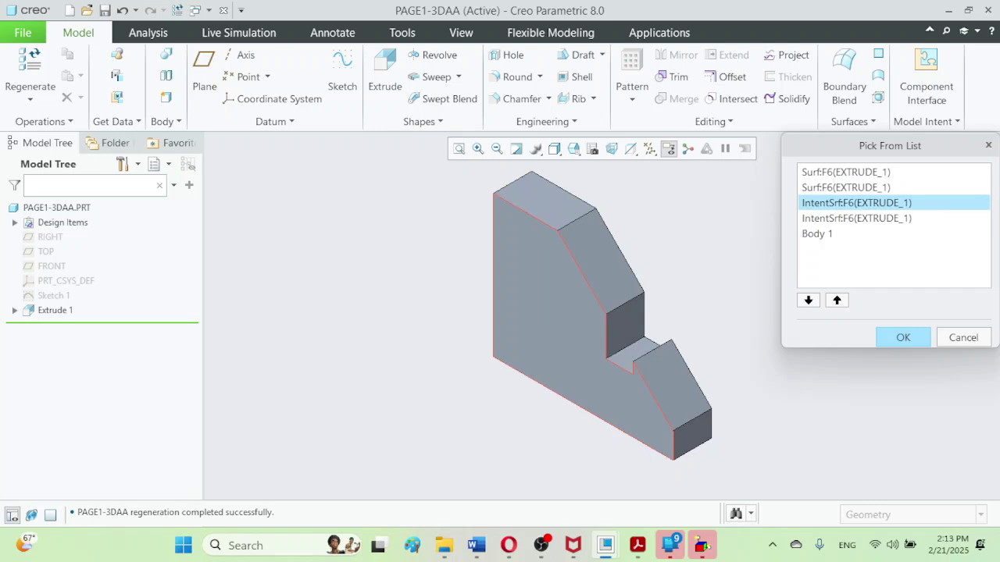
pyautogui.click(856, 218)
pyautogui.click(852, 234)
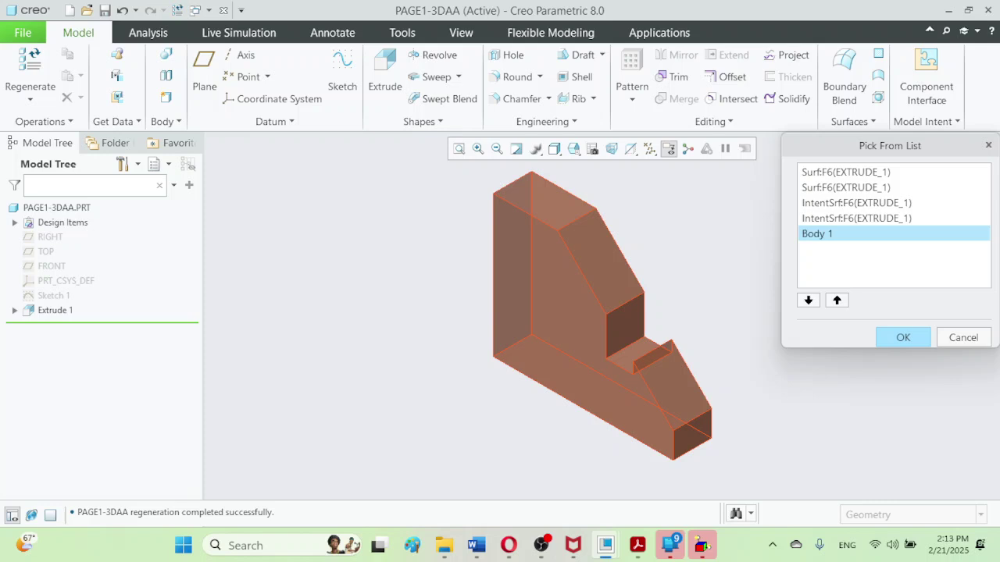
pyautogui.click(846, 187)
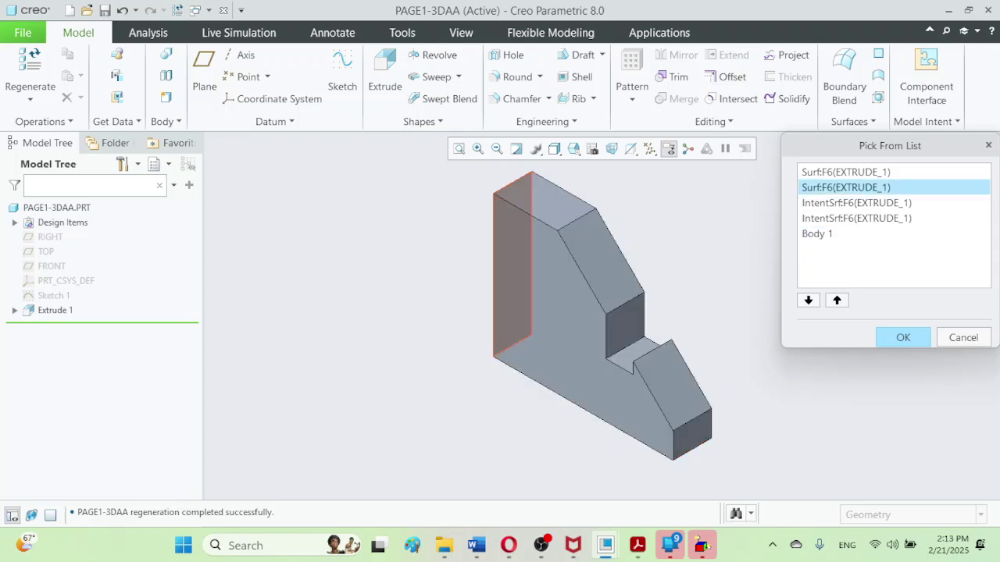
pyautogui.click(902, 337)
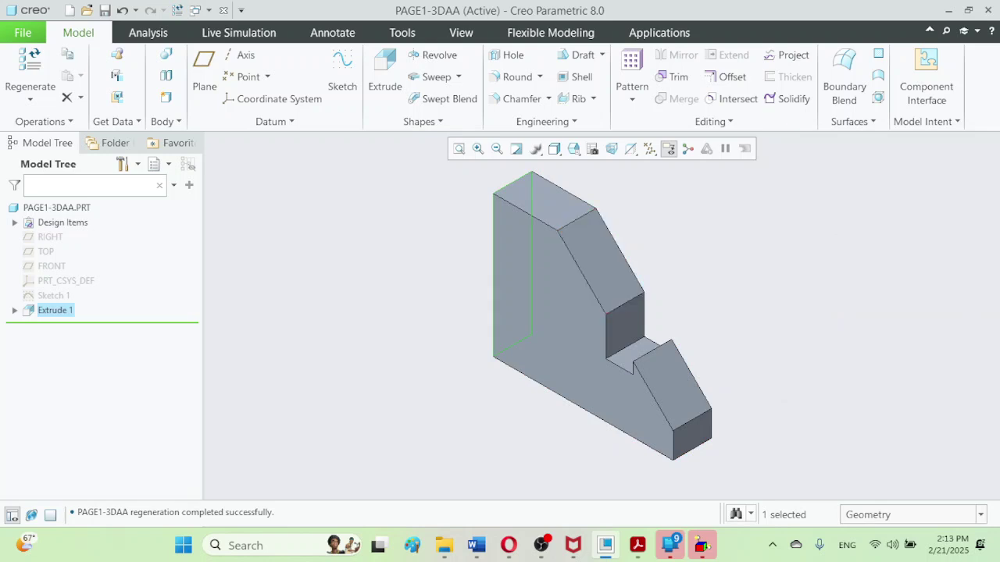
# - Sketch a closed four-sided profile about 33 wide on the selected end surface, with a sloping upper edge reaching the block's upper corner
pyautogui.click(342, 67)
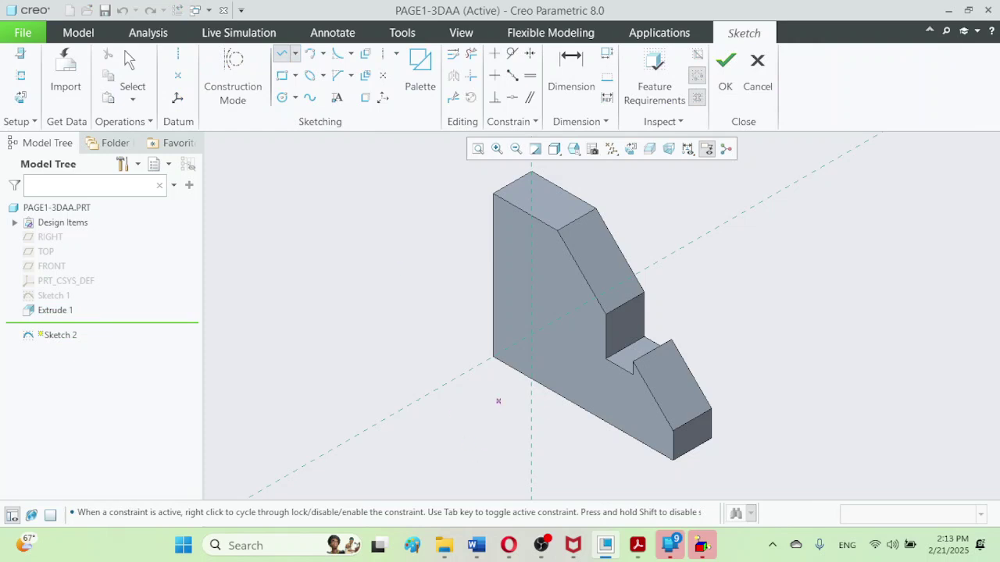
pyautogui.click(492, 357)
pyautogui.click(408, 405)
pyautogui.click(413, 283)
pyautogui.middleClick(426, 297)
pyautogui.click(408, 282)
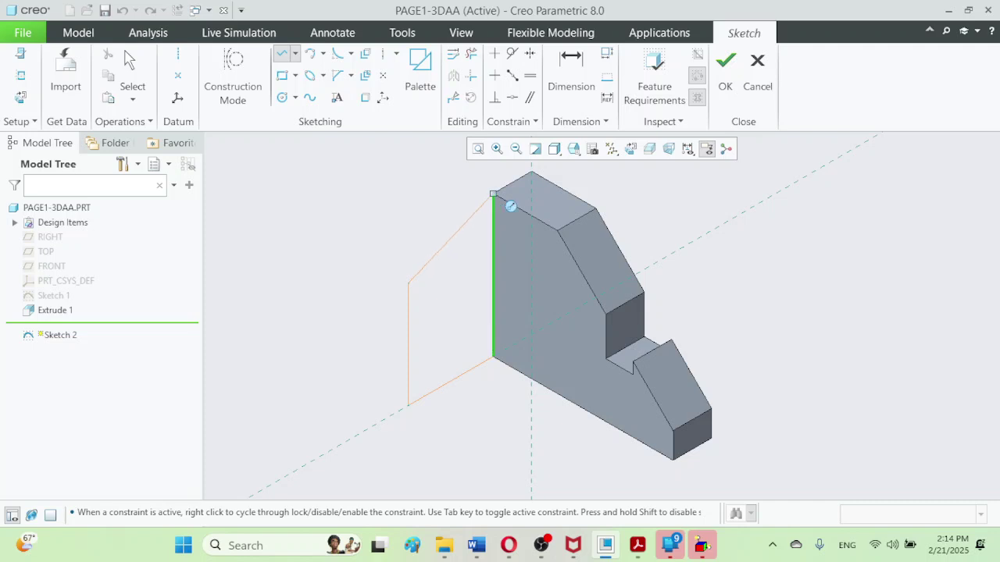
pyautogui.click(493, 194)
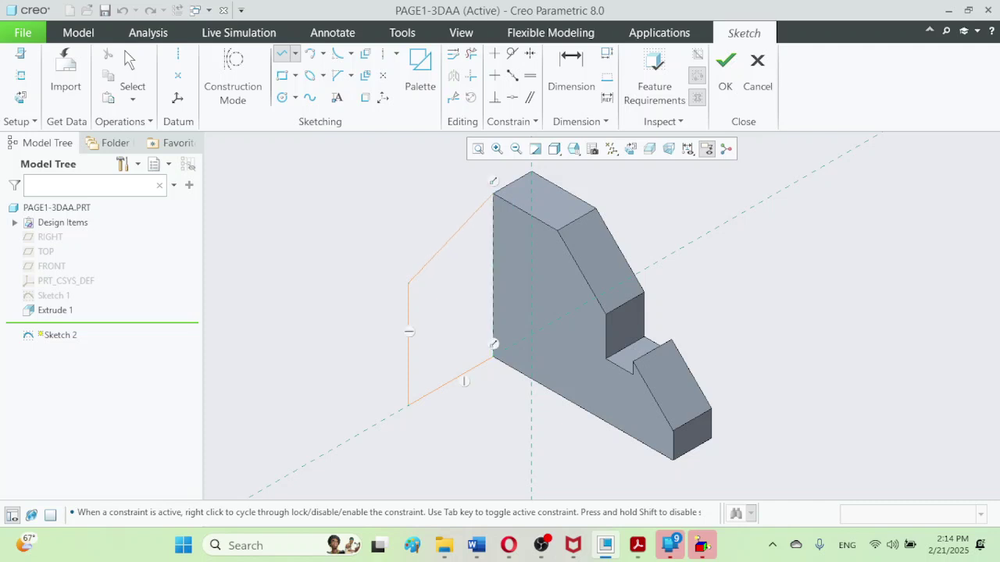
pyautogui.middleClick(510, 370)
pyautogui.click(492, 357)
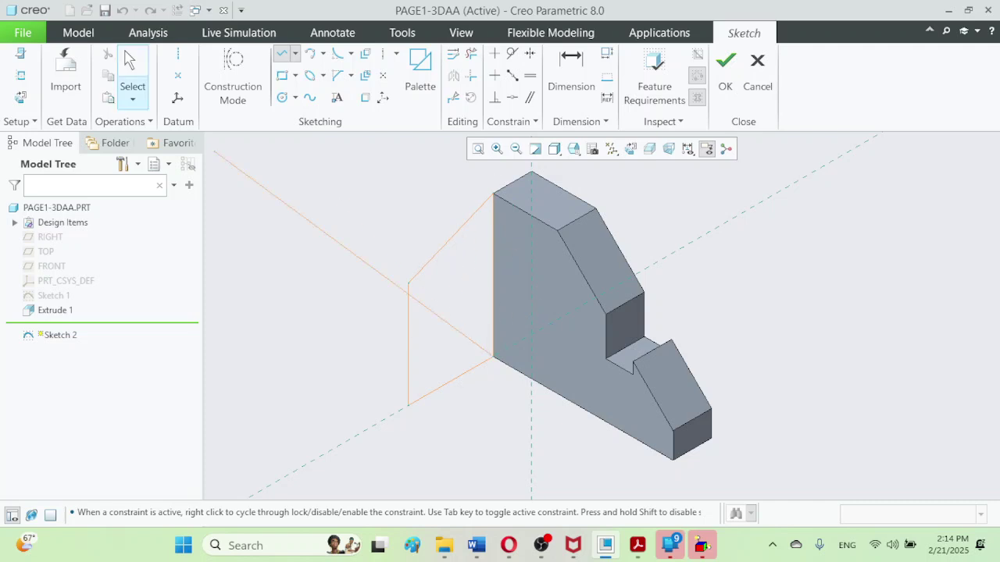
pyautogui.click(131, 75)
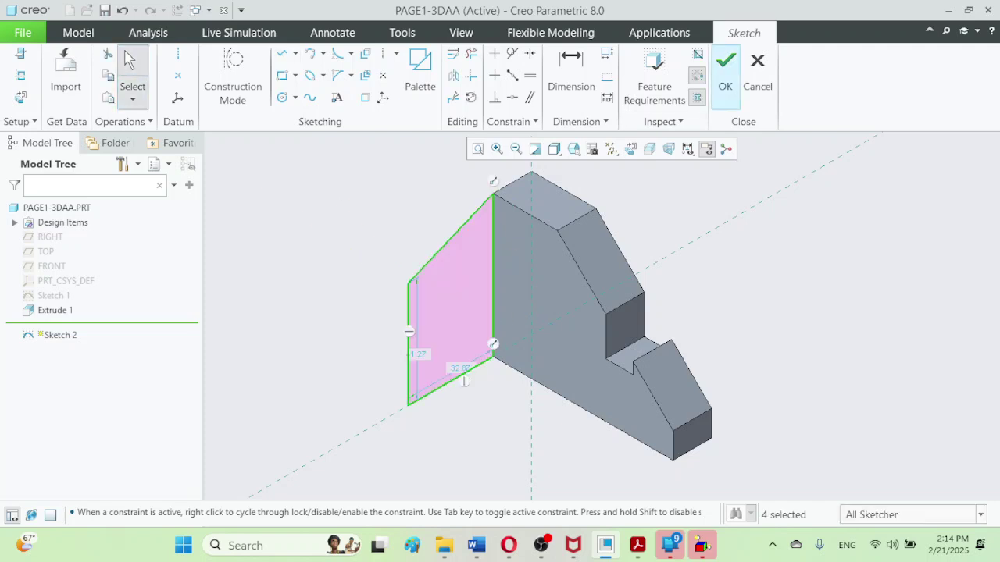
pyautogui.click(725, 72)
# - Extrude the four-sided sketch to a depth of 43.94, away from Extrude 1
pyautogui.click(385, 78)
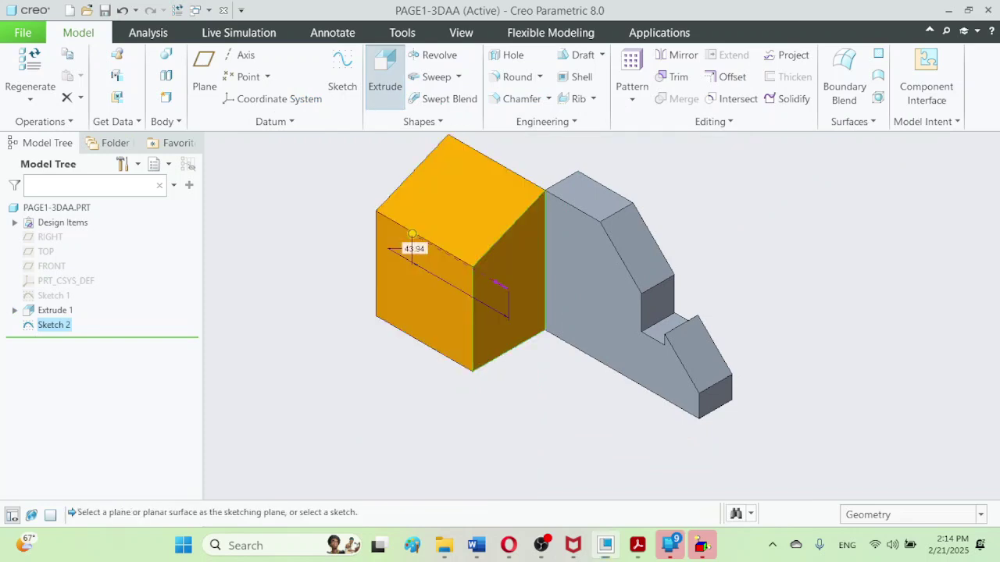
pyautogui.click(647, 78)
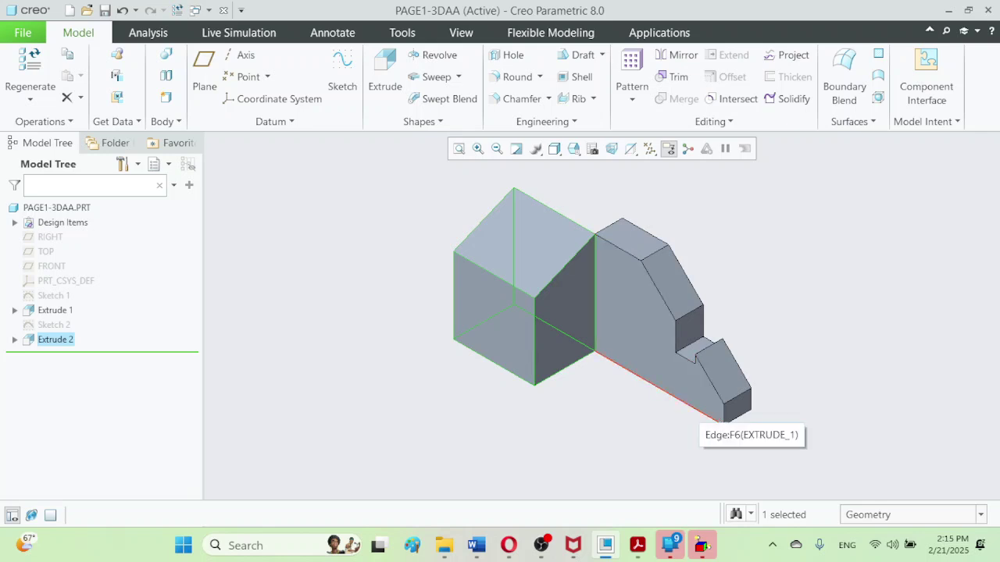
pyautogui.click(508, 546)
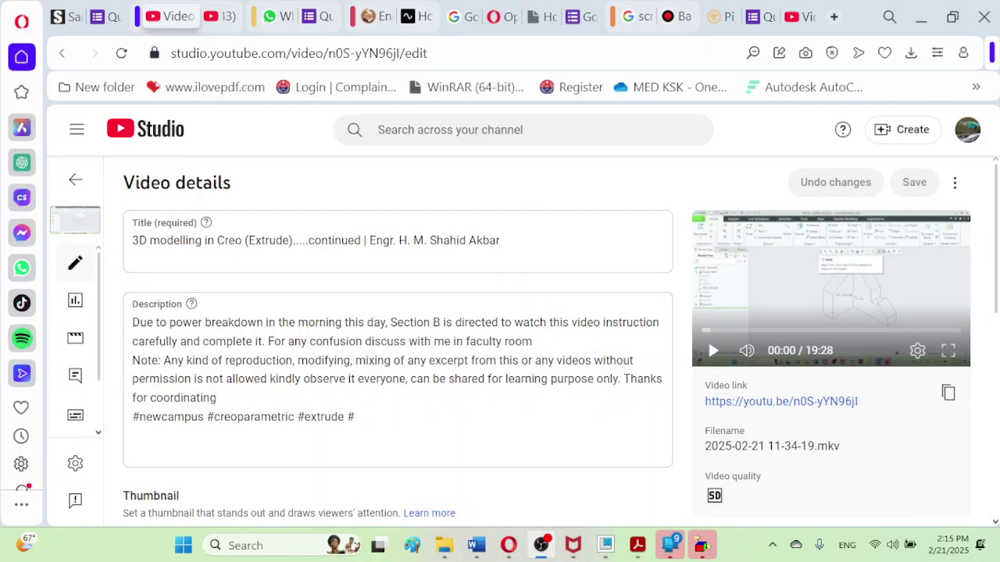
pyautogui.click(605, 546)
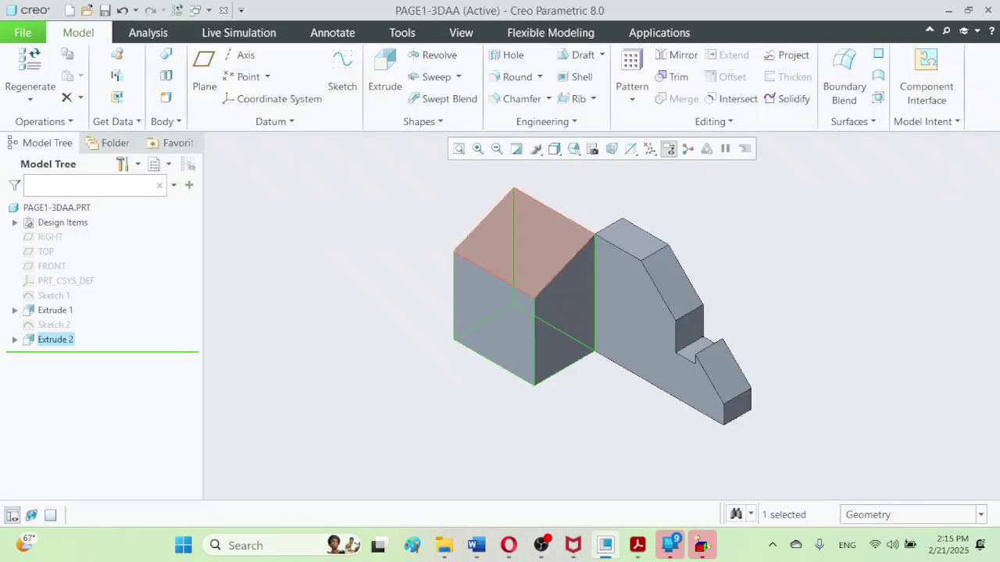
# - Delete Sketch 1 together with all the features that depend on it
pyautogui.press('Escape')
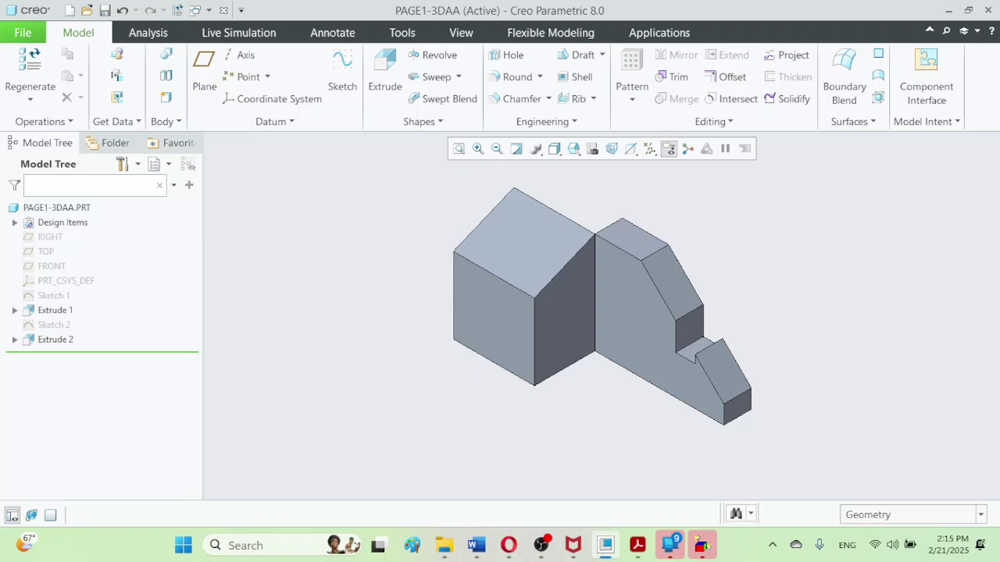
pyautogui.rightClick(54, 295)
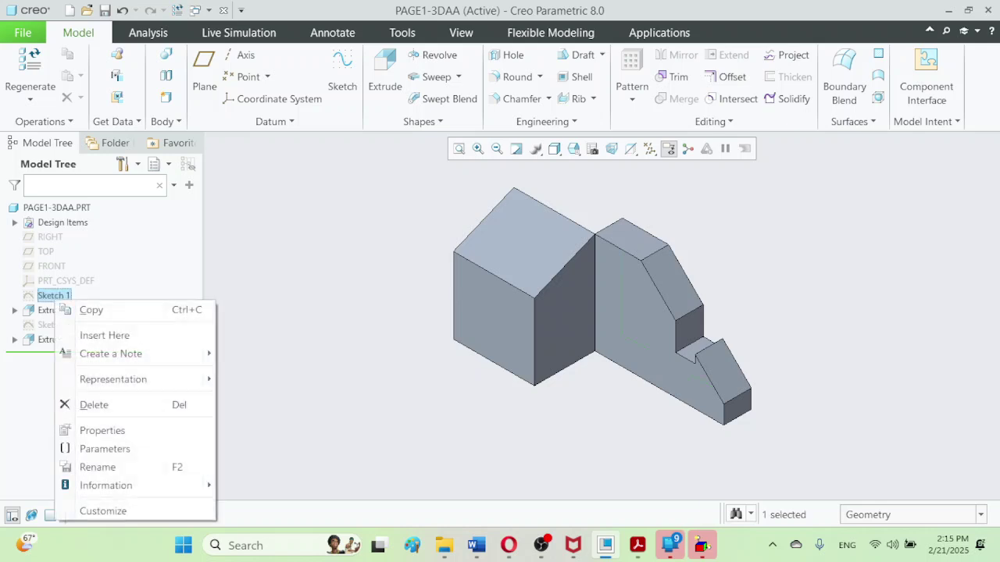
pyautogui.click(93, 404)
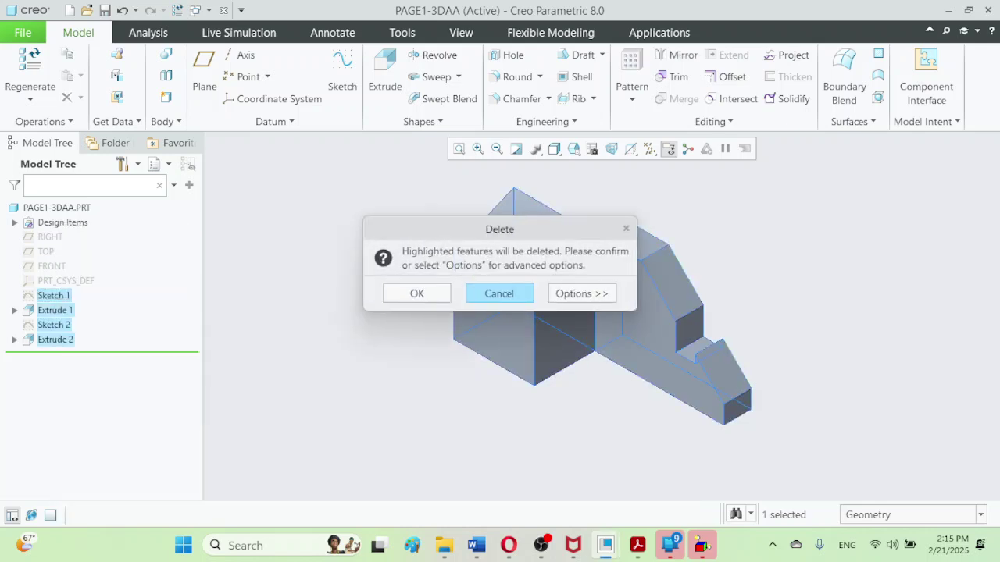
pyautogui.click(418, 294)
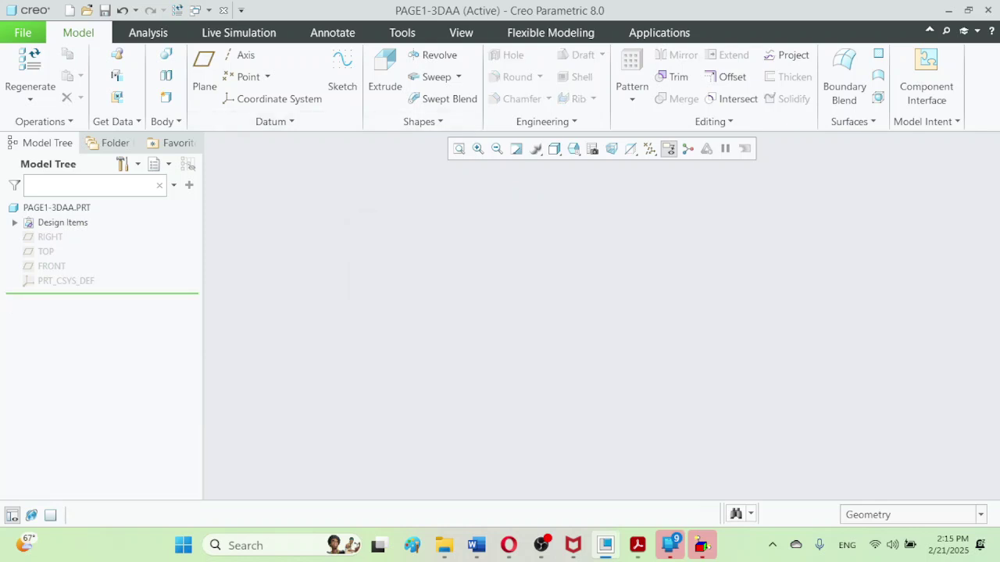
# - Turn on the display of all datum types: axes, points, coordinate systems, planes and plane fill
pyautogui.click(650, 148)
pyautogui.click(685, 168)
pyautogui.click(685, 168)
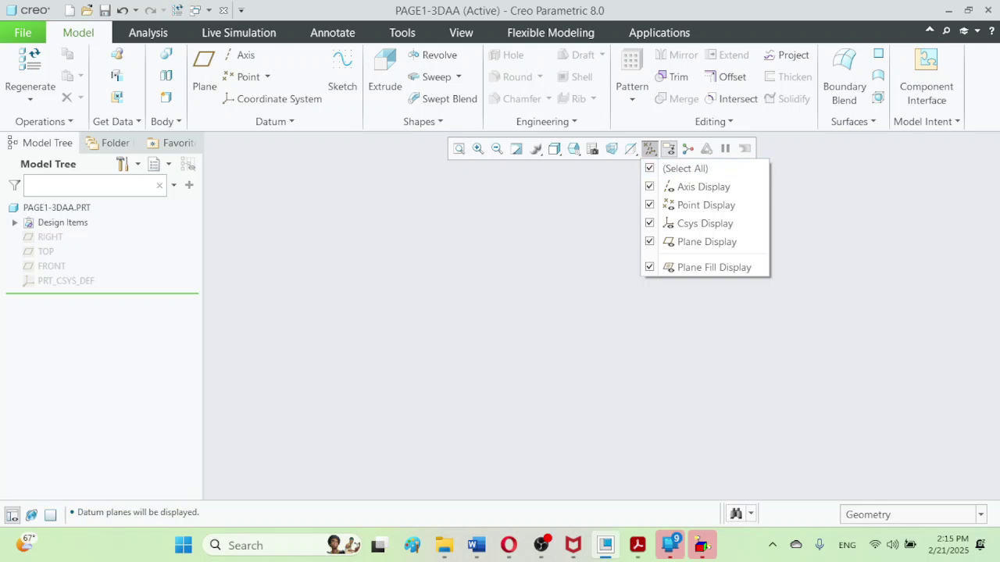
pyautogui.click(650, 149)
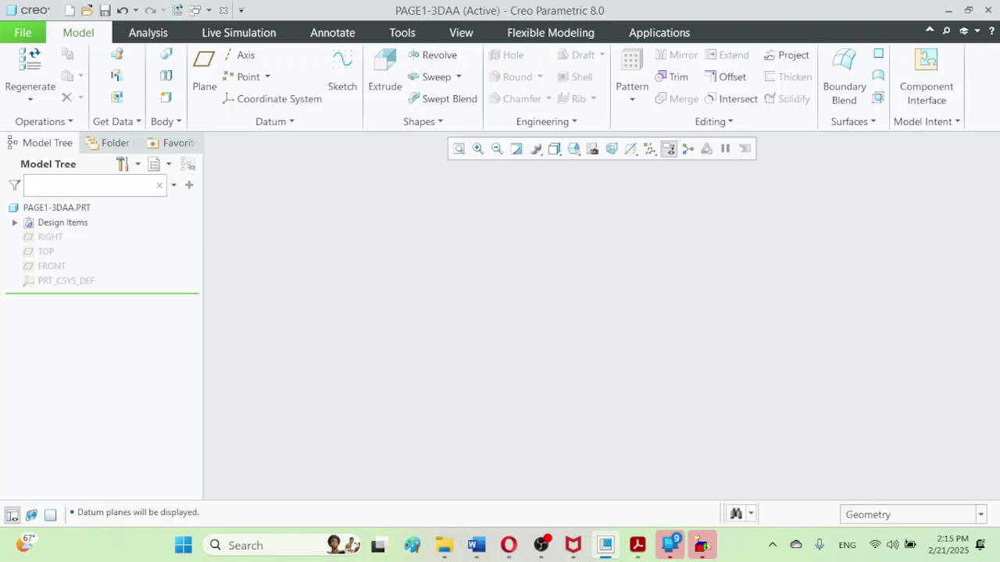
# - Show the hidden datum planes RIGHT, TOP and FRONT and the coordinate system PRT_CSYS_DEF, and clear the selection
pyautogui.click(50, 237)
pyautogui.keyDown('ctrl'); pyautogui.click(46, 251); pyautogui.keyUp('ctrl')
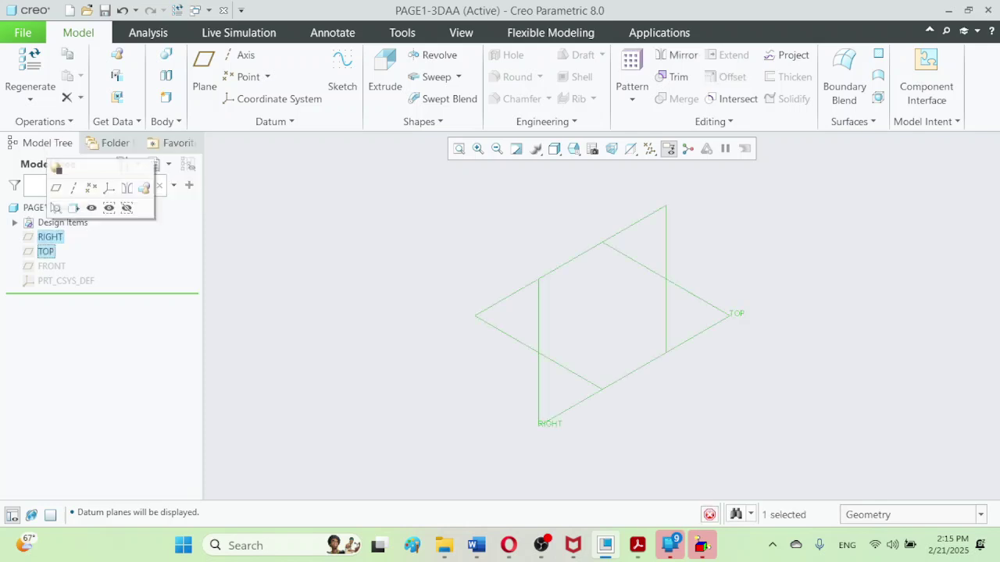
pyautogui.keyDown('ctrl'); pyautogui.click(51, 267); pyautogui.keyUp('ctrl')
pyautogui.keyDown('ctrl'); pyautogui.click(65, 281); pyautogui.keyUp('ctrl')
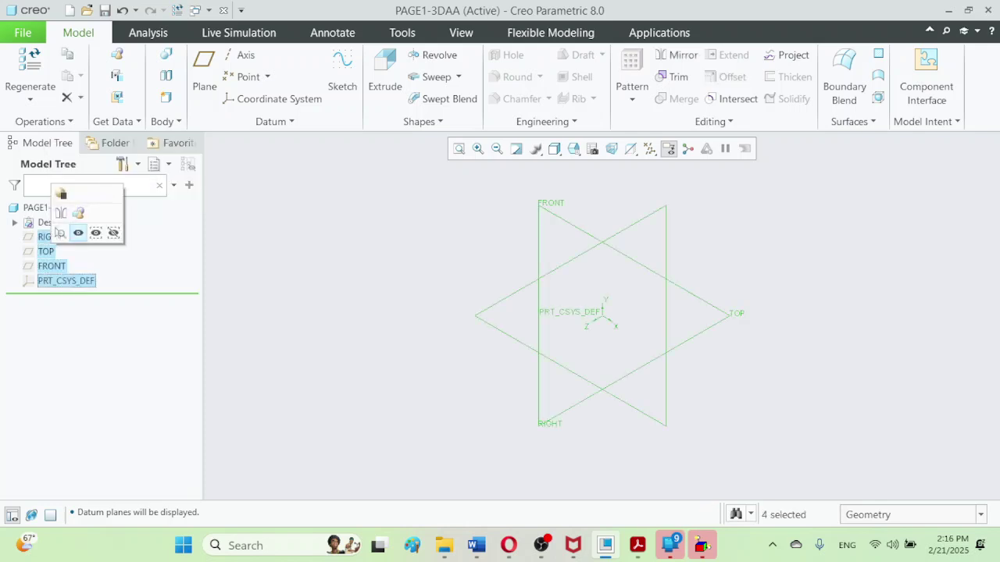
pyautogui.press('Escape')
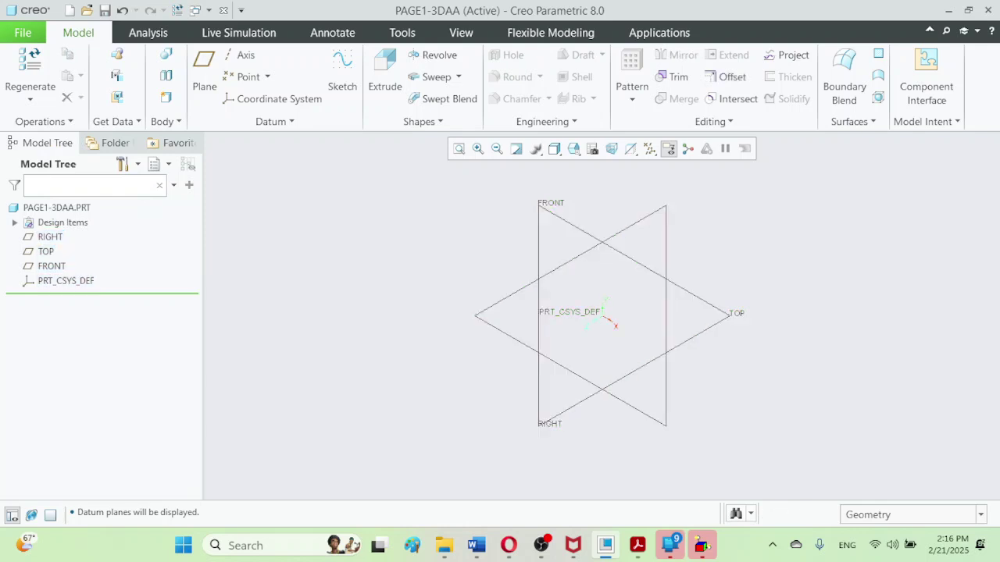
# - Switch to the exercise PDF in Acrobat and examine the dimensions of the Square Clip drawing on page 3
pyautogui.click(637, 545)
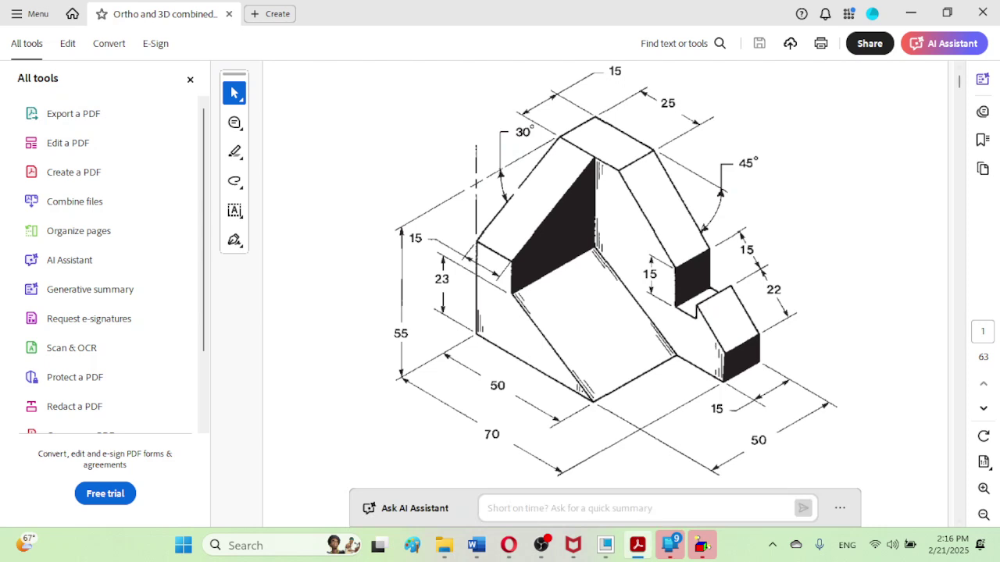
pyautogui.scroll(-10, 606, 297)
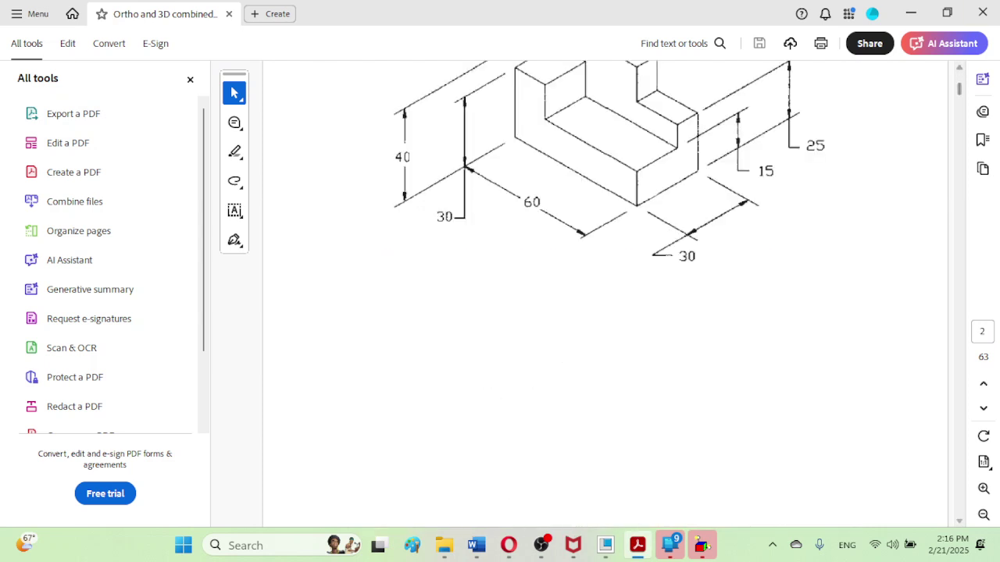
pyautogui.scroll(-5, 606, 297)
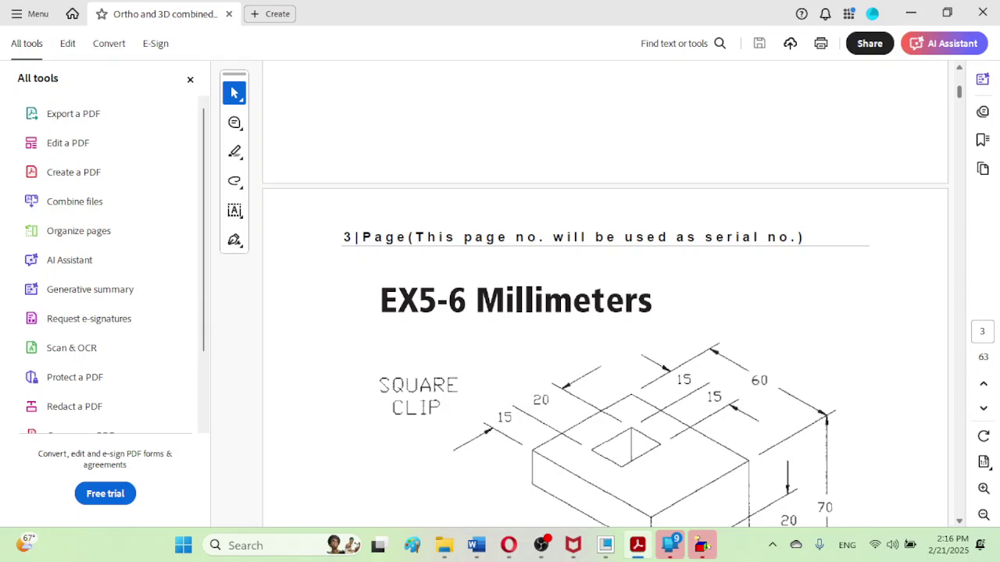
pyautogui.scroll(-3, 605, 296)
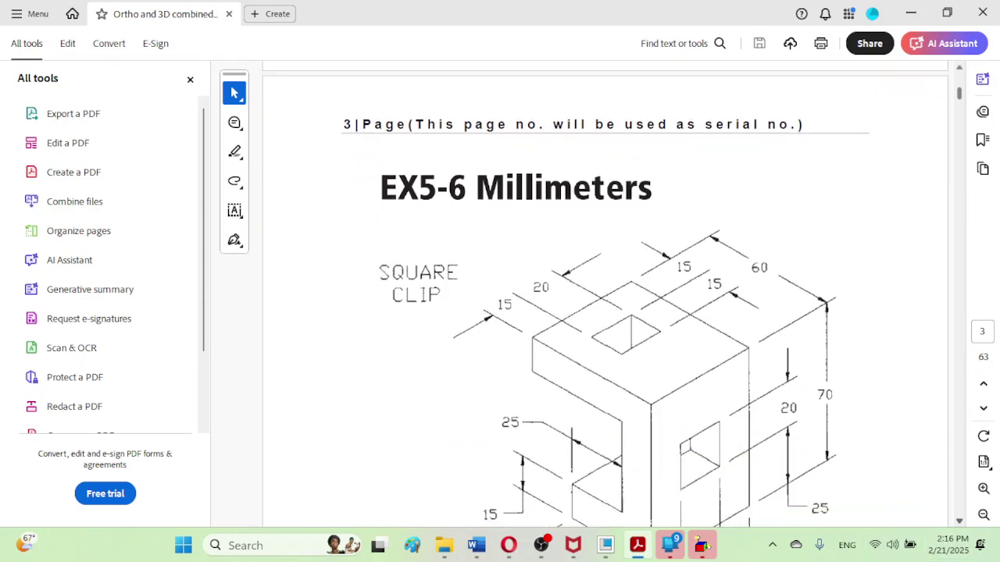
pyautogui.scroll(-4, 605, 297)
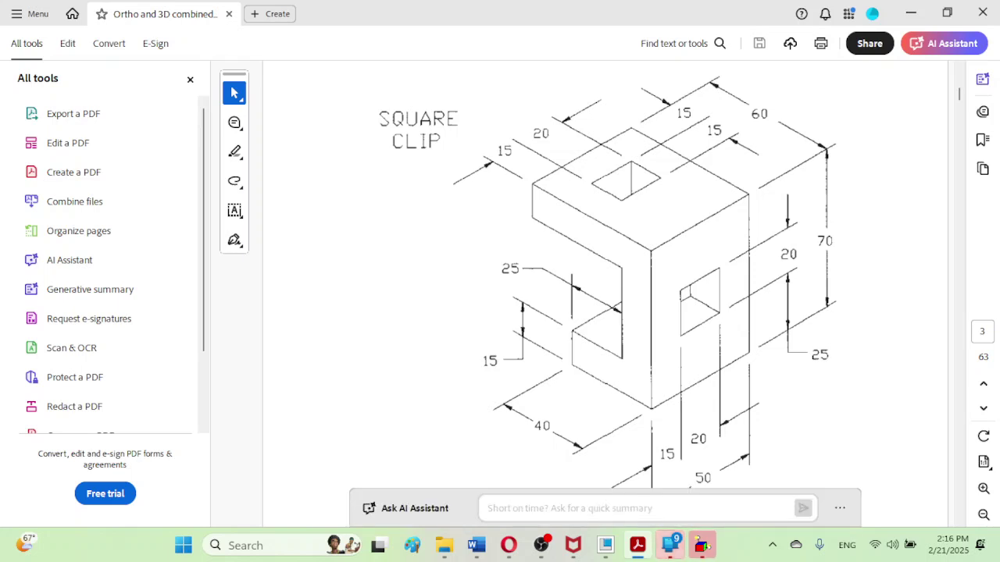
pyautogui.moveTo(670, 545)
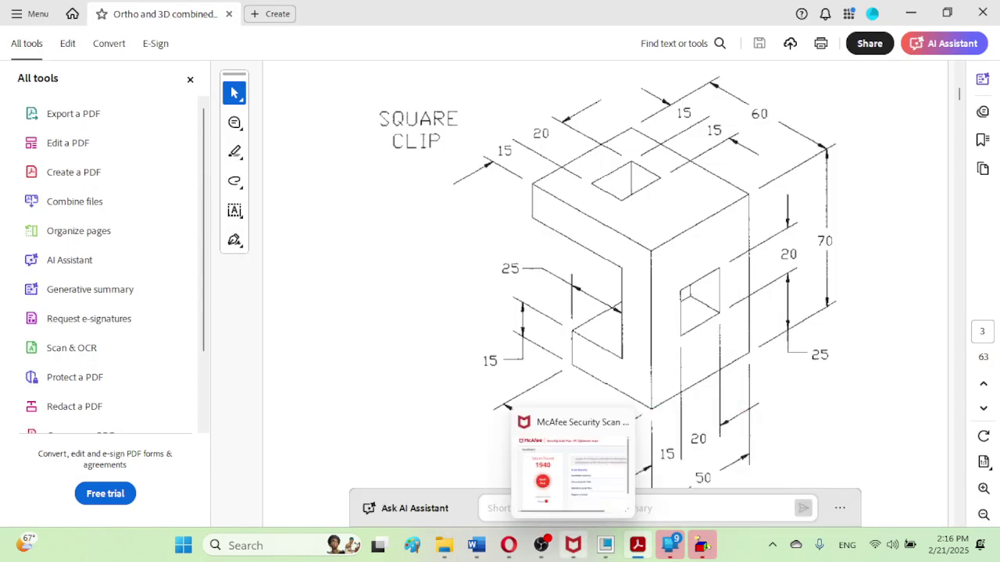
pyautogui.moveTo(540, 545)
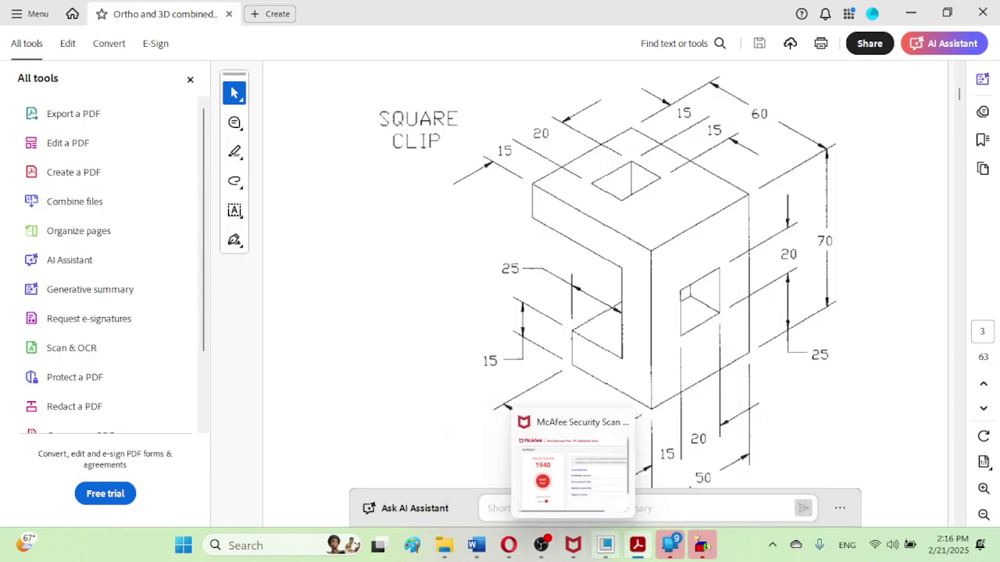
pyautogui.moveTo(637, 546)
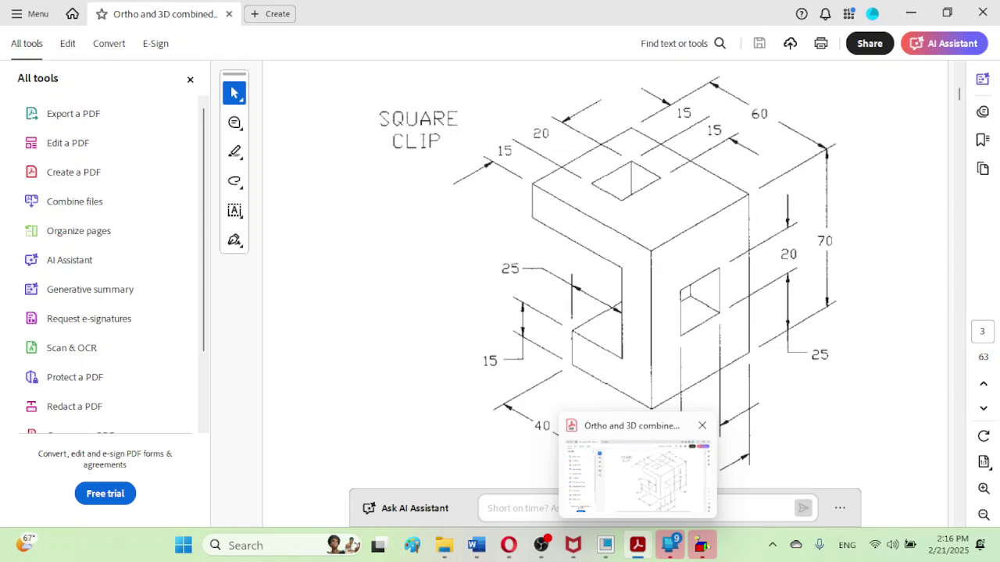
pyautogui.click(605, 545)
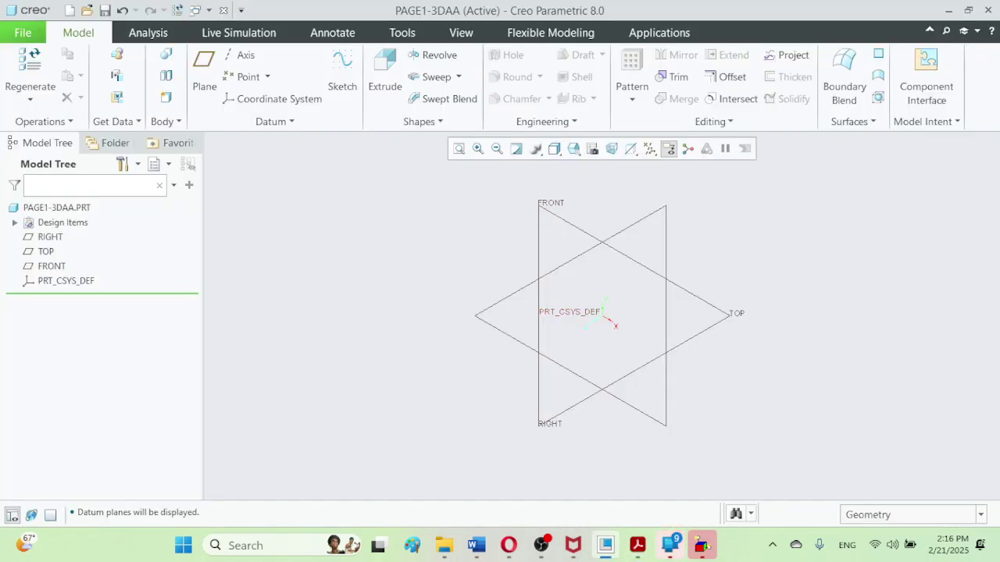
pyautogui.click(638, 546)
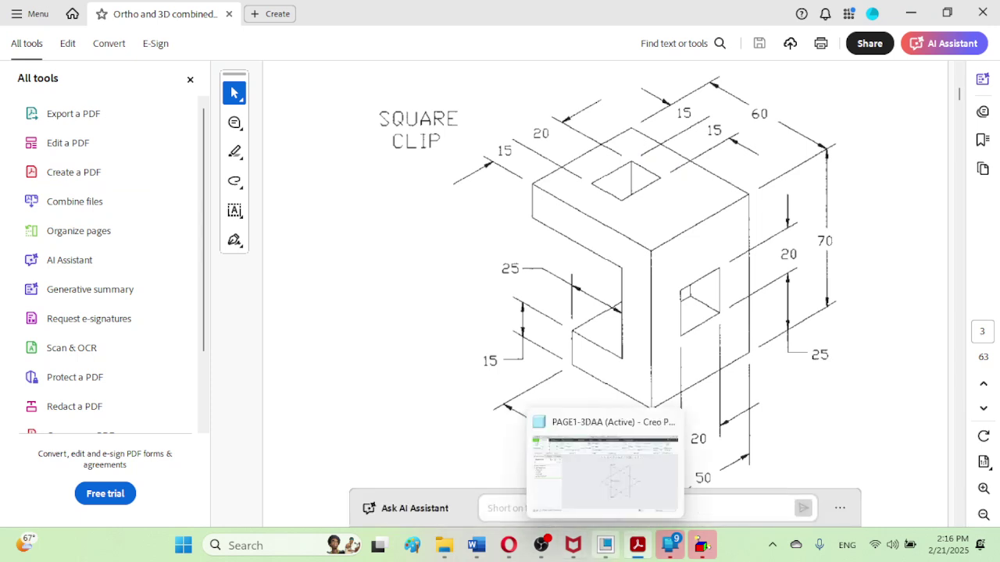
# - Compare the Square Clip drawing in Acrobat with the default datum planes of the part in Creo
pyautogui.click(605, 545)
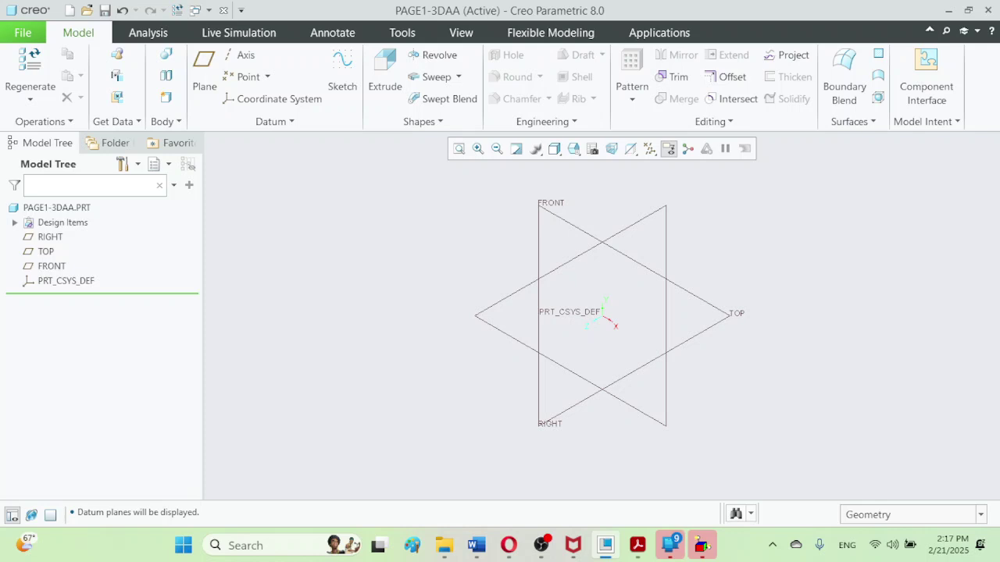
pyautogui.click(637, 545)
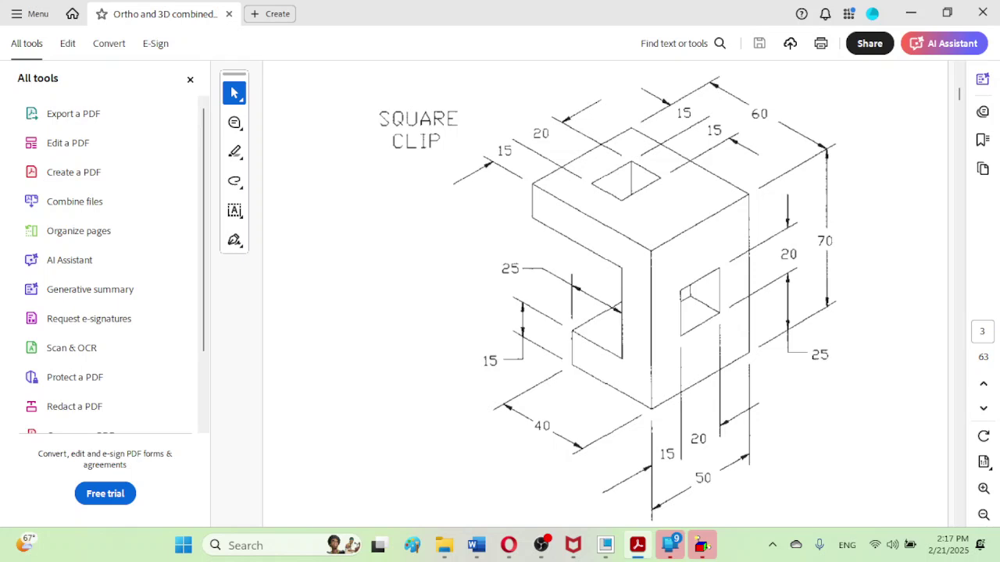
pyautogui.click(605, 545)
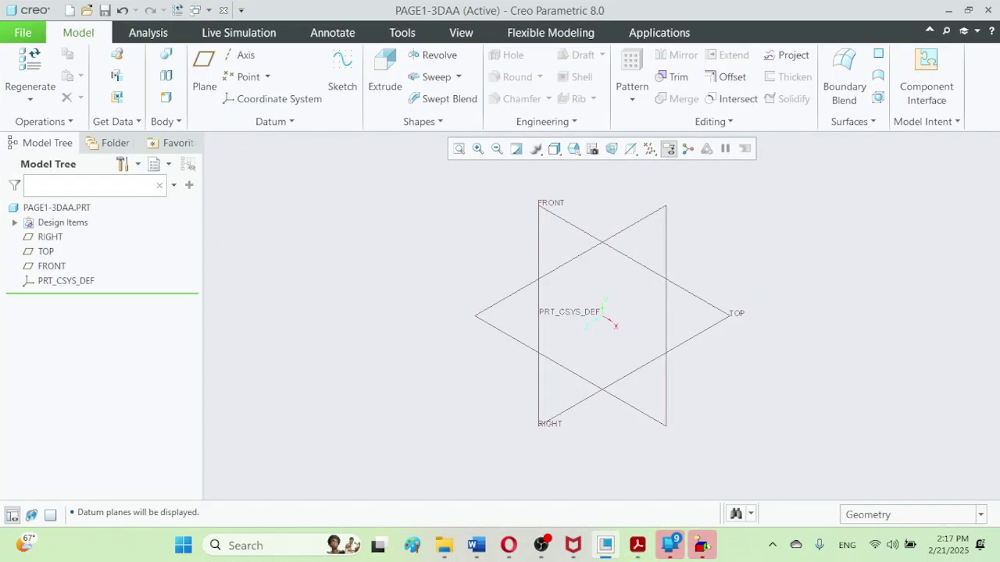
pyautogui.click(51, 266)
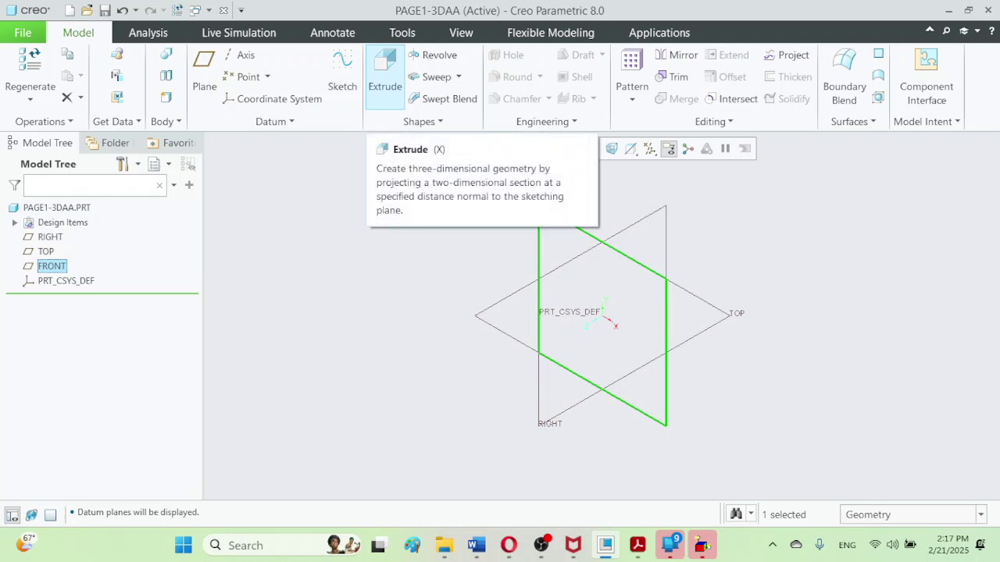
pyautogui.click(385, 78)
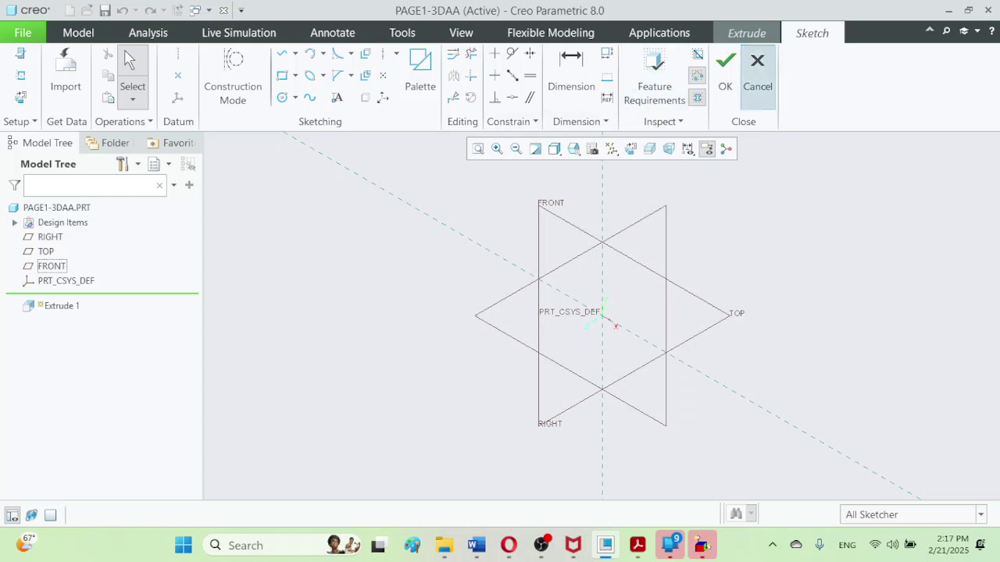
pyautogui.click(757, 74)
pyautogui.click(557, 302)
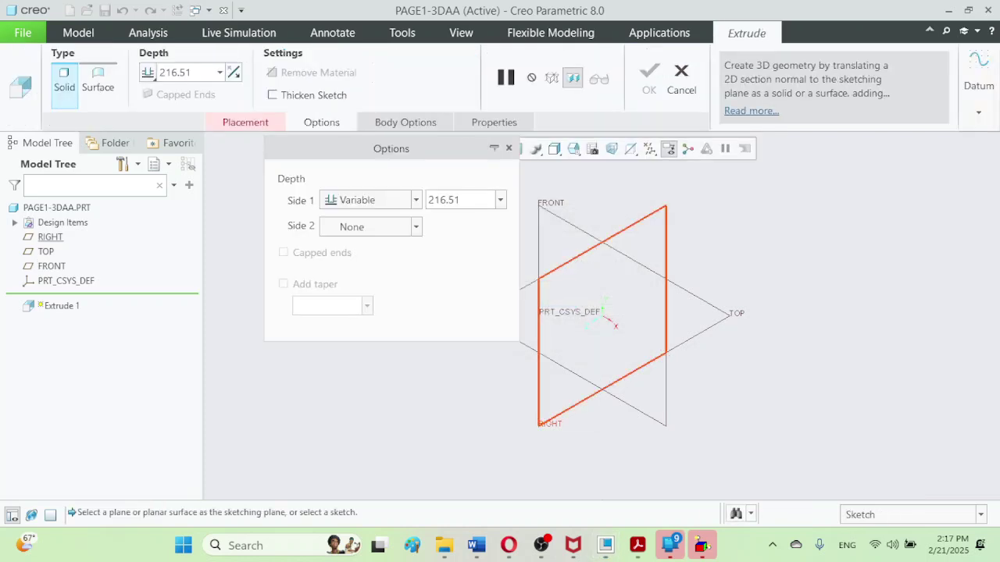
pyautogui.click(681, 78)
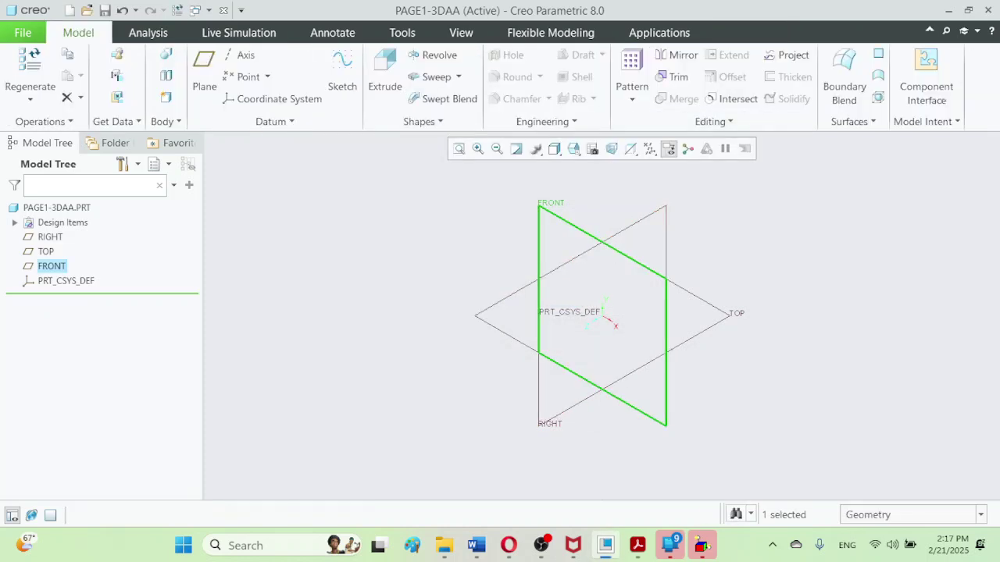
pyautogui.click(319, 204)
pyautogui.click(385, 78)
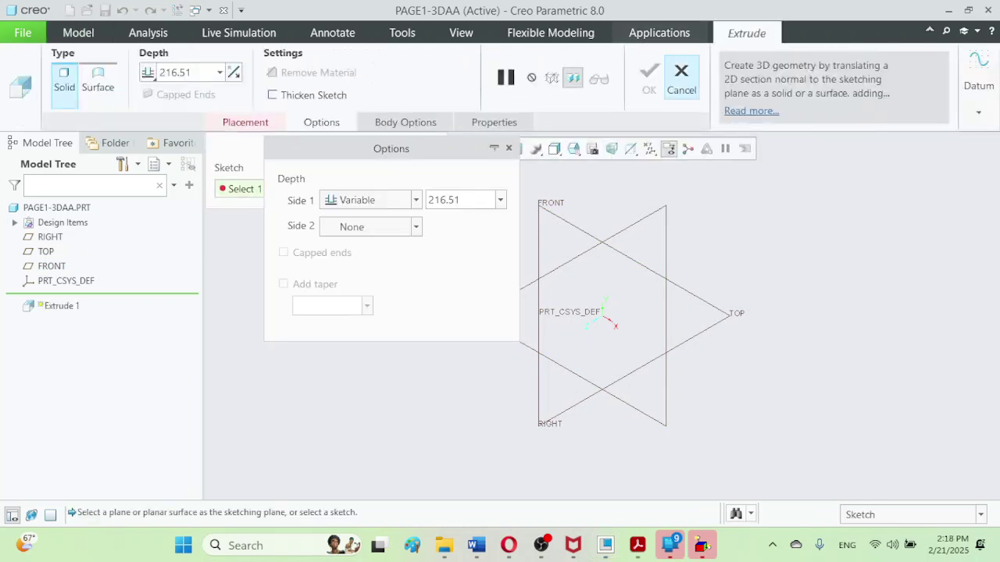
pyautogui.click(681, 78)
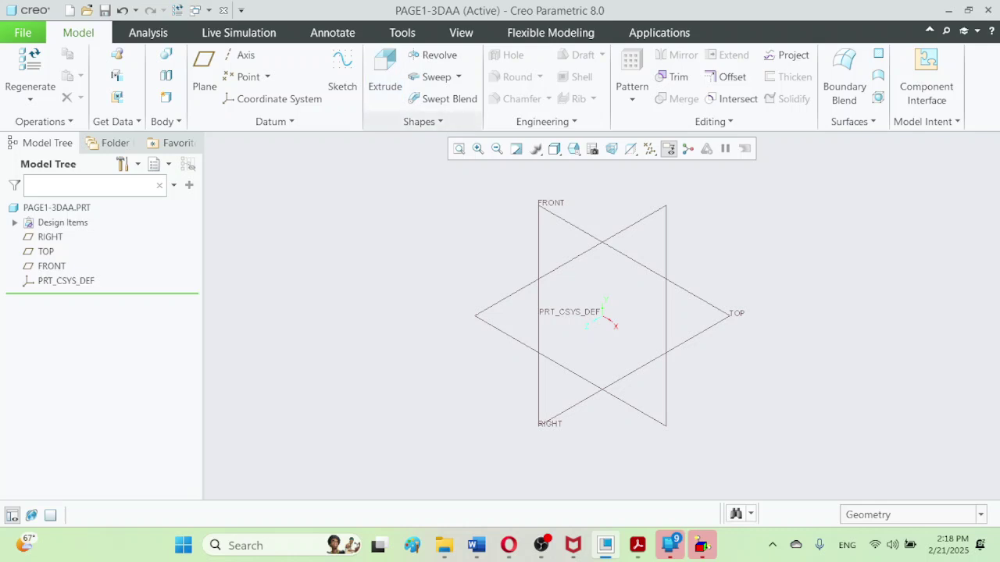
# - Start an Extrude with an internal sketch on the FRONT plane, using RIGHT as the reference with Right orientation
pyautogui.click(385, 79)
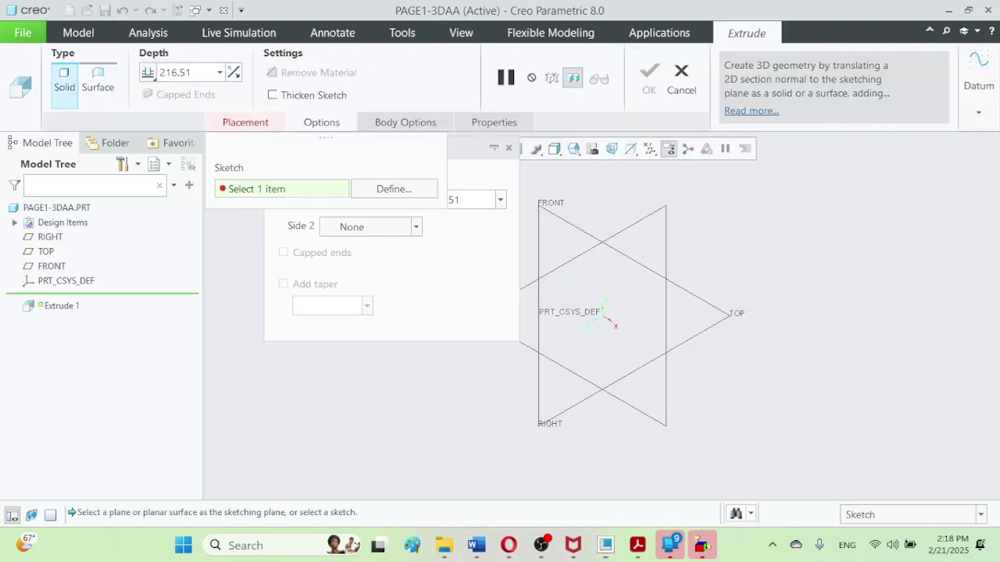
pyautogui.click(245, 123)
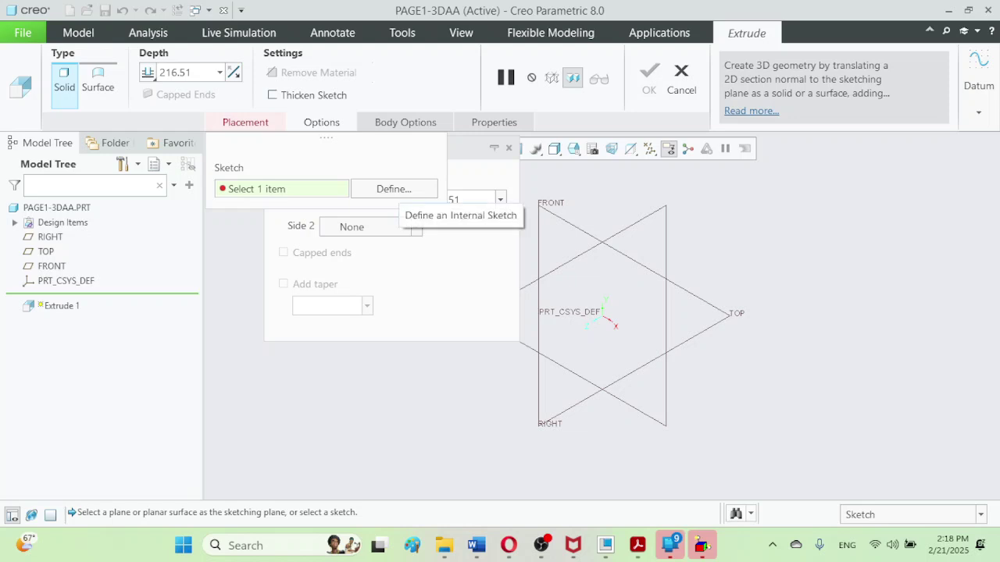
pyautogui.click(394, 189)
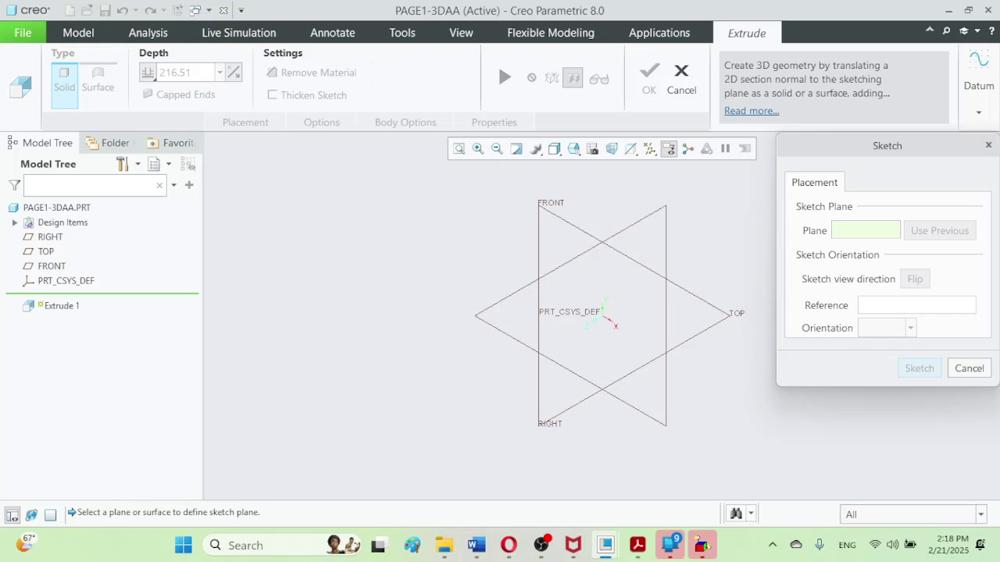
pyautogui.click(538, 367)
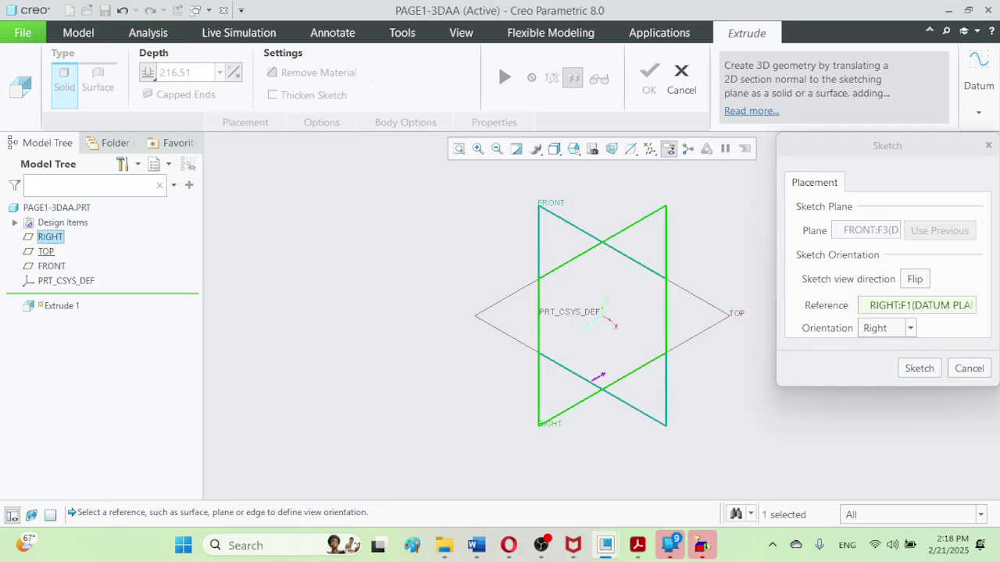
pyautogui.click(919, 368)
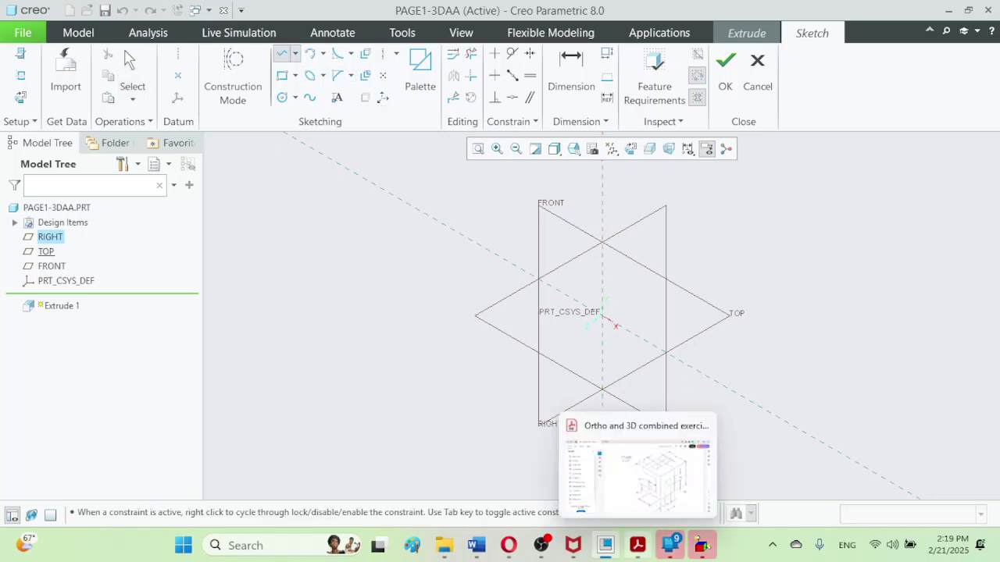
# - Check the drawing in Acrobat, then sketch a horizontal line in Creo from the origin in the positive X direction and dimension its length to 40
pyautogui.click(637, 545)
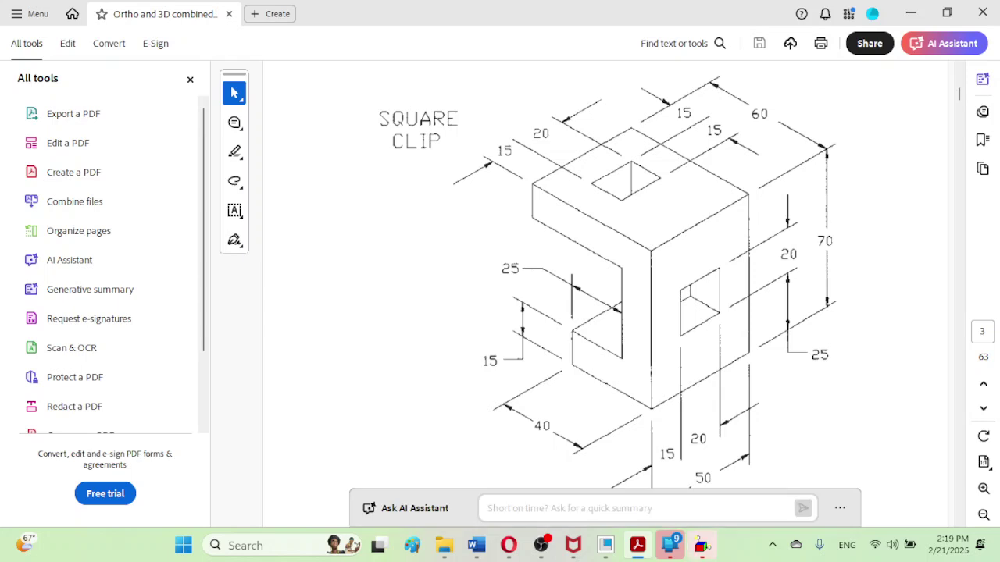
pyautogui.click(670, 454)
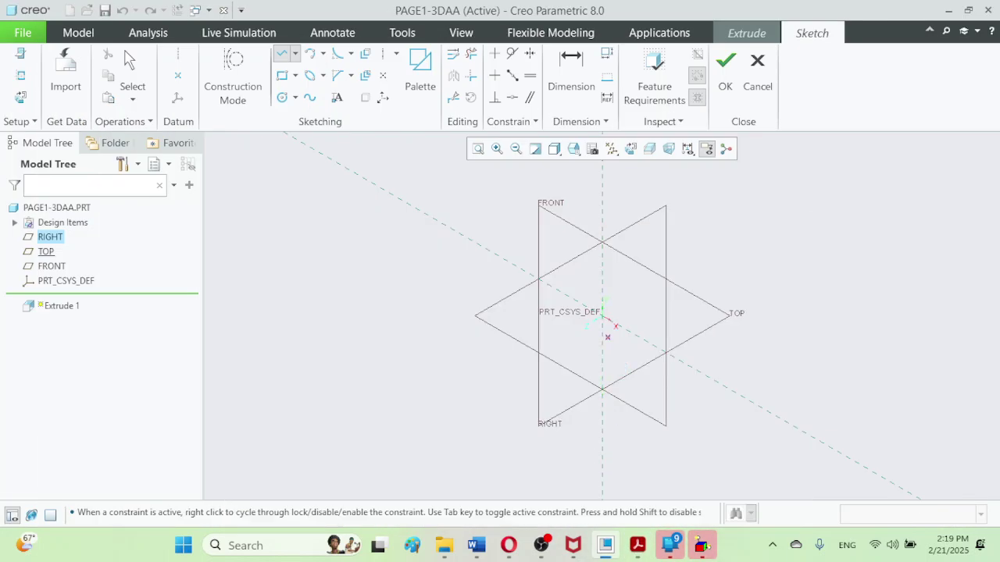
pyautogui.click(620, 314)
pyautogui.click(571, 71)
pyautogui.click(639, 337)
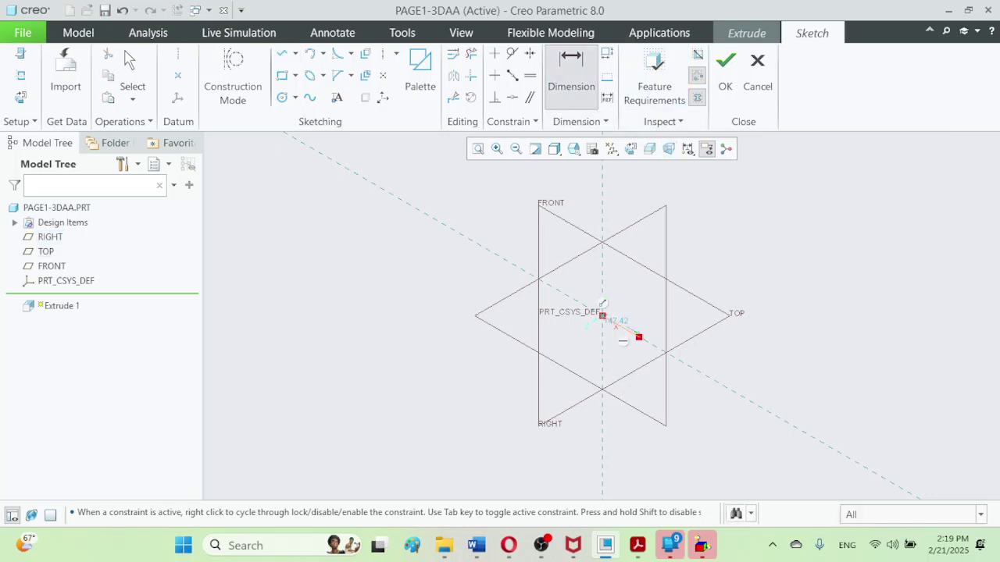
pyautogui.click(623, 327)
pyautogui.middleClick(623, 341)
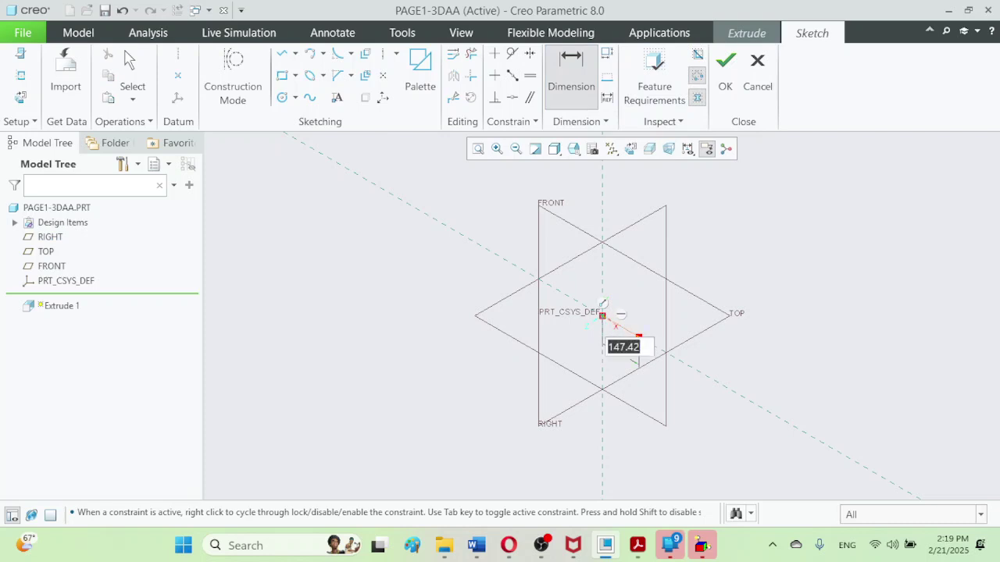
pyautogui.write('40')
pyautogui.press('Return')
pyautogui.click(478, 148)
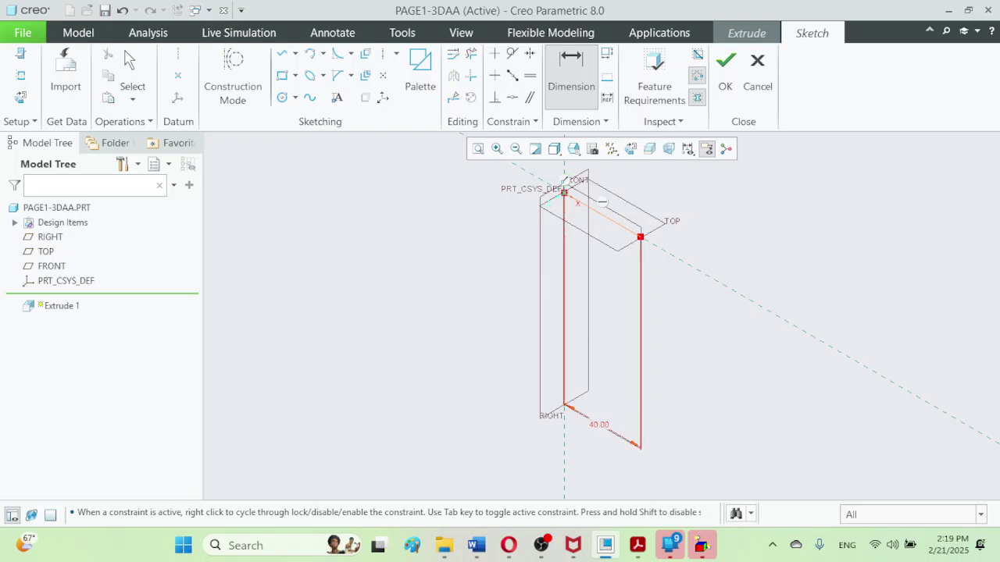
# - Move the 40 dimension closer to the horizontal line and refit the sketch in the view
pyautogui.click(132, 74)
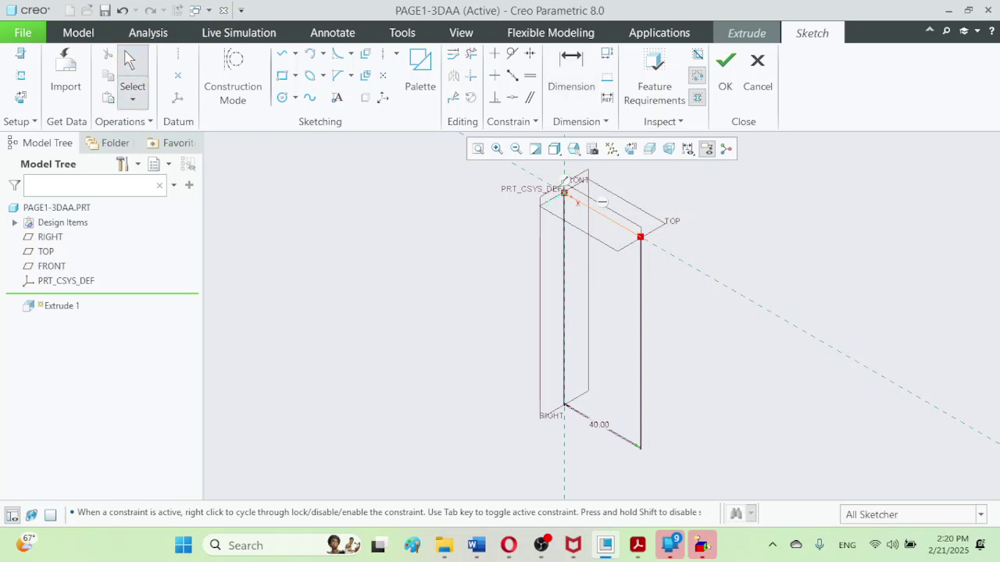
pyautogui.moveTo(598, 425); pyautogui.dragTo(595, 224)
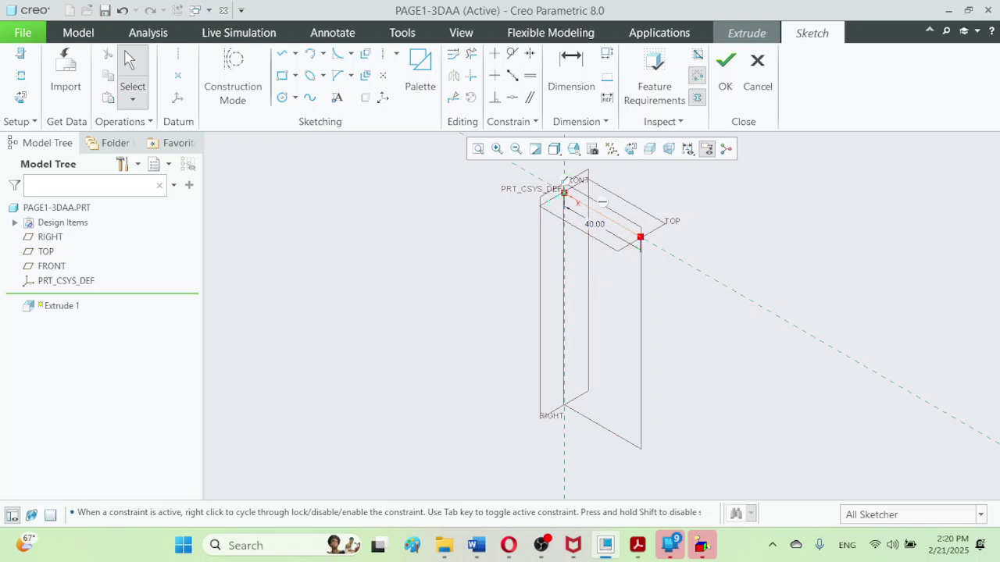
pyautogui.click(478, 148)
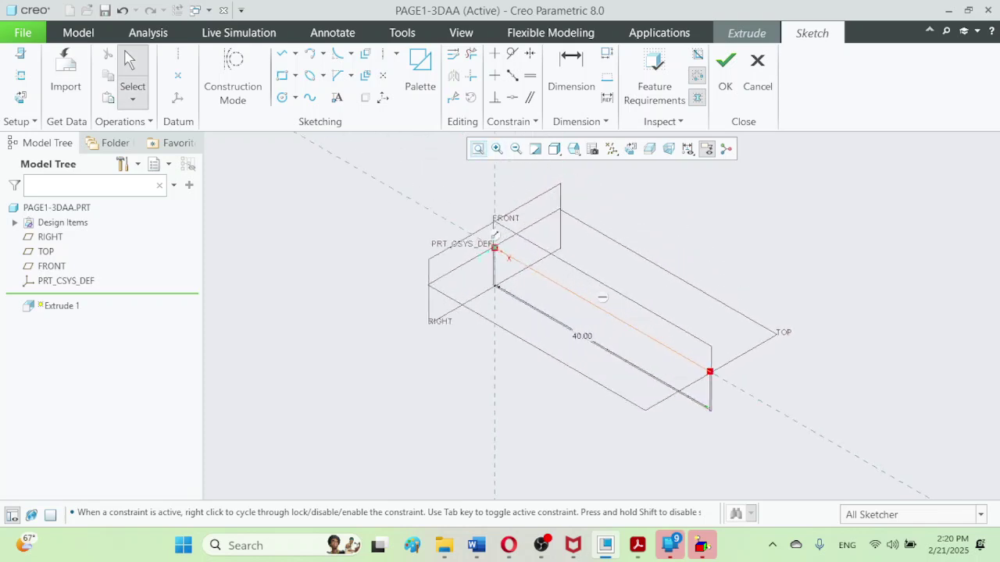
# - Hide the RIGHT, TOP and FRONT datum planes
pyautogui.click(50, 237)
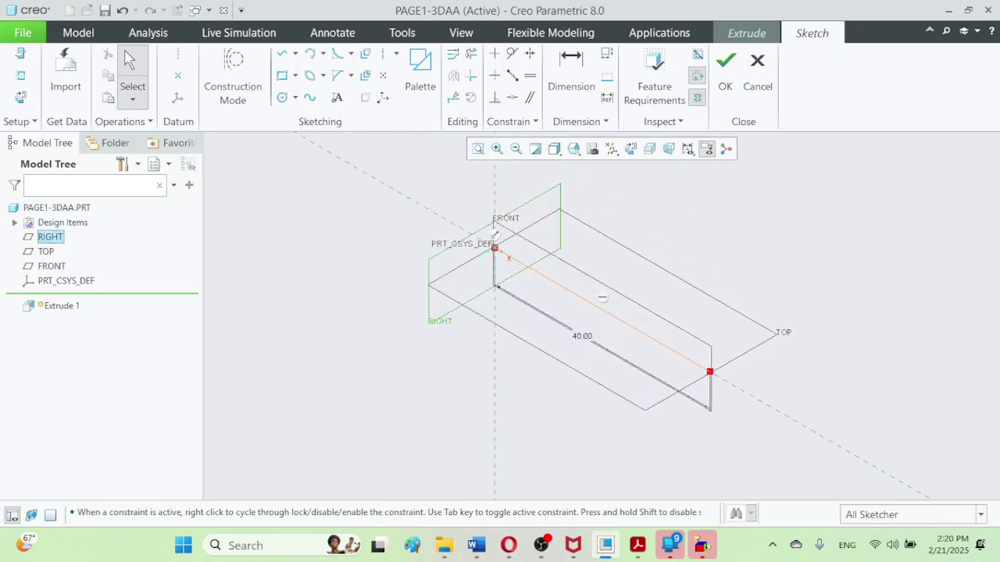
pyautogui.keyDown('ctrl'); pyautogui.click(46, 252); pyautogui.keyUp('ctrl')
pyautogui.keyDown('ctrl'); pyautogui.click(51, 266); pyautogui.keyUp('ctrl')
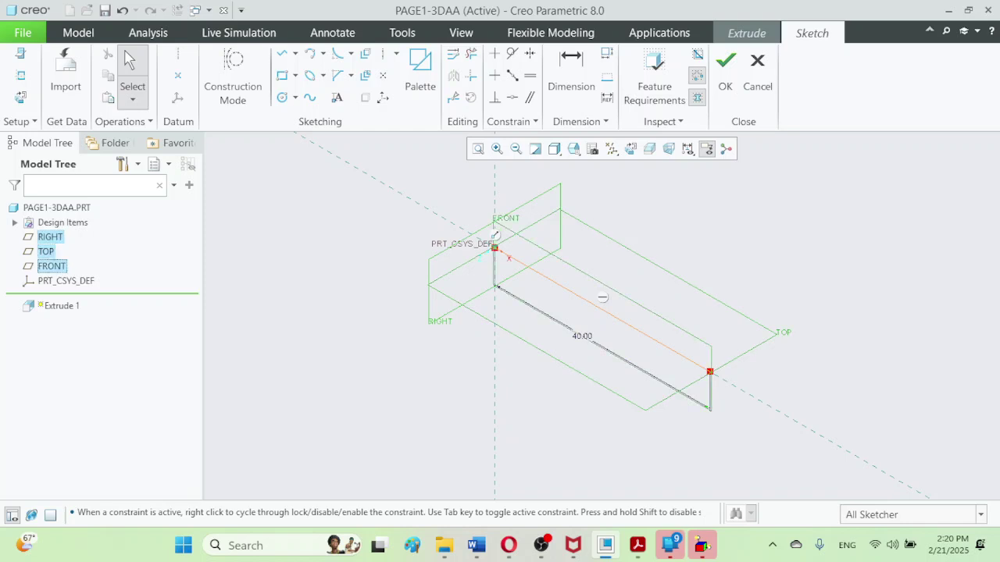
pyautogui.click(86, 269)
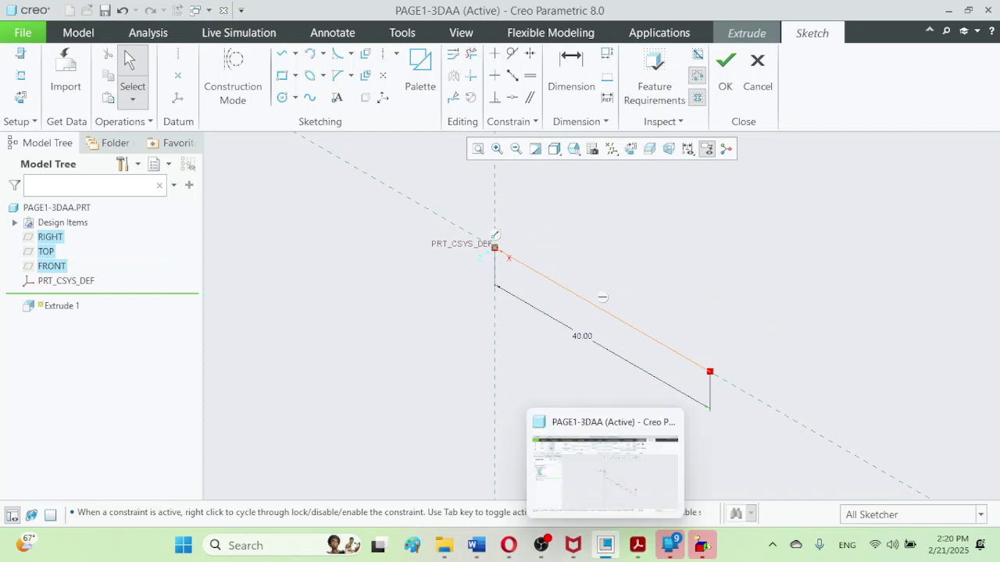
# - Check the drawing in Acrobat, then sketch a vertical line about 11.6 long in Creo, upward from the horizontal line's free end
pyautogui.click(638, 545)
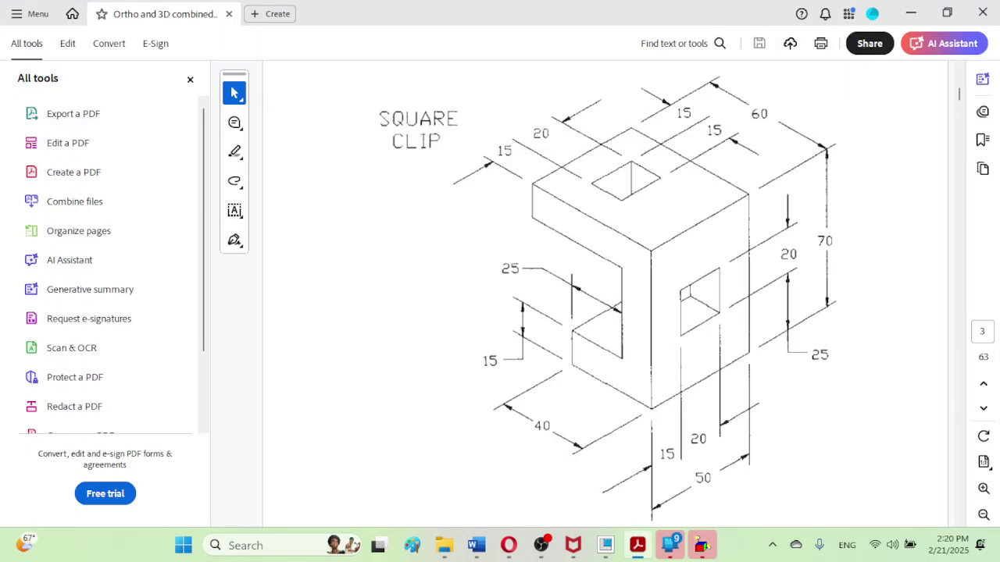
pyautogui.hotkey('alt', 'Tab')
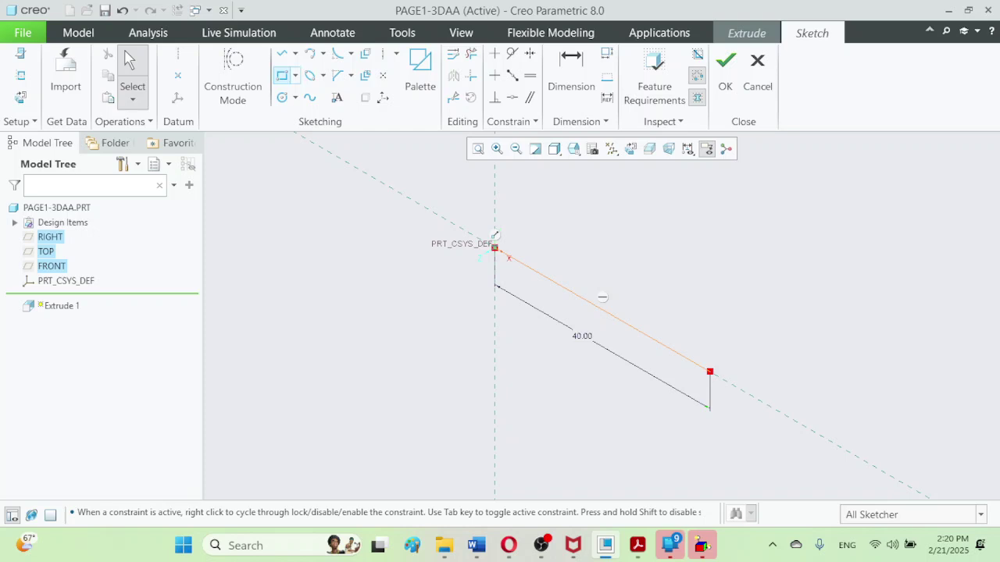
pyautogui.click(282, 54)
pyautogui.click(710, 370)
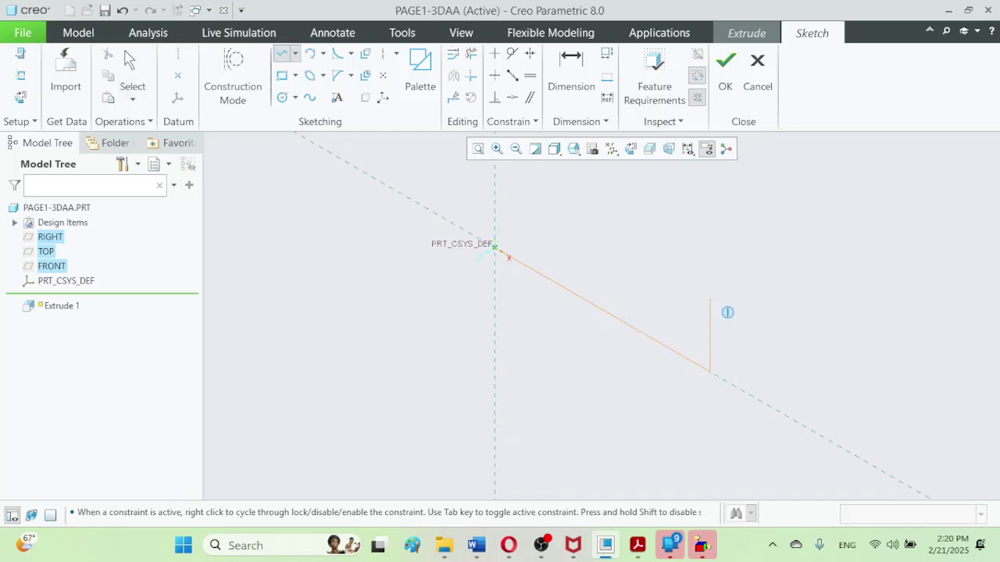
pyautogui.click(710, 300)
pyautogui.middleClick(709, 300)
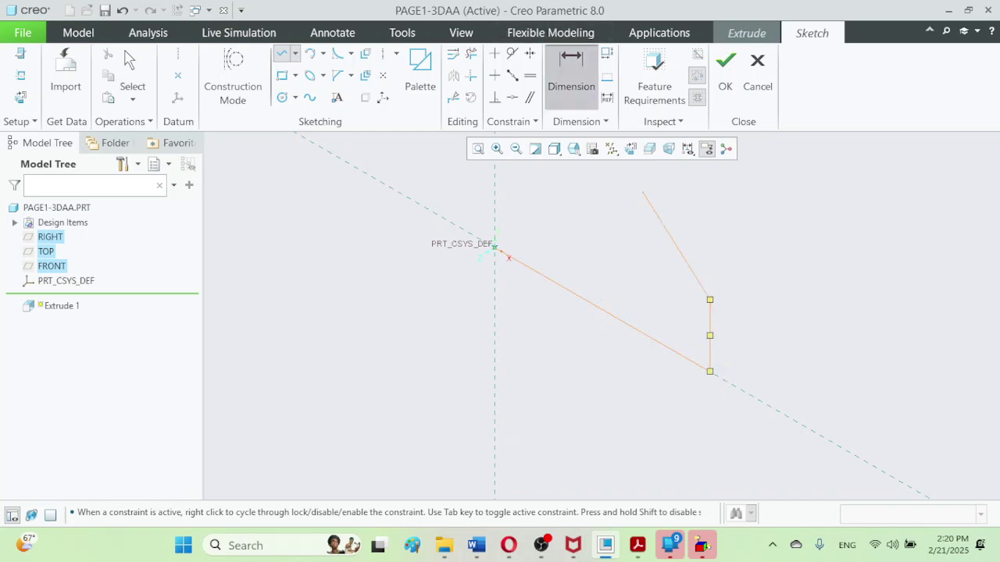
# - Dimension the vertical line, check its height on the Acrobat drawing, and set its length to 70 in Creo
pyautogui.click(571, 72)
pyautogui.doubleClick(700, 340)
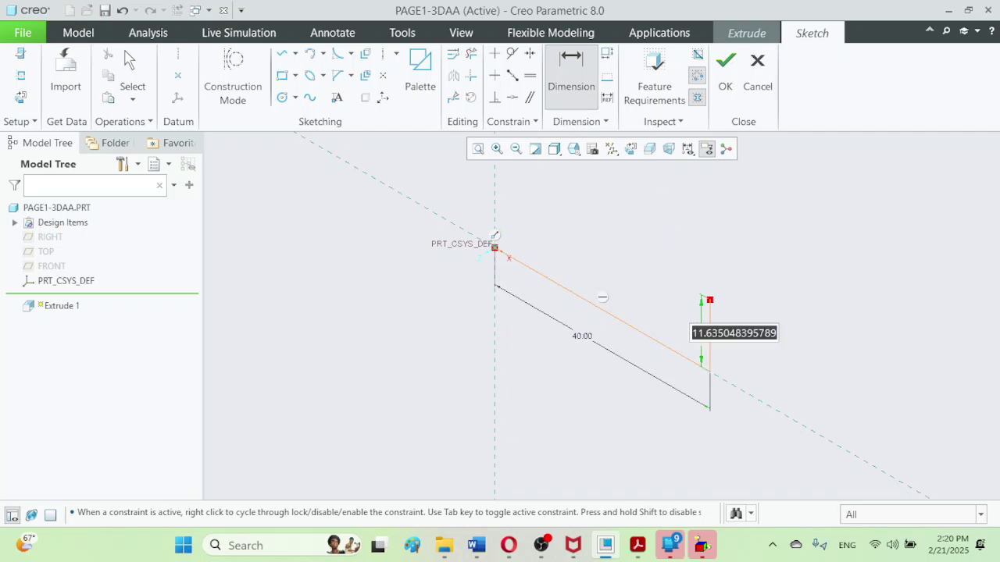
pyautogui.click(638, 545)
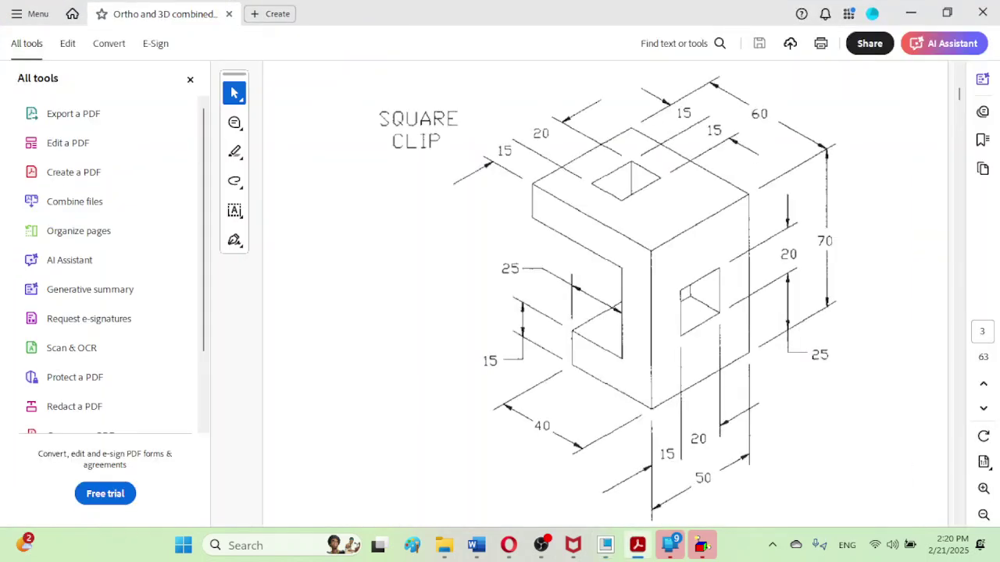
pyautogui.click(637, 545)
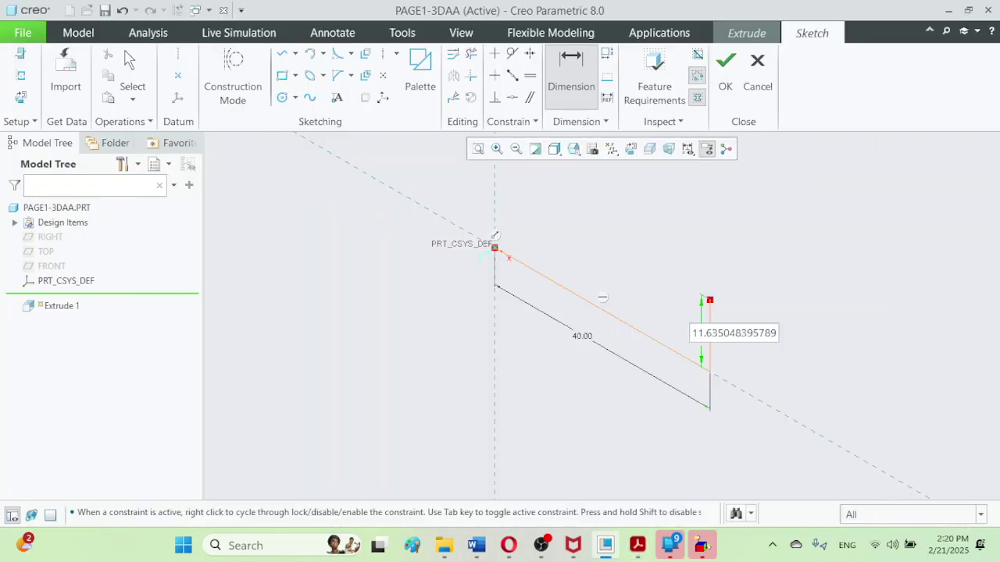
pyautogui.click(753, 333)
pyautogui.doubleClick(753, 334)
pyautogui.write('70')
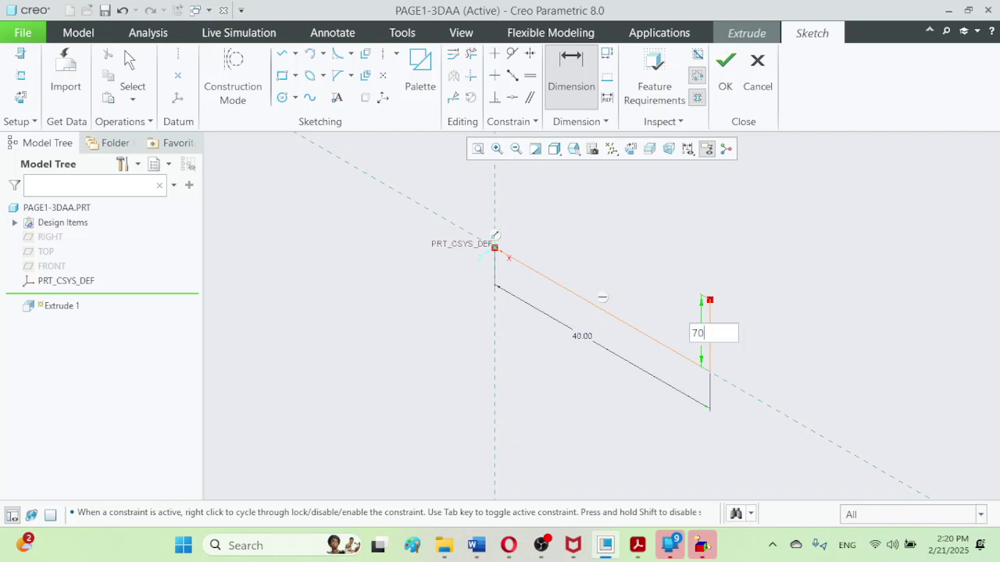
pyautogui.press('Return')
pyautogui.click(478, 149)
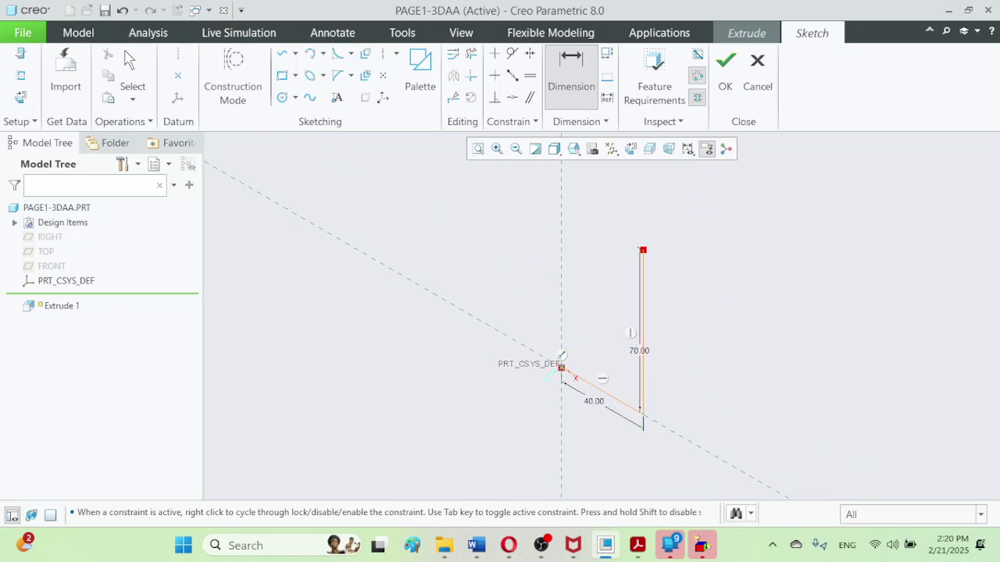
pyautogui.click(133, 74)
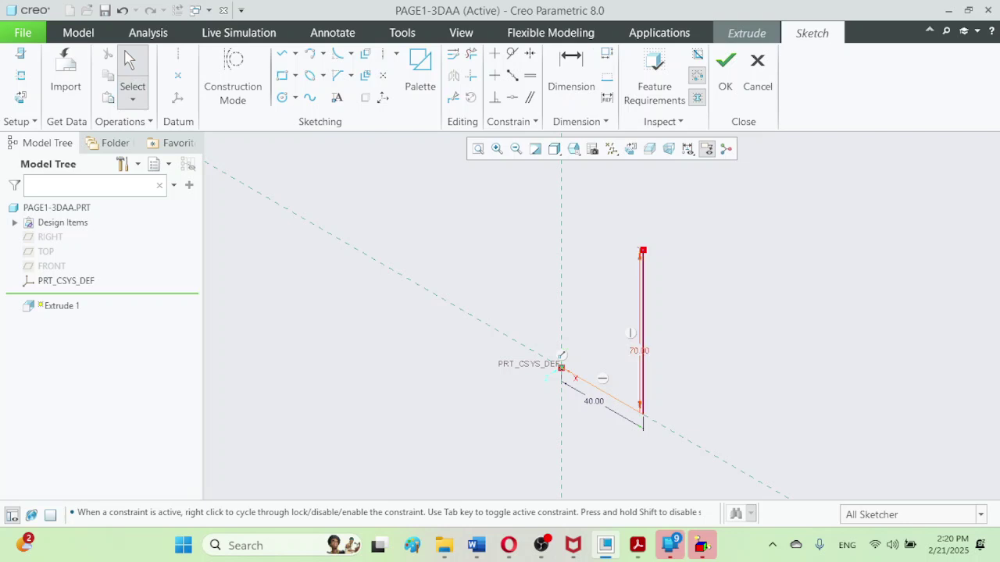
# - Move the 70 dimension off the vertical line to its outer side
pyautogui.click(643, 320)
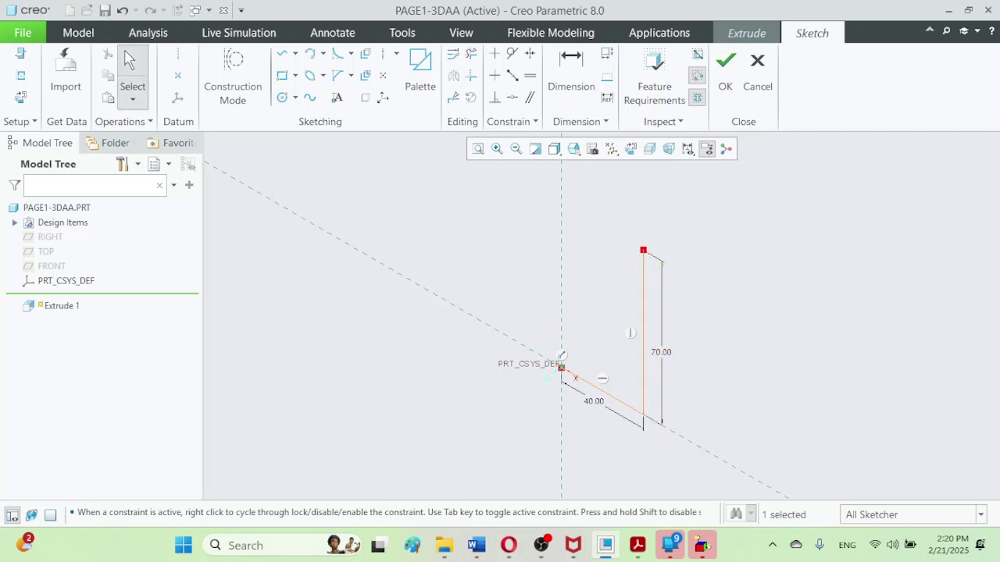
pyautogui.click(688, 304)
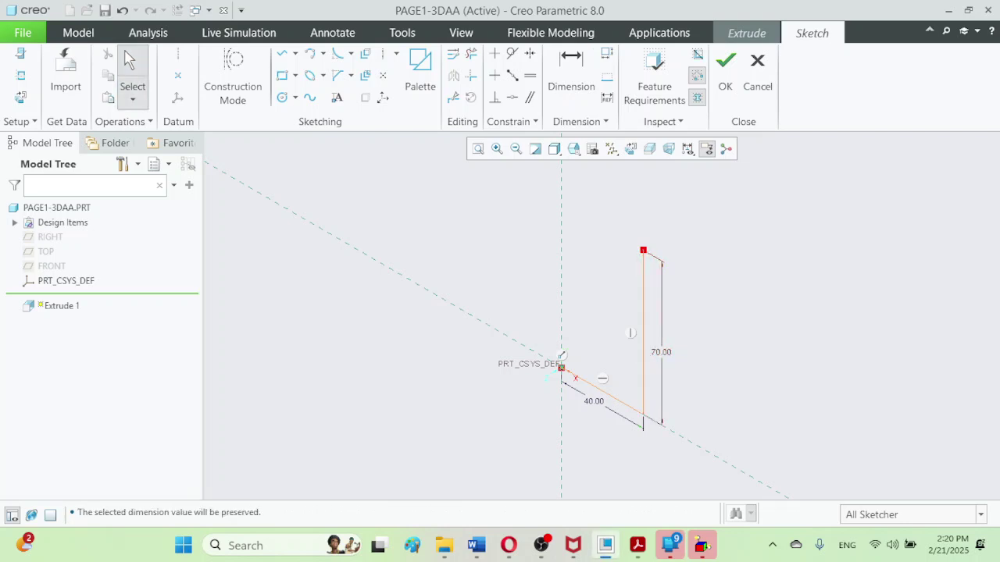
# - Sketch a horizontal line about 59.8 long from the vertical line's upper end across the vertical reference, checking the drawing in Acrobat
pyautogui.click(282, 53)
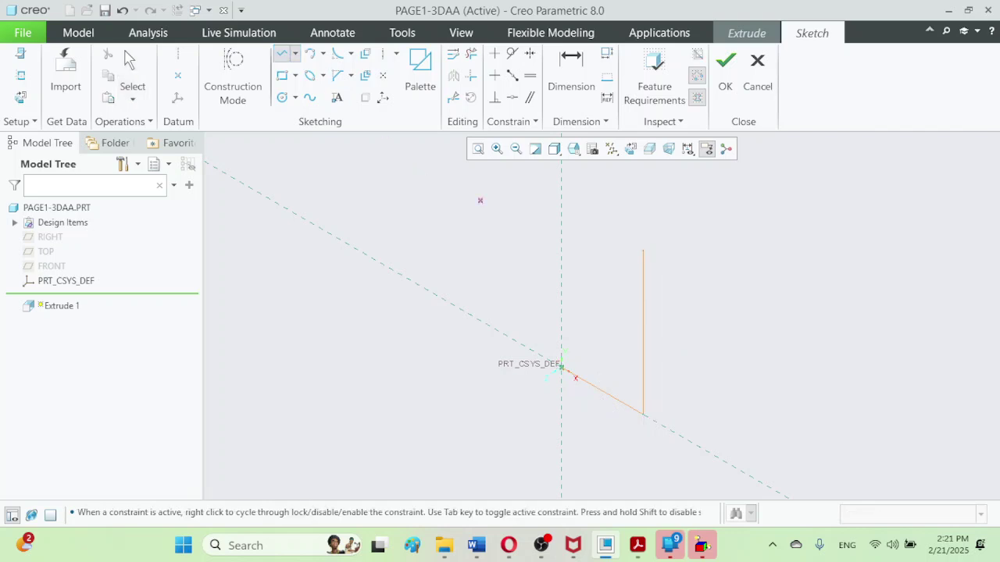
pyautogui.click(643, 250)
pyautogui.click(637, 545)
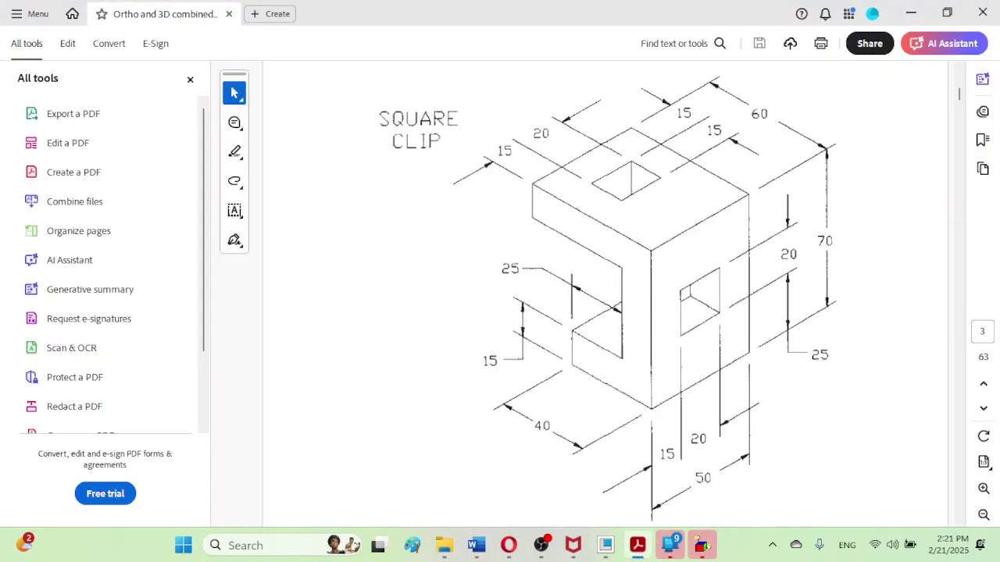
pyautogui.click(638, 545)
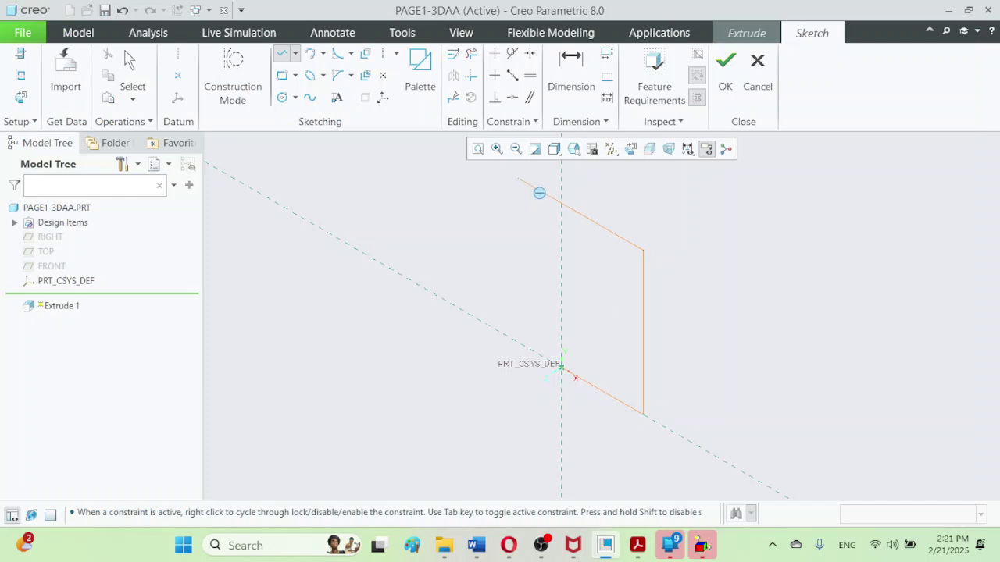
pyautogui.click(520, 180)
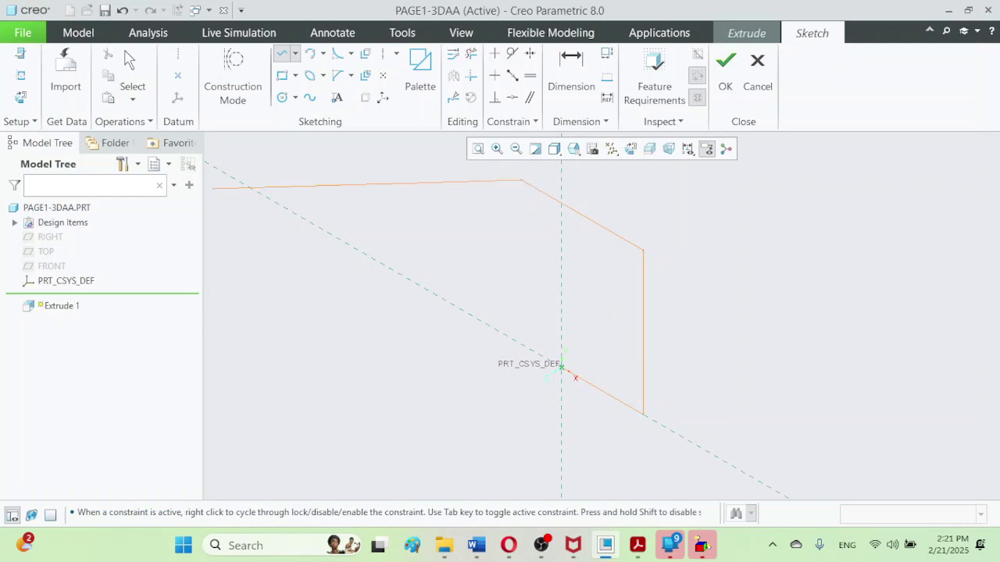
pyautogui.click(129, 62)
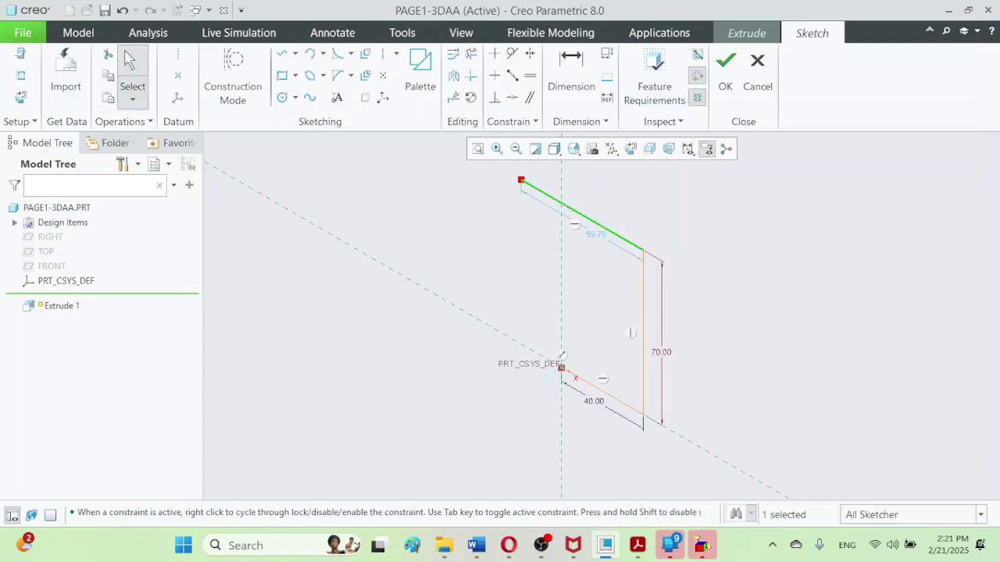
pyautogui.click(576, 290)
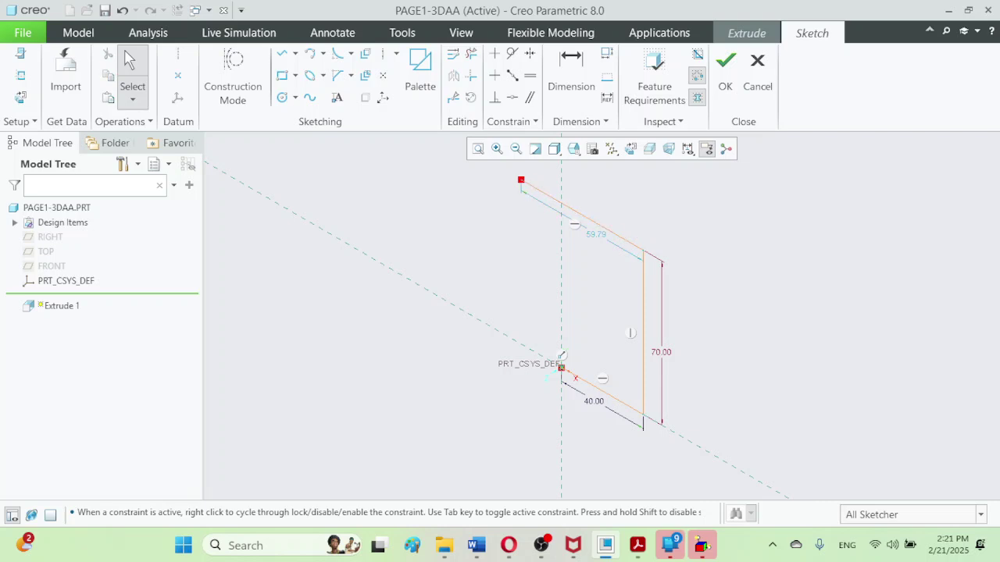
# - Set the upper horizontal line's length to 60
pyautogui.doubleClick(595, 234)
pyautogui.write('60')
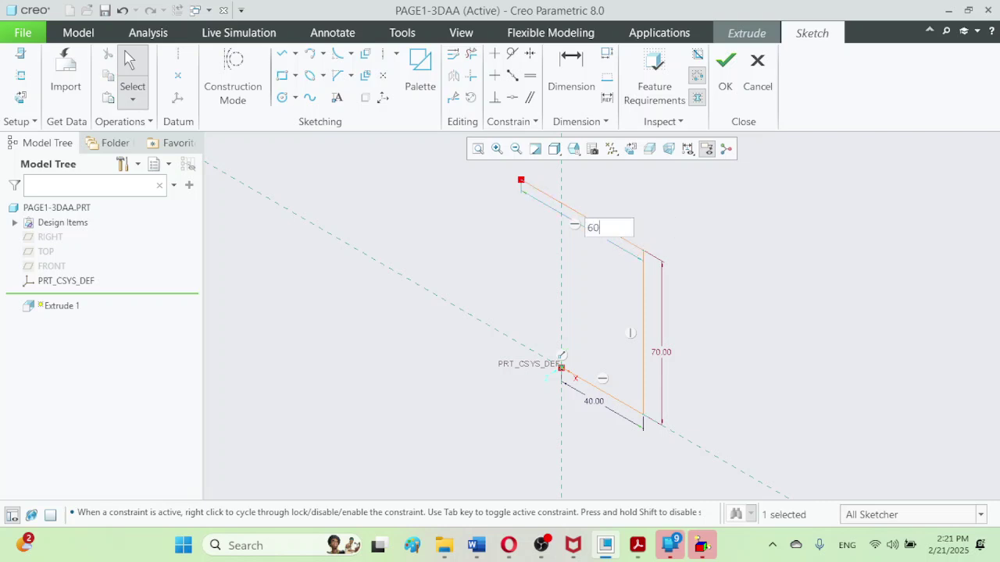
pyautogui.press('Return')
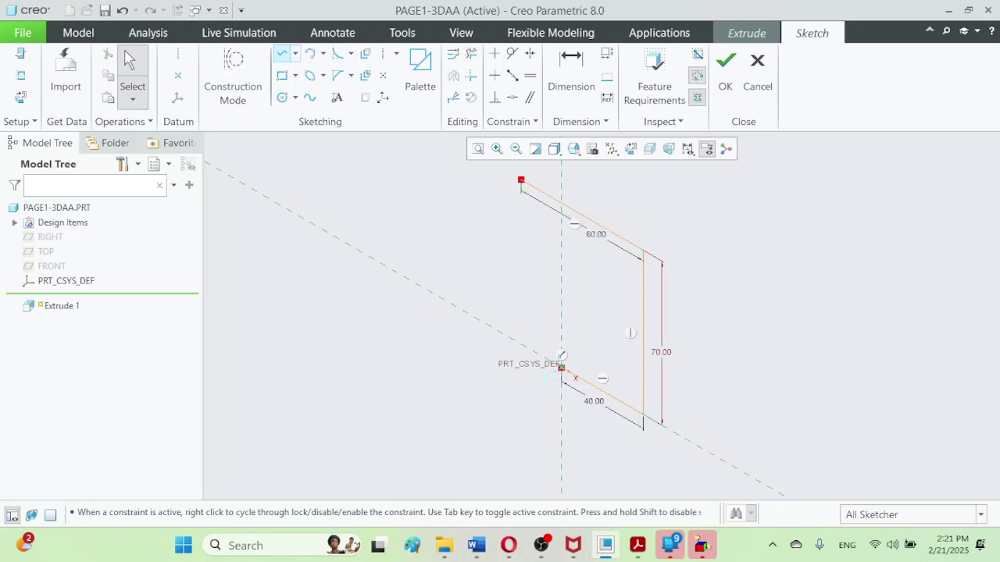
# - Check the drawing in Acrobat, then in Creo try offsetting the three-line chain by 15 and undo the offset
pyautogui.click(637, 545)
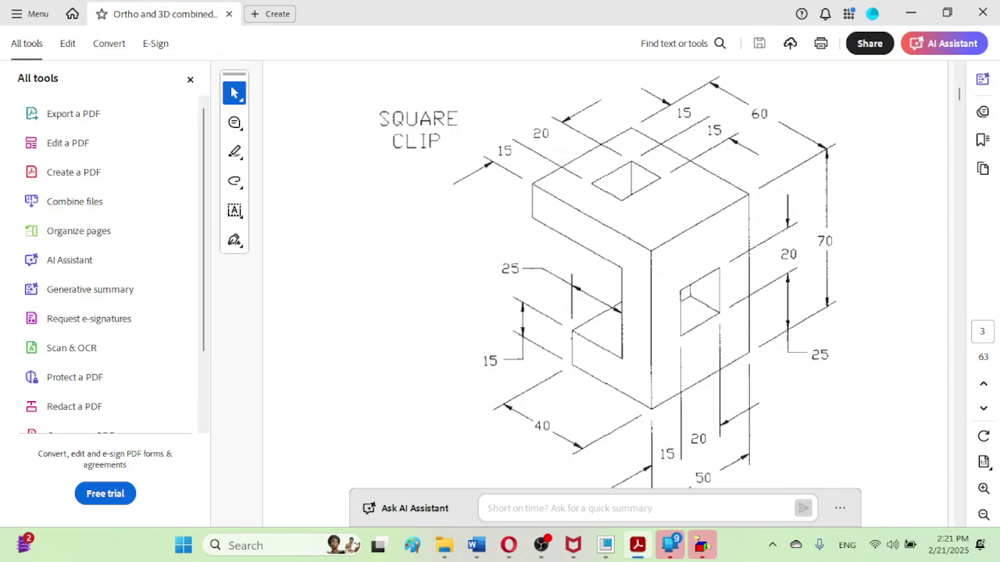
pyautogui.click(701, 545)
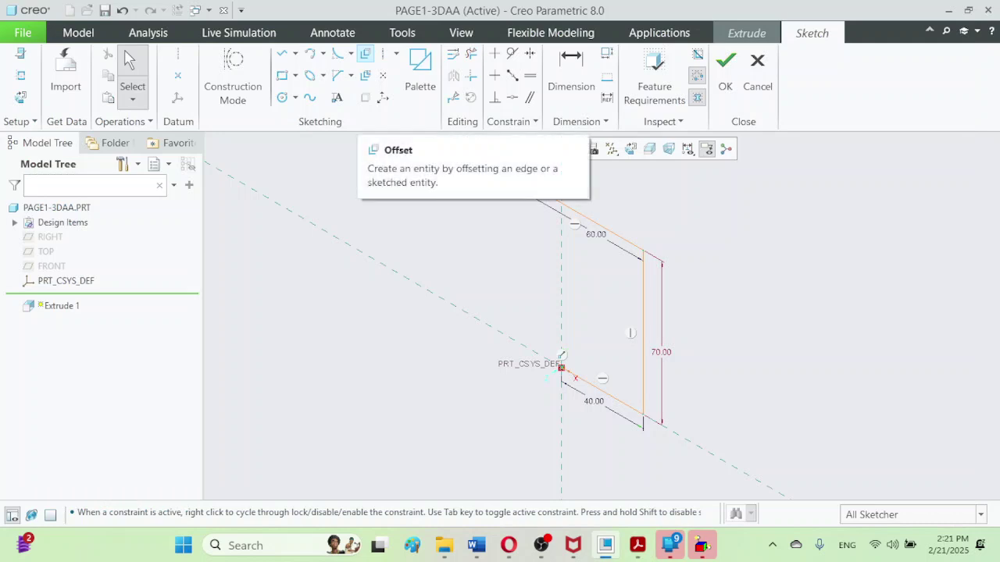
pyautogui.click(365, 53)
pyautogui.click(923, 69)
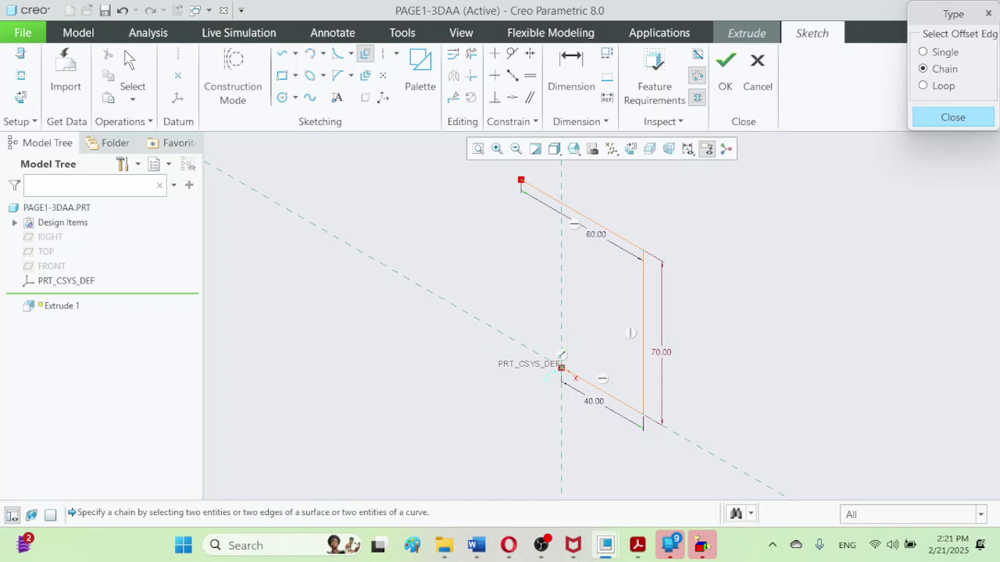
pyautogui.click(582, 215)
pyautogui.click(601, 397)
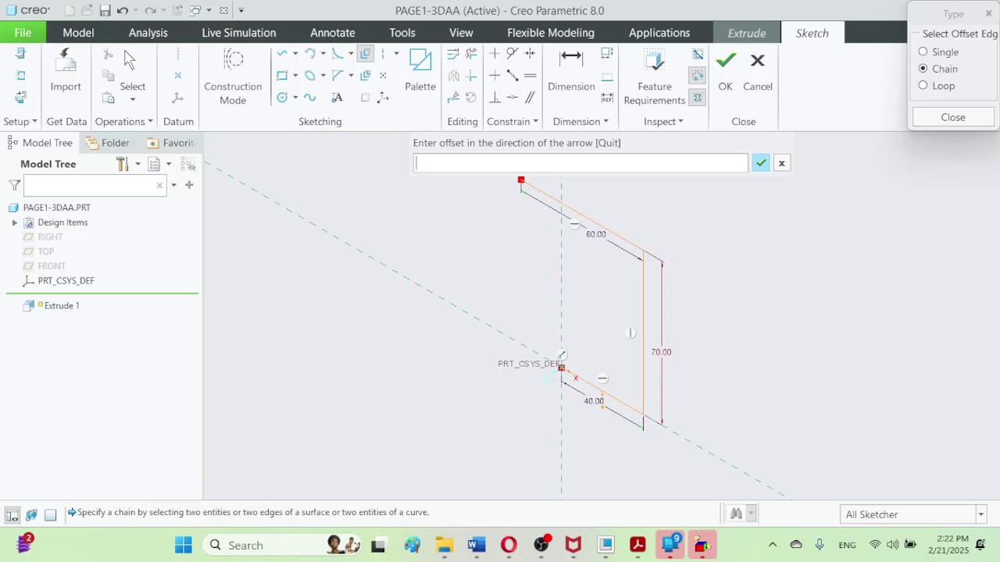
pyautogui.write('15')
pyautogui.press('Return')
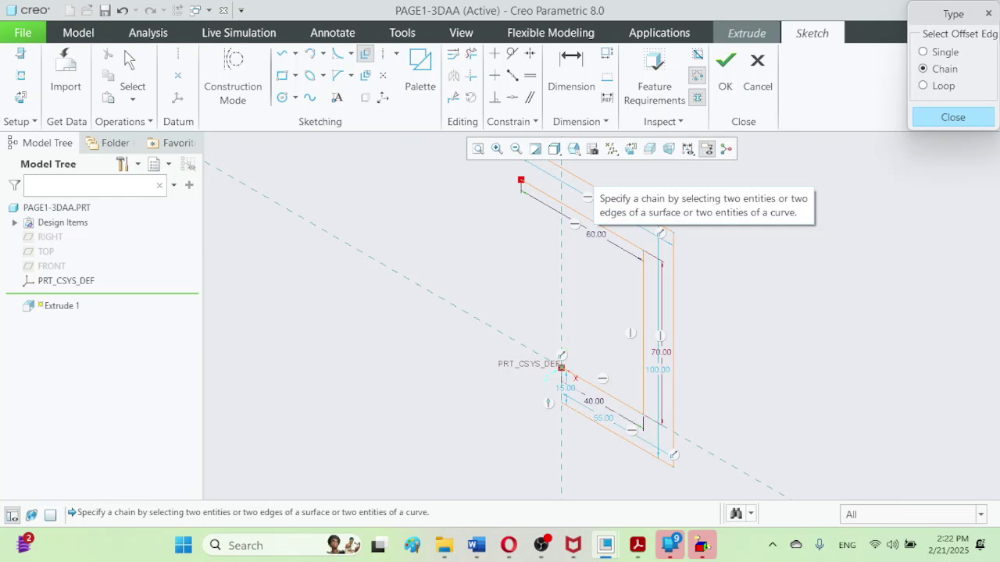
pyautogui.click(953, 117)
pyautogui.click(122, 11)
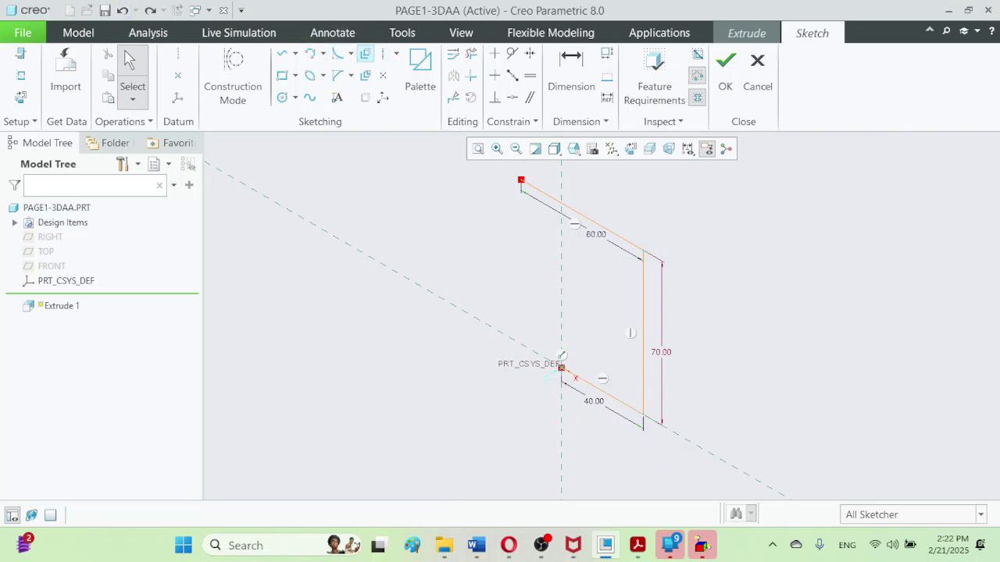
# - Offset the chain of three sketched lines inward by entering -15
pyautogui.click(366, 53)
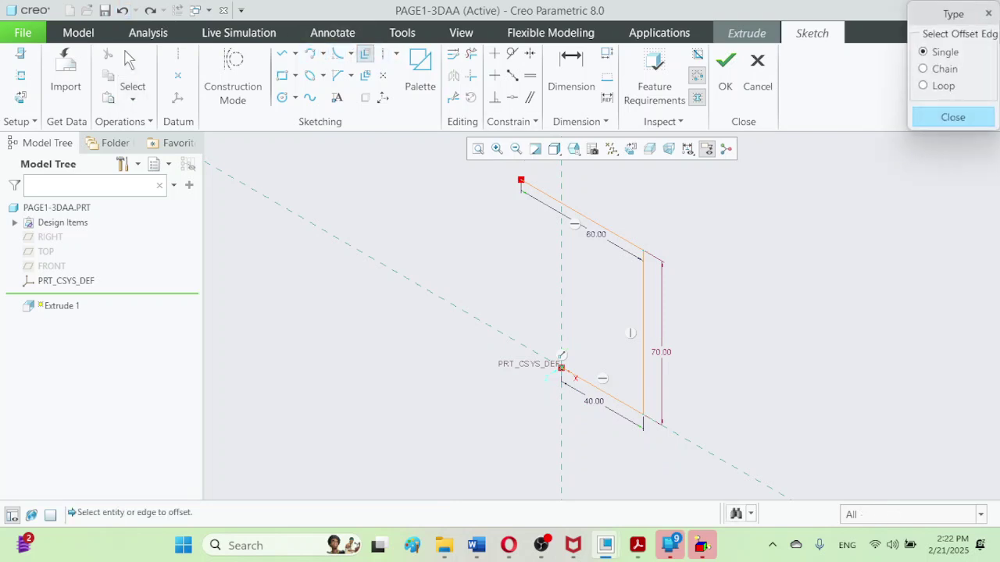
pyautogui.click(923, 69)
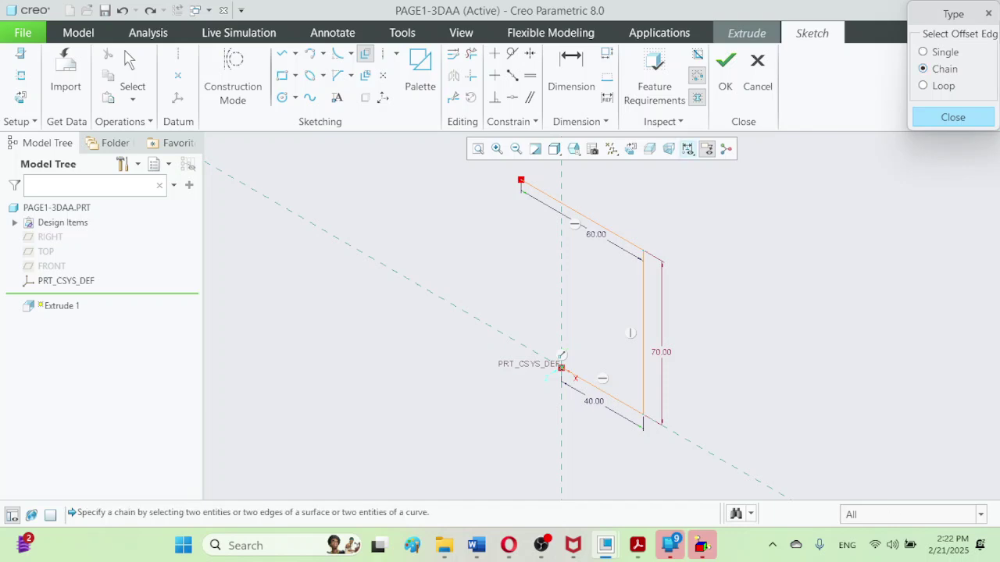
pyautogui.click(582, 216)
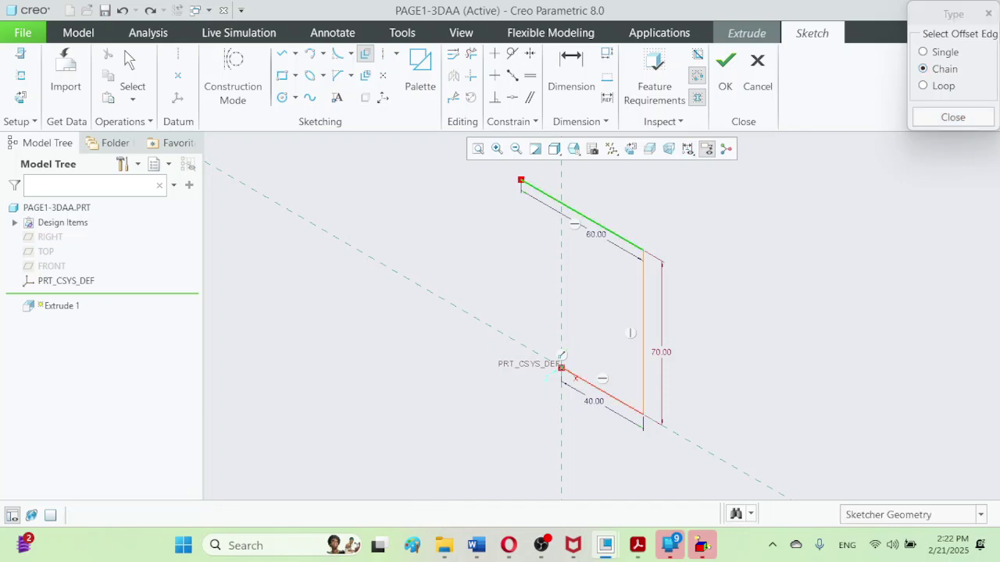
pyautogui.click(602, 406)
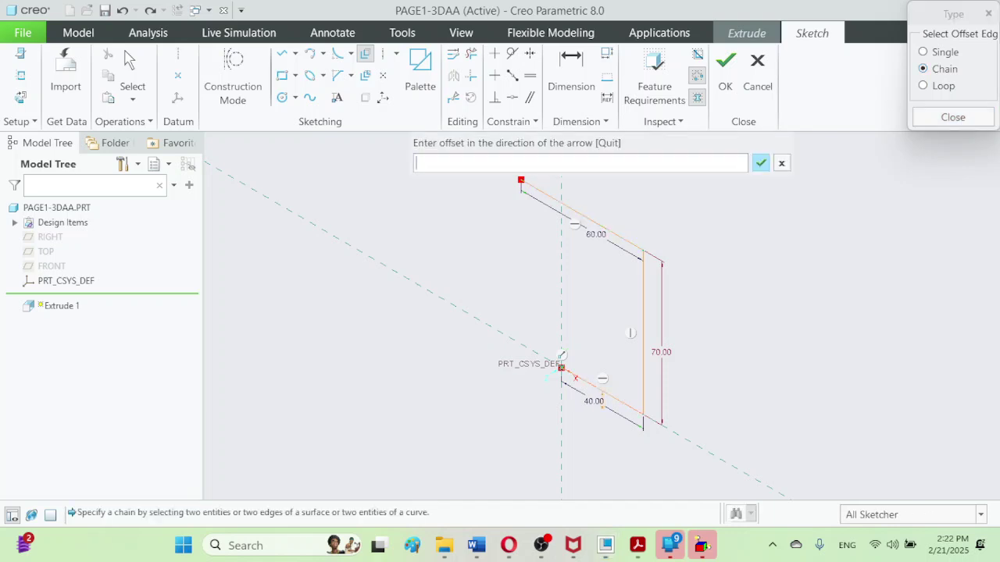
pyautogui.write('-15')
pyautogui.press('Return')
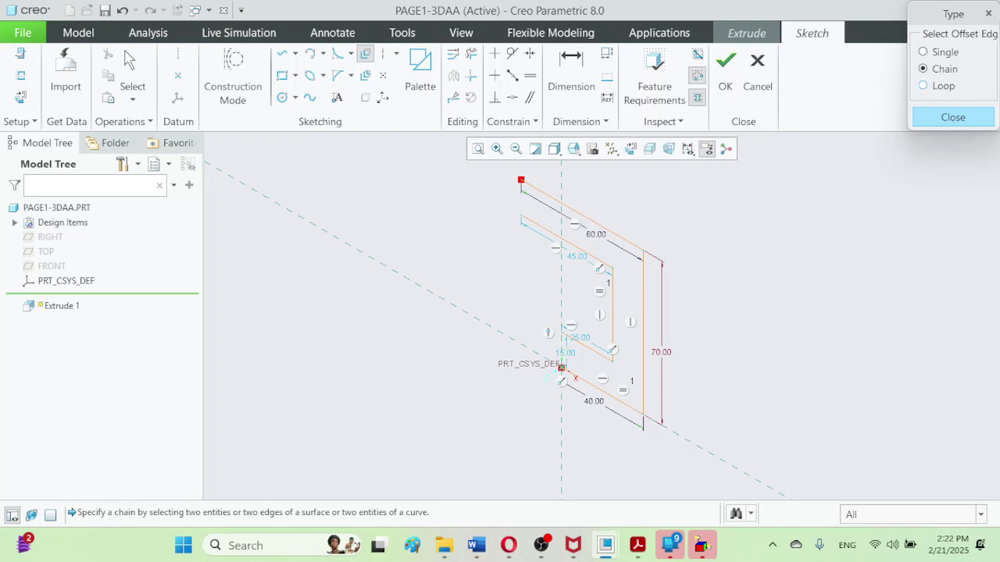
pyautogui.click(953, 117)
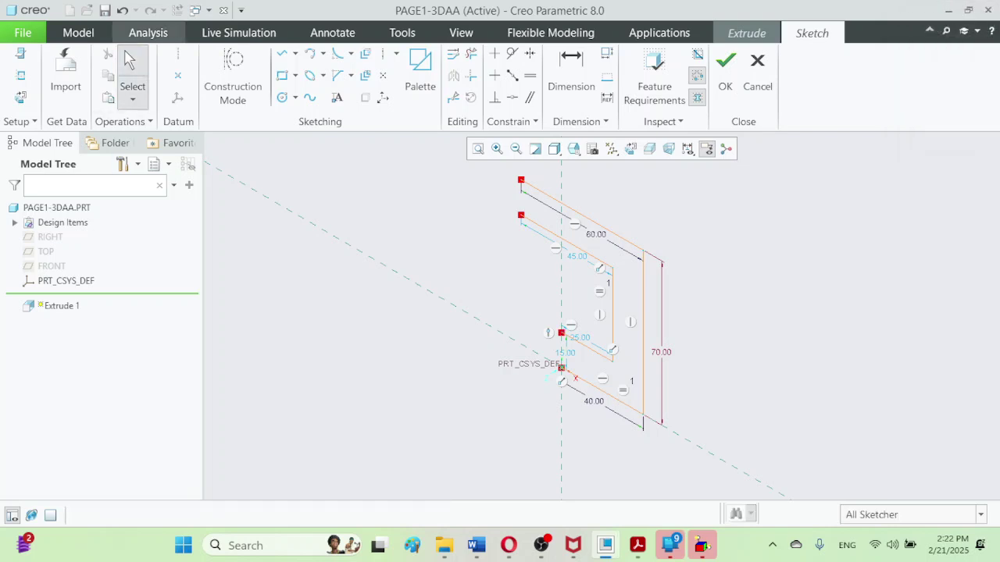
# - Close both open ends of the C-shaped profile with vertical lines between the outer and inner chains
pyautogui.press('l')
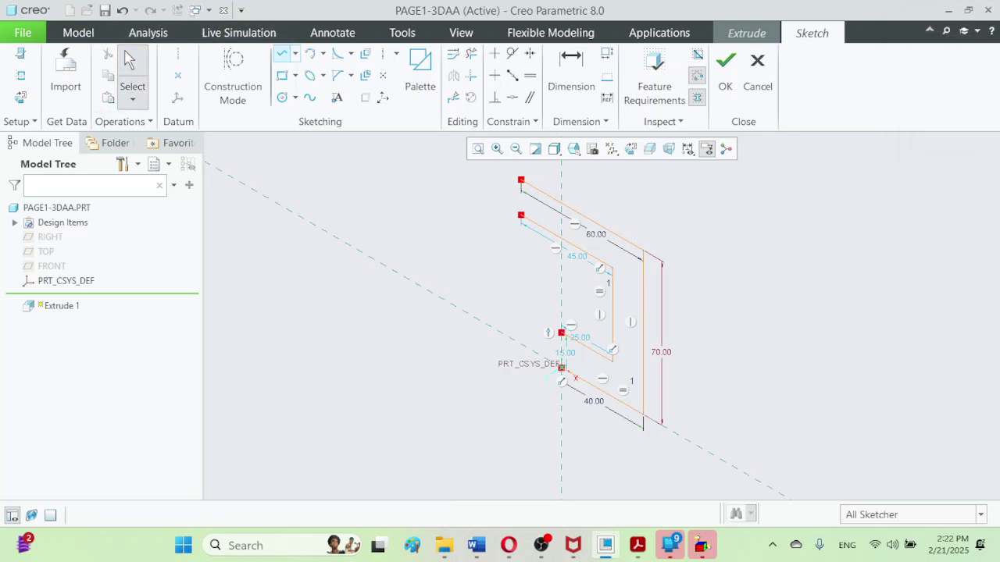
pyautogui.click(524, 185)
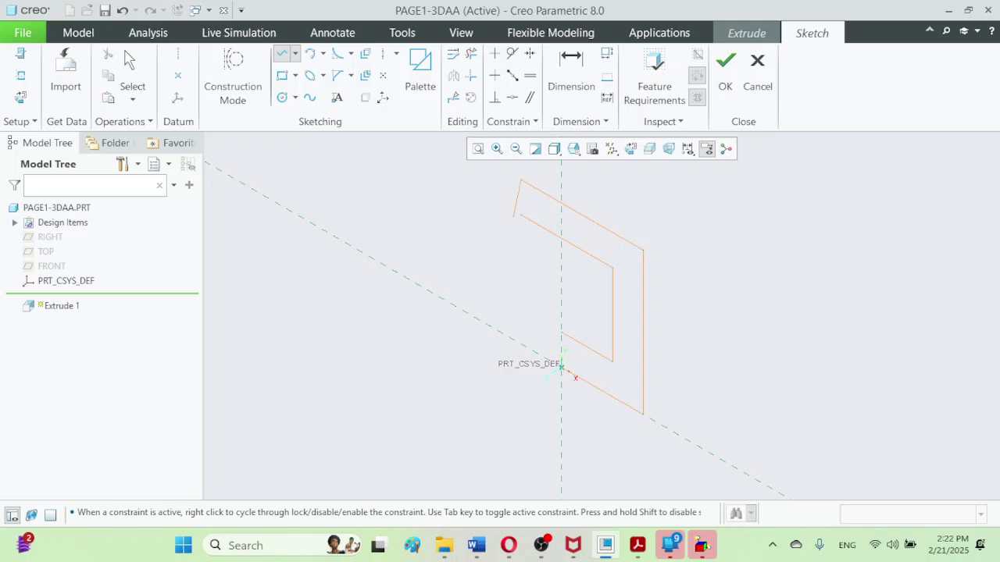
pyautogui.click(521, 215)
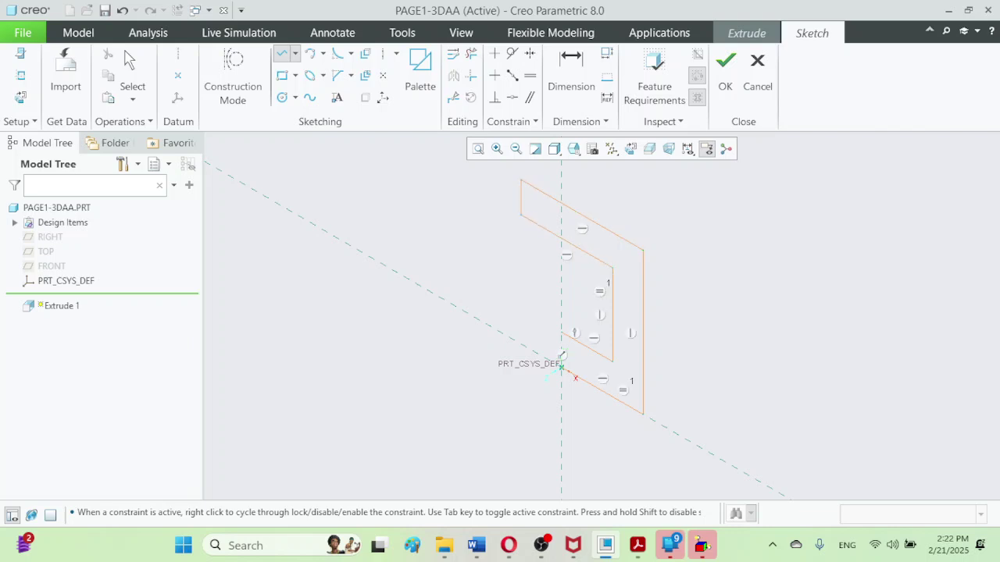
pyautogui.click(582, 345)
pyautogui.click(560, 333)
pyautogui.click(561, 367)
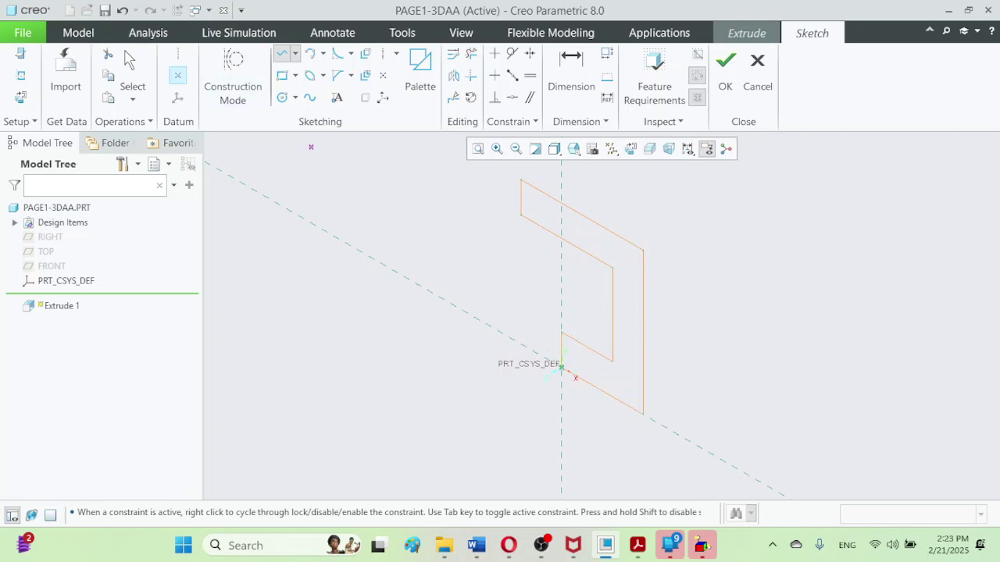
pyautogui.middleClick(266, 238)
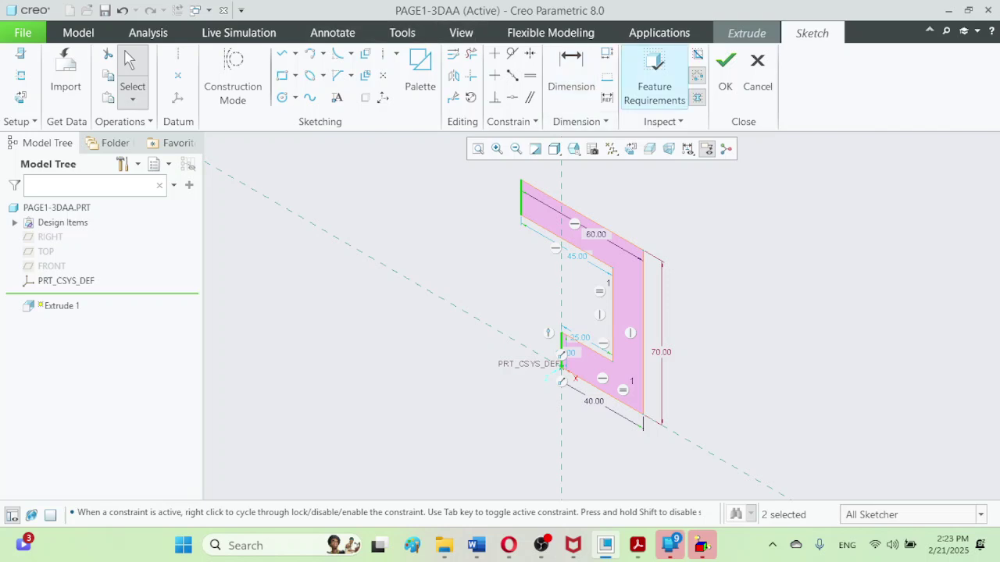
# - Dimension the upper leg's thickness between its two horizontal lines and accept 15
pyautogui.click(571, 74)
pyautogui.click(603, 227)
pyautogui.click(592, 256)
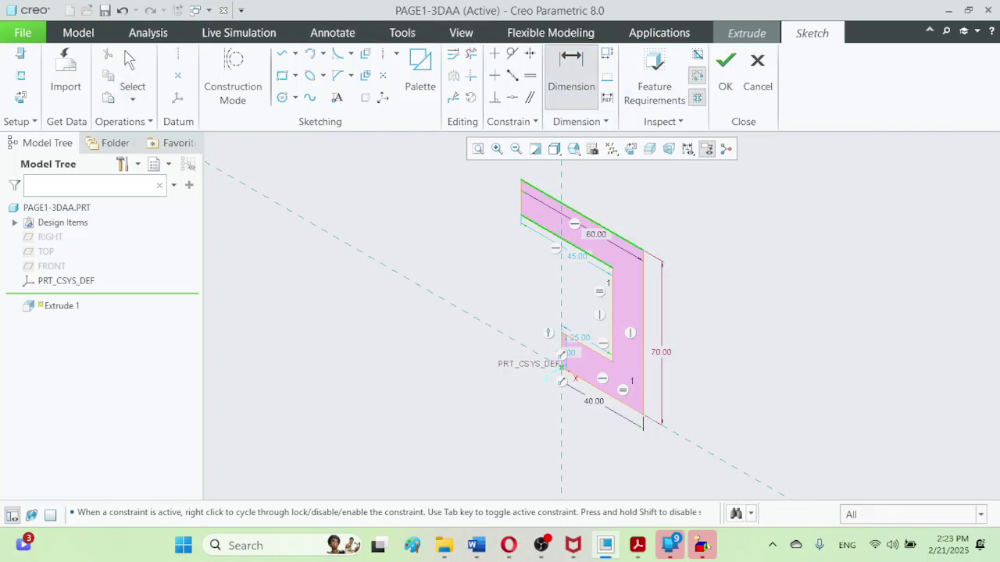
pyautogui.middleClick(495, 176)
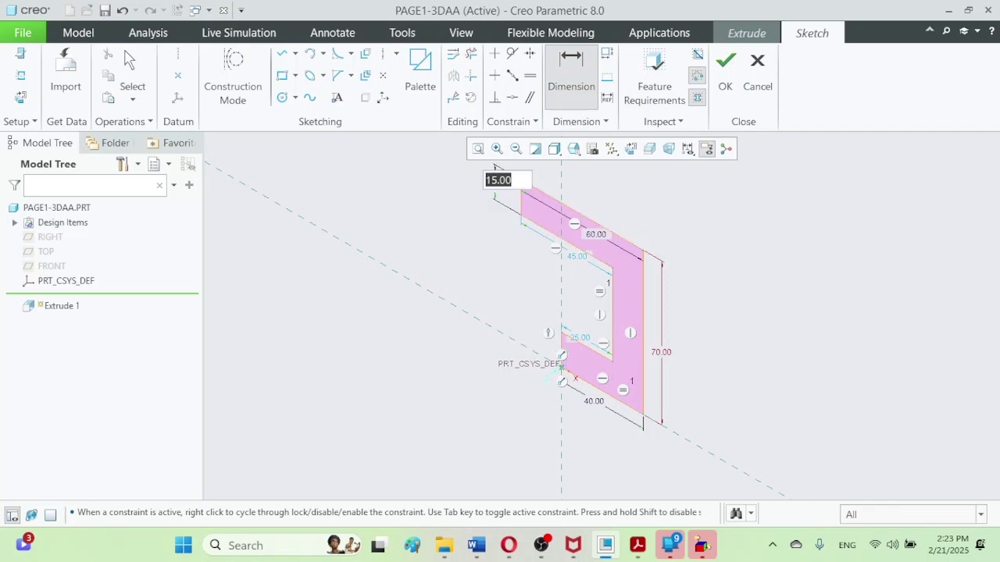
pyautogui.press('Return')
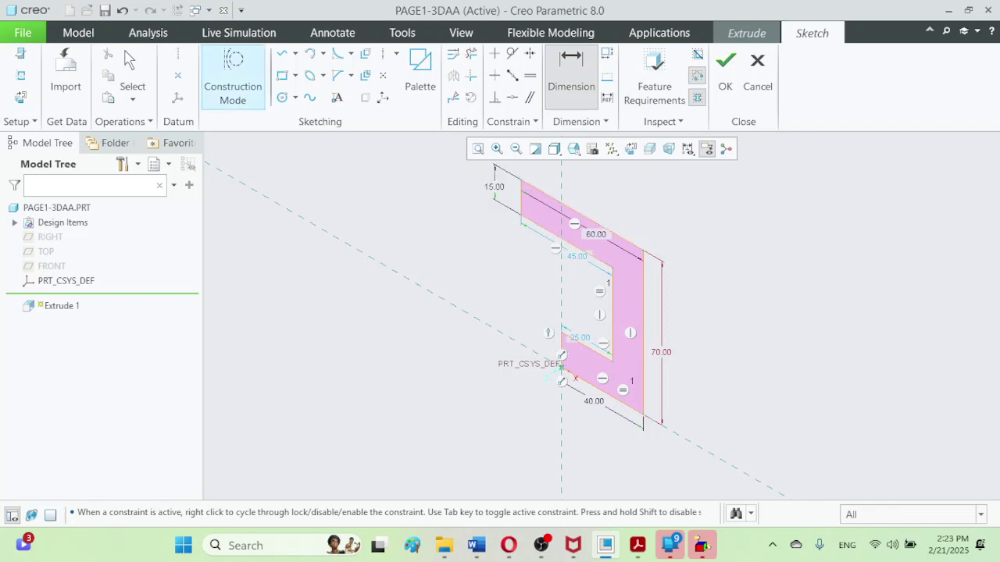
pyautogui.click(177, 75)
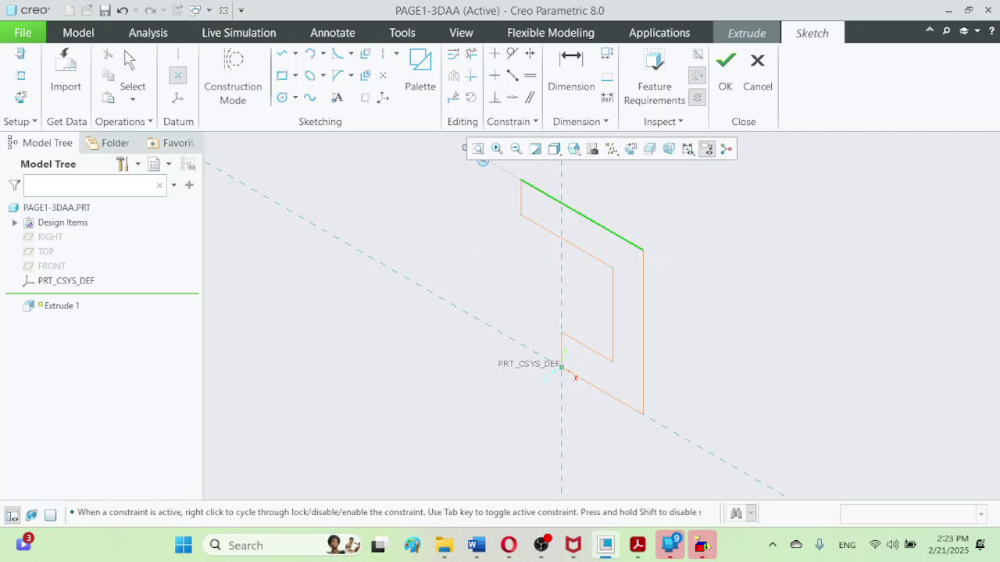
pyautogui.click(214, 231)
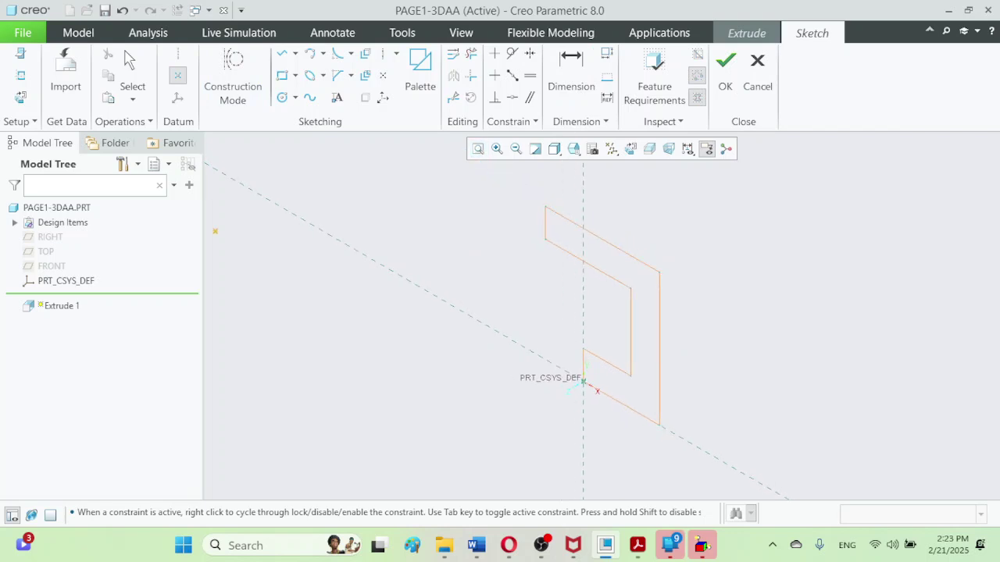
pyautogui.click(132, 78)
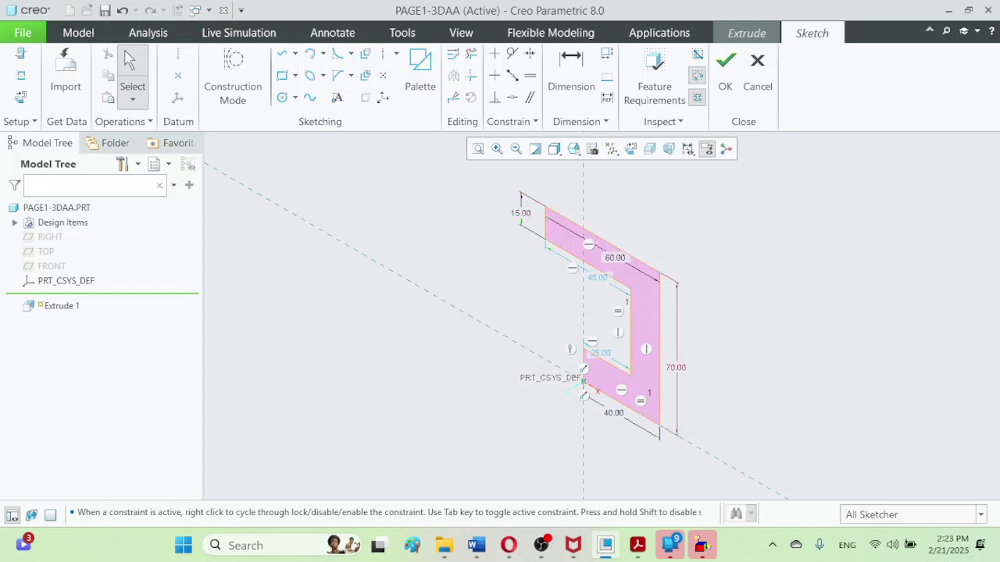
# - Finish the C-shaped sketch, check the depth on the drawing in Acrobat, and extrude the profile 50 in Creo
pyautogui.click(725, 74)
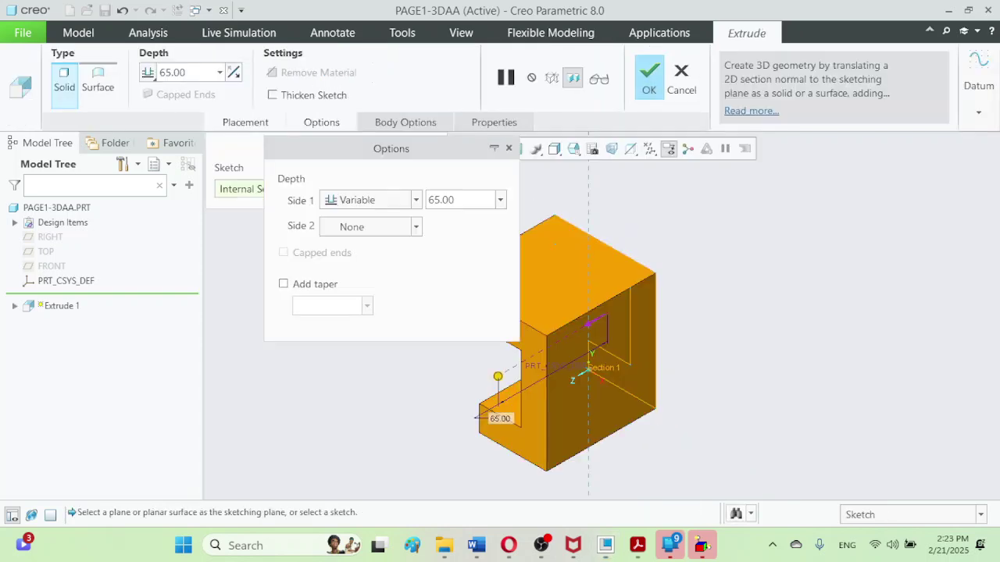
pyautogui.click(637, 545)
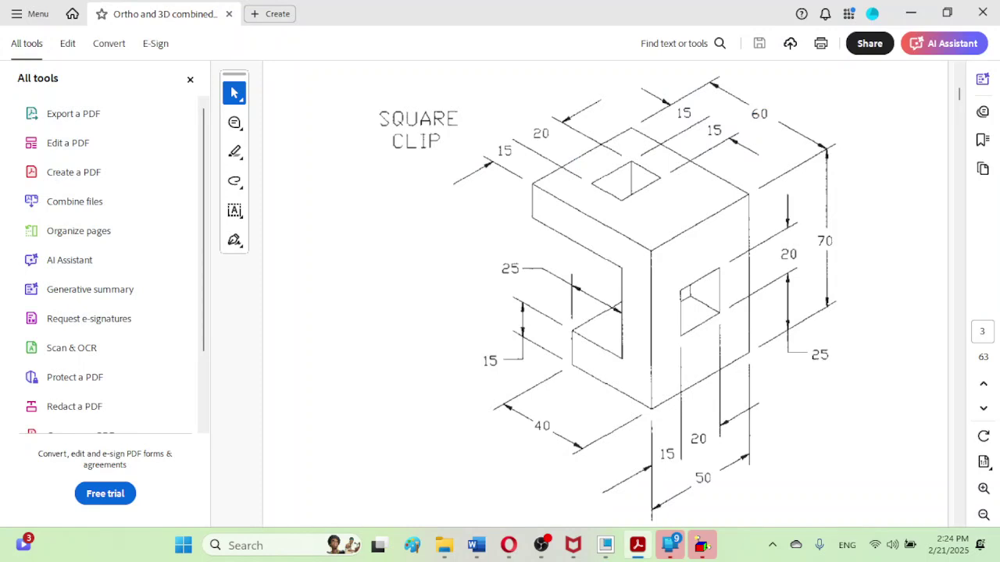
pyautogui.click(638, 545)
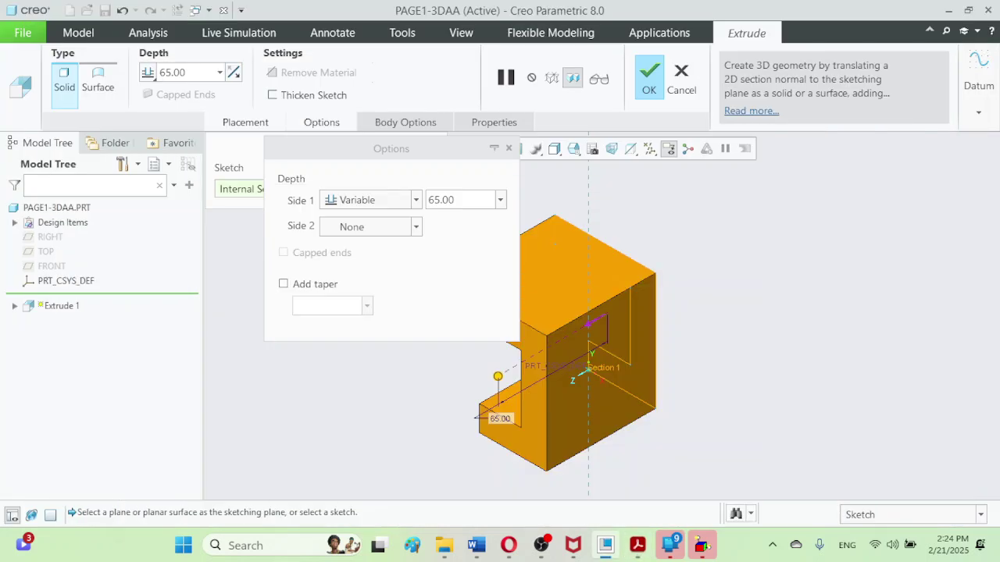
pyautogui.doubleClick(172, 72)
pyautogui.write('50')
pyautogui.press('Return')
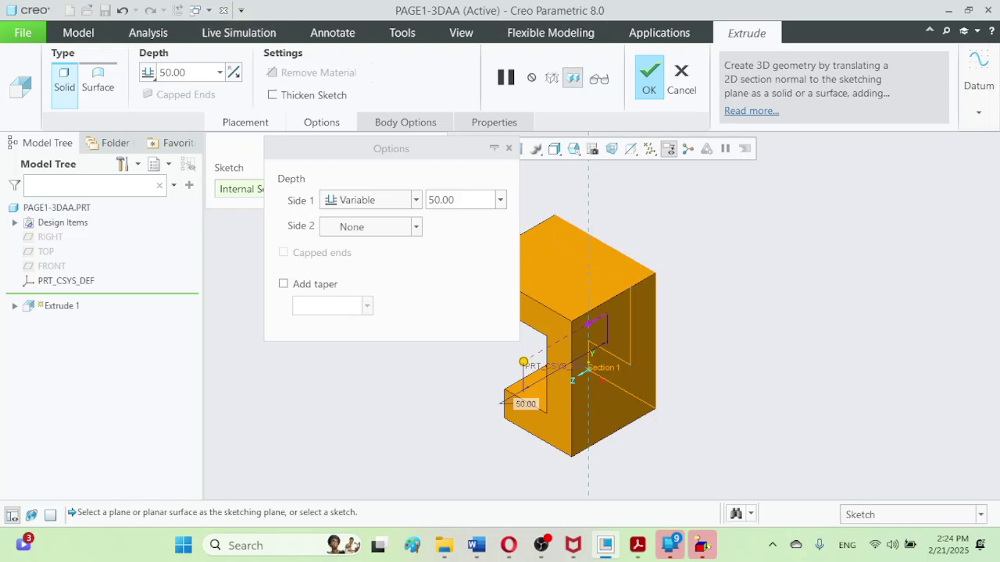
pyautogui.click(649, 76)
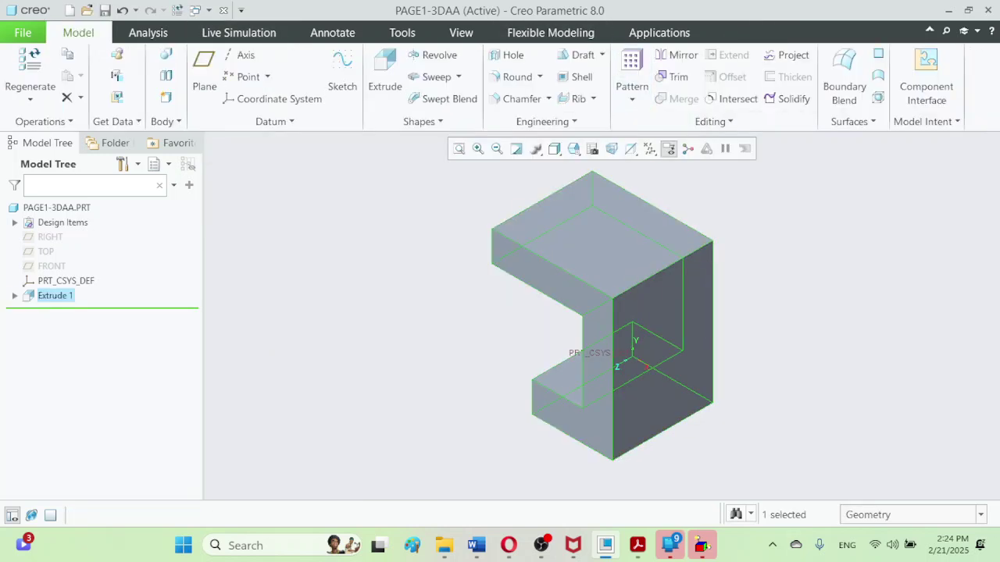
pyautogui.press('Escape')
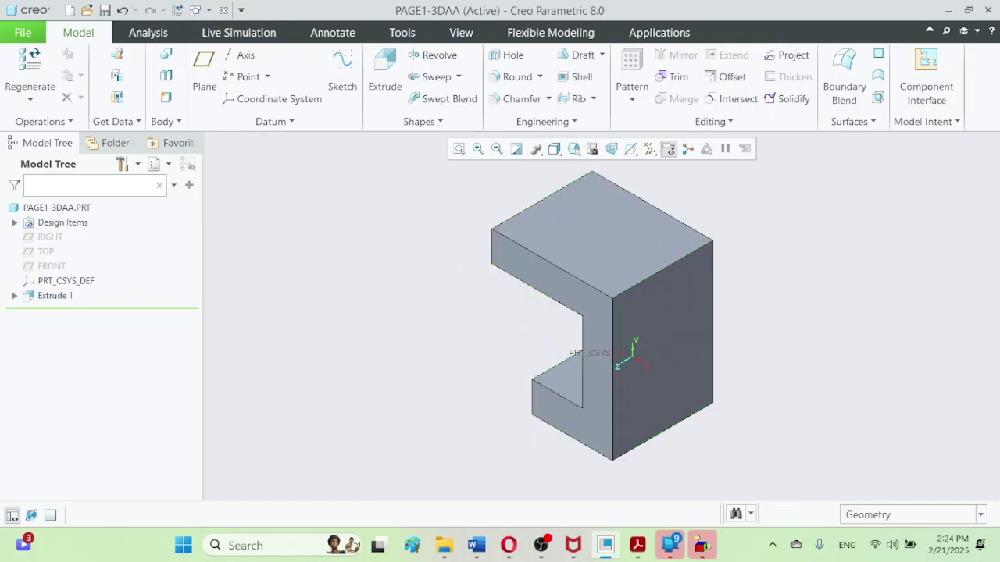
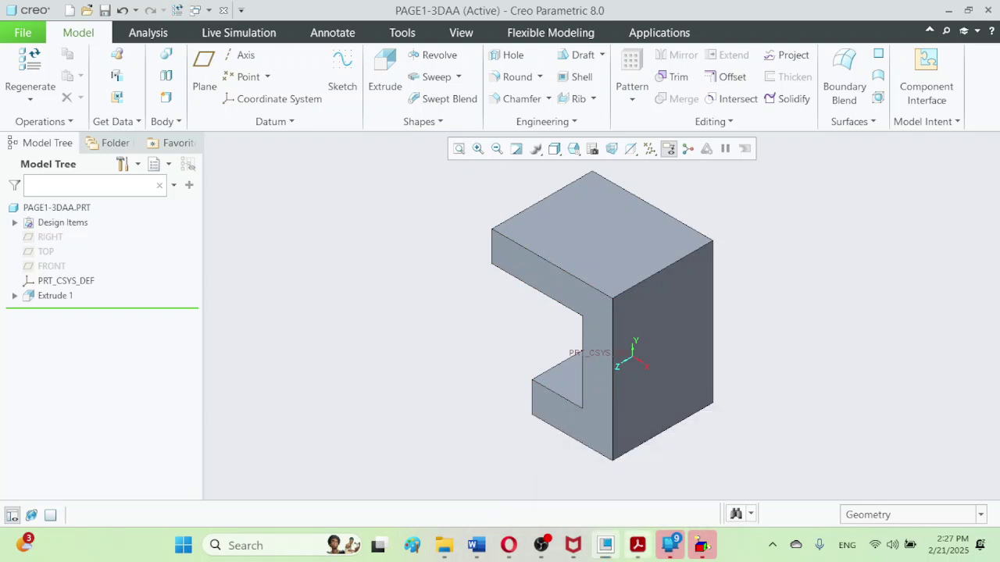
# - Review the Square Clip drawing in Acrobat, return to Creo and inspect the section listed under Extrude 1
pyautogui.click(637, 545)
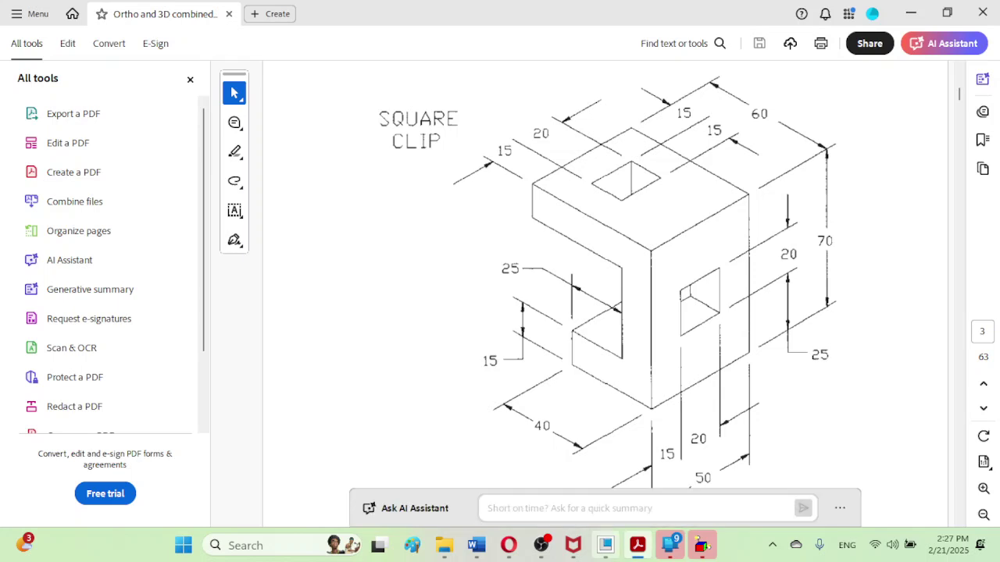
pyautogui.click(605, 545)
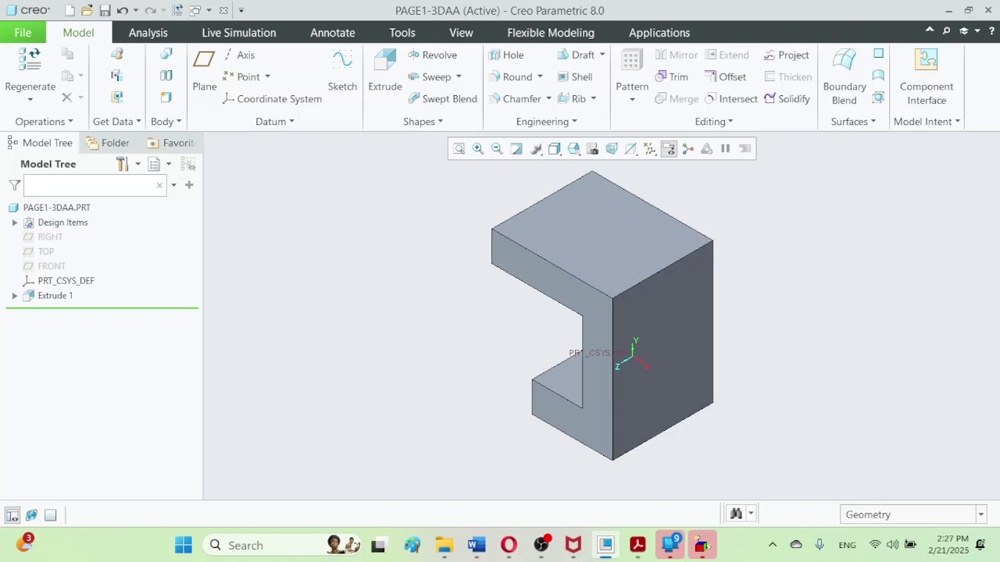
pyautogui.click(14, 296)
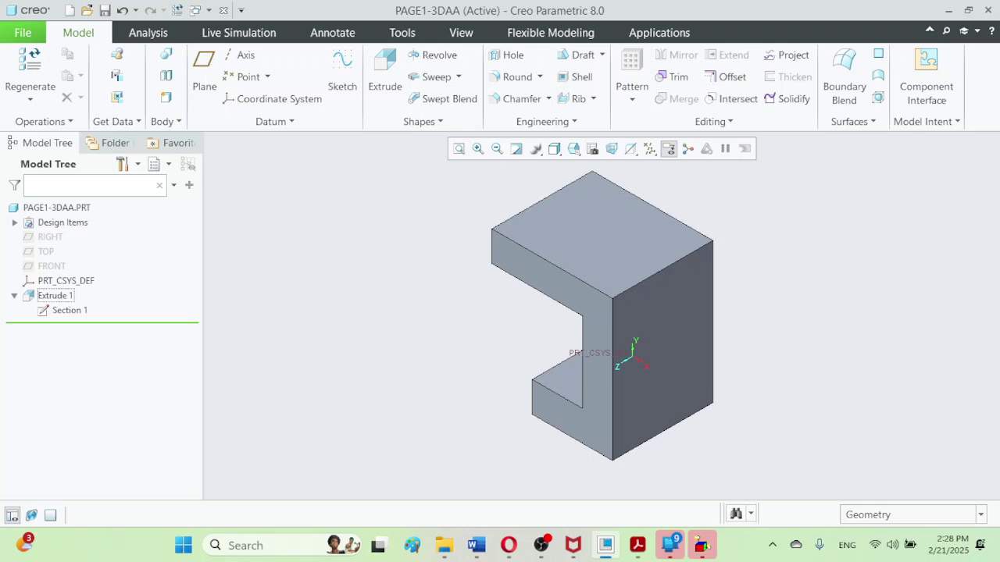
pyautogui.press('Left')
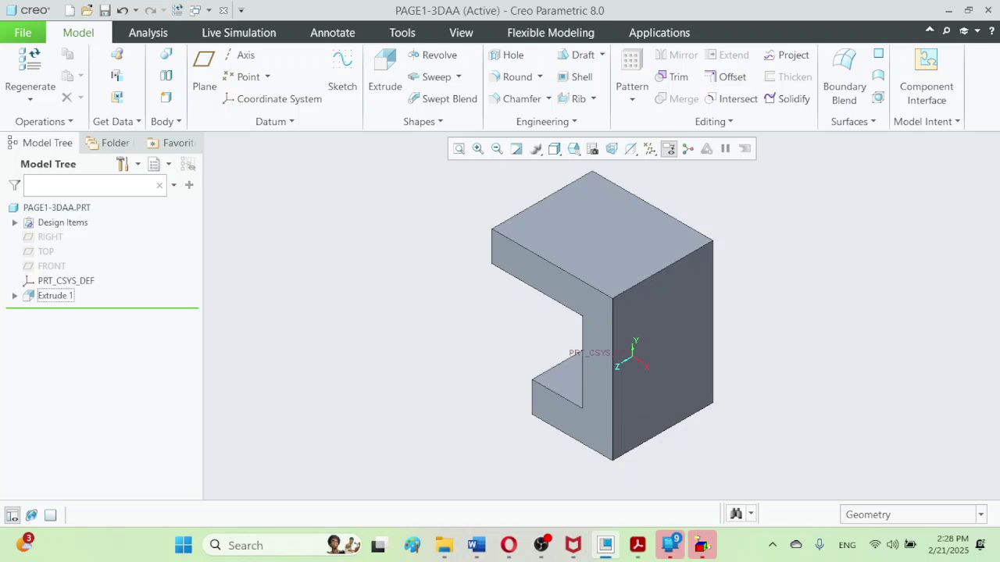
# - Reopen the definition of Extrude 1, inspect its internal section in 2D orientation and exit the sketch
pyautogui.rightClick(55, 295)
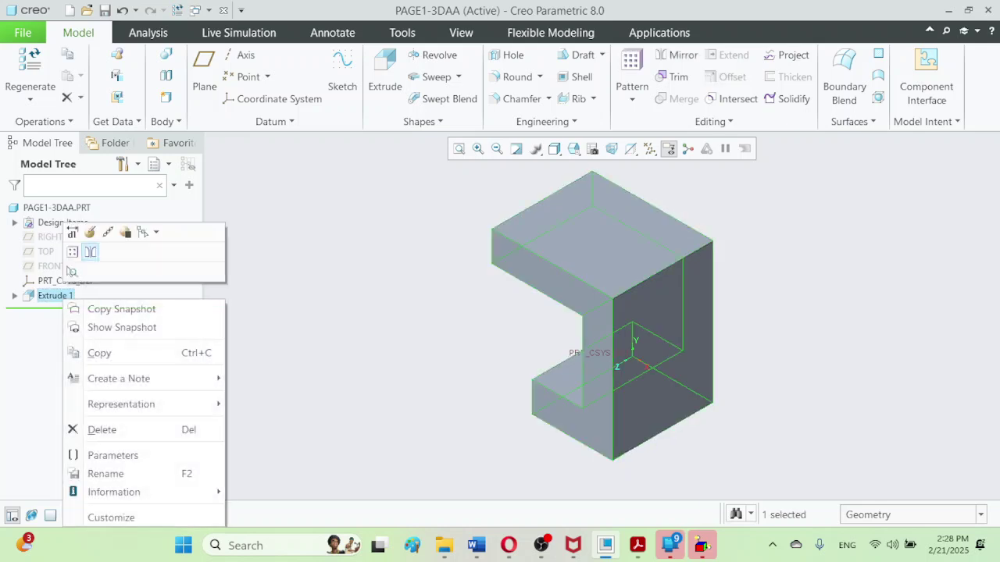
pyautogui.press('Escape')
pyautogui.click(89, 232)
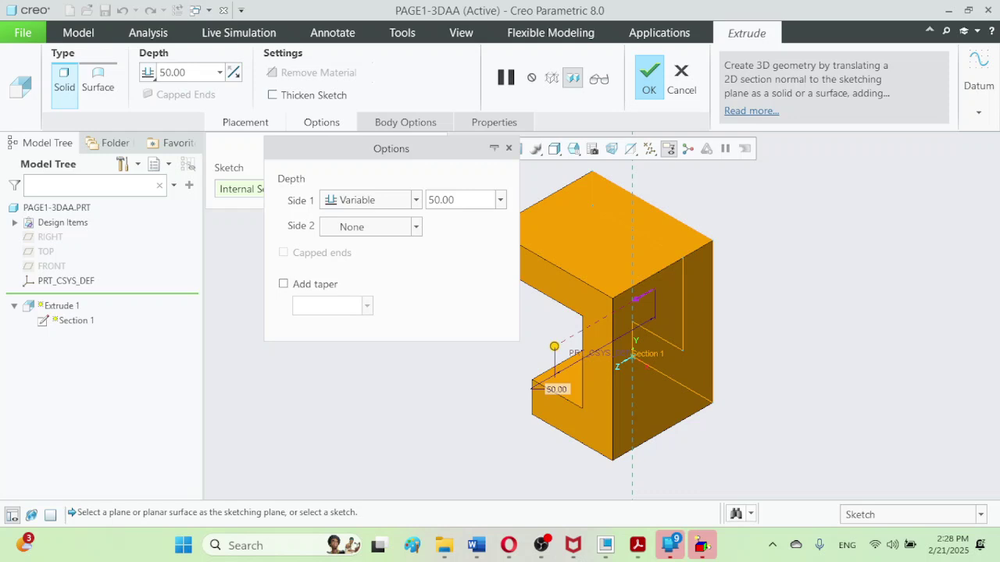
pyautogui.click(246, 121)
pyautogui.click(245, 122)
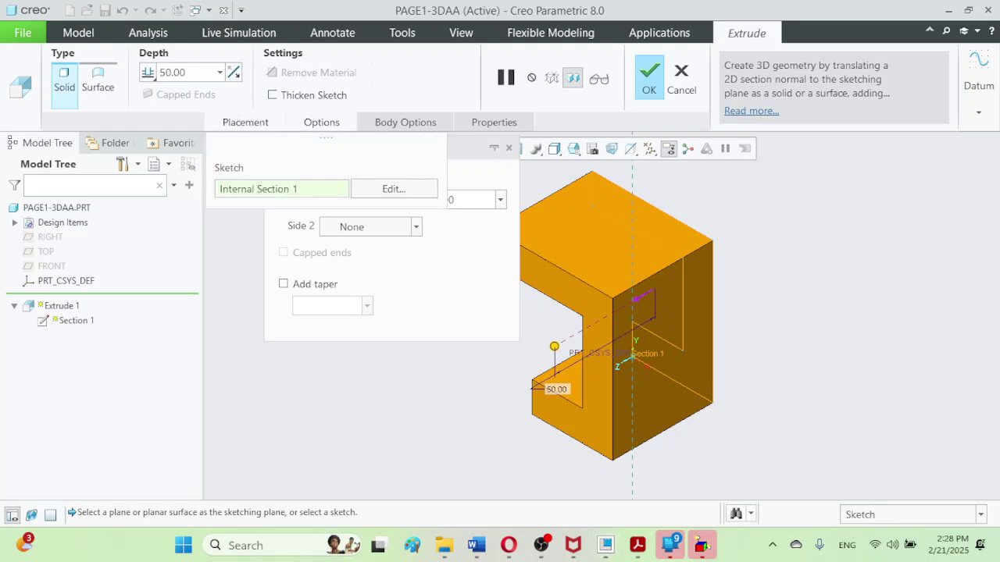
pyautogui.click(321, 122)
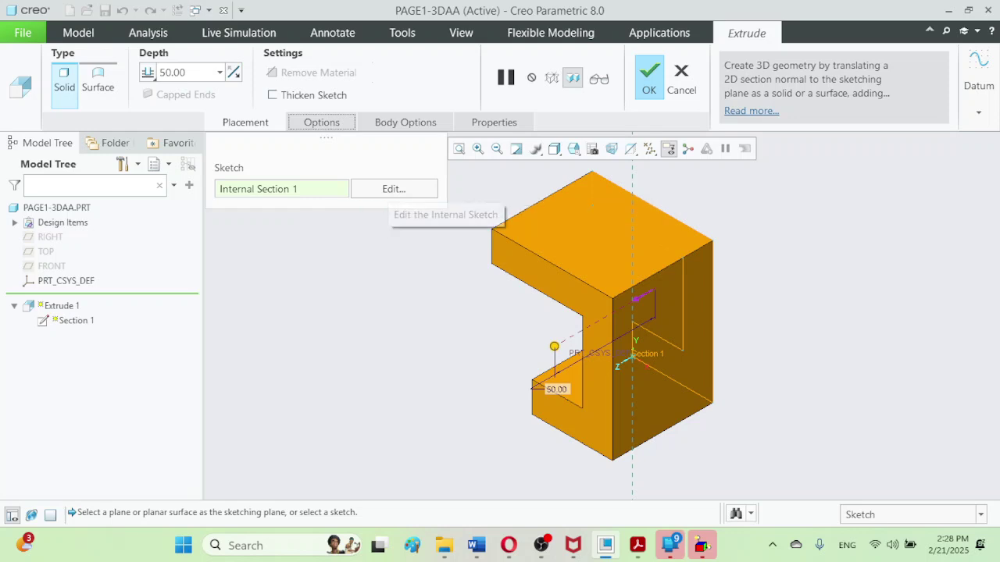
pyautogui.click(394, 190)
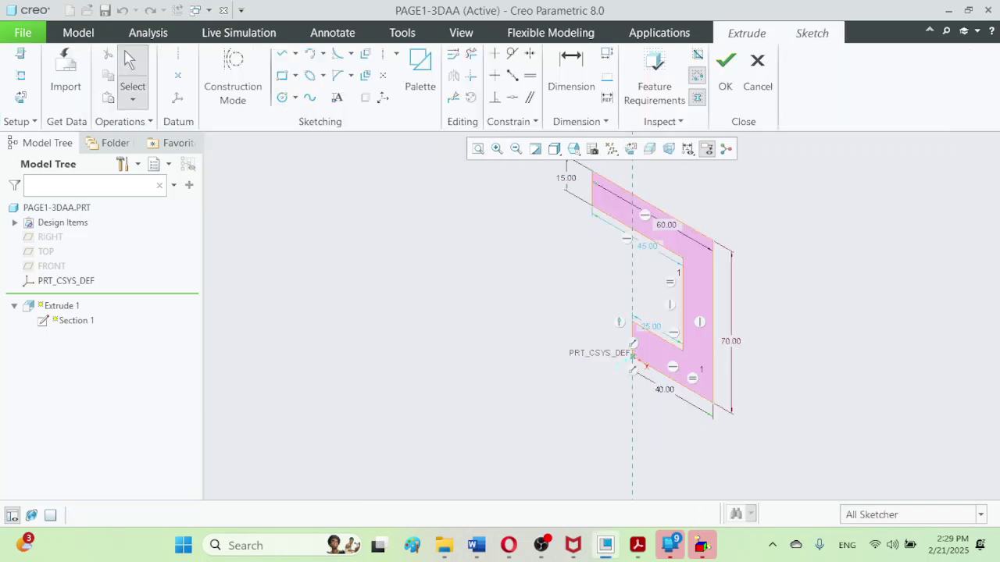
pyautogui.click(630, 149)
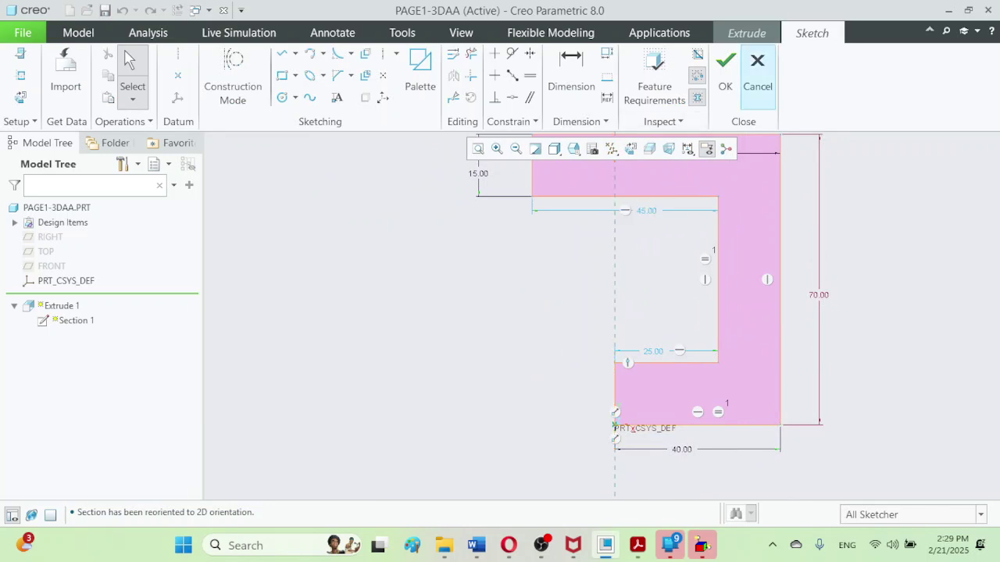
pyautogui.click(725, 71)
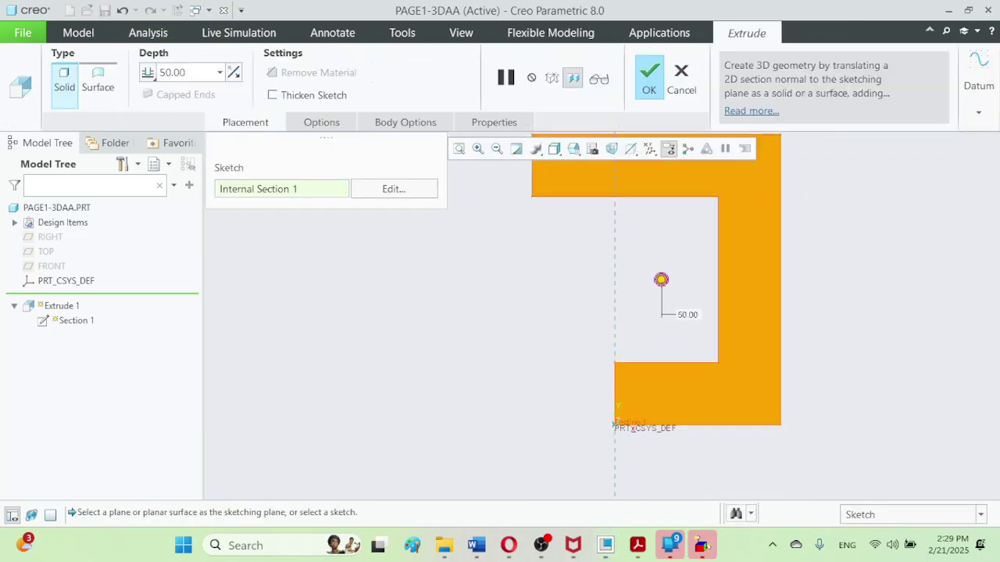
# - Try shortening the extrusion depth to about 32.6 with the depth handle in the standard 3D view, and discard the edit
pyautogui.click(574, 148)
pyautogui.click(629, 167)
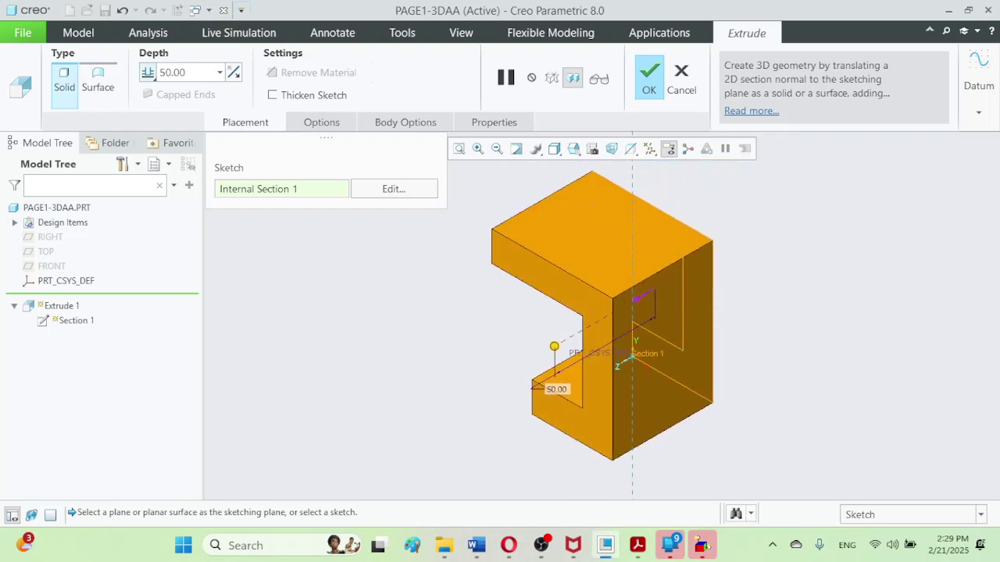
pyautogui.doubleClick(172, 72)
pyautogui.moveTo(554, 346); pyautogui.dragTo(589, 326)
pyautogui.click(681, 78)
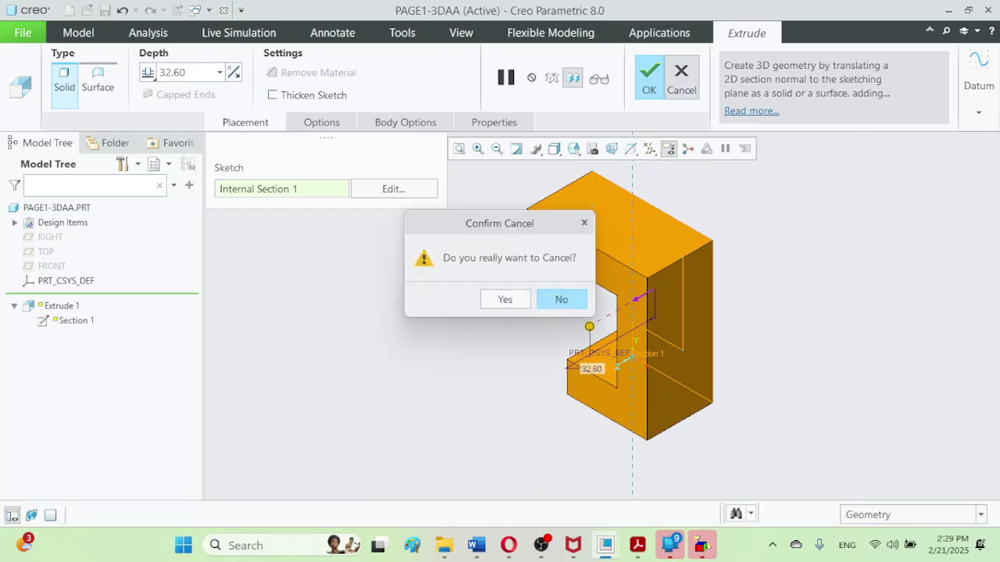
pyautogui.click(504, 297)
pyautogui.press('Escape')
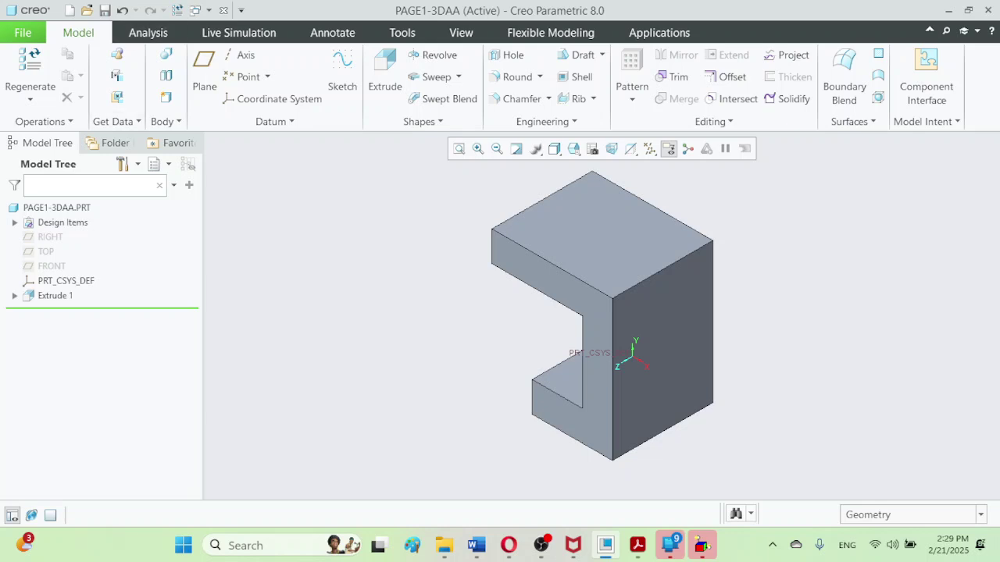
# - Edit Extrude 1's dimensions directly on the model, stretching the lower leg to about 42.81, the upper leg to about 63.82 and the depth to about 75.5
pyautogui.click(54, 295)
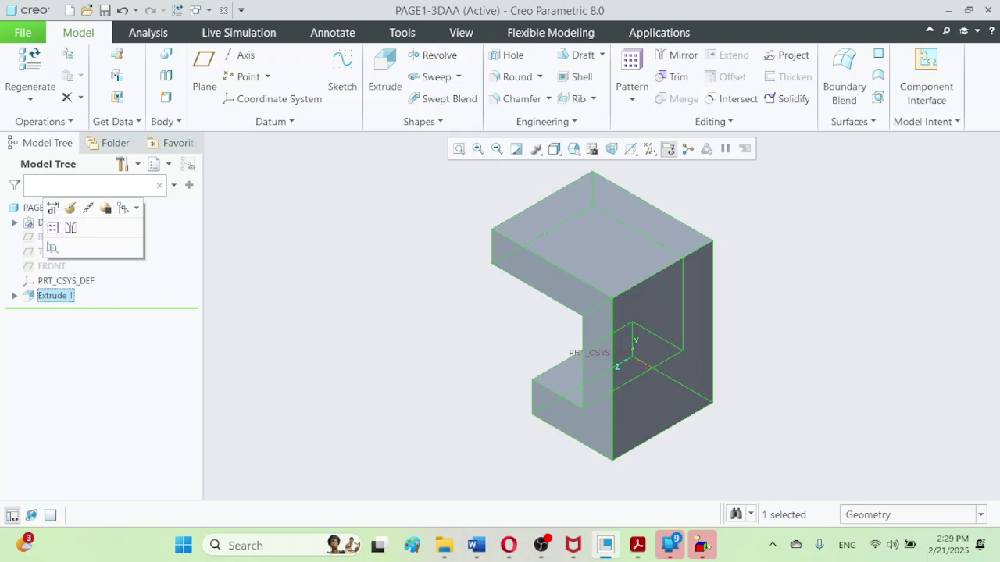
pyautogui.click(51, 248)
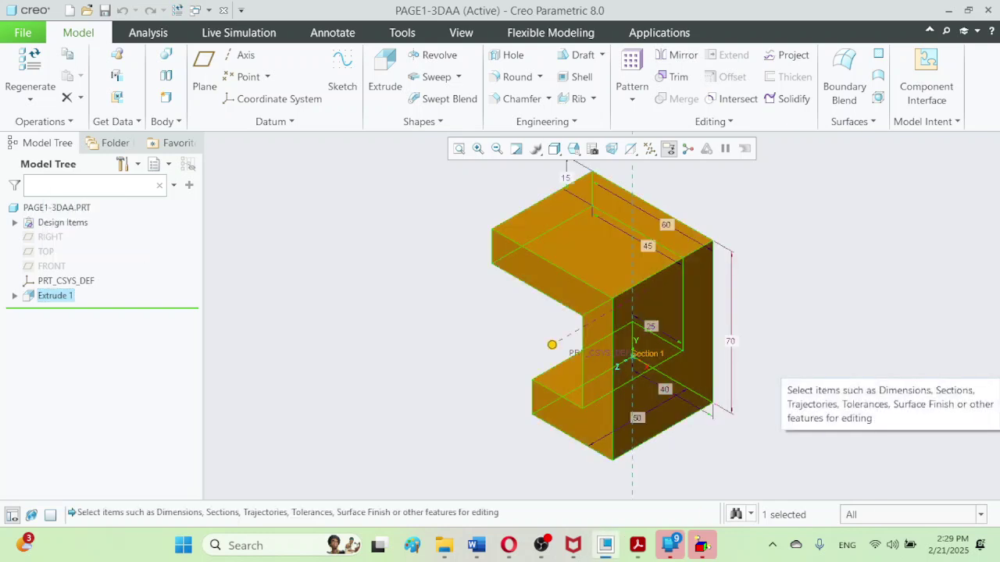
pyautogui.moveTo(713, 406)
pyautogui.mouseDown()
pyautogui.moveTo(699, 402)
pyautogui.moveTo(710, 413)
pyautogui.moveTo(628, 368)
pyautogui.moveTo(717, 412)
pyautogui.mouseUp()
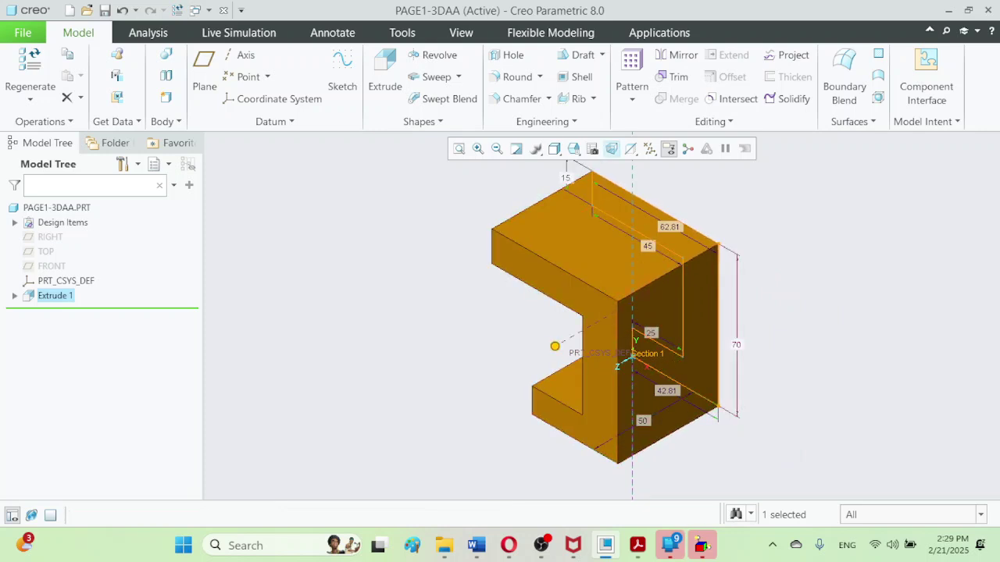
pyautogui.moveTo(592, 171)
pyautogui.mouseDown()
pyautogui.moveTo(578, 168)
pyautogui.moveTo(586, 162)
pyautogui.moveTo(624, 196)
pyautogui.moveTo(553, 161)
pyautogui.moveTo(590, 170)
pyautogui.mouseUp()
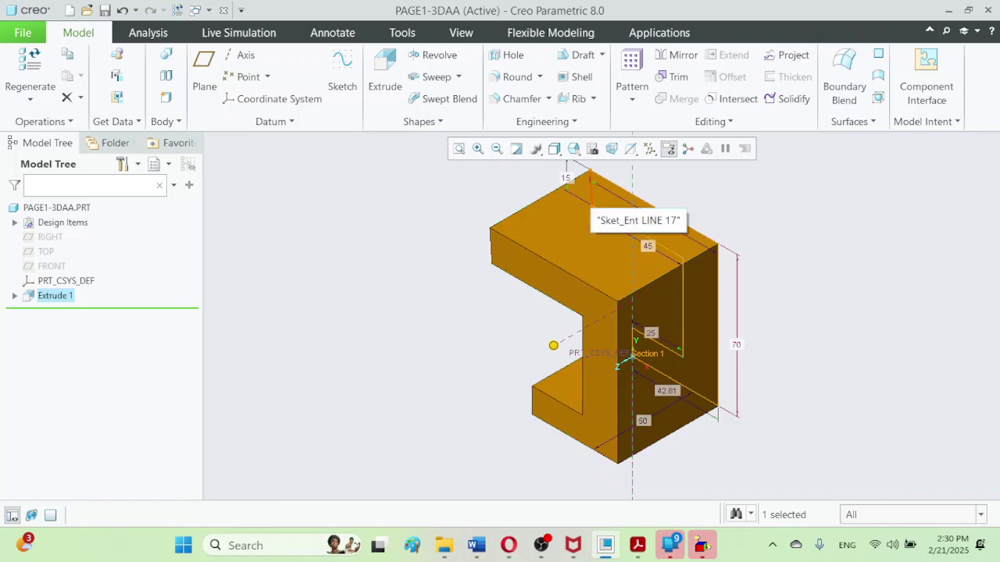
pyautogui.moveTo(553, 346); pyautogui.dragTo(502, 376)
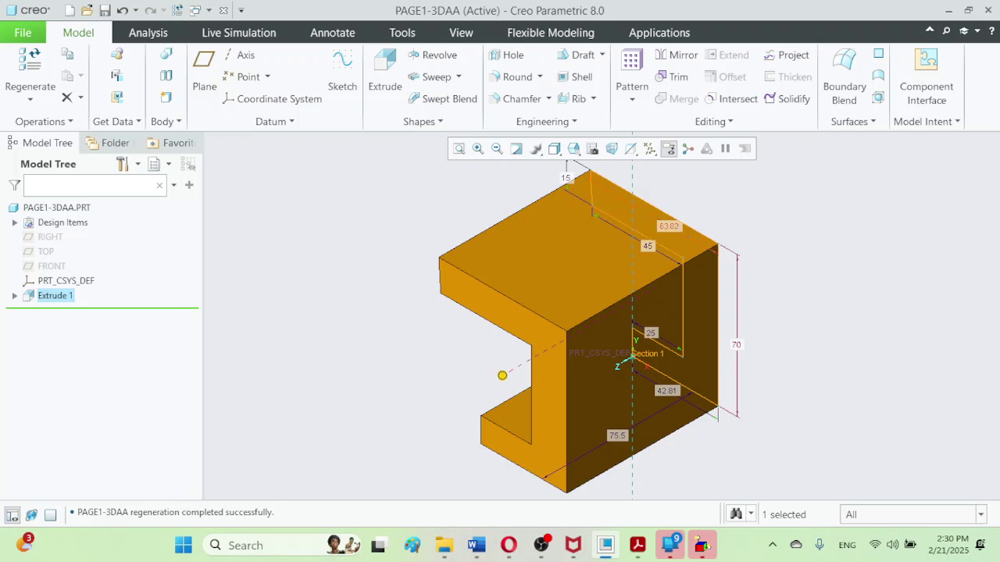
# - Try setting the upper leg's length to 70, undo that change and refit the model in the view
pyautogui.doubleClick(670, 226)
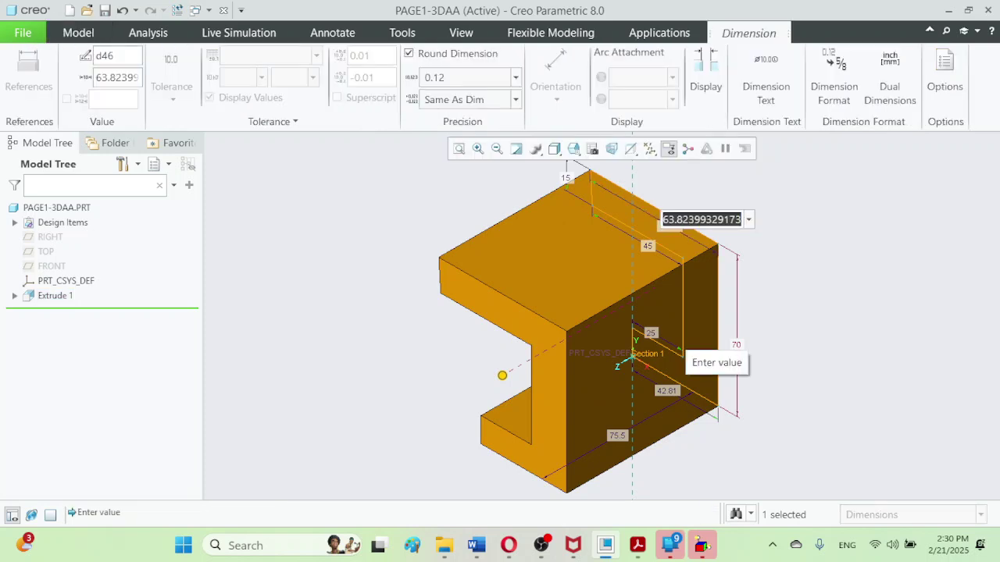
pyautogui.write('70')
pyautogui.press('Return')
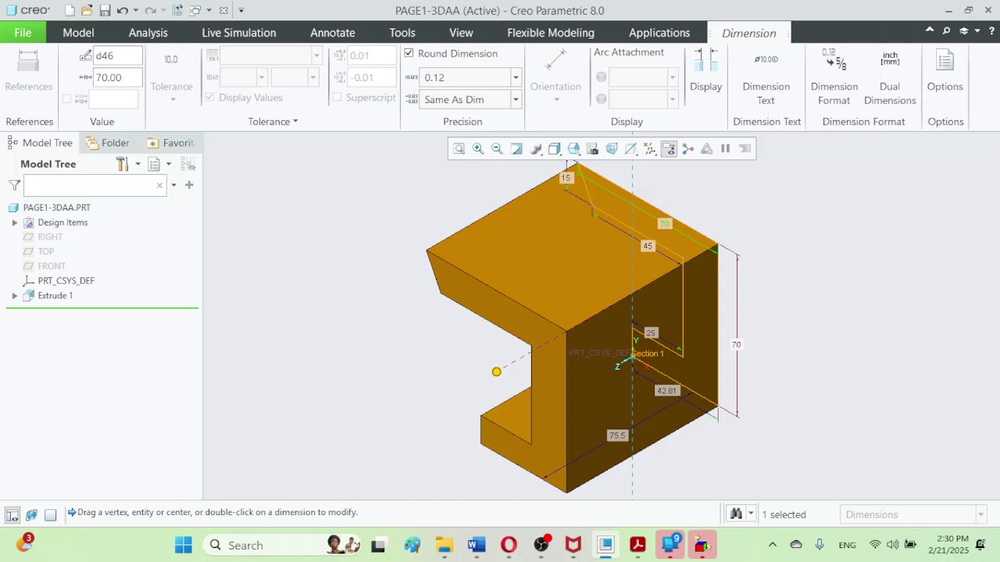
pyautogui.doubleClick(664, 224)
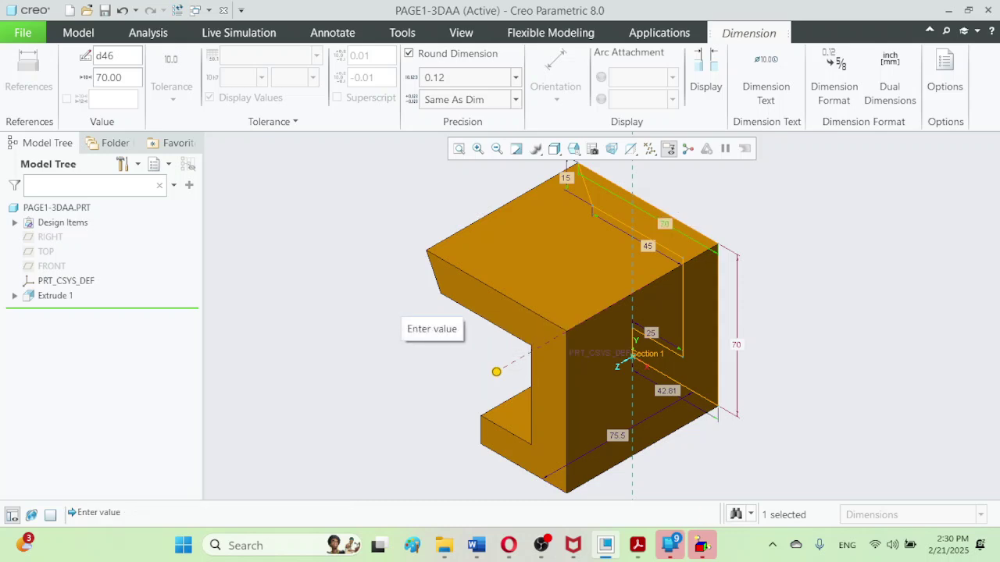
pyautogui.click(496, 372)
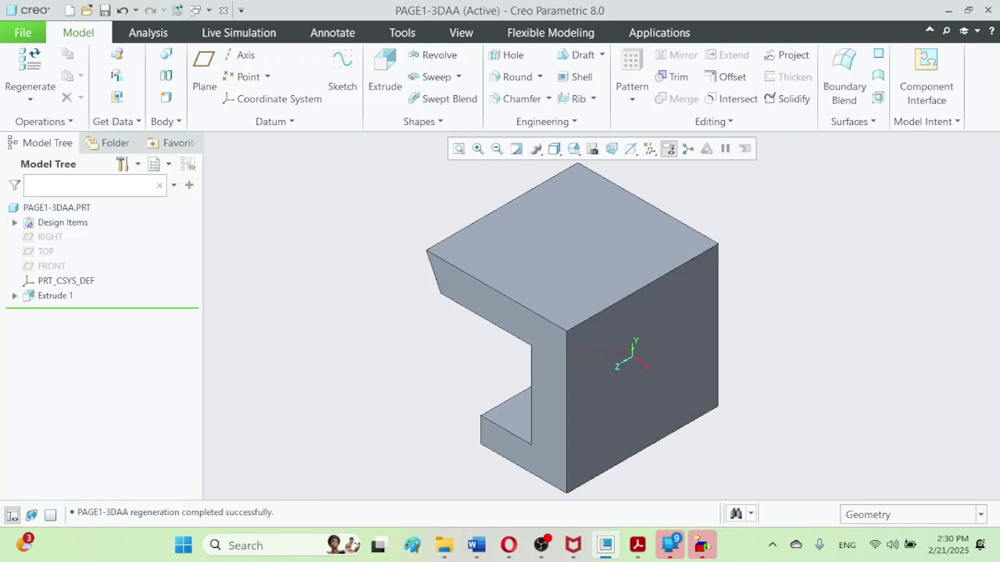
pyautogui.click(122, 10)
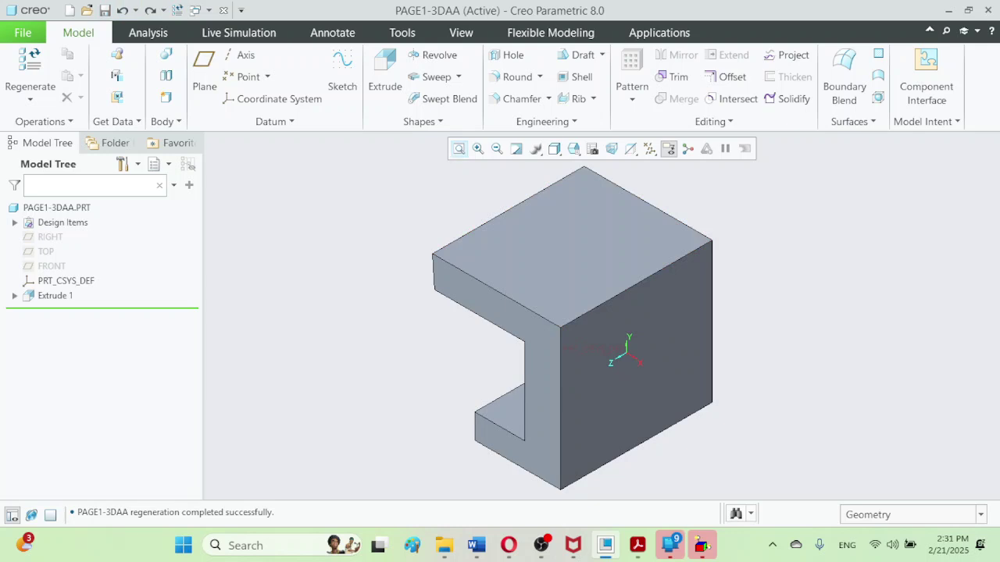
pyautogui.click(458, 149)
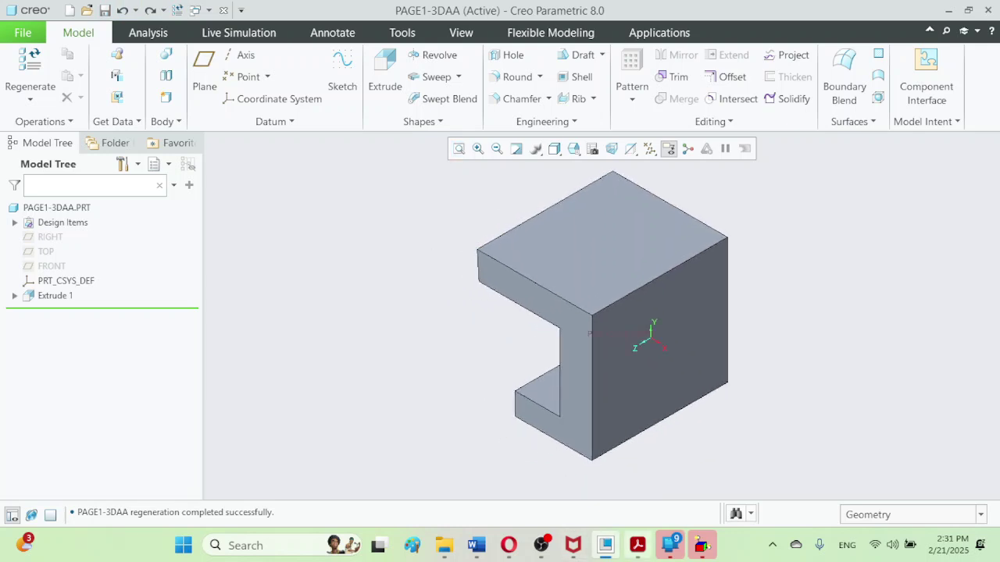
# - Start a sketch on the body's top face and draw a rectangle of about 25 by 19 mm on it
pyautogui.click(638, 546)
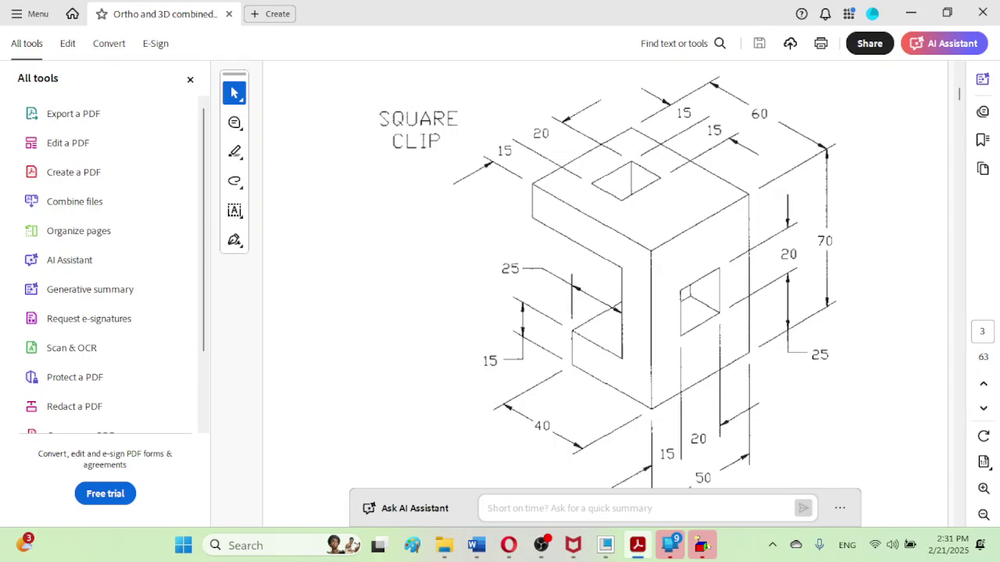
pyautogui.click(669, 545)
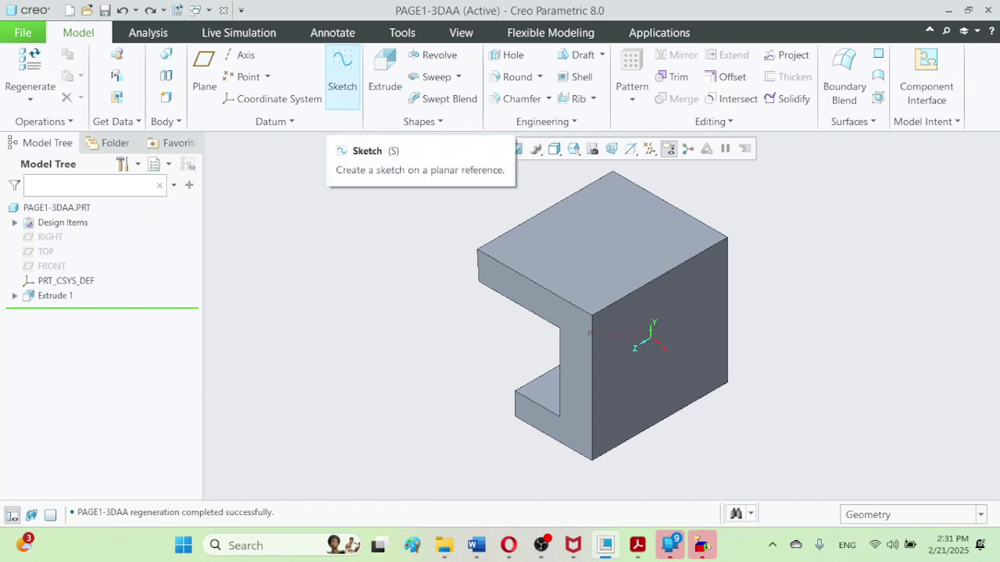
pyautogui.click(342, 74)
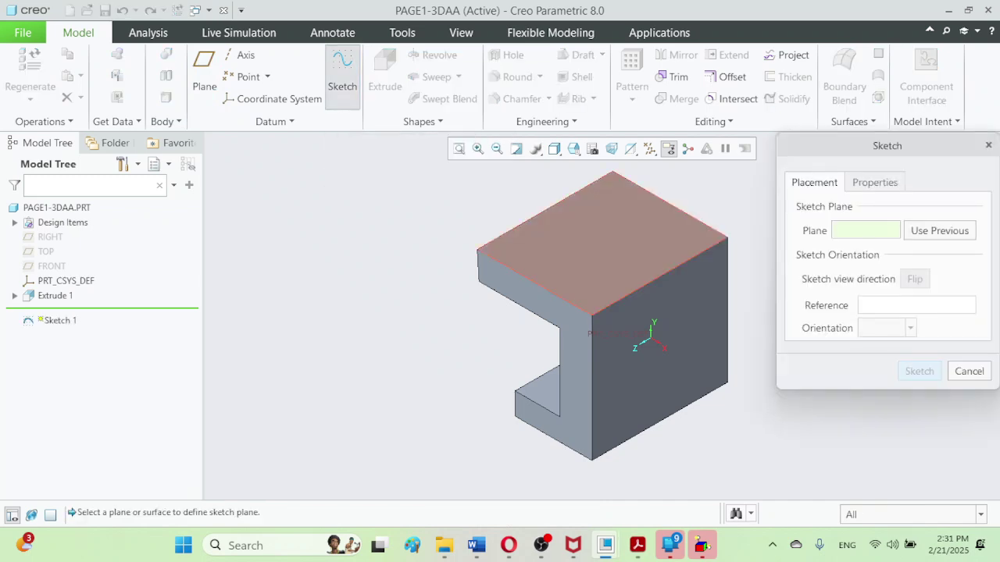
pyautogui.click(602, 244)
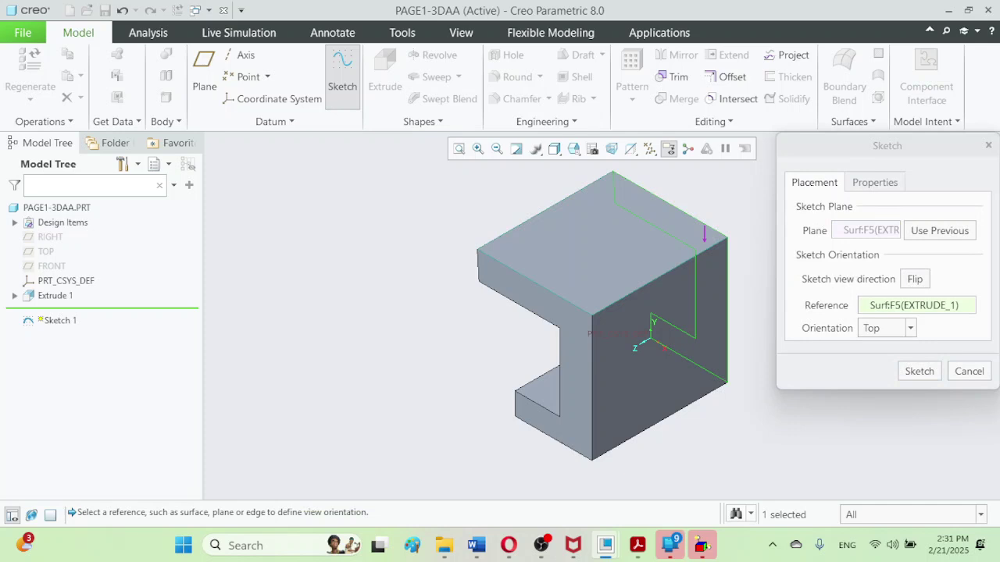
pyautogui.click(919, 371)
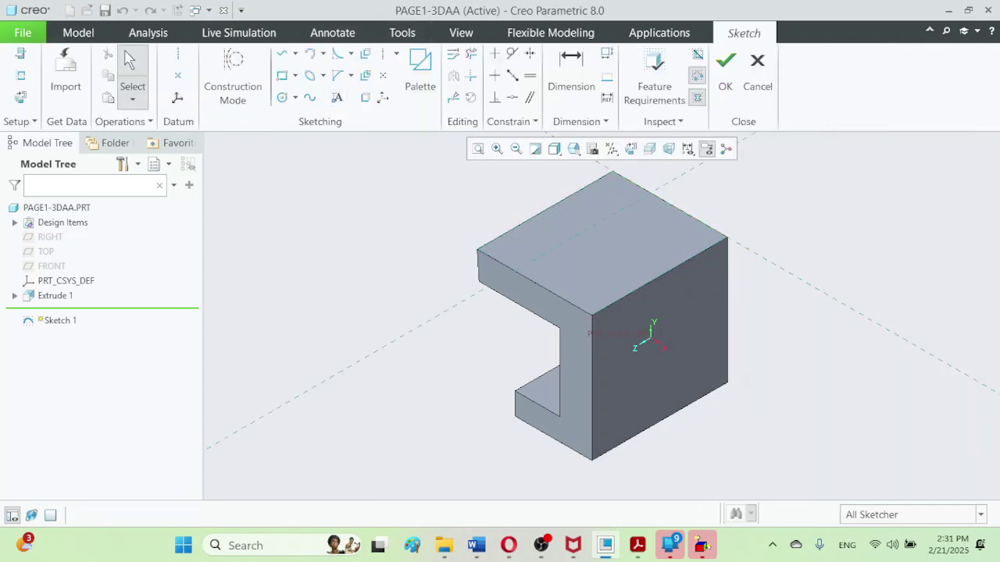
pyautogui.click(282, 75)
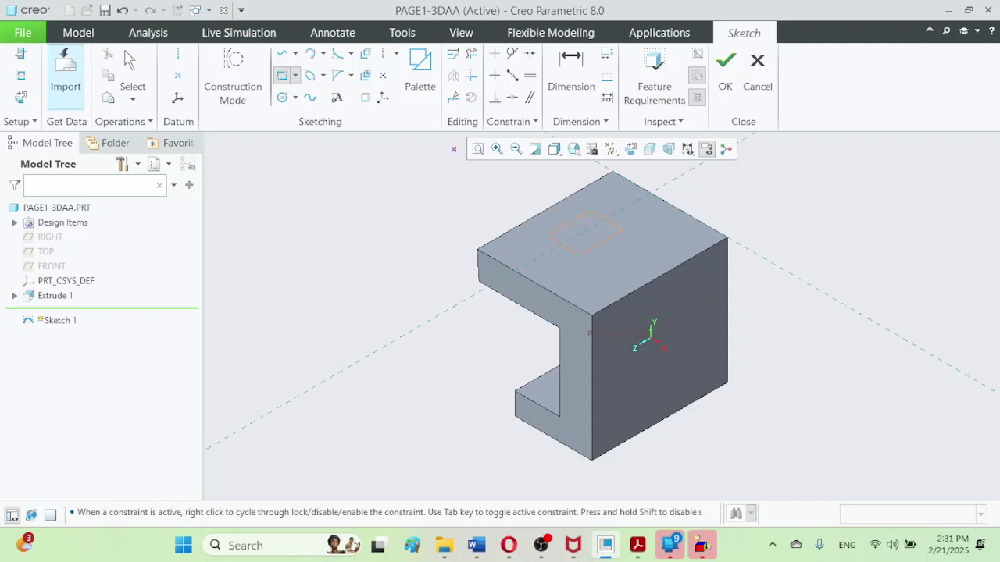
pyautogui.click(130, 66)
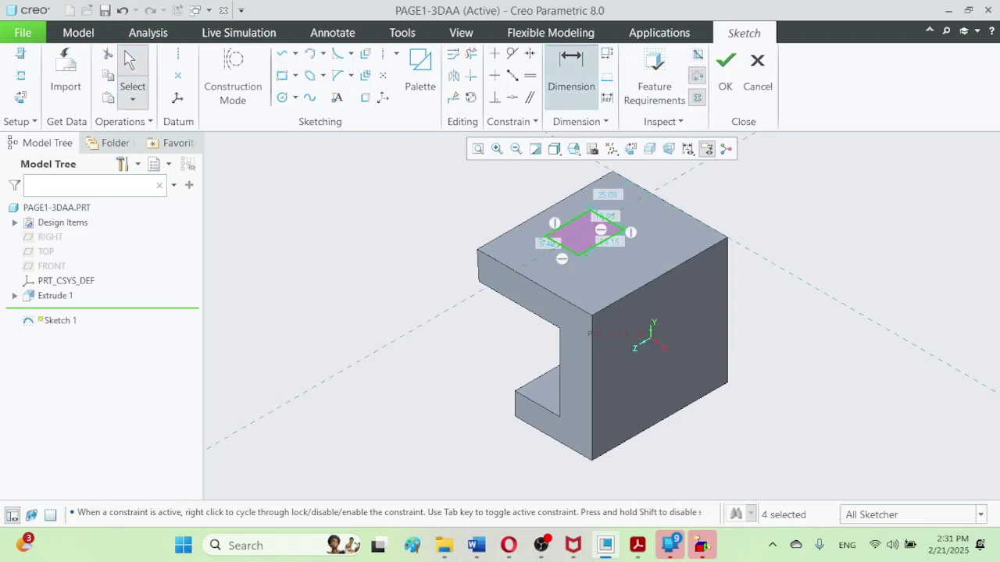
# - Dimension the rectangle's short side at 15, as given in the Square Clip drawing, and lock that dimension
pyautogui.click(571, 74)
pyautogui.click(638, 545)
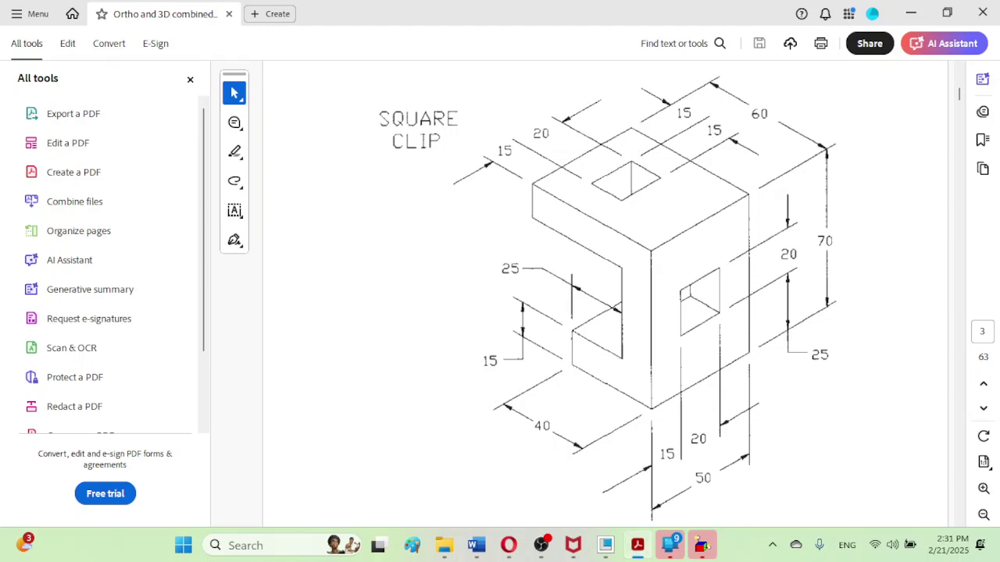
pyautogui.click(637, 545)
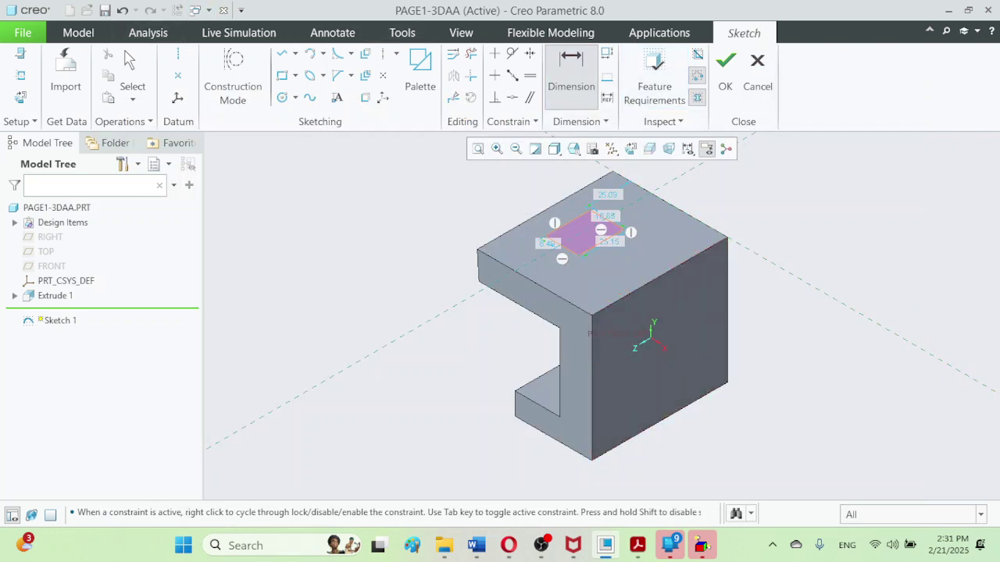
pyautogui.middleClick(614, 214)
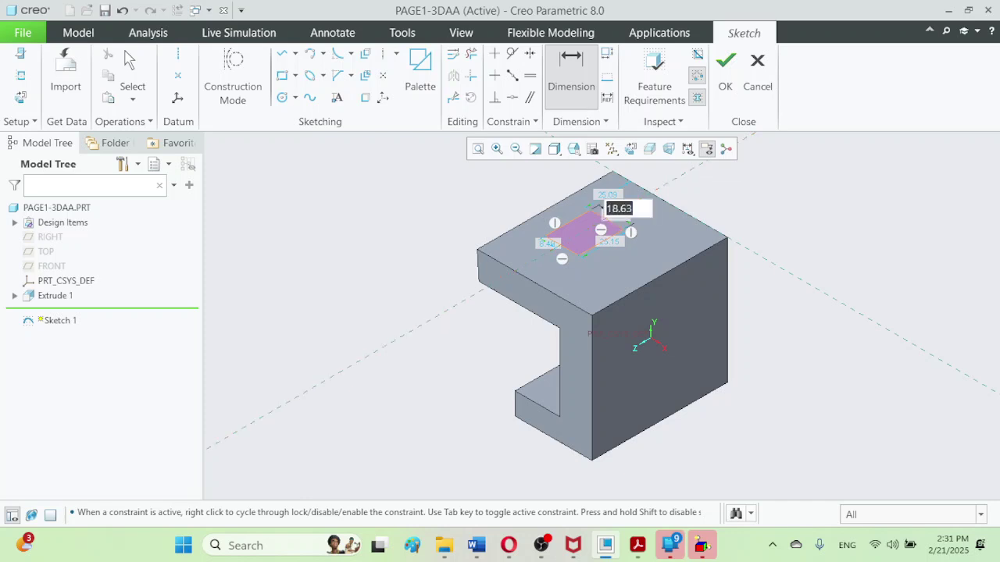
pyautogui.write('15')
pyautogui.press('Return')
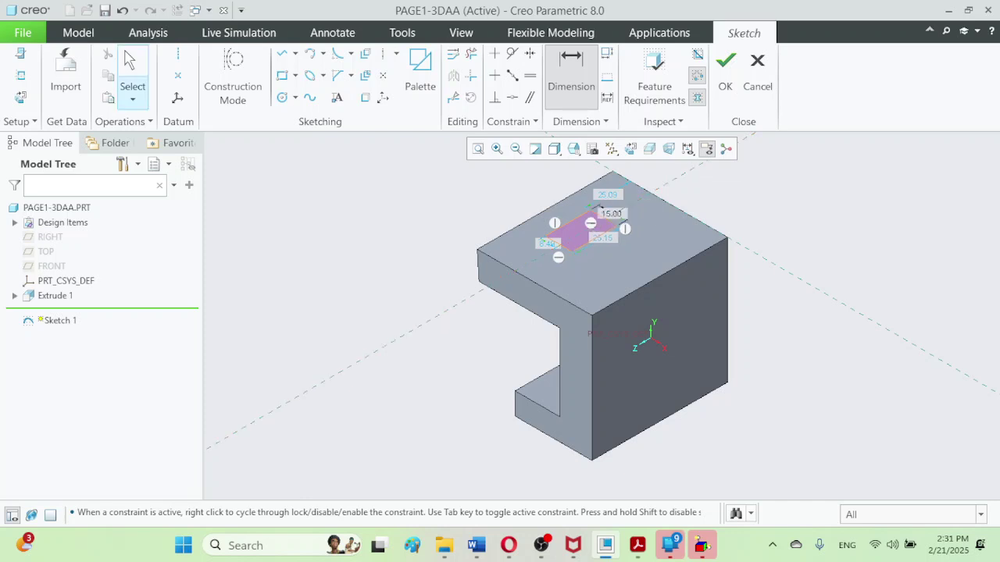
pyautogui.click(132, 74)
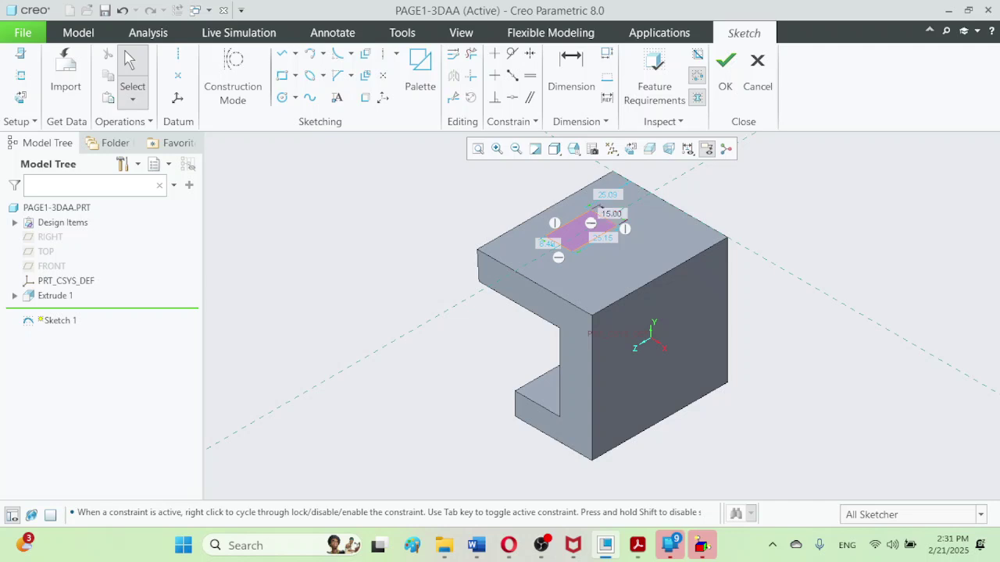
pyautogui.click(608, 214)
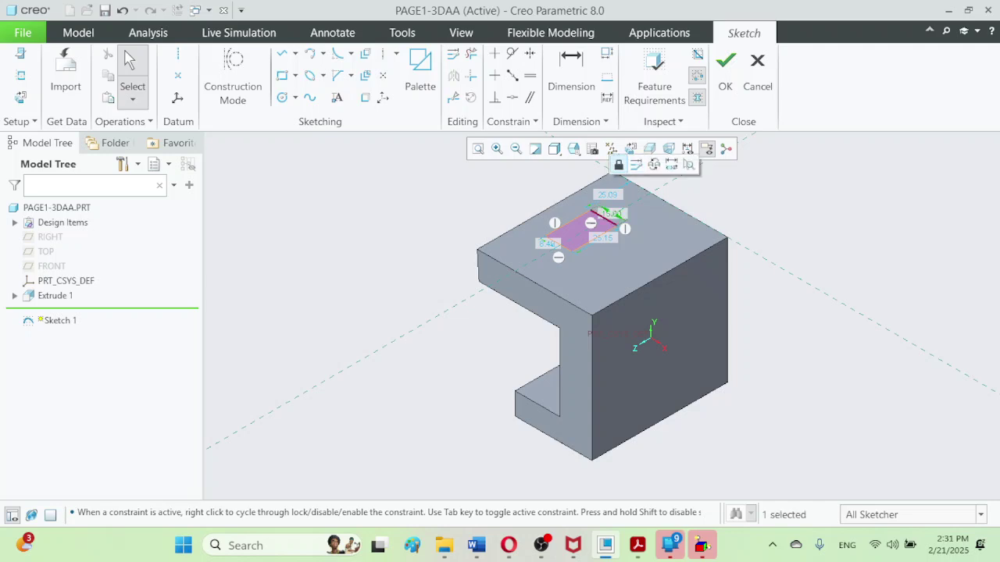
pyautogui.click(619, 165)
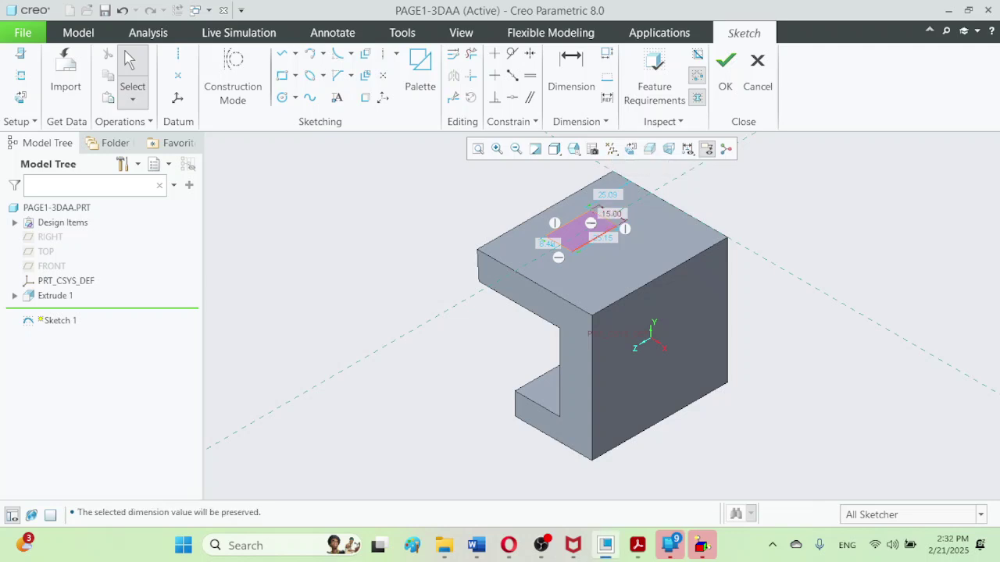
# - Dimension the rectangle's long side at 20
pyautogui.click(571, 71)
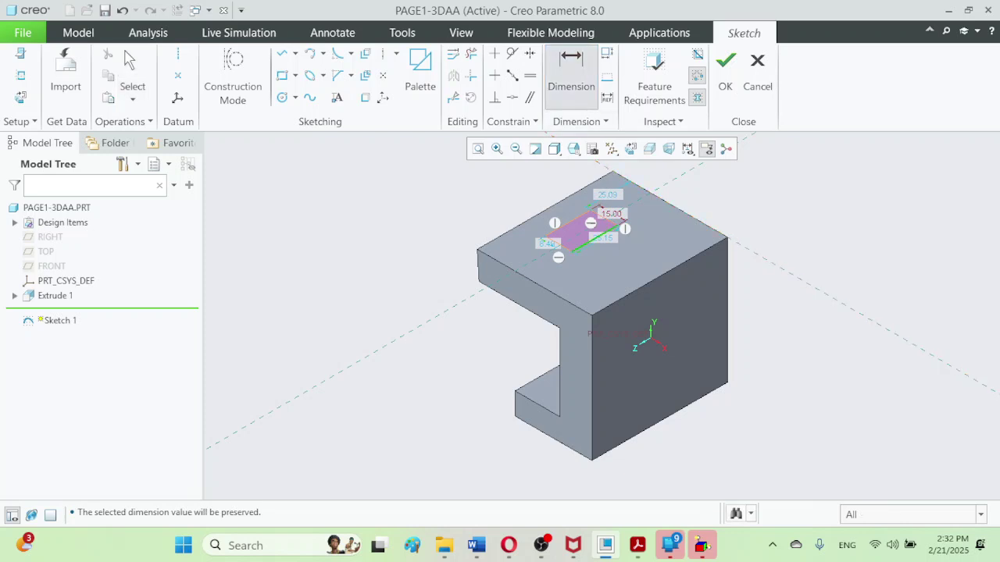
pyautogui.doubleClick(602, 237)
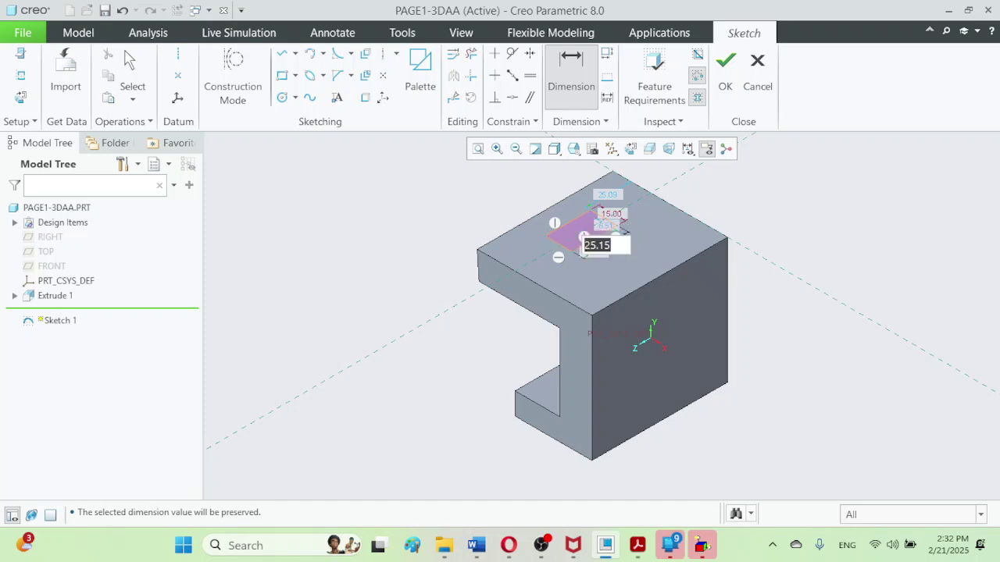
pyautogui.write('20')
pyautogui.press('Return')
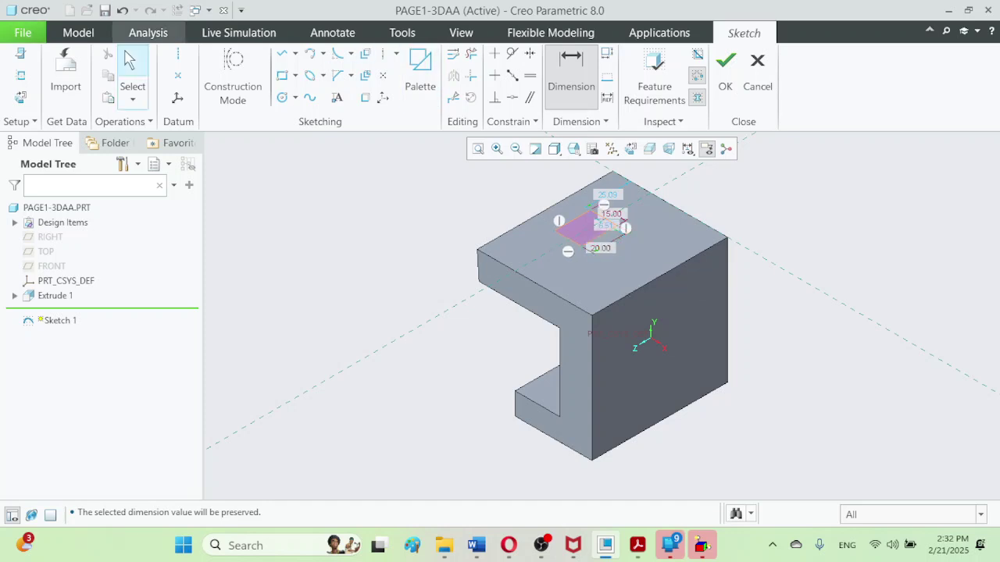
pyautogui.click(130, 66)
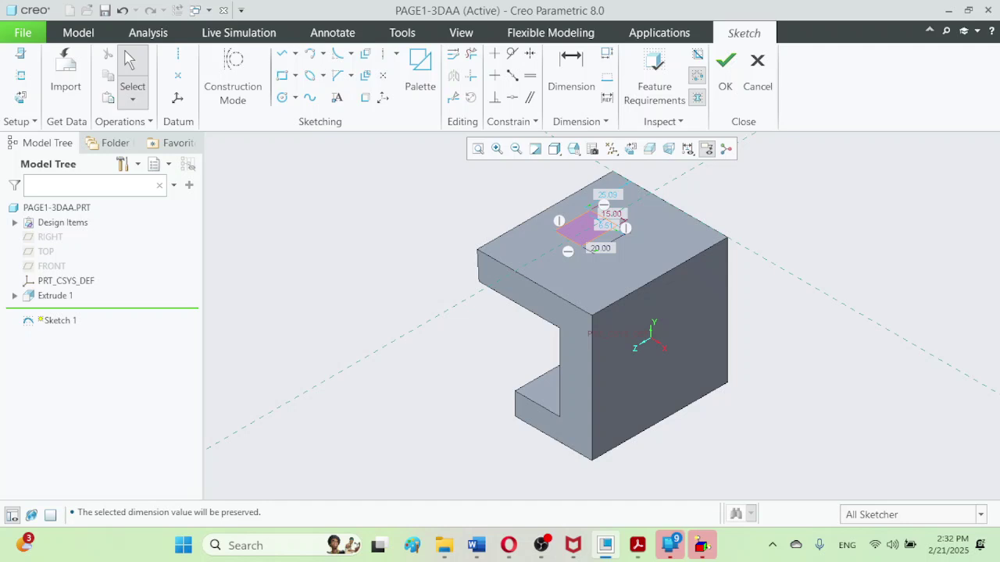
# - Dimension the rectangle's rear short side 15 from the back edge of the top face
pyautogui.click(571, 77)
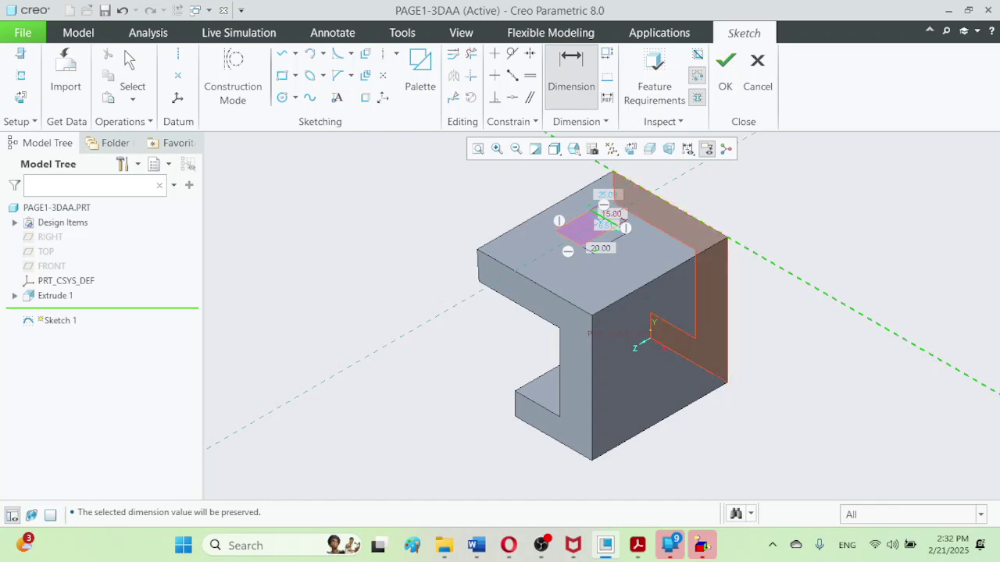
pyautogui.scroll(3, 625, 211)
pyautogui.scroll(-6, 624, 211)
pyautogui.scroll(-4, 631, 214)
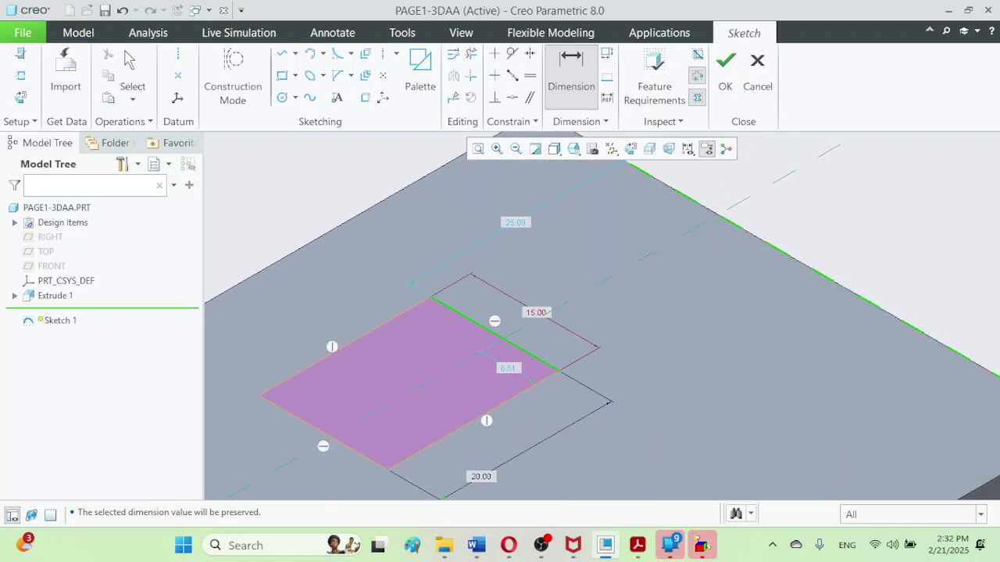
pyautogui.middleClick(622, 320)
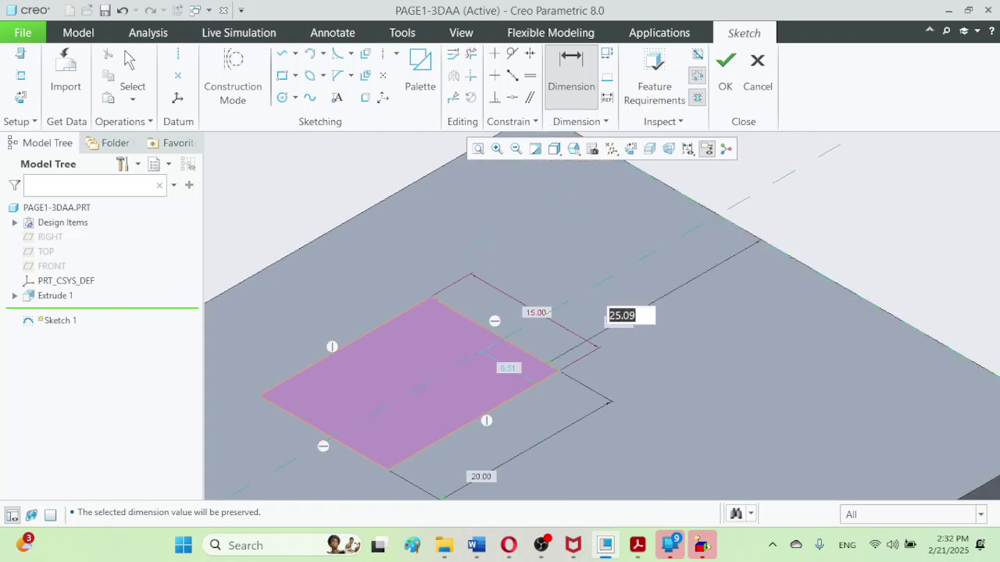
pyautogui.write('15')
pyautogui.press('Return')
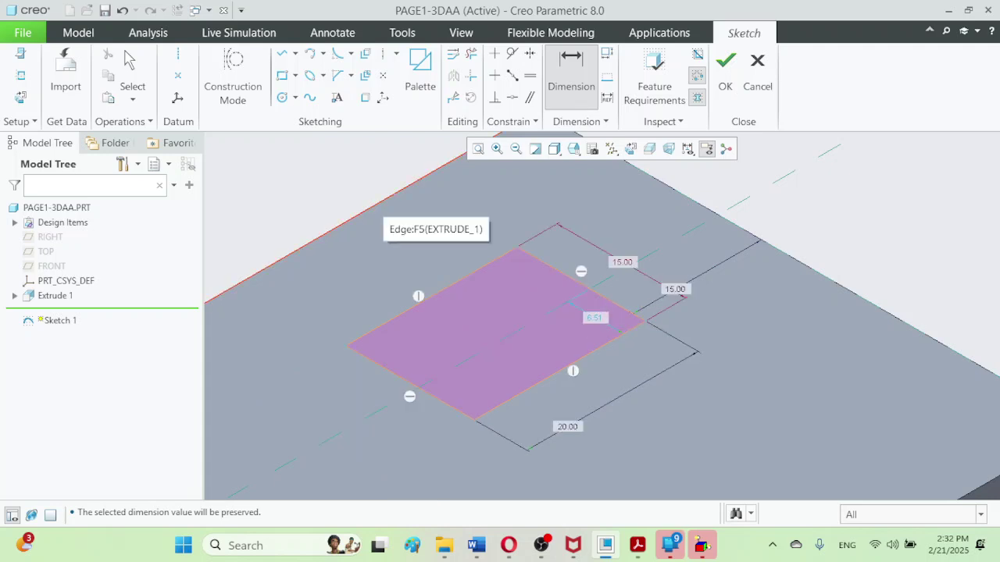
# - Dimension the rectangle's nearest long side 15 from the free-end edge of the upper leg, and refit the model
pyautogui.click(442, 166)
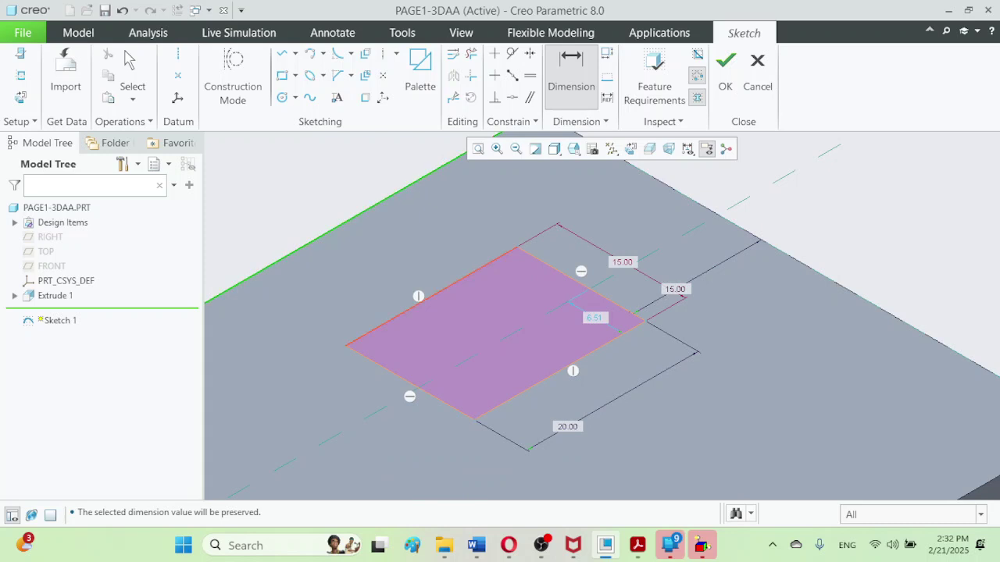
pyautogui.middleClick(422, 258)
pyautogui.press('BackSpace')
pyautogui.write('15')
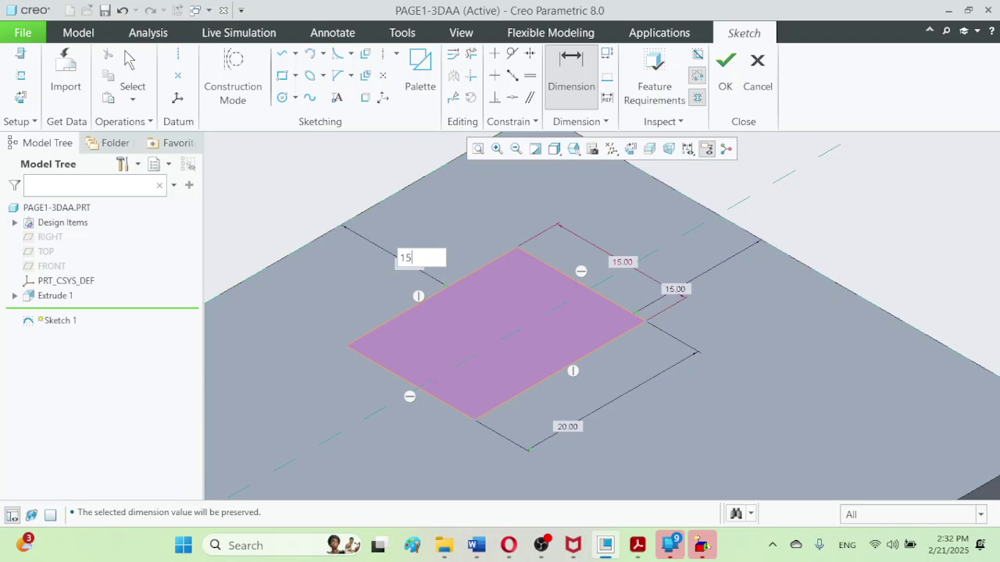
pyautogui.press('Return')
pyautogui.click(478, 149)
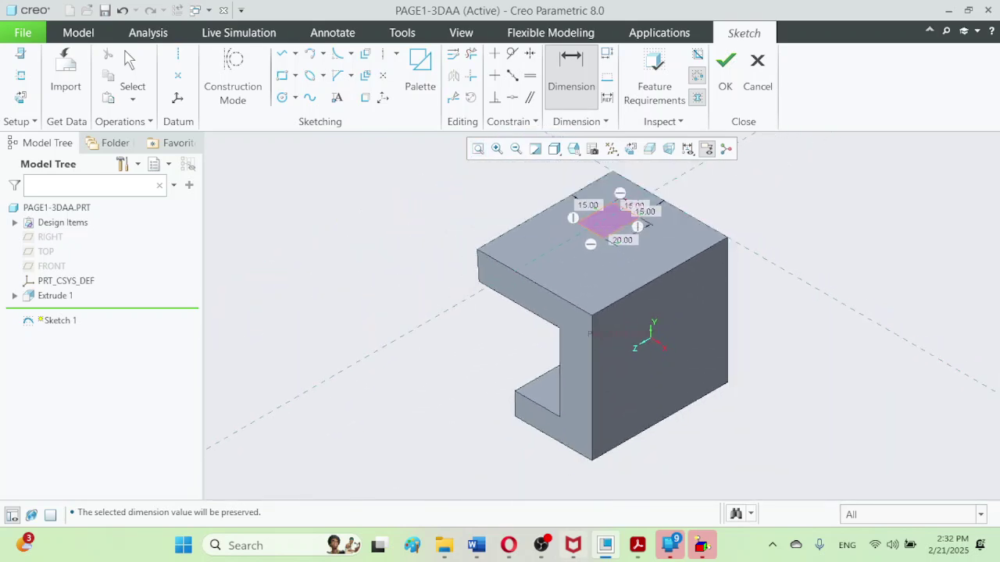
# - Compare the rectangle's dimensions with the Square Clip drawing and finish the sketch
pyautogui.click(637, 545)
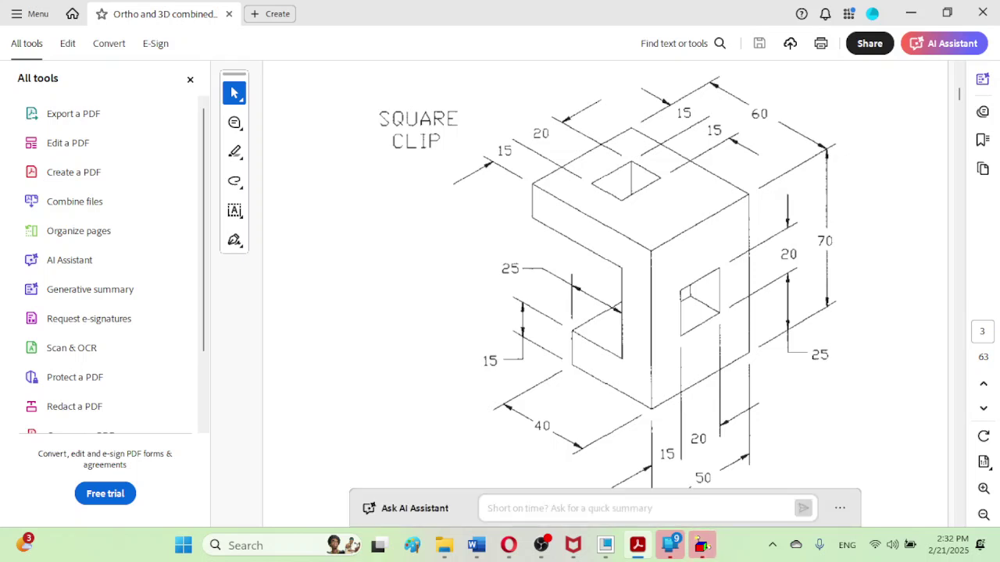
pyautogui.click(605, 545)
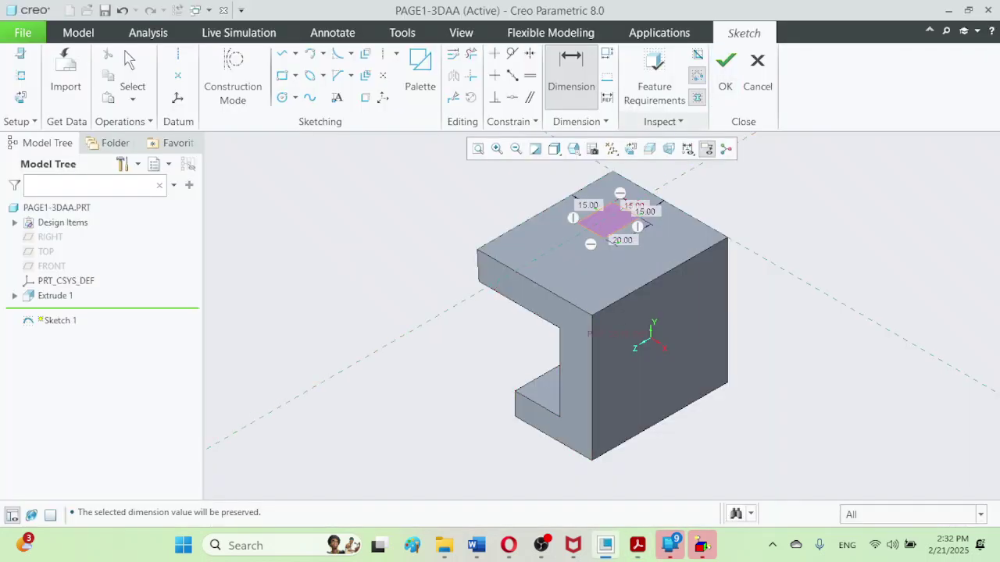
pyautogui.click(726, 70)
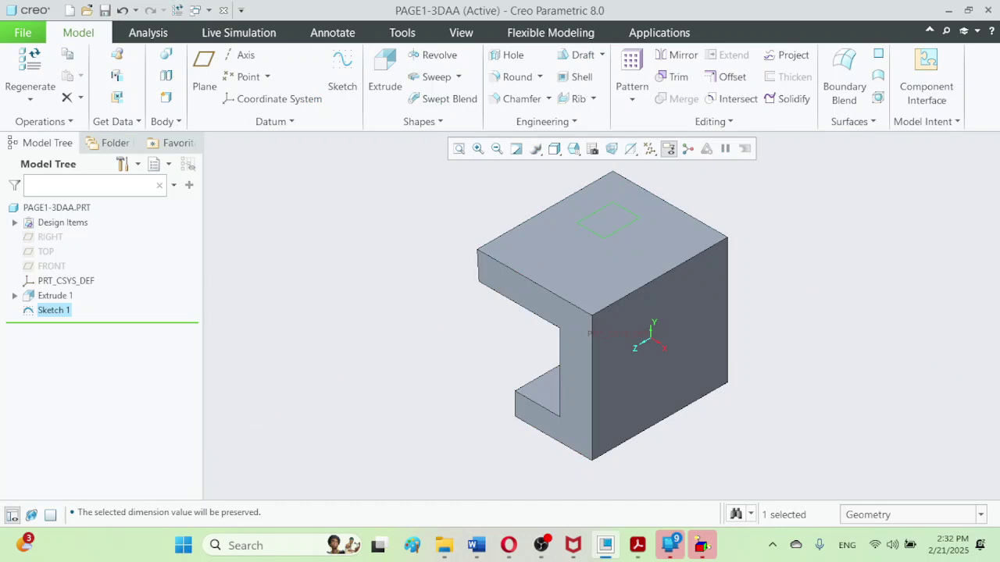
# - Redefine Extrude 1 with a depth of 50, accept the change and clear the selection
pyautogui.click(55, 295)
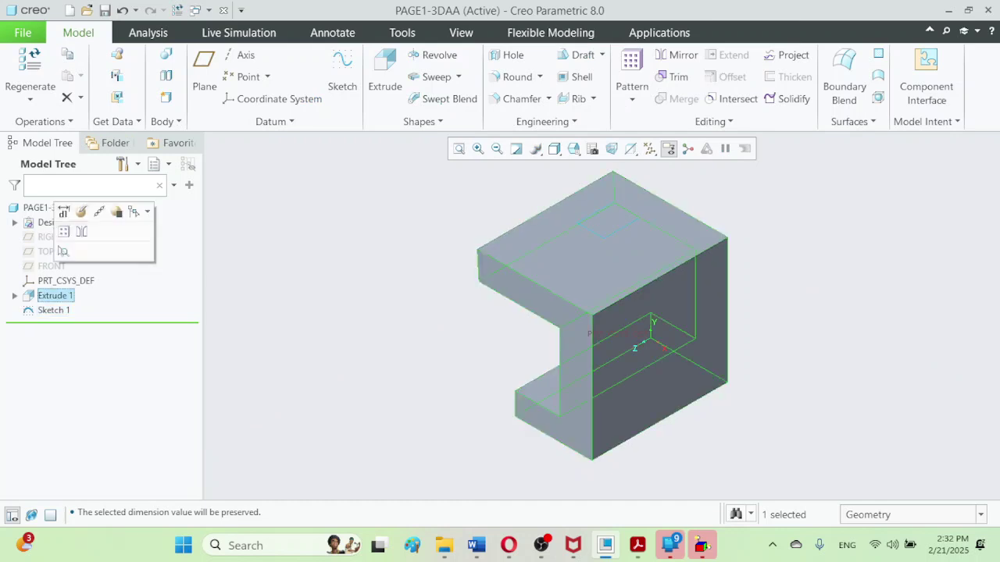
pyautogui.click(55, 296)
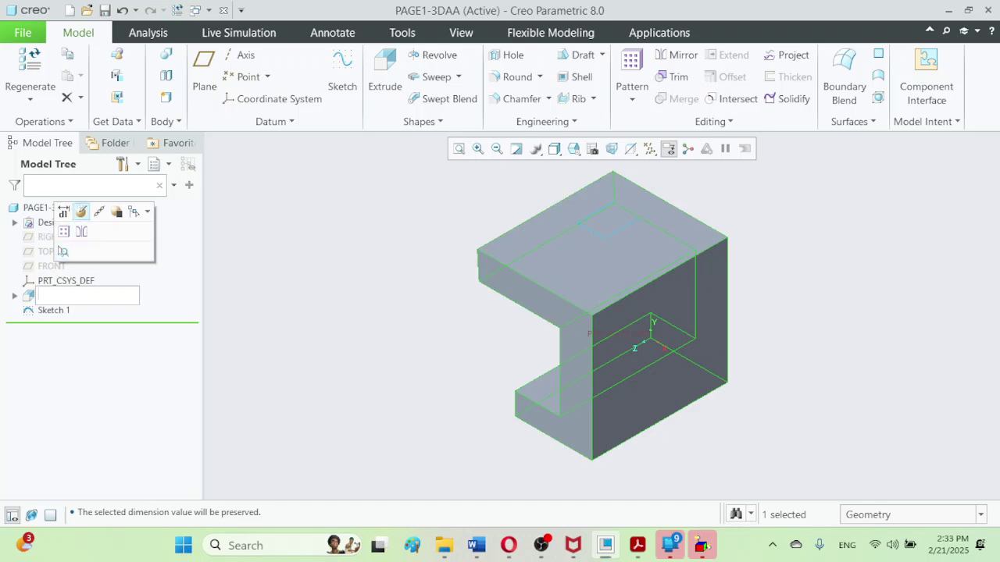
pyautogui.click(81, 211)
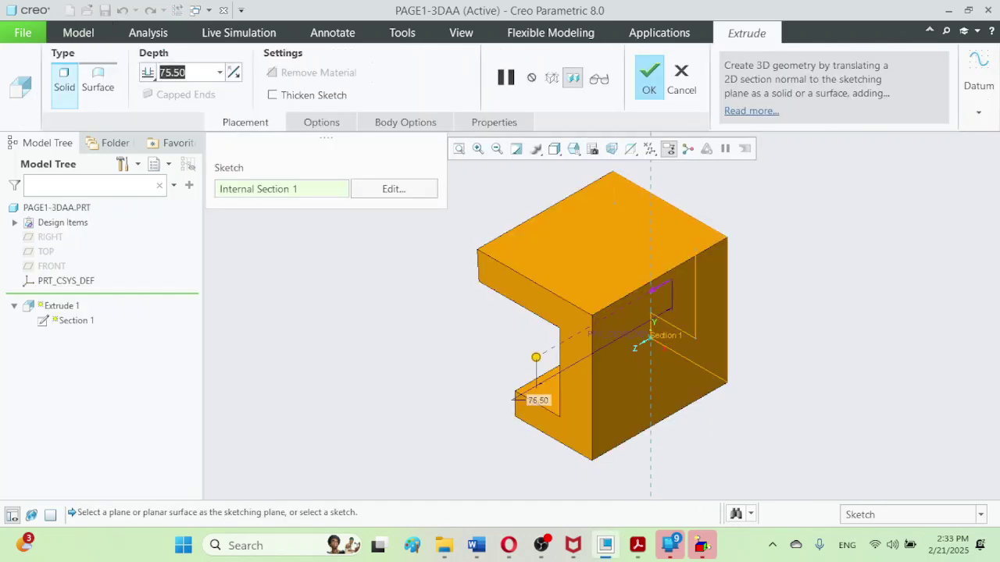
pyautogui.write('50')
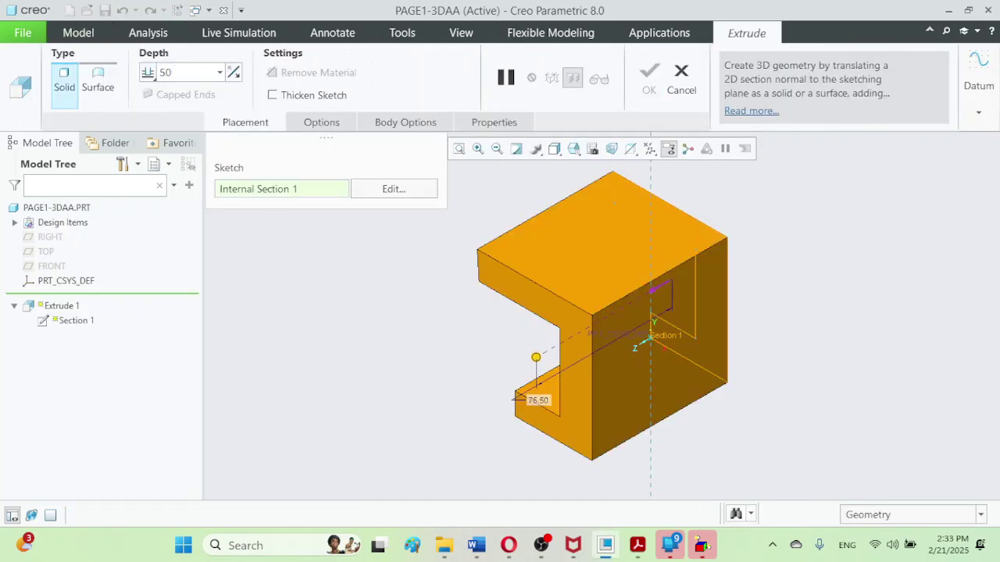
pyautogui.press('Return')
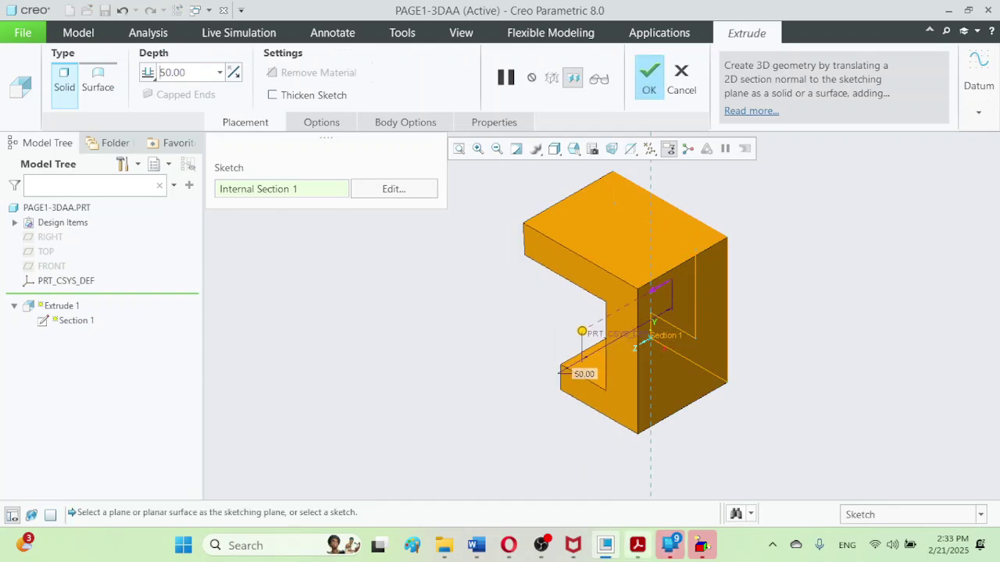
pyautogui.click(637, 546)
pyautogui.click(637, 546)
pyautogui.click(649, 76)
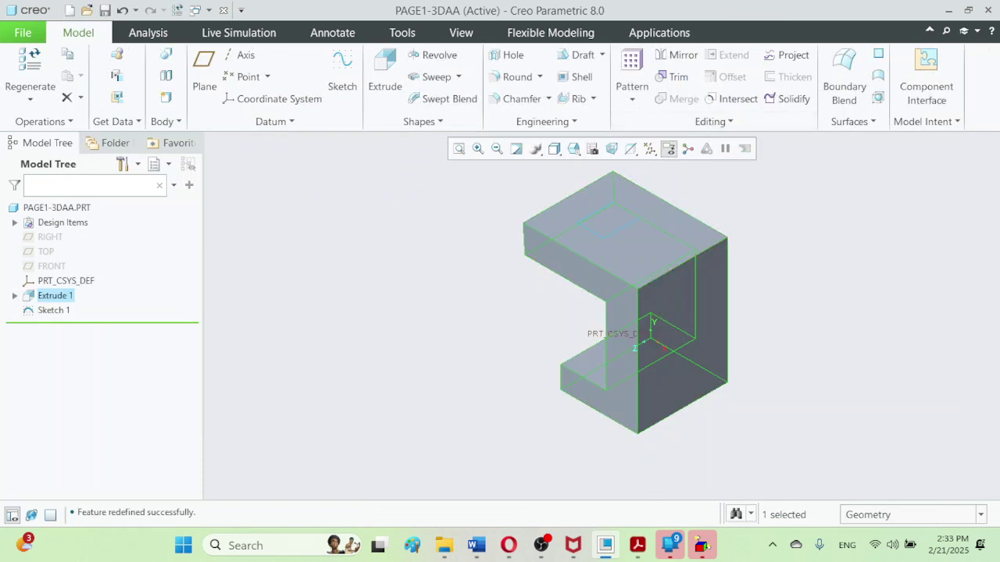
pyautogui.click(752, 209)
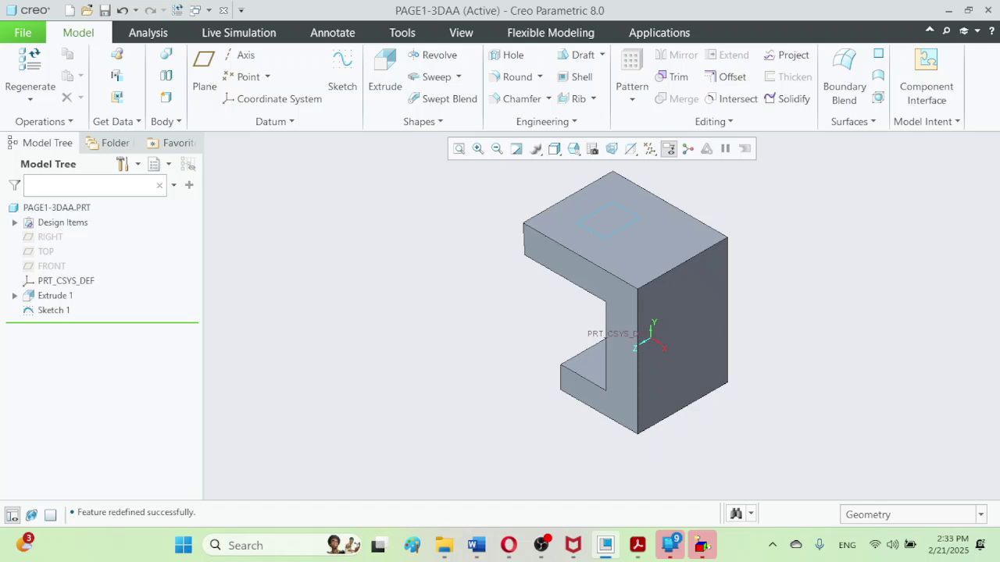
# - Extrude Sketch 1 downward as a cut through the upper leg, removing material to a depth of 40.80
pyautogui.click(384, 74)
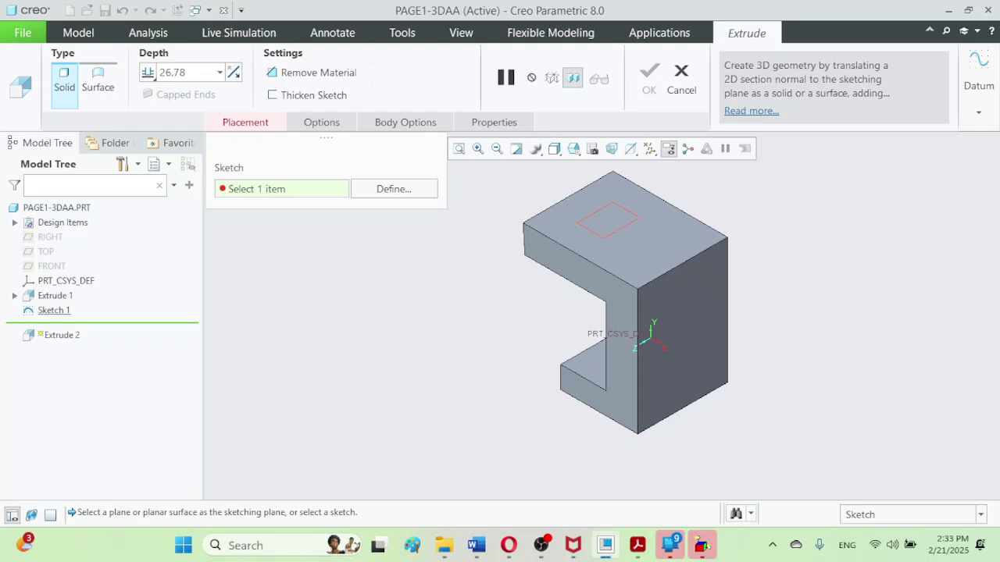
pyautogui.click(613, 220)
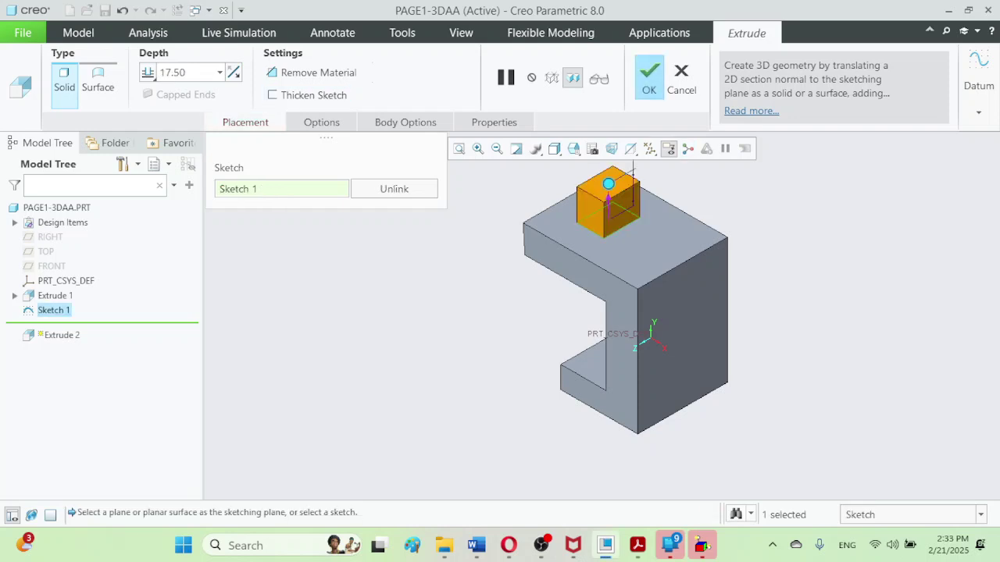
pyautogui.moveTo(608, 183); pyautogui.dragTo(609, 304)
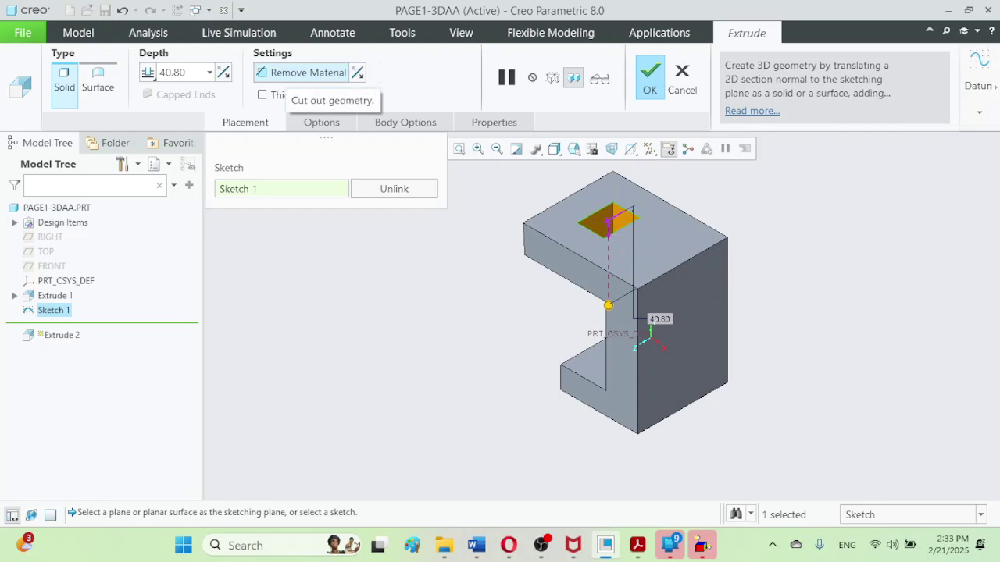
pyautogui.scroll(4, 567, 295)
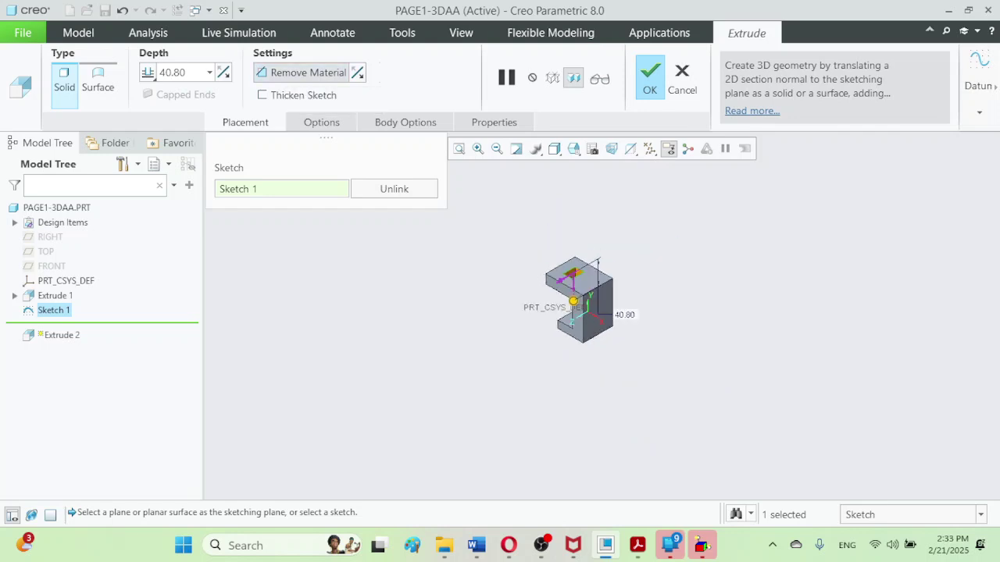
pyautogui.scroll(-6, 564, 252)
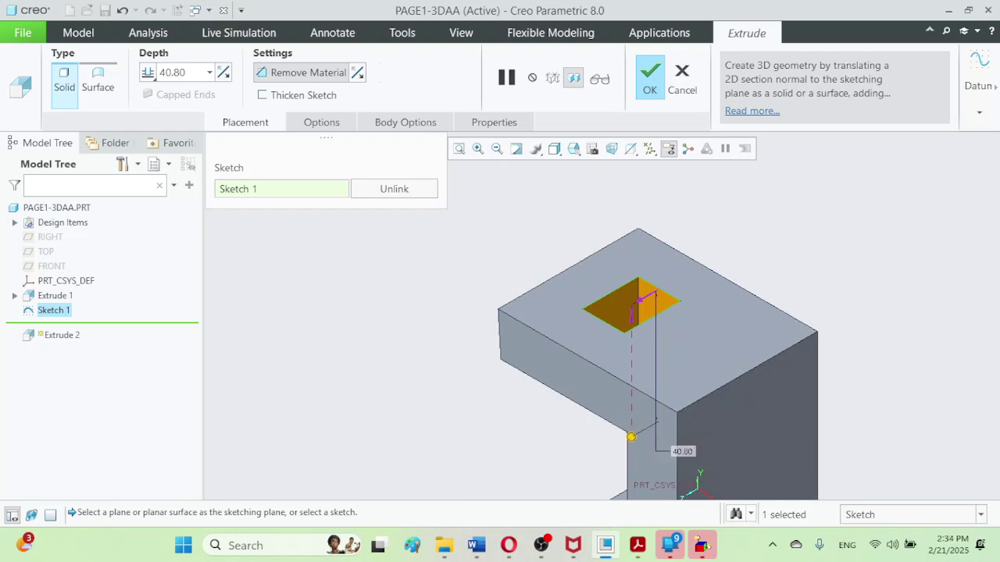
pyautogui.moveTo(631, 437)
pyautogui.mouseDown(button='middle')
pyautogui.moveTo(558, 367)
pyautogui.moveTo(475, 435)
pyautogui.moveTo(479, 467)
pyautogui.mouseUp(button='middle')
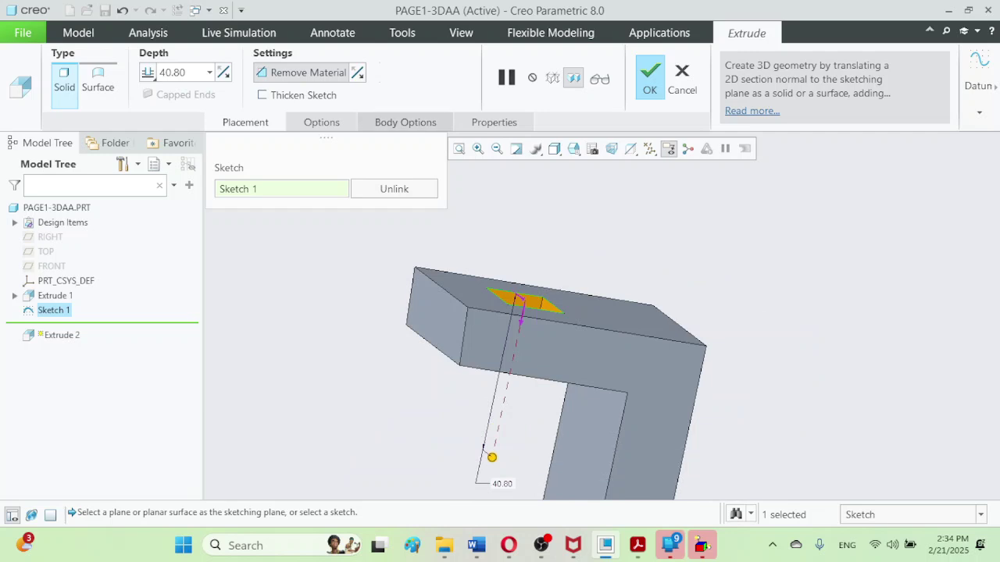
pyautogui.click(305, 72)
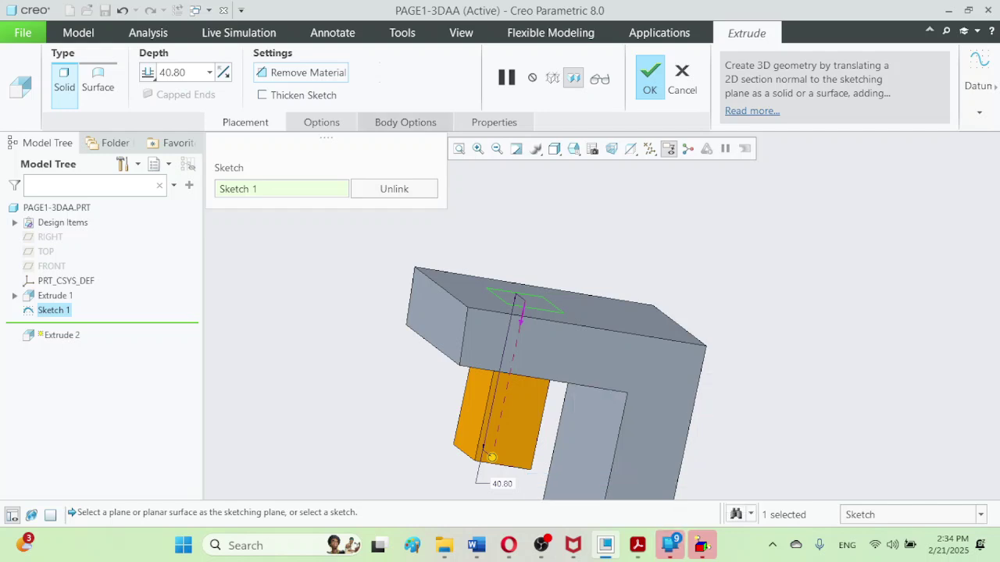
pyautogui.click(301, 72)
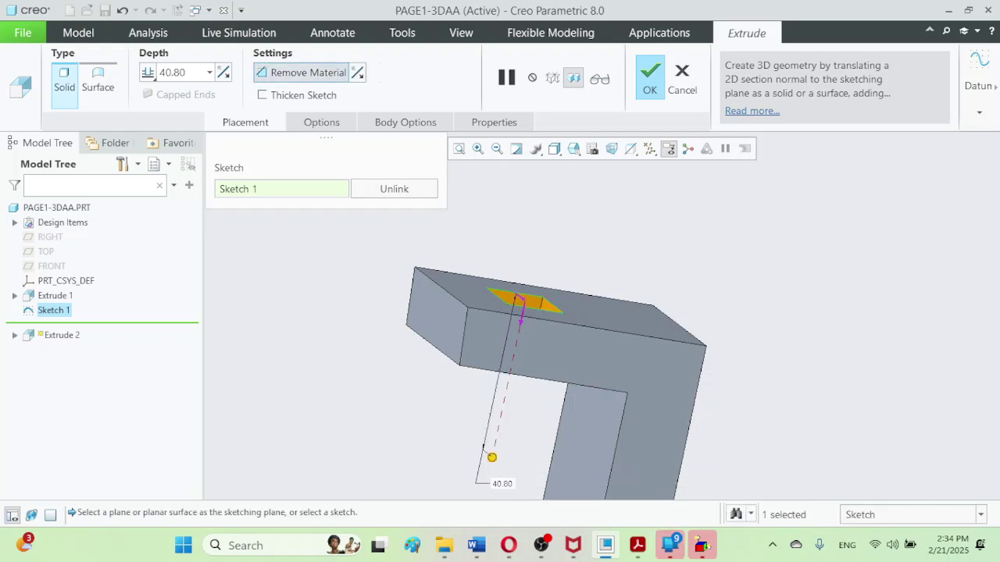
pyautogui.click(650, 76)
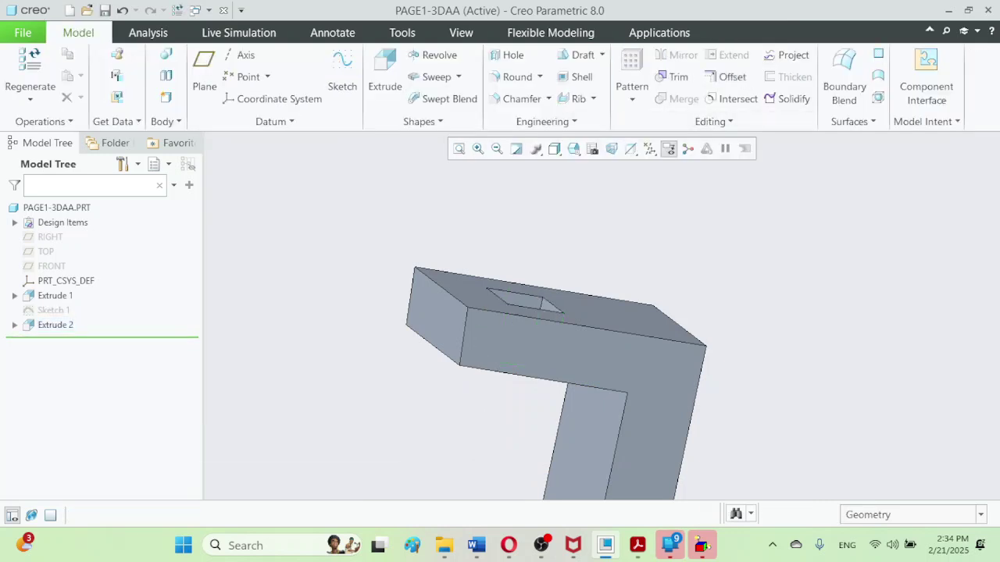
# - Examine the square cut from several angles and in the TOP view against the Square Clip drawing, and restore the standard orientation
pyautogui.moveTo(617, 258); pyautogui.dragTo(640, 242, button='middle')
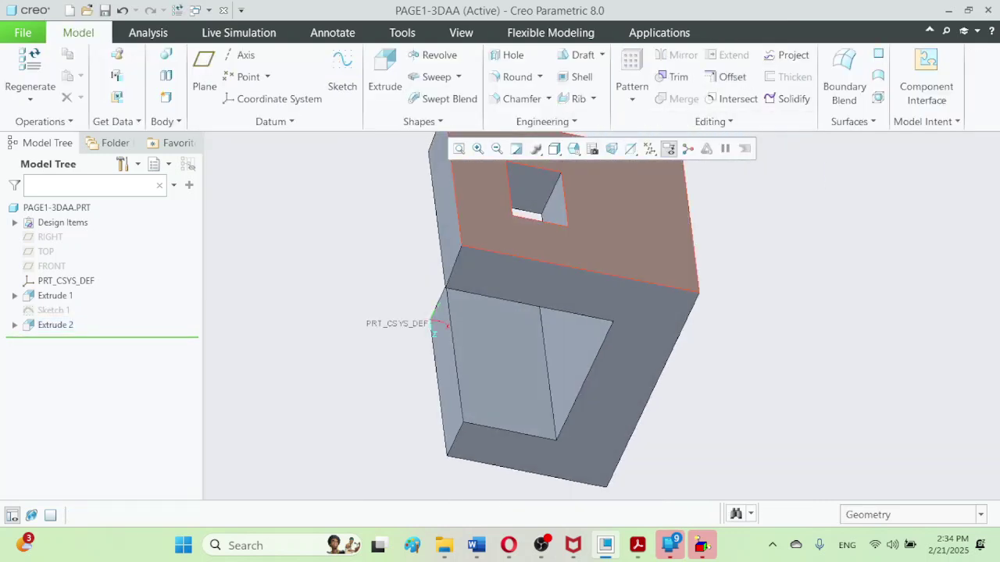
pyautogui.scroll(2, 510, 226)
pyautogui.scroll(-5, 509, 226)
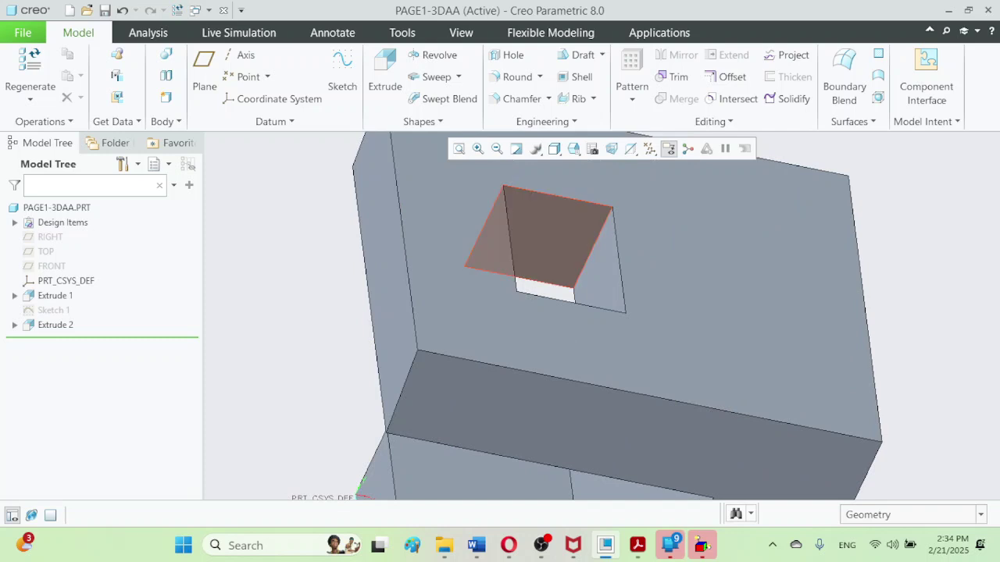
pyautogui.moveTo(378, 254); pyautogui.dragTo(336, 344, button='middle')
pyautogui.scroll(1, 613, 343)
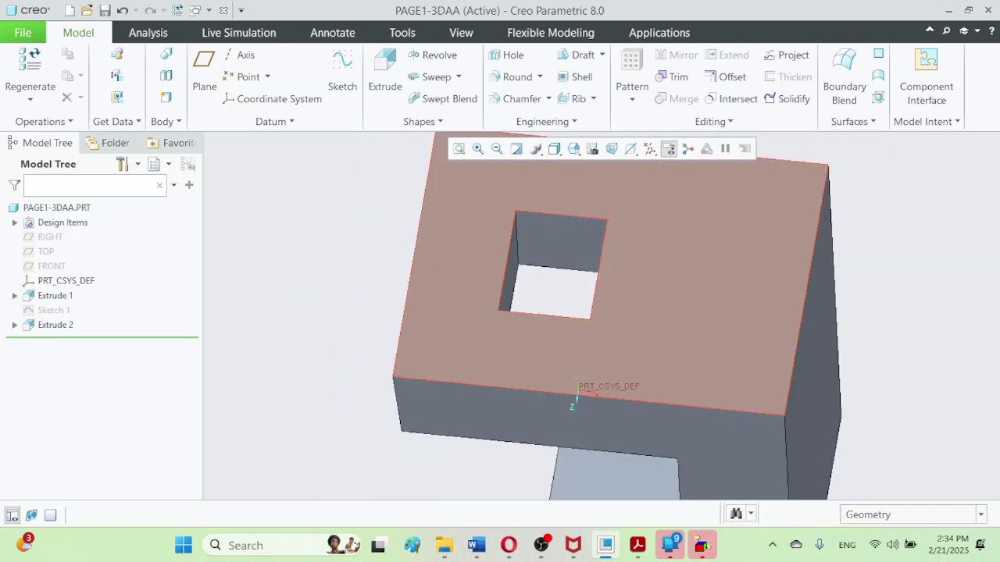
pyautogui.moveTo(872, 234); pyautogui.dragTo(859, 235, button='middle')
pyautogui.click(573, 148)
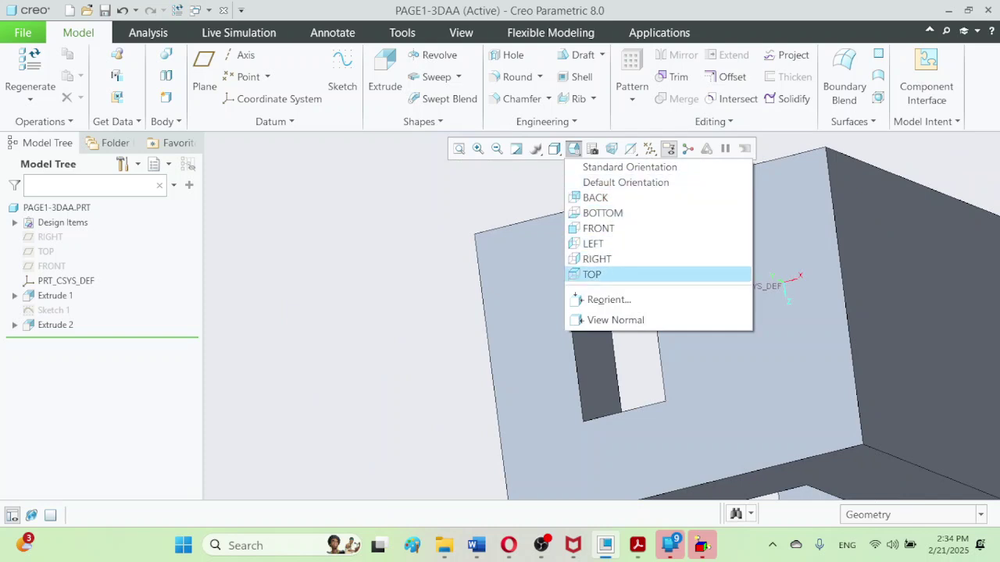
pyautogui.click(592, 275)
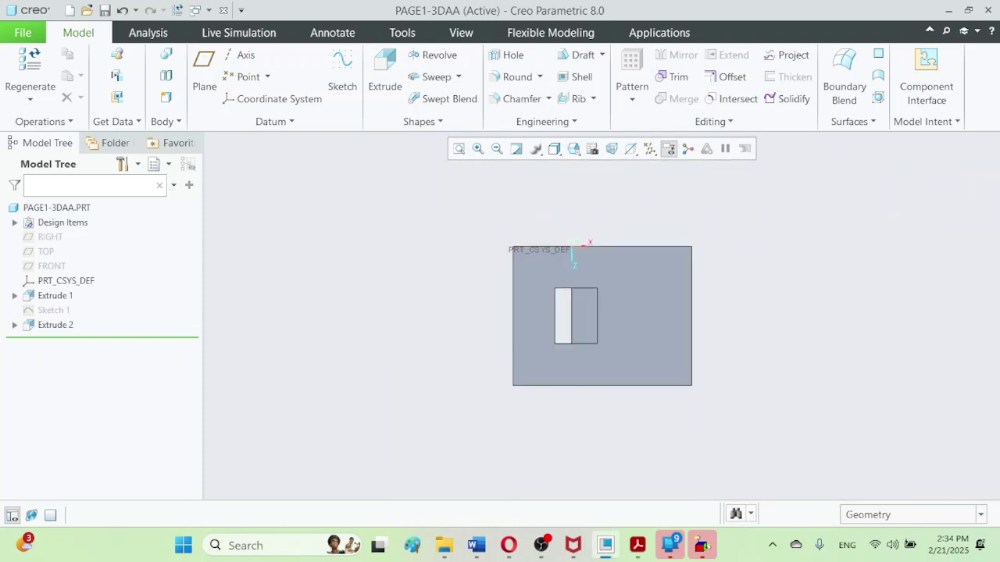
pyautogui.scroll(2, 570, 331)
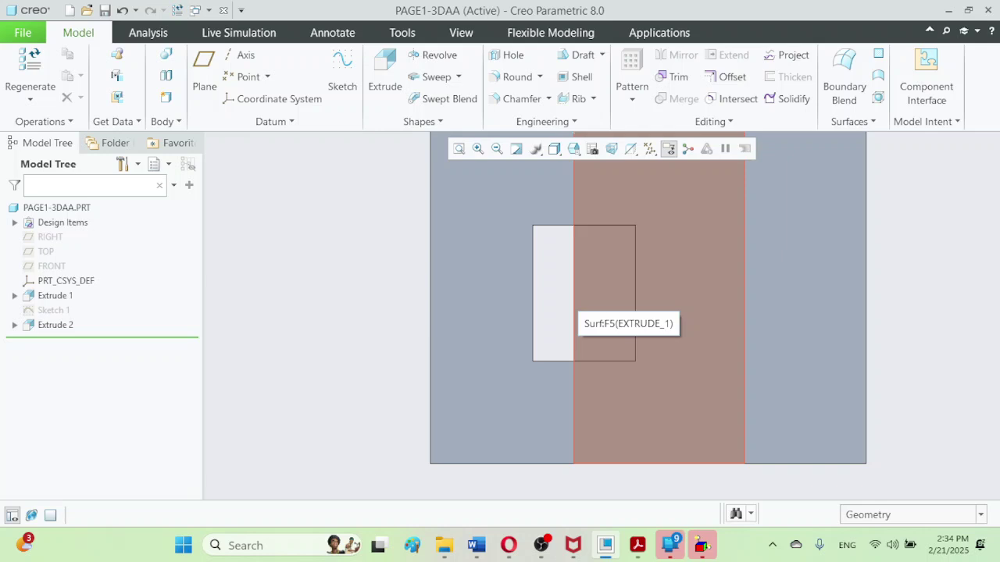
pyautogui.click(637, 545)
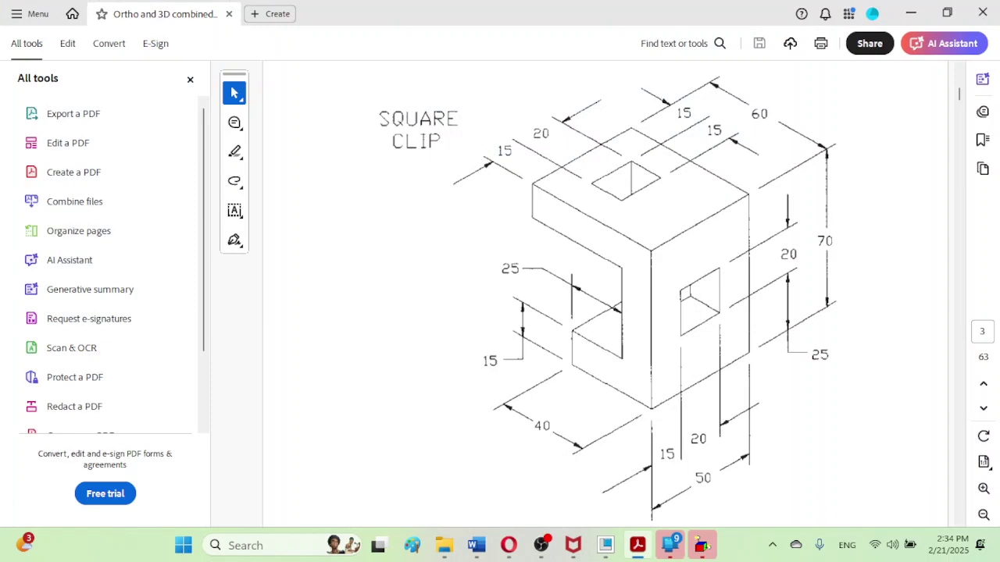
pyautogui.click(605, 546)
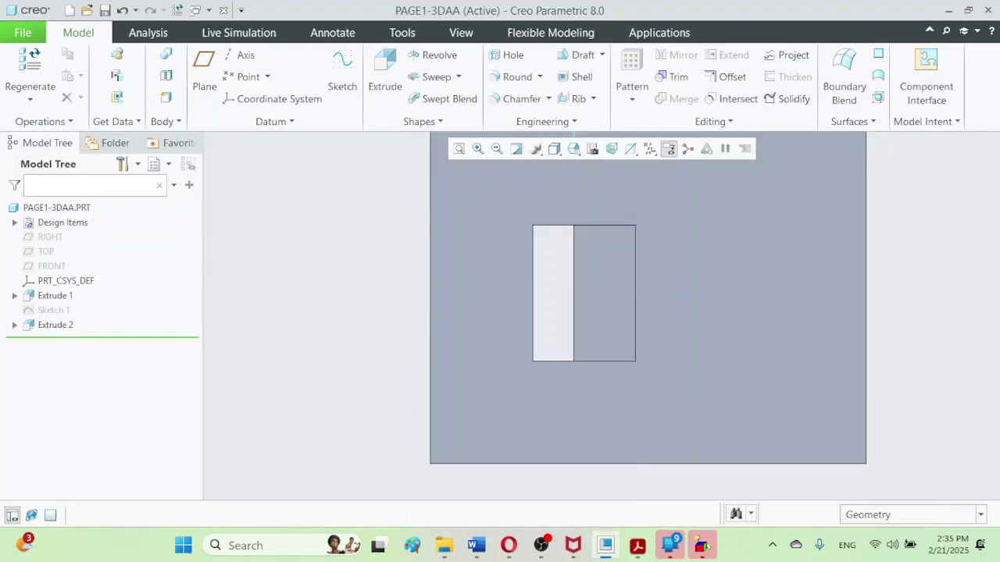
pyautogui.click(574, 148)
pyautogui.click(618, 166)
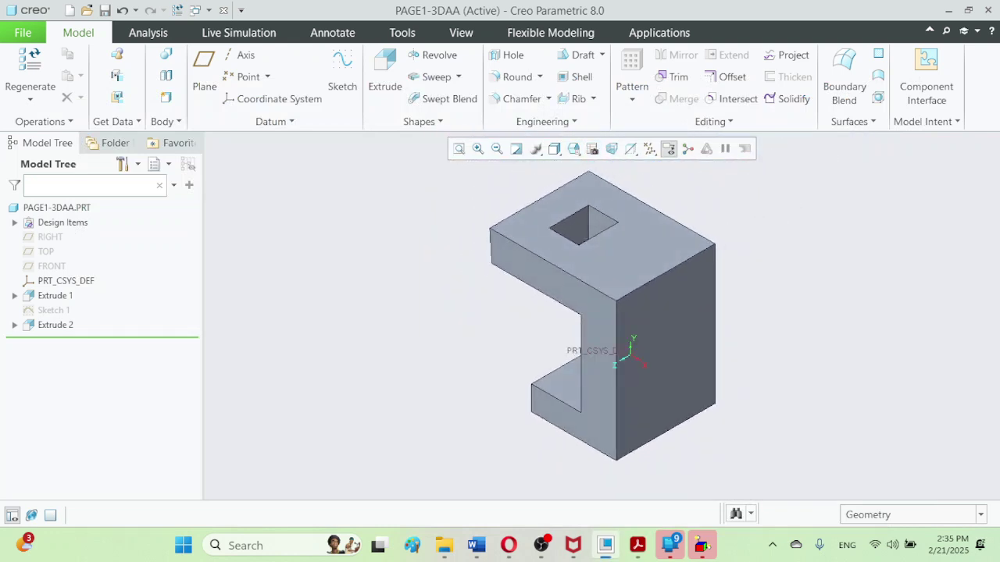
# - Start an extrusion on the outer face of the vertical wall and sketch a rectangle about 14 wide and 22 high on it
pyautogui.click(342, 74)
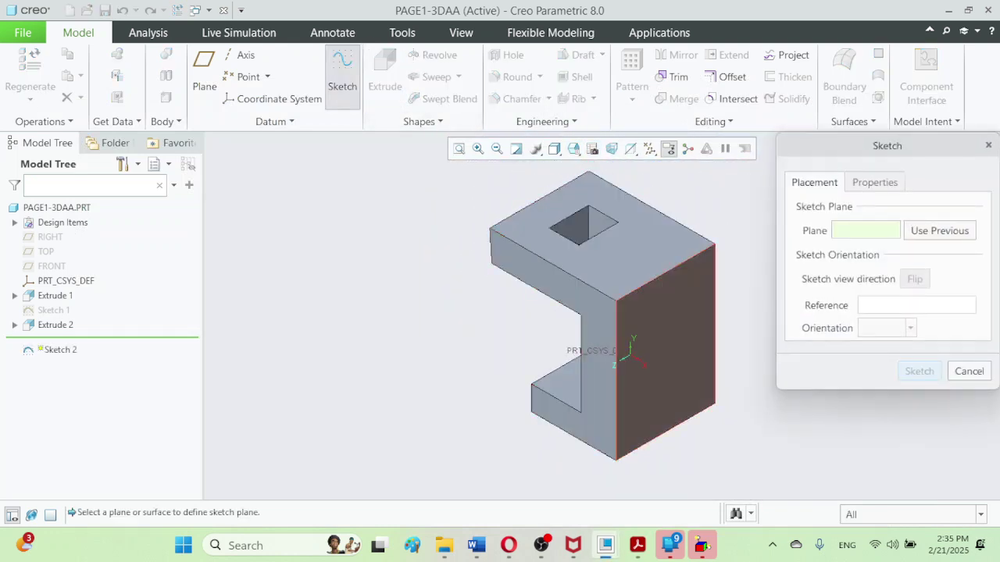
pyautogui.press('Escape')
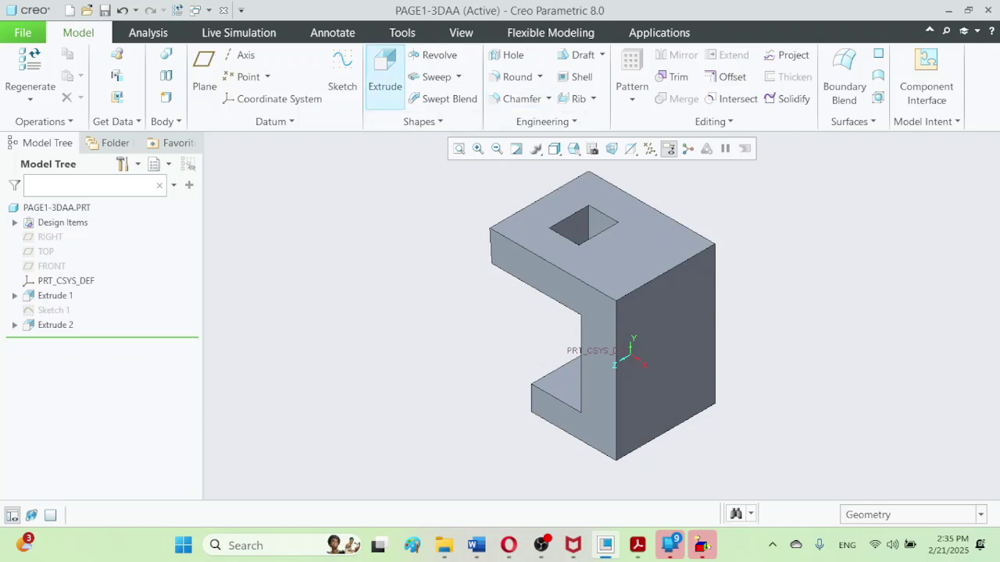
pyautogui.click(385, 77)
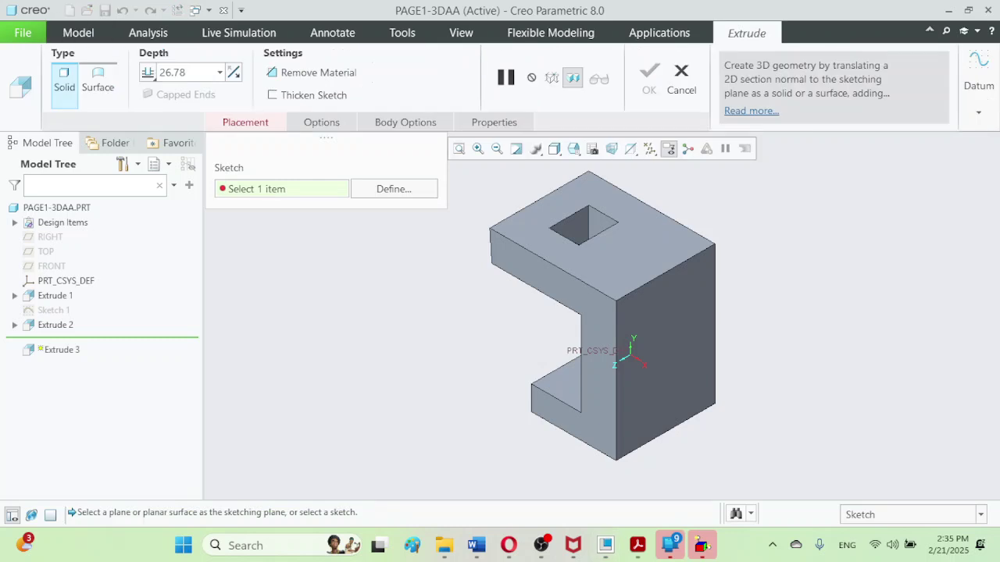
pyautogui.click(394, 189)
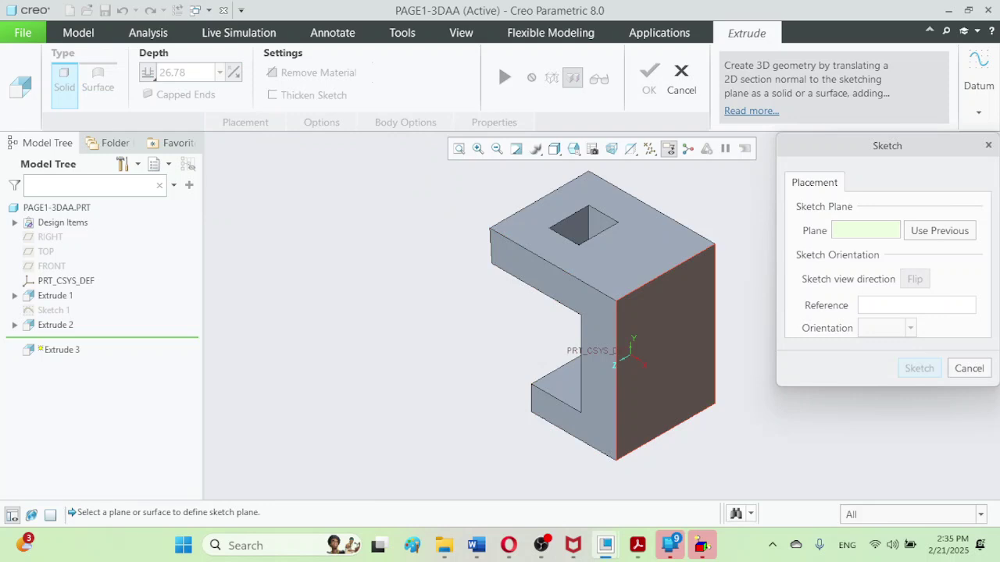
pyautogui.click(664, 352)
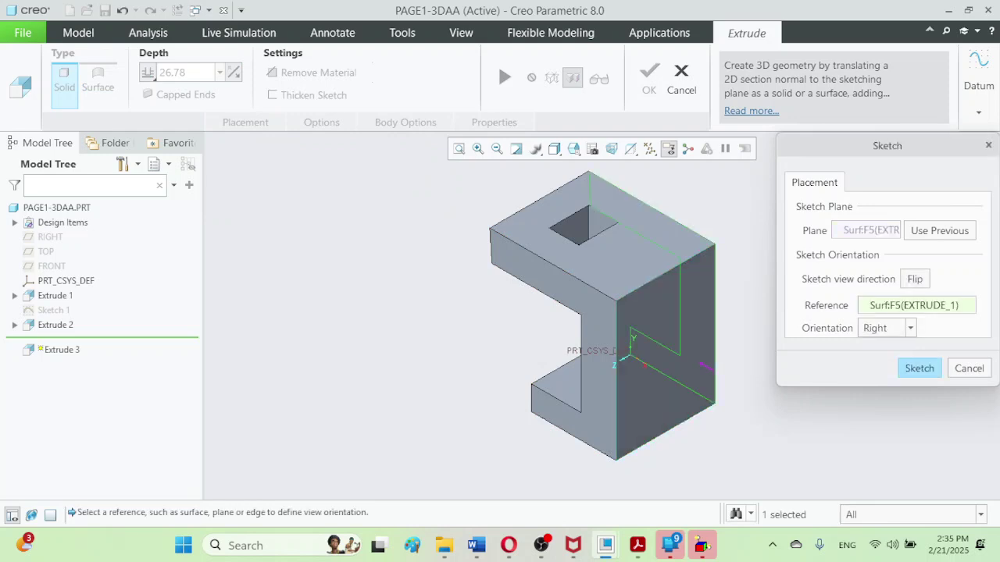
pyautogui.press('Return')
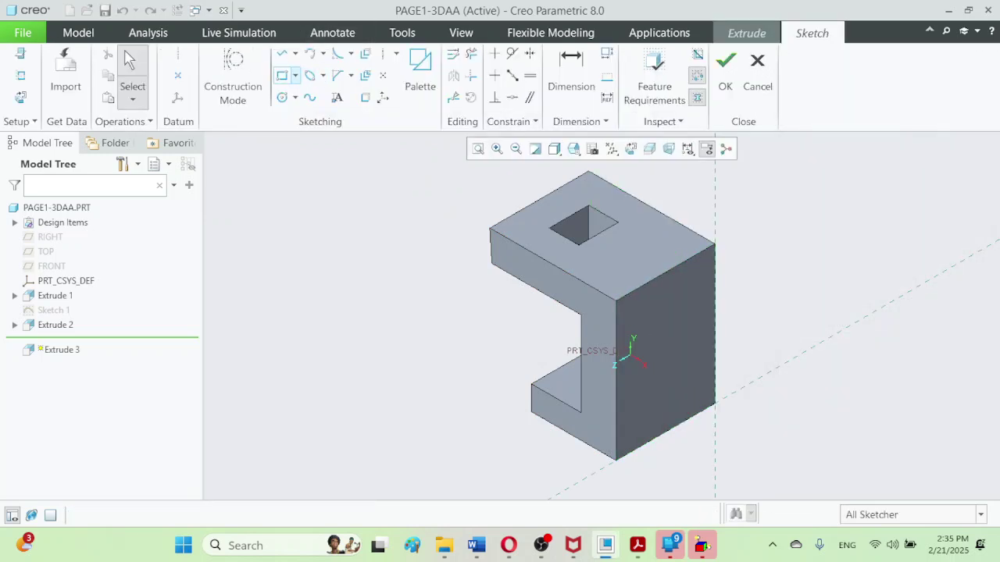
pyautogui.click(282, 75)
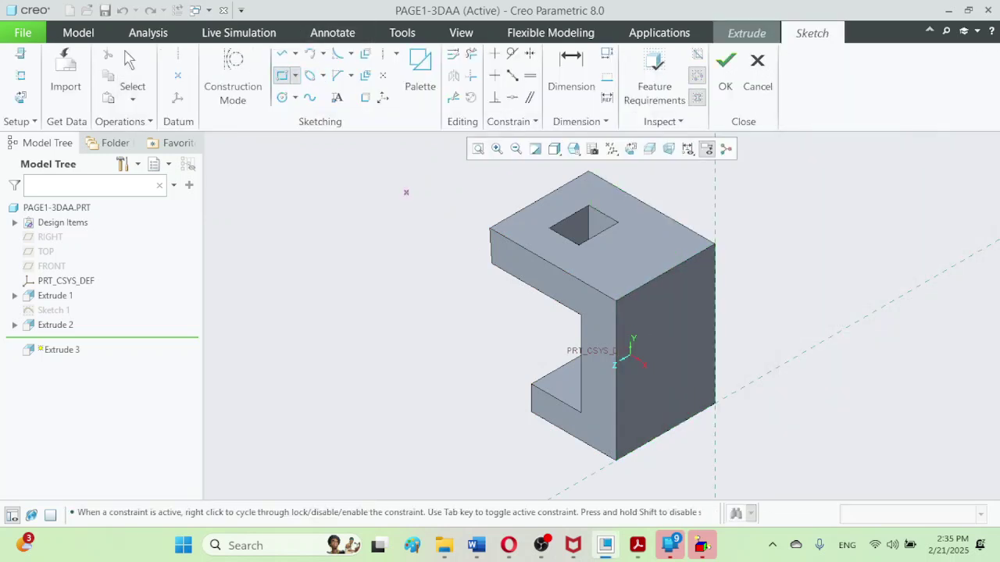
pyautogui.click(658, 332)
pyautogui.click(685, 384)
pyautogui.click(131, 71)
pyautogui.click(129, 59)
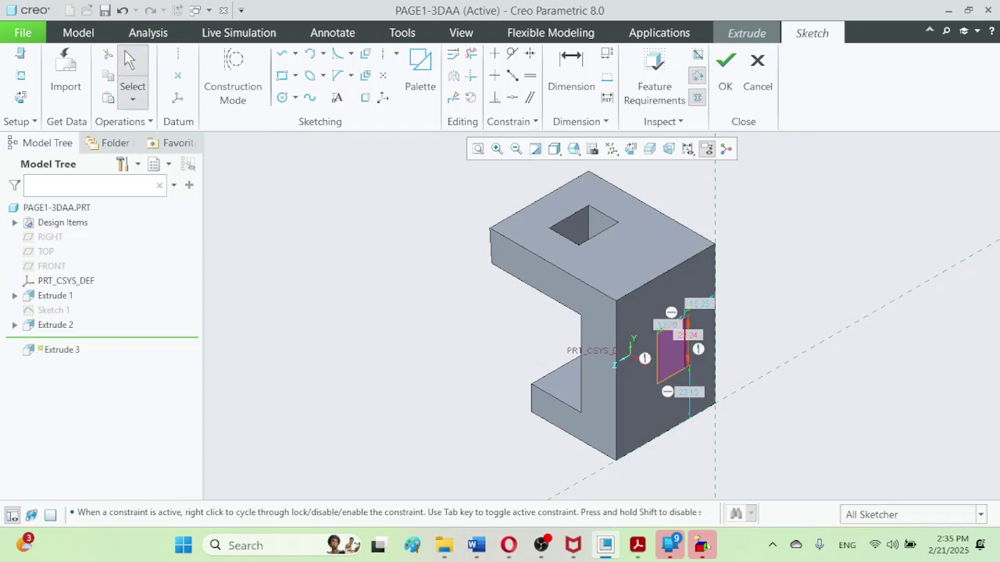
# - Check the side opening's size in the Square Clip drawing and make the rectangle's vertical and horizontal sides equal
pyautogui.doubleClick(689, 334)
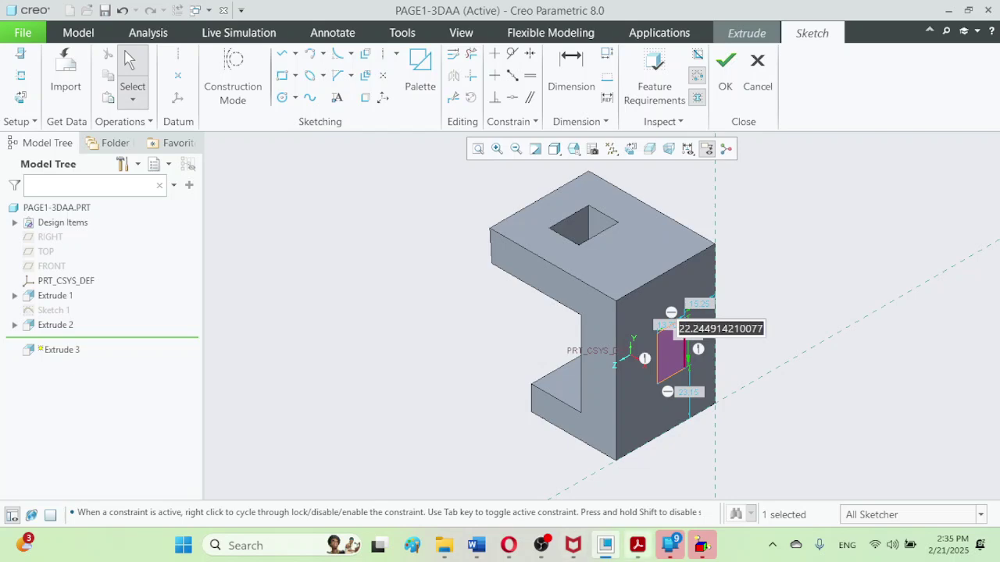
pyautogui.click(637, 545)
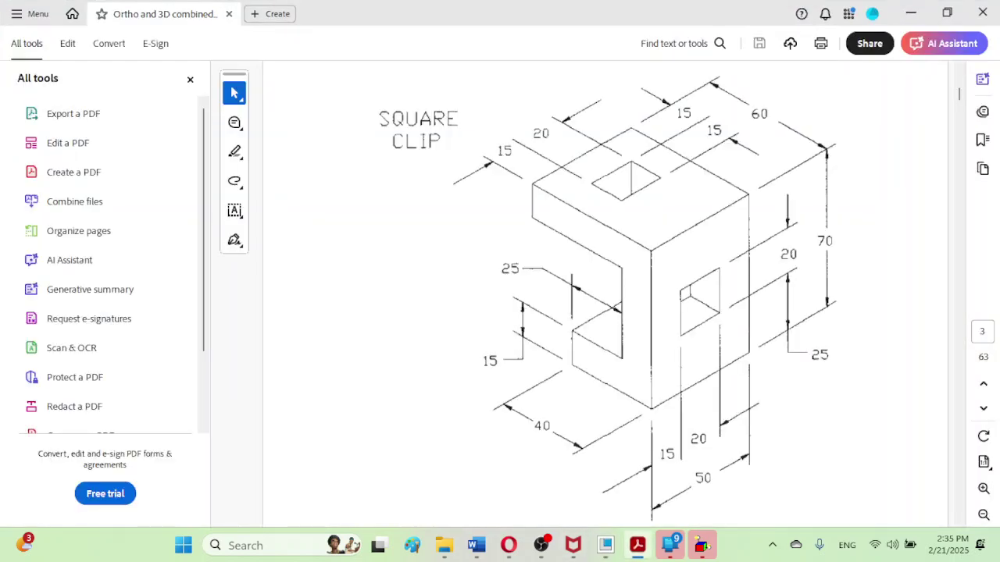
pyautogui.hotkey('alt', 'Tab')
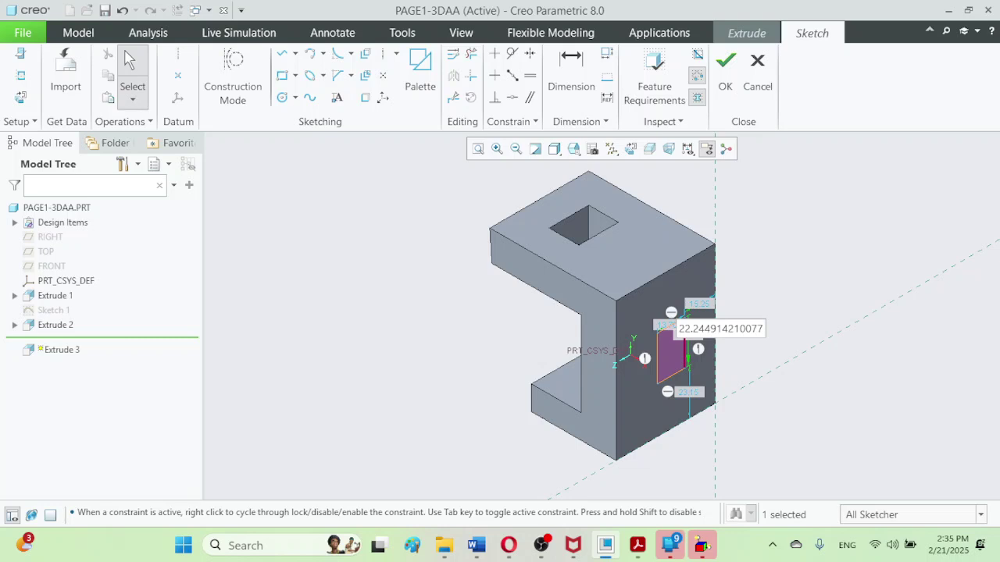
pyautogui.click(529, 75)
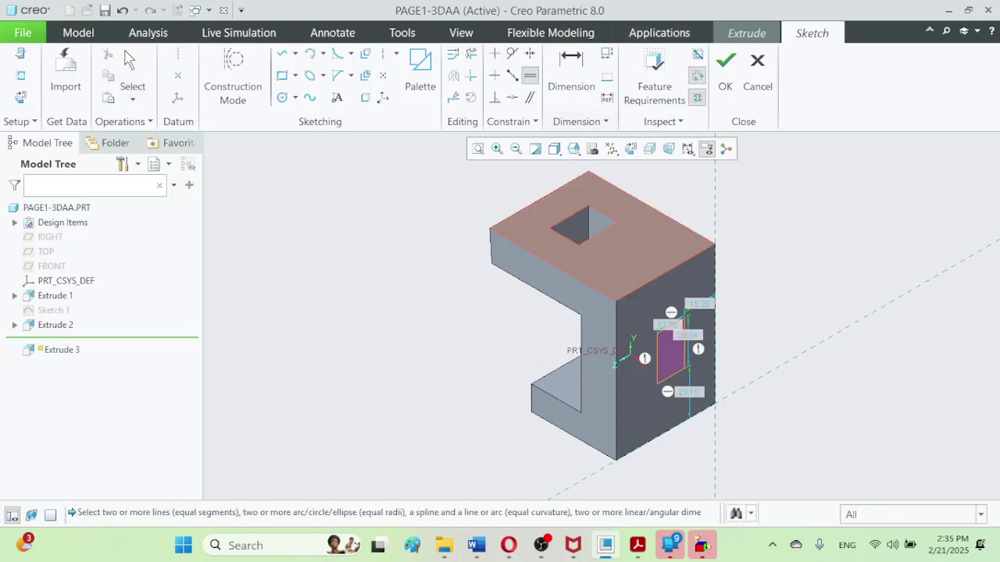
pyautogui.click(685, 351)
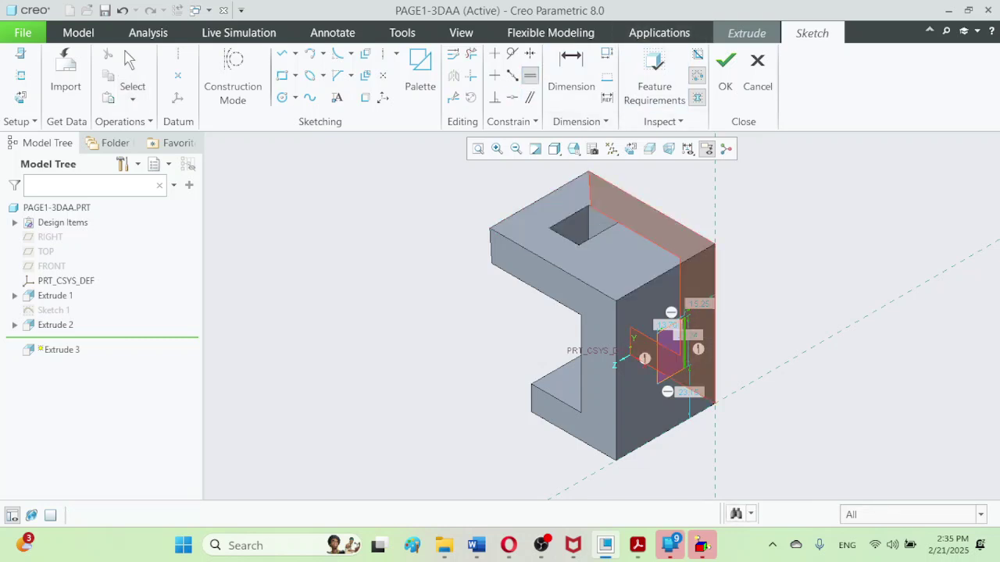
pyautogui.click(657, 359)
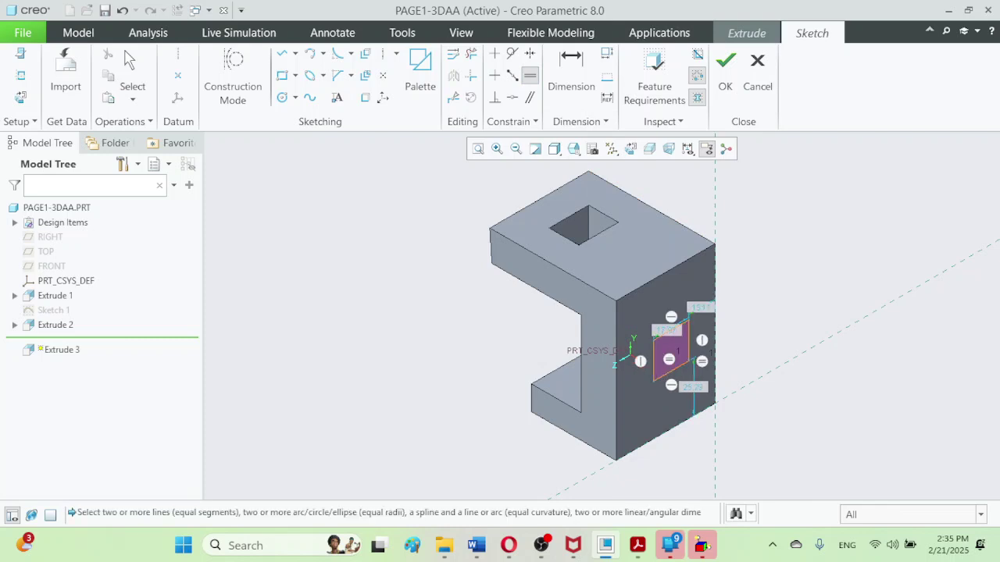
pyautogui.press('Escape')
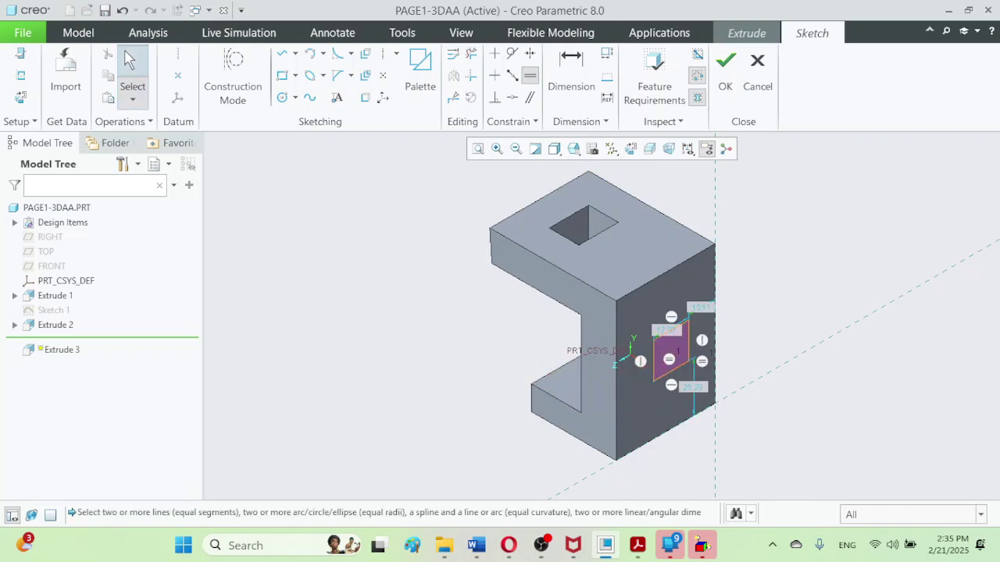
# - Set the side length of the square sketched on the part's side face to 20
pyautogui.moveTo(670, 331); pyautogui.dragTo(660, 331)
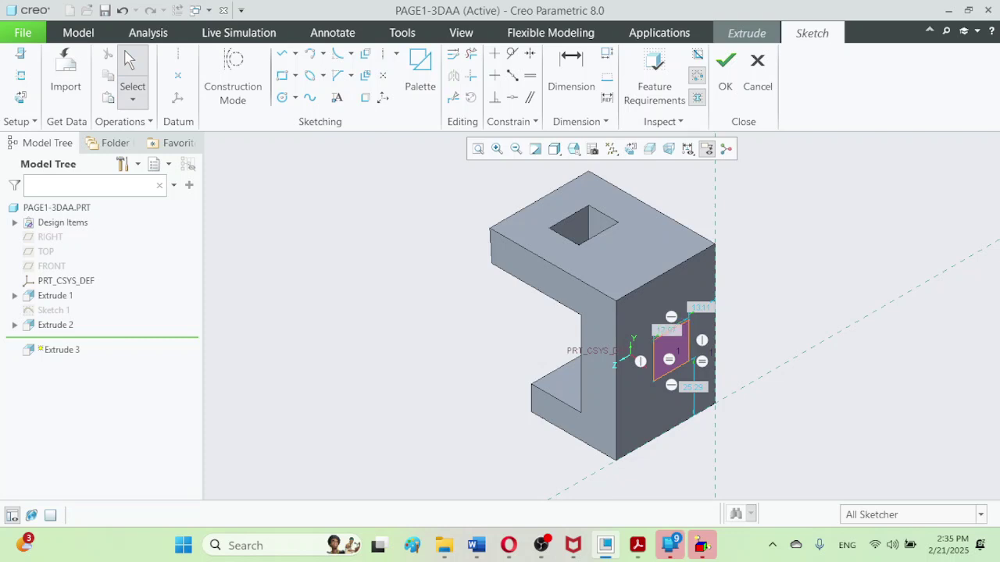
pyautogui.doubleClick(667, 329)
pyautogui.write('20')
pyautogui.press('Return')
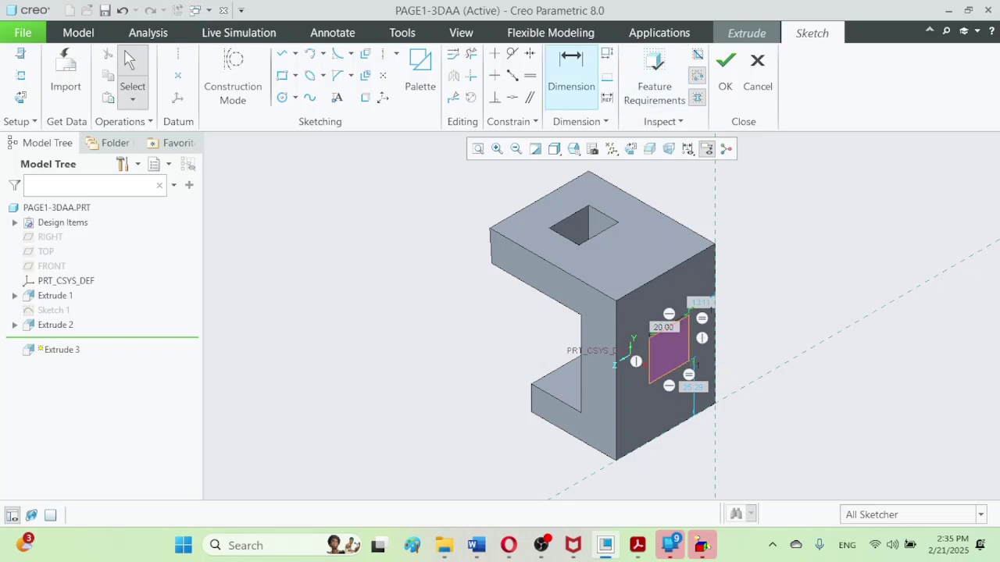
# - Dimension the square's lower edge 25 from the horizontal reference along the part's base, checking the value against the SQUARE CLIP drawing
pyautogui.click(571, 74)
pyautogui.click(669, 372)
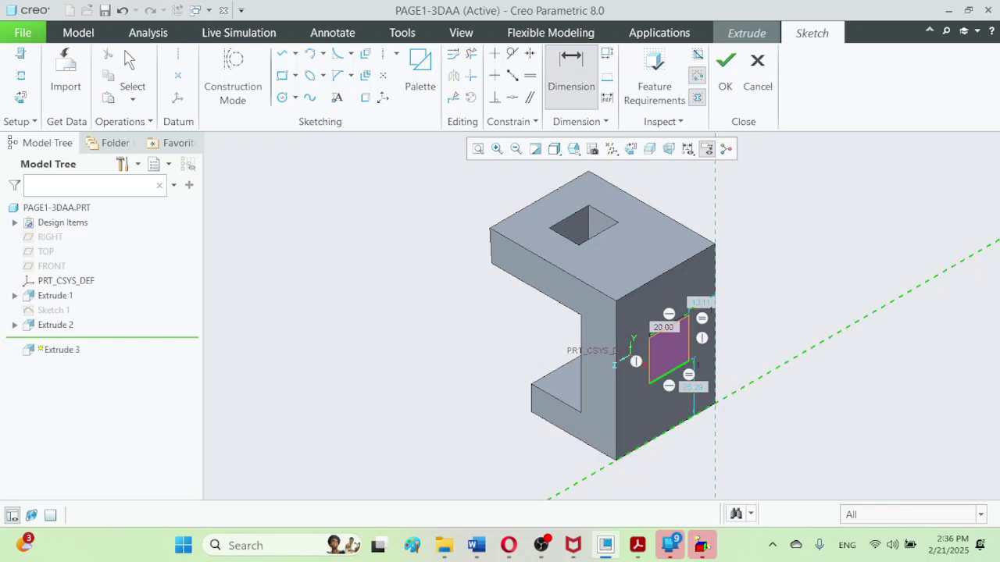
pyautogui.middleClick(752, 354)
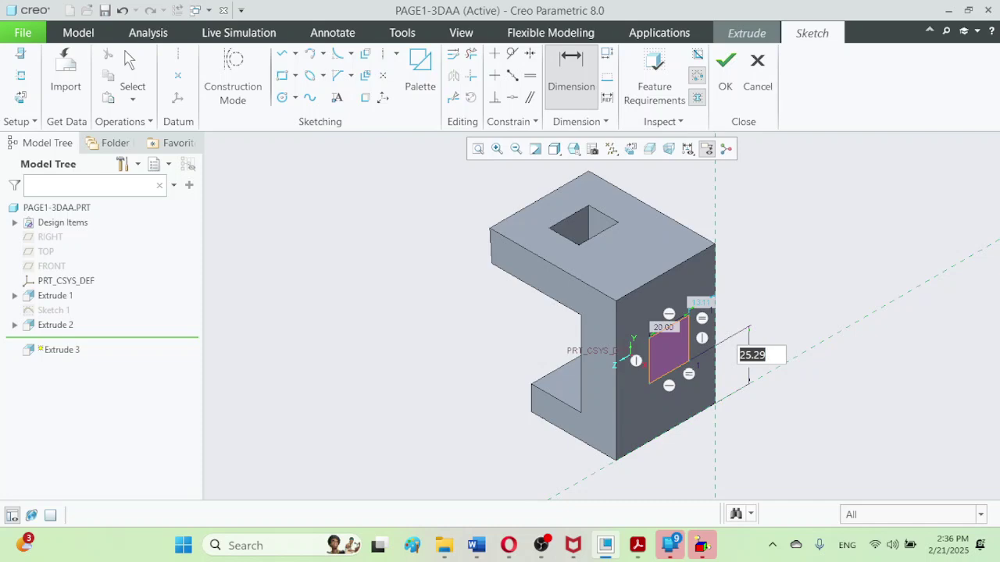
pyautogui.click(638, 546)
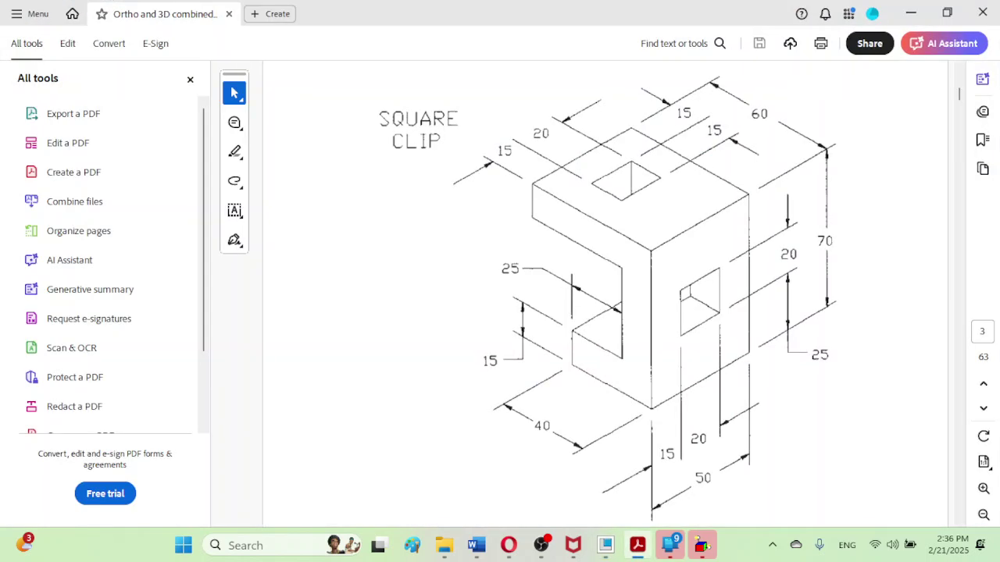
pyautogui.click(637, 545)
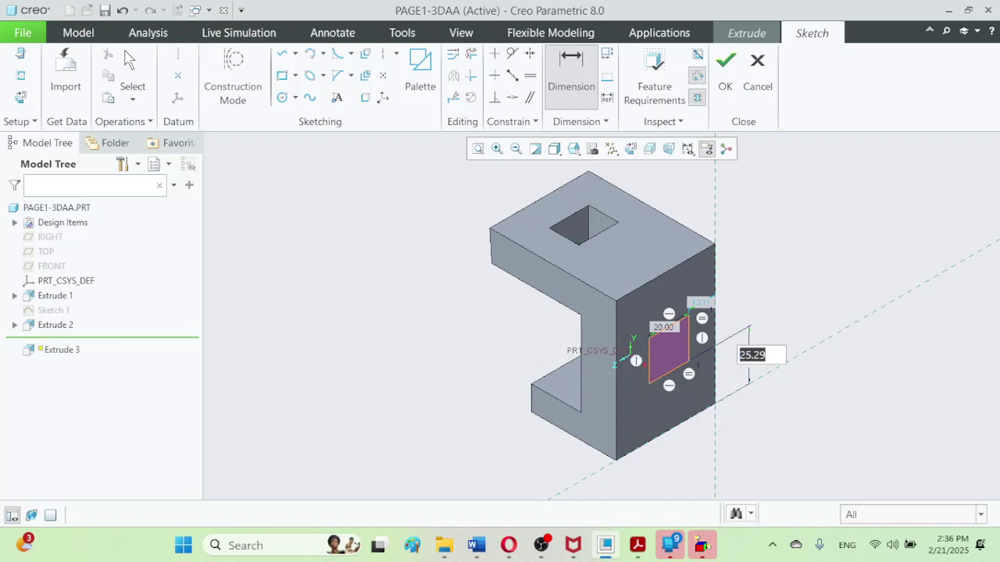
pyautogui.press('BackSpace')
pyautogui.write('25')
pyautogui.press('Return')
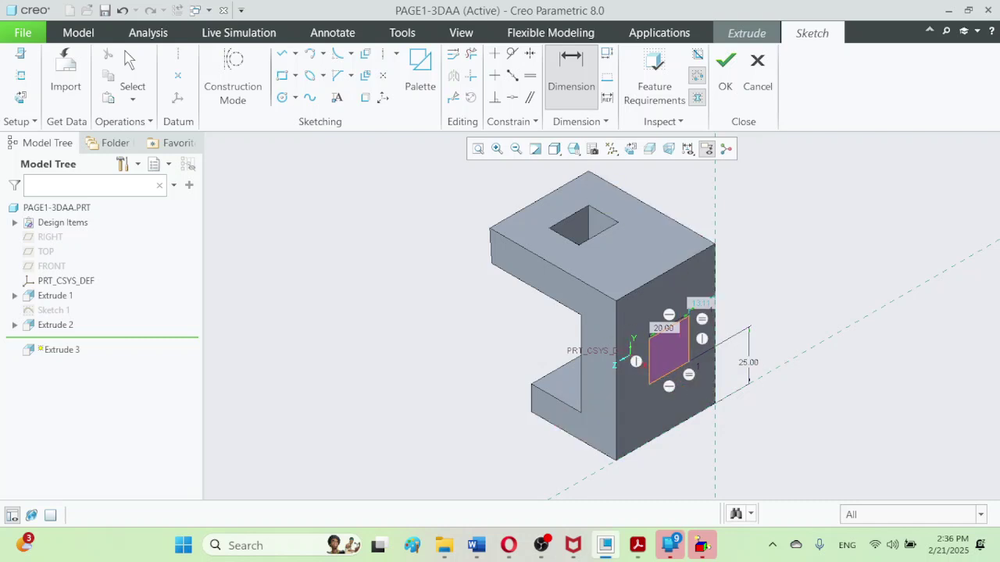
# - Check the SQUARE CLIP drawing and dimension the square's near vertical edge 15 from the C-shaped front face
pyautogui.click(637, 545)
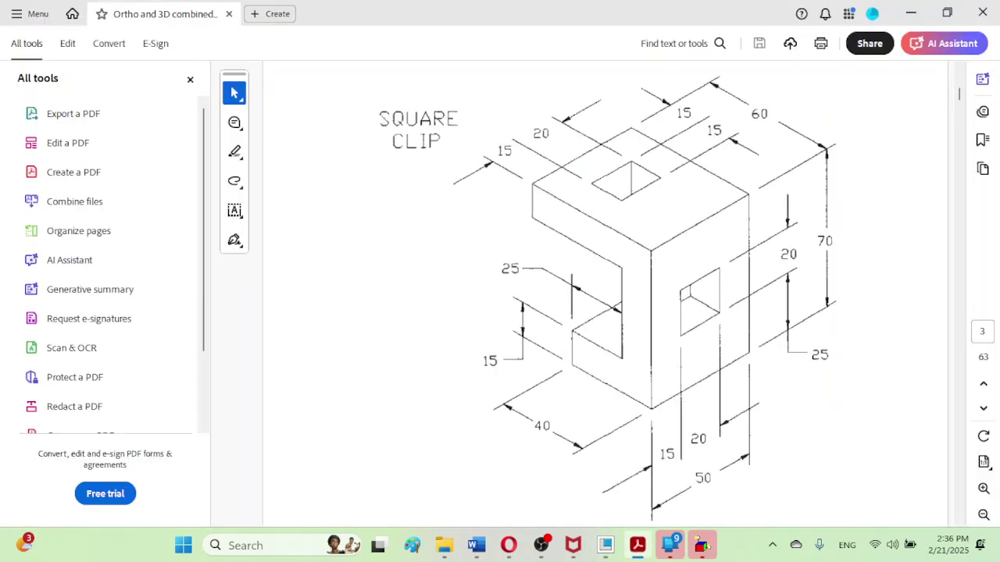
pyautogui.click(637, 545)
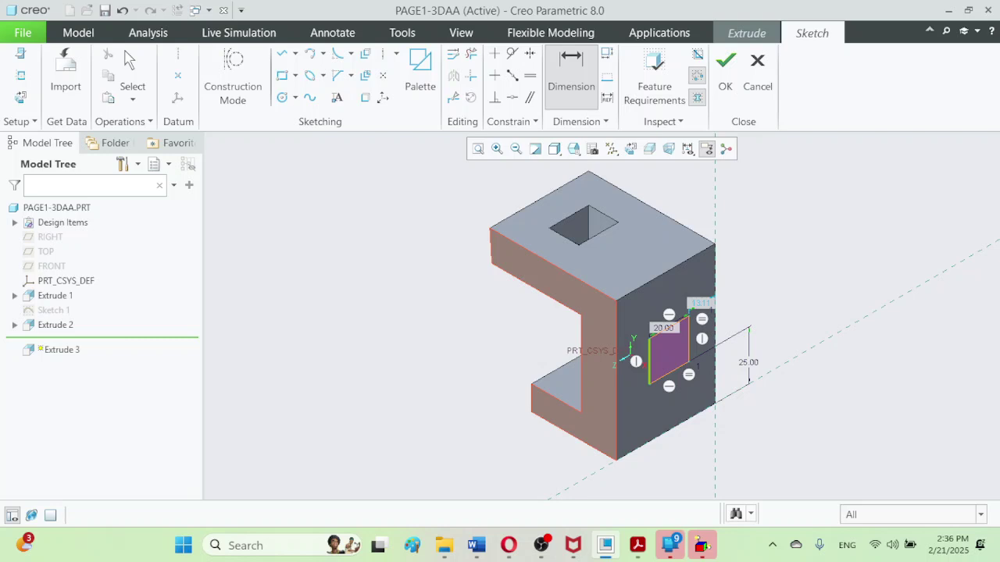
pyautogui.click(617, 370)
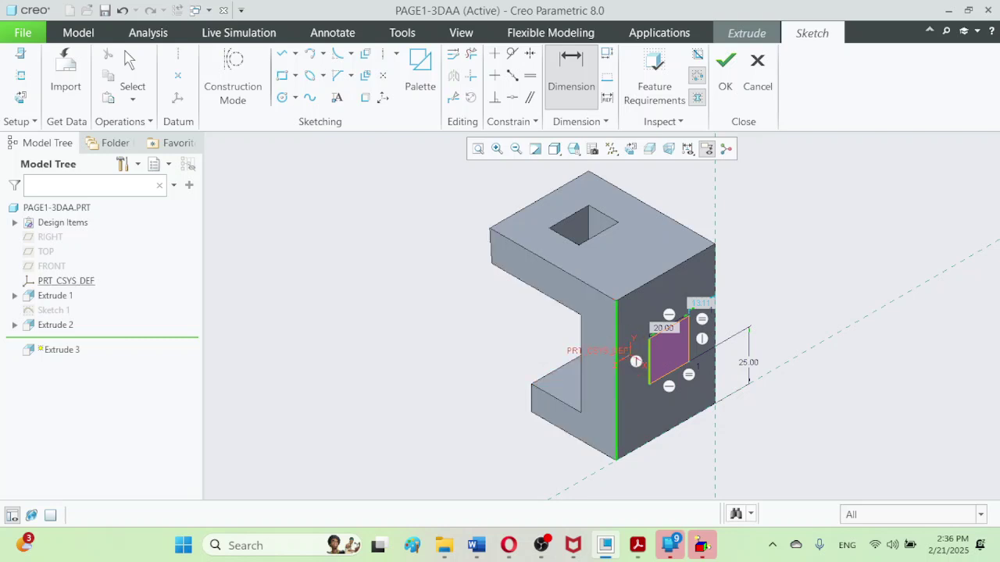
pyautogui.middleClick(636, 410)
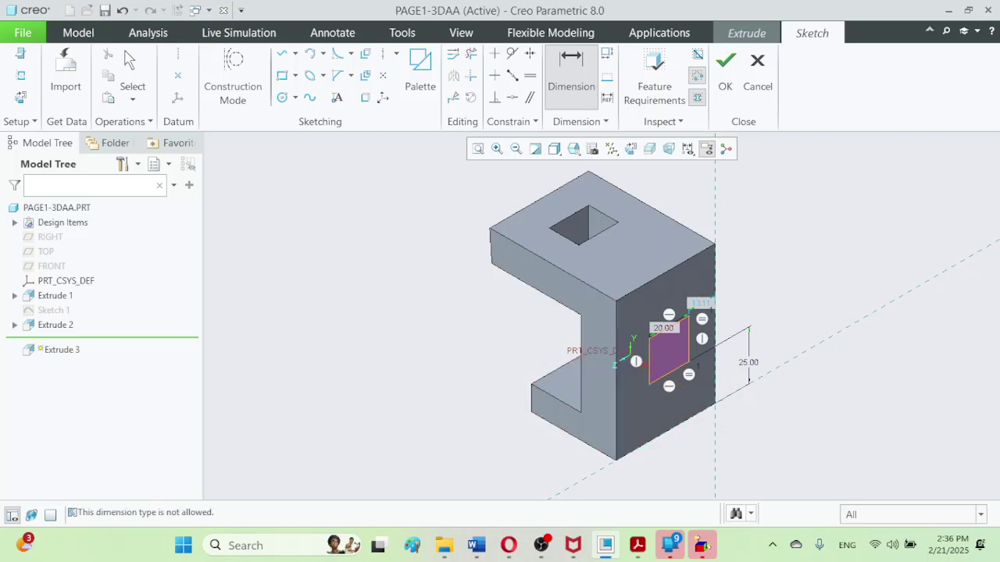
pyautogui.click(650, 361)
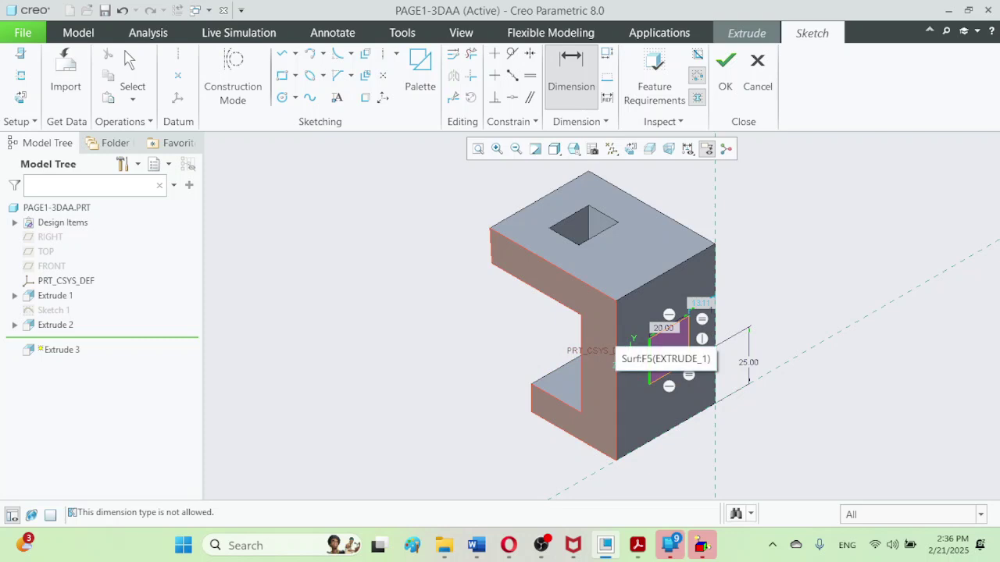
pyautogui.click(614, 353)
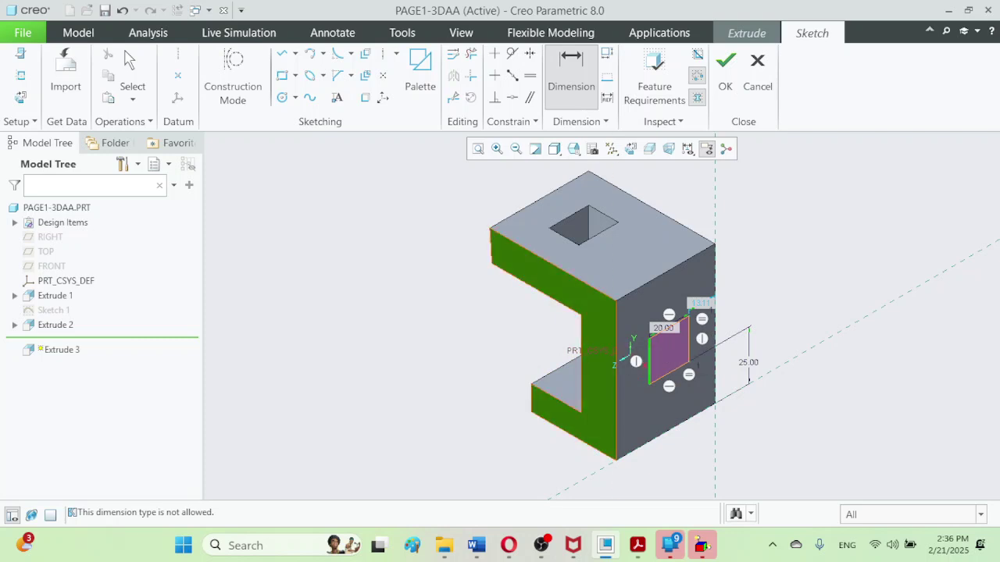
pyautogui.middleClick(631, 408)
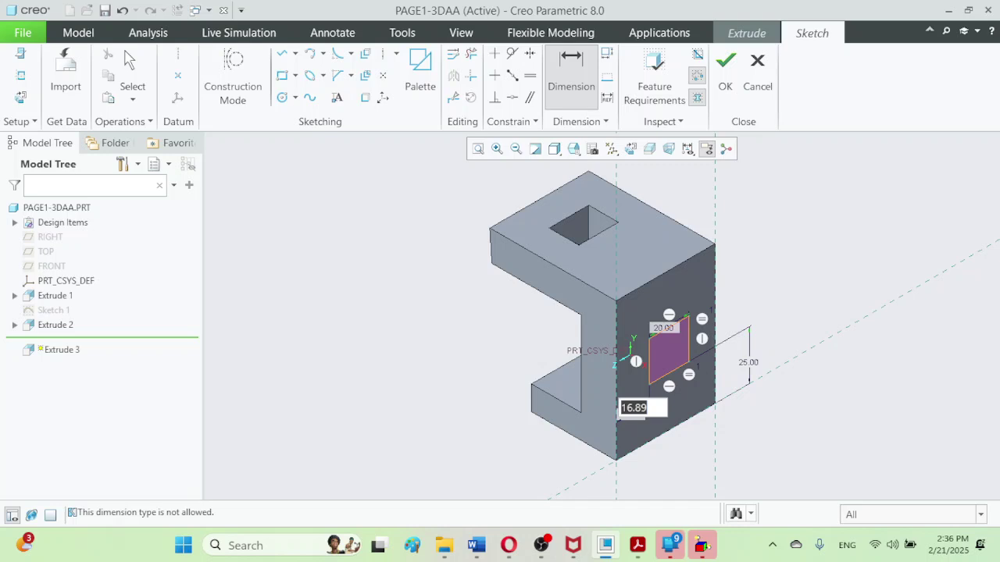
pyautogui.write('15')
pyautogui.press('Return')
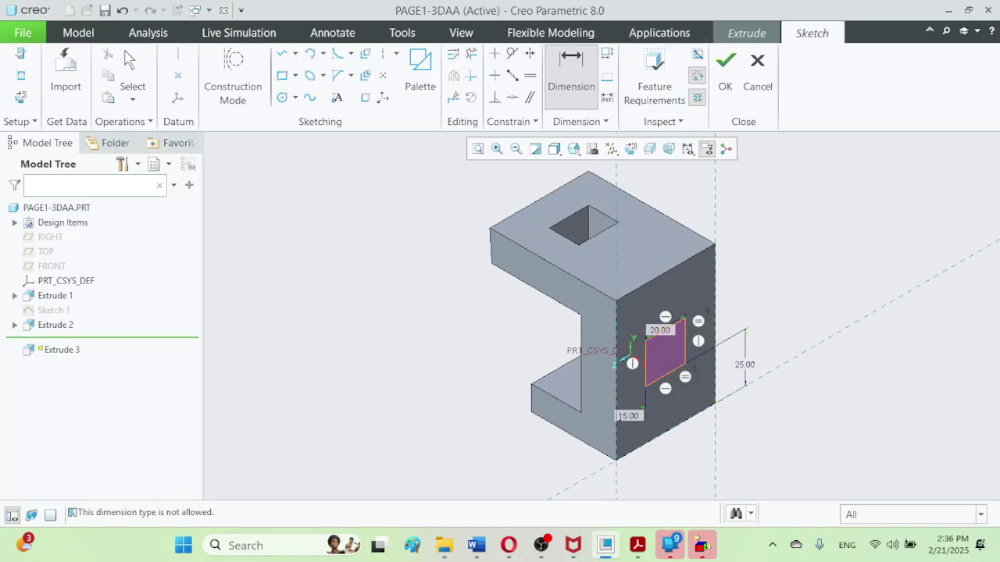
# - Finish the sketch and extrude the square 52.90 into the part as a material-removing cut through the wall
pyautogui.click(726, 72)
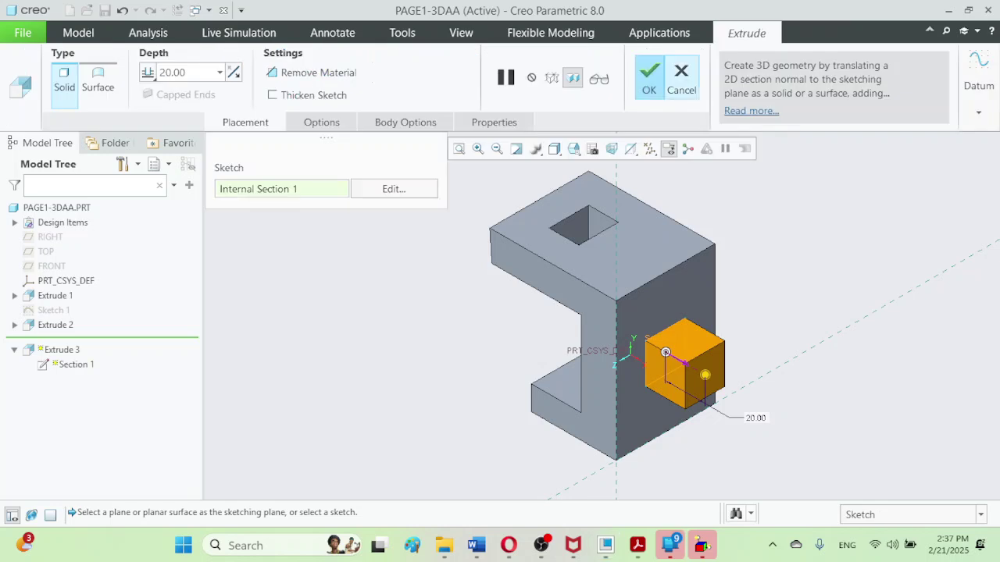
pyautogui.moveTo(705, 375); pyautogui.dragTo(561, 292)
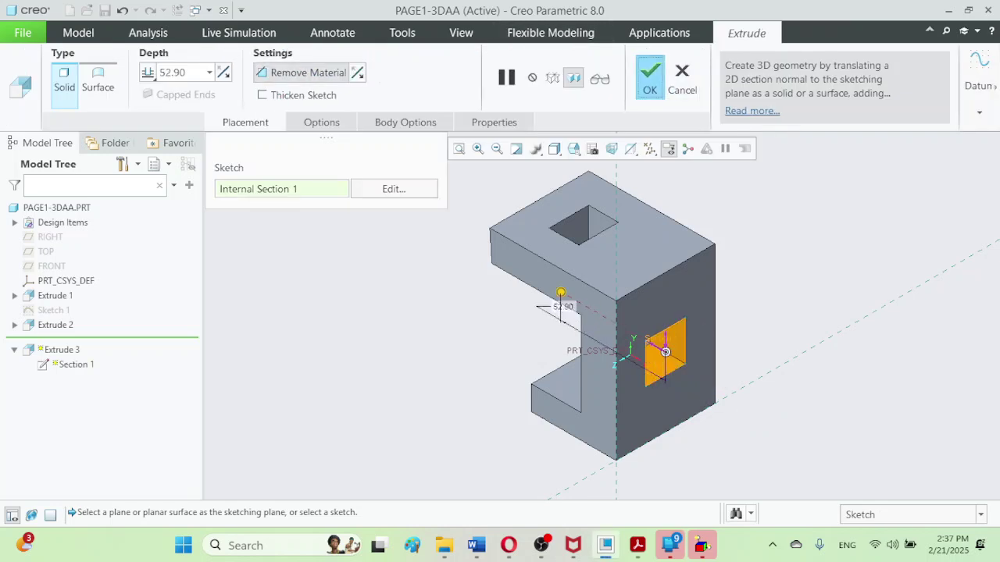
pyautogui.click(650, 78)
pyautogui.click(781, 274)
pyautogui.scroll(2, 791, 359)
pyautogui.moveTo(791, 359)
pyautogui.mouseDown(button='middle')
pyautogui.moveTo(812, 367)
pyautogui.moveTo(832, 351)
pyautogui.moveTo(820, 321)
pyautogui.moveTo(791, 359)
pyautogui.moveTo(828, 312)
pyautogui.mouseUp(button='middle')
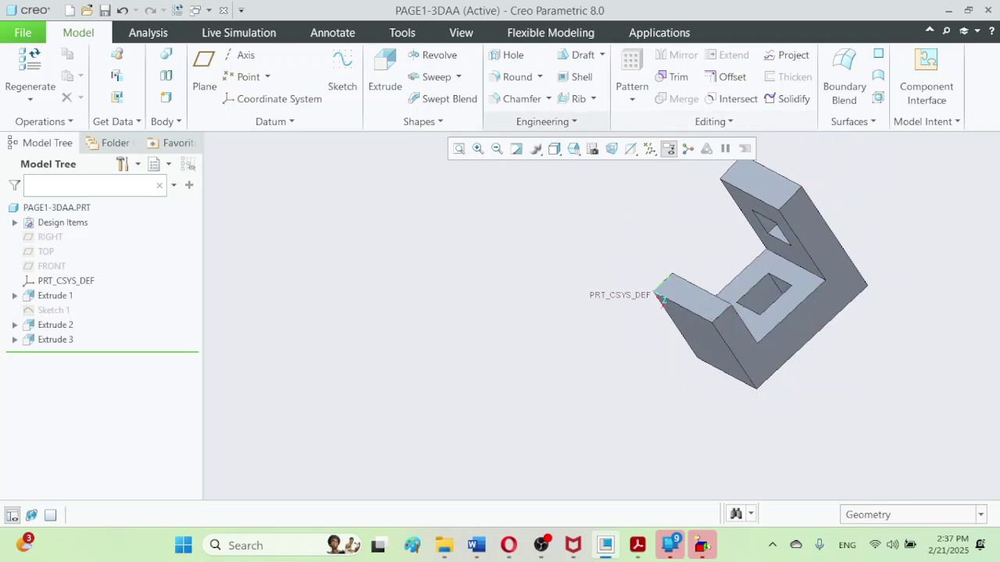
pyautogui.click(574, 148)
pyautogui.click(631, 163)
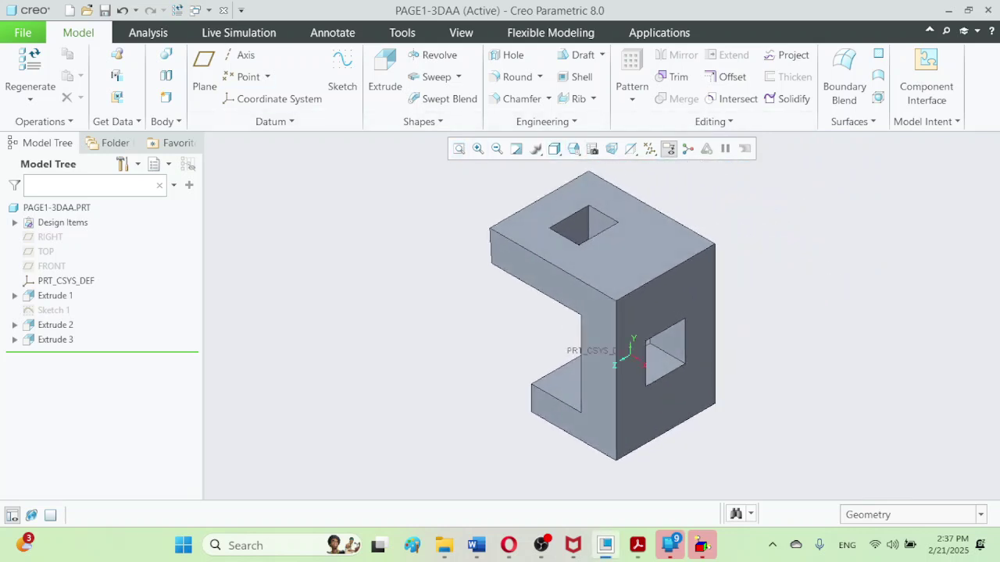
# - Switch to the exercise PDF in Acrobat and examine the dimensions of the next part, EX5-17 Millimeters
pyautogui.moveTo(605, 545)
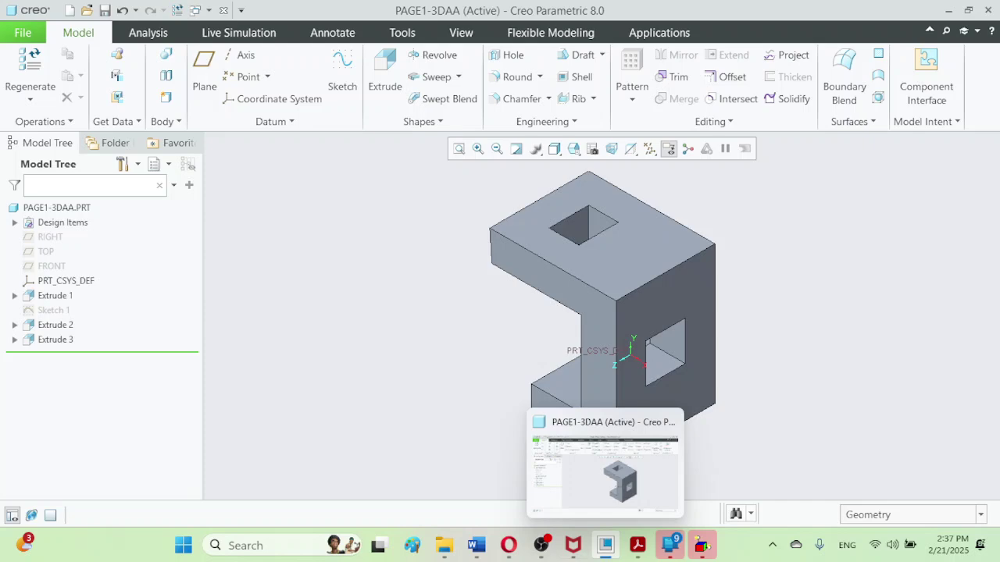
pyautogui.scroll(-10, 605, 296)
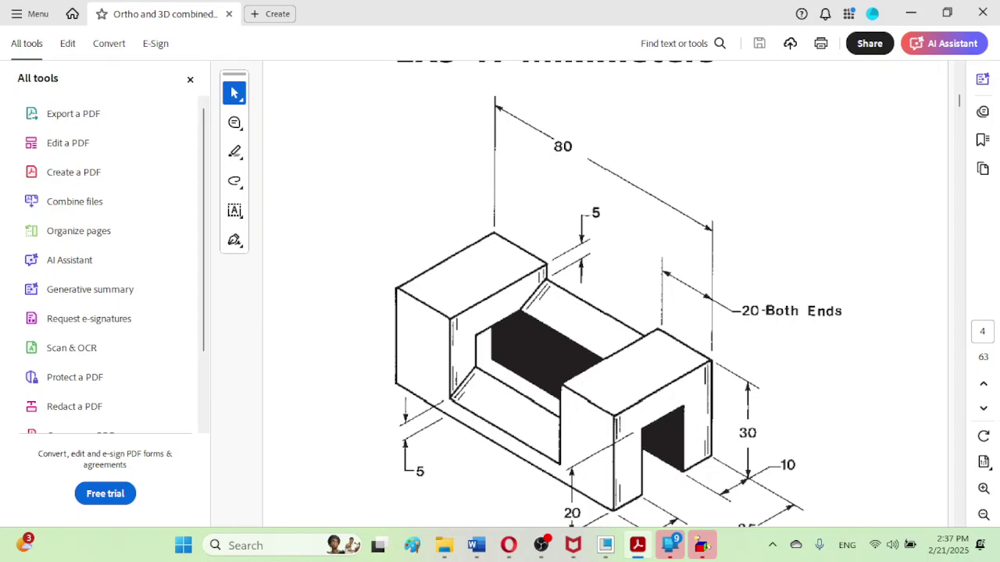
pyautogui.moveTo(540, 545)
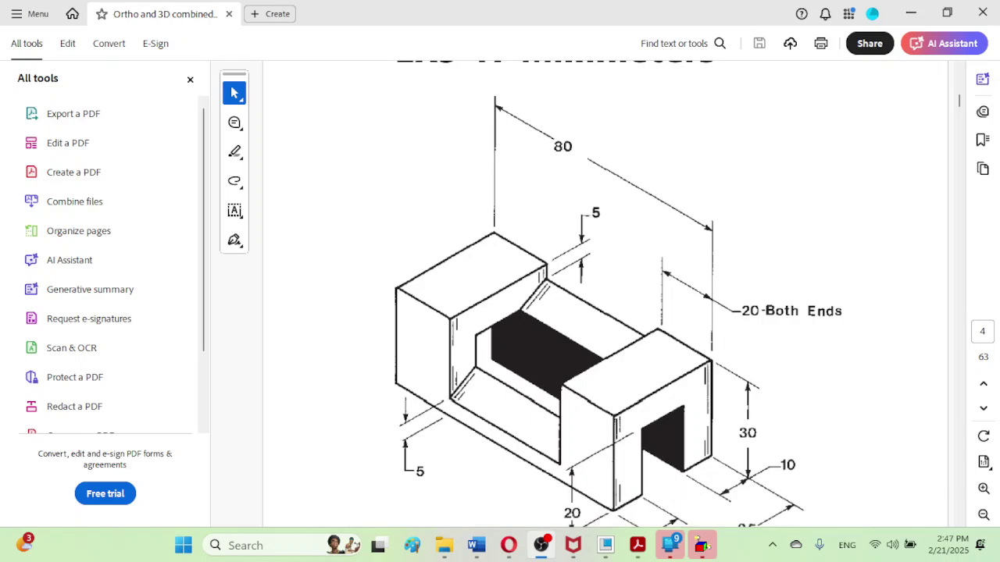
pyautogui.click(637, 545)
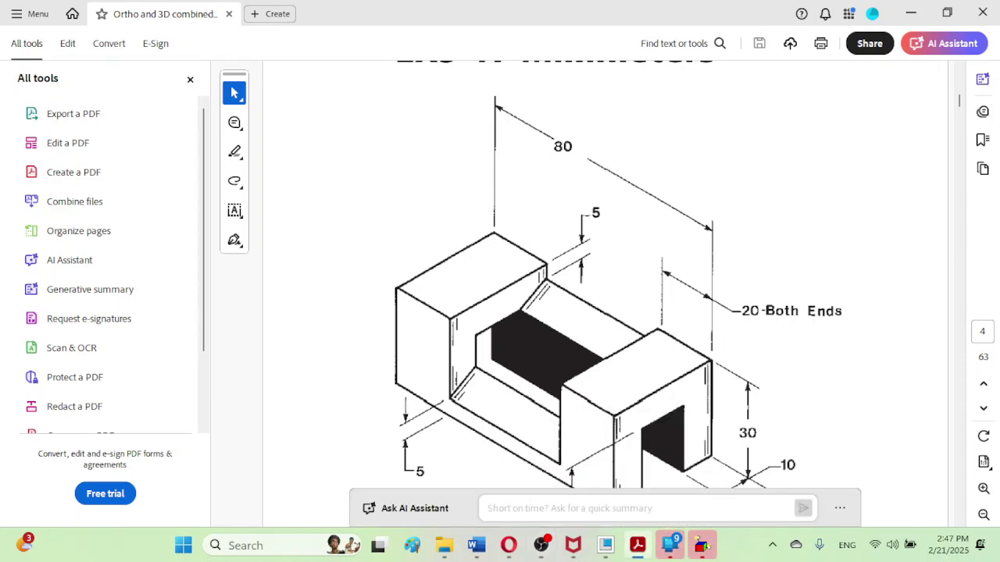
pyautogui.scroll(1, 605, 293)
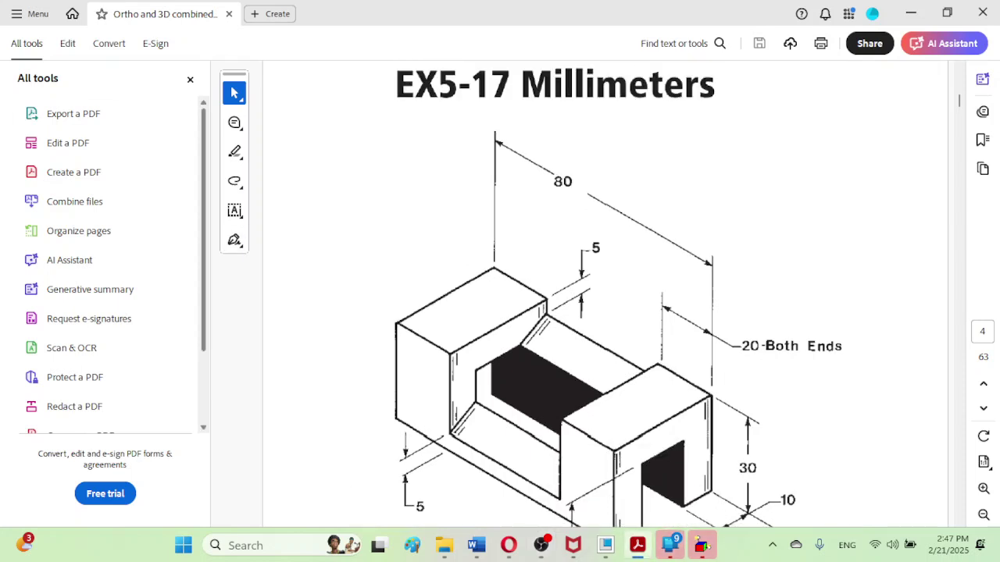
pyautogui.click(190, 78)
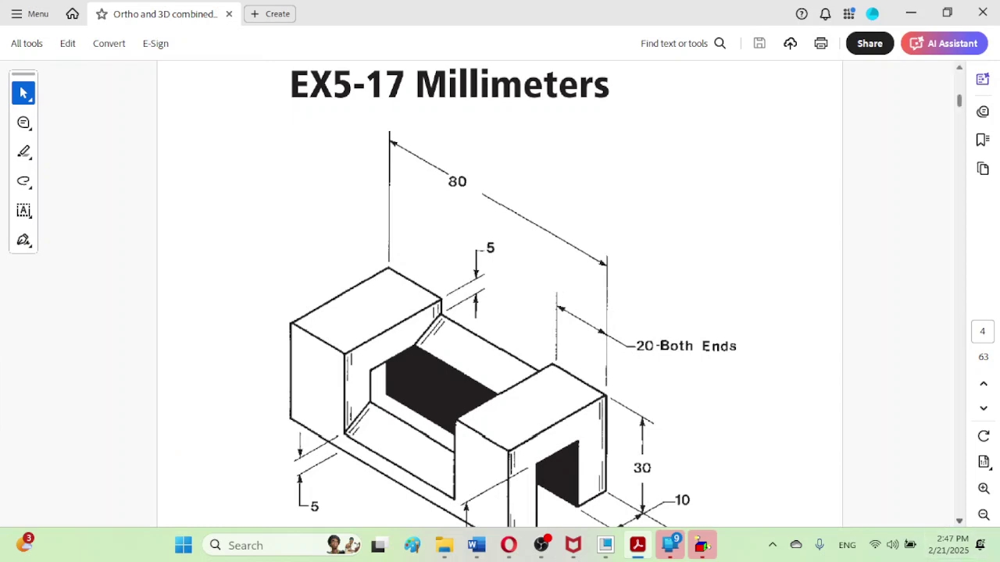
pyautogui.scroll(-1, 500, 294)
pyautogui.scroll(-1, 500, 294)
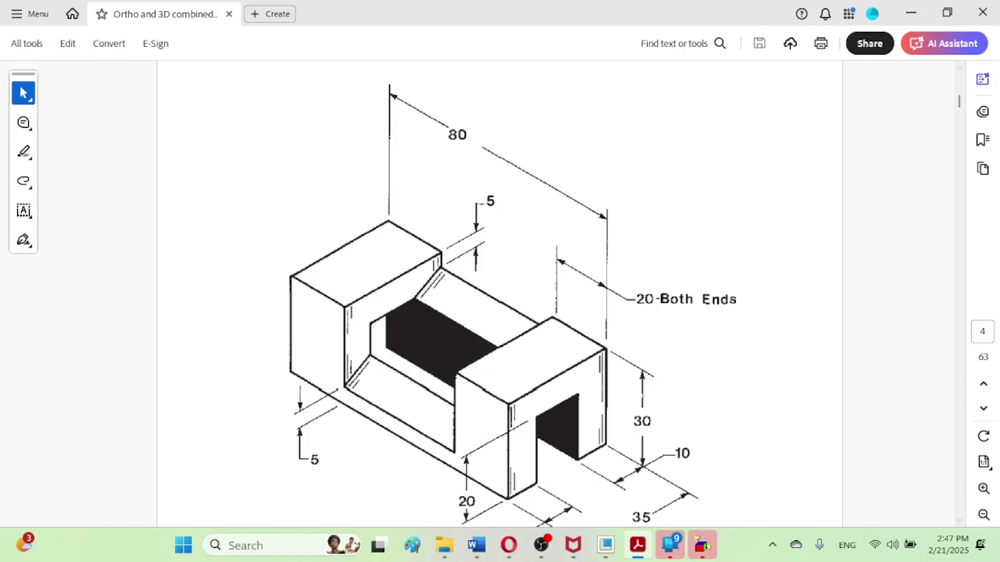
pyautogui.scroll(-3, 500, 294)
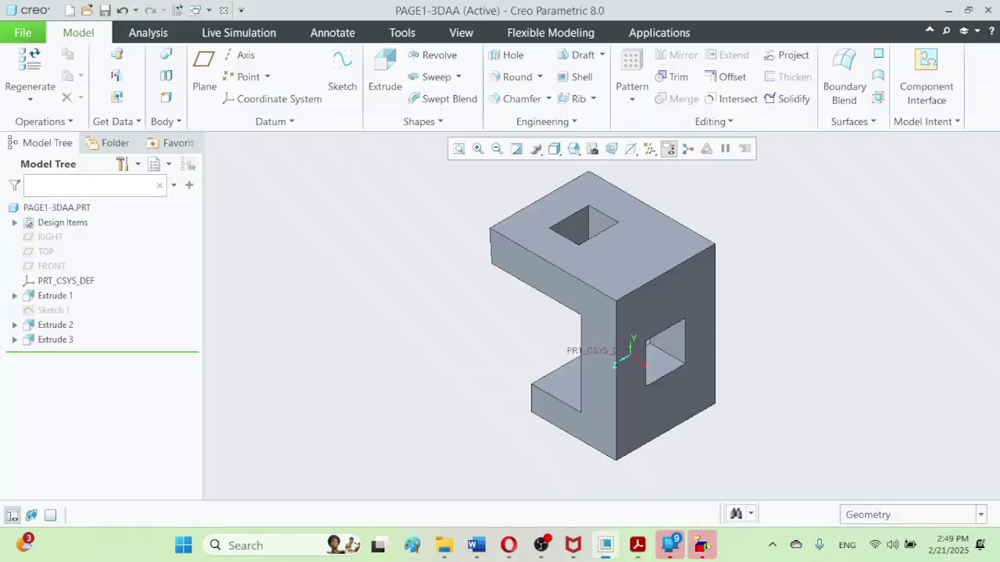
# - Switch back to Creo Parametric and delete Extrude 1 together with all its dependent features
pyautogui.click(605, 545)
pyautogui.click(55, 295)
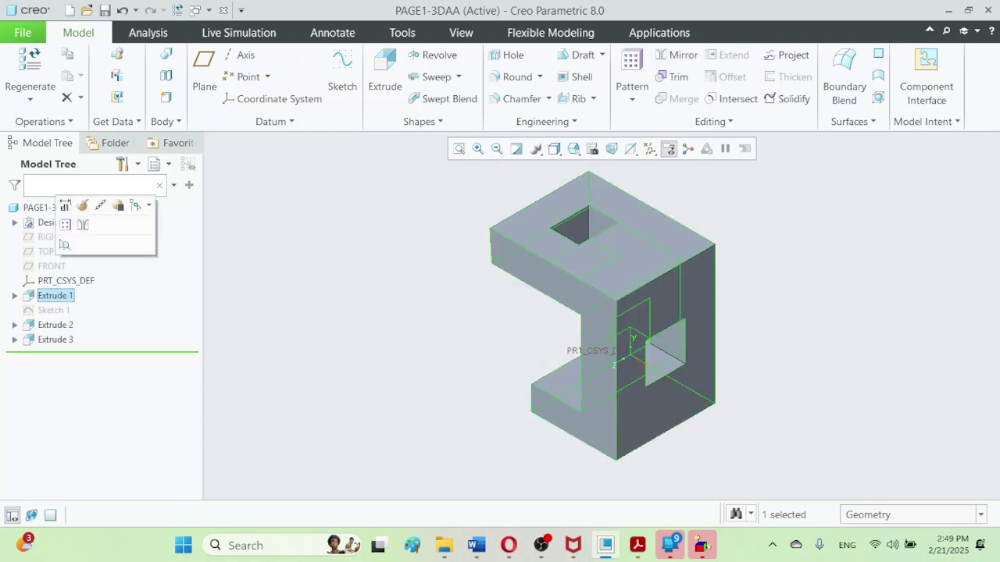
pyautogui.rightClick(55, 295)
pyautogui.click(88, 194)
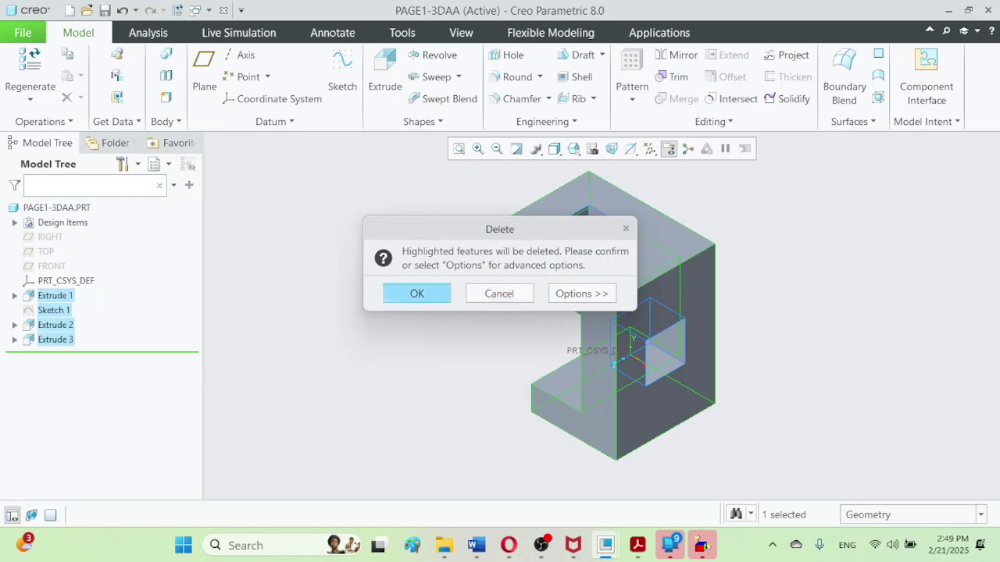
pyautogui.click(416, 293)
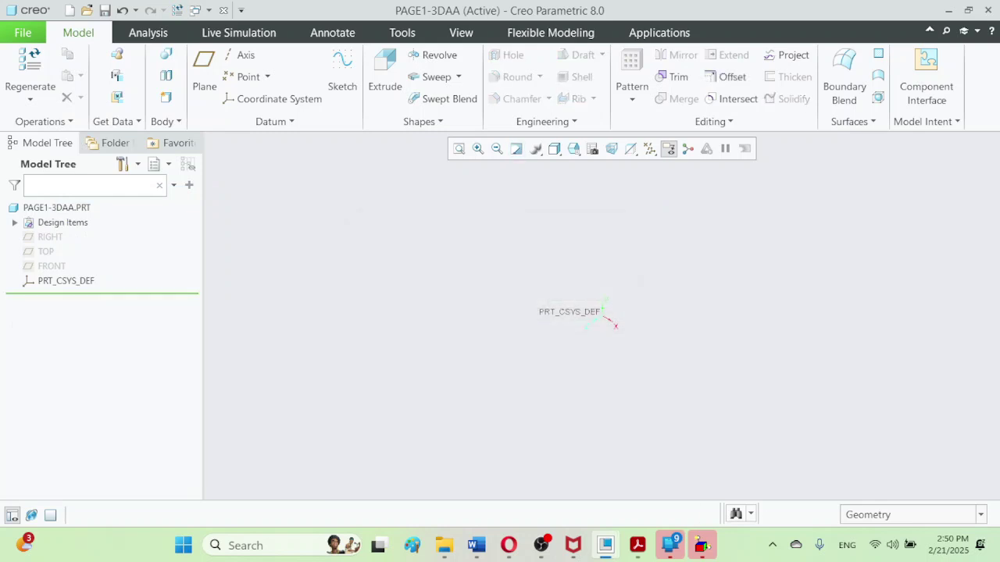
# - Check the part's dimensions in the PDF drawing, return to Creo and start a sketch on the RIGHT datum plane
pyautogui.click(637, 545)
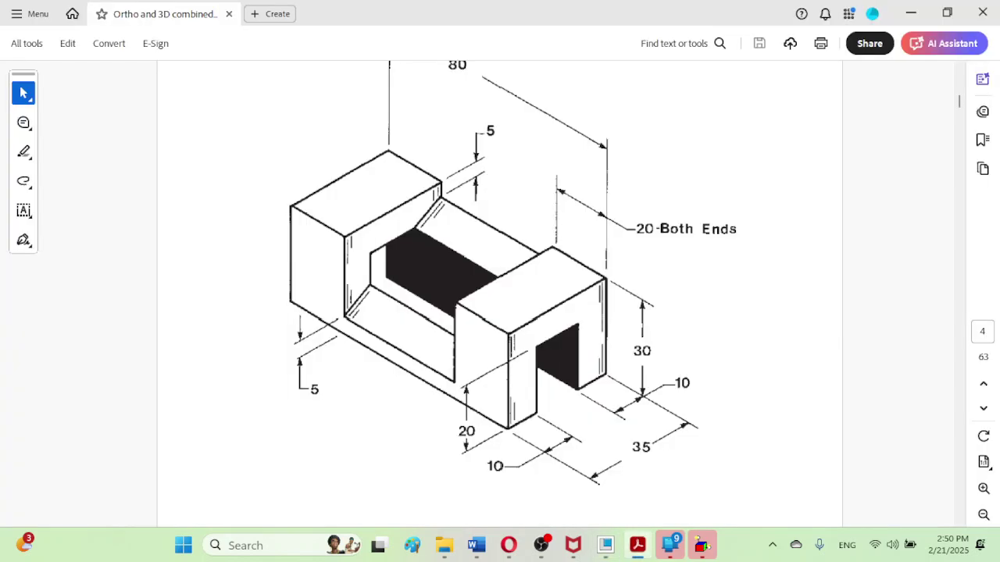
pyautogui.click(638, 545)
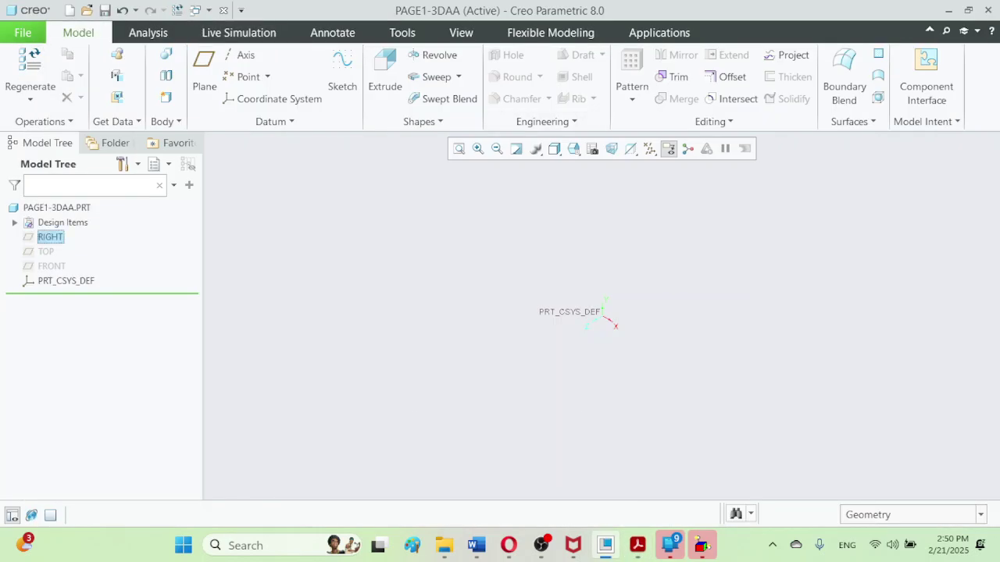
pyautogui.click(50, 236)
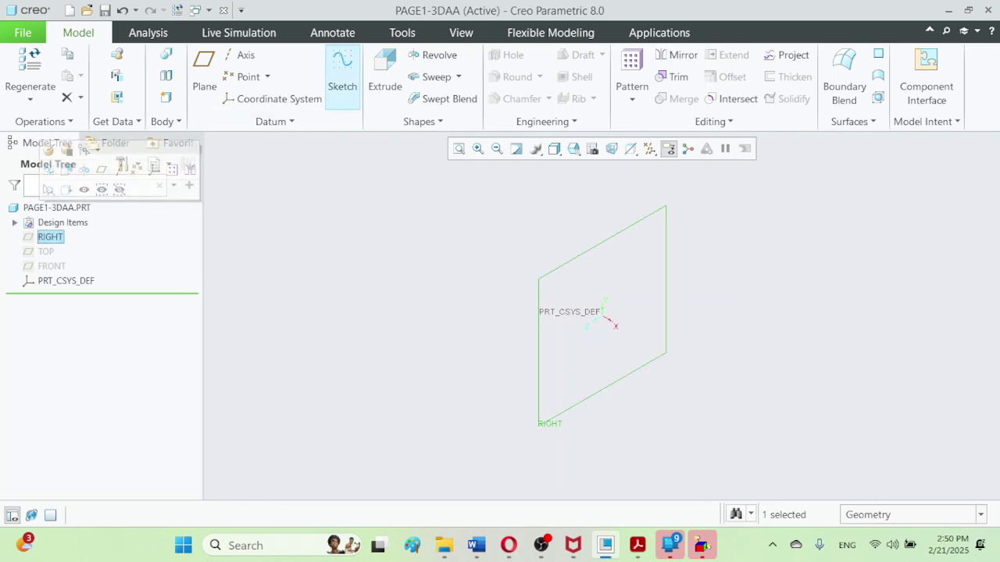
pyautogui.click(342, 77)
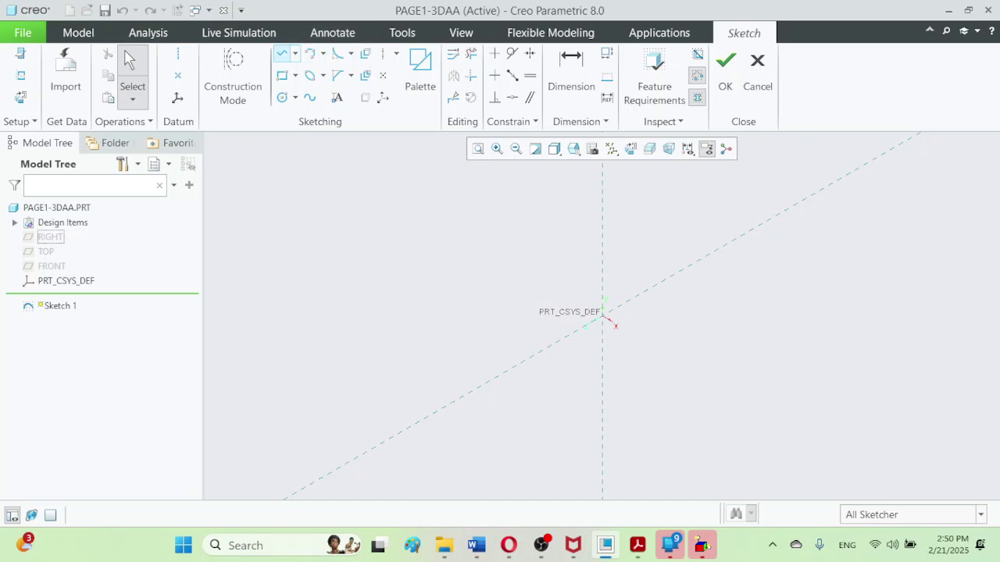
# - Consult the PDF drawing again and sketch a vertical line about 219 long upward from the origin
pyautogui.click(281, 53)
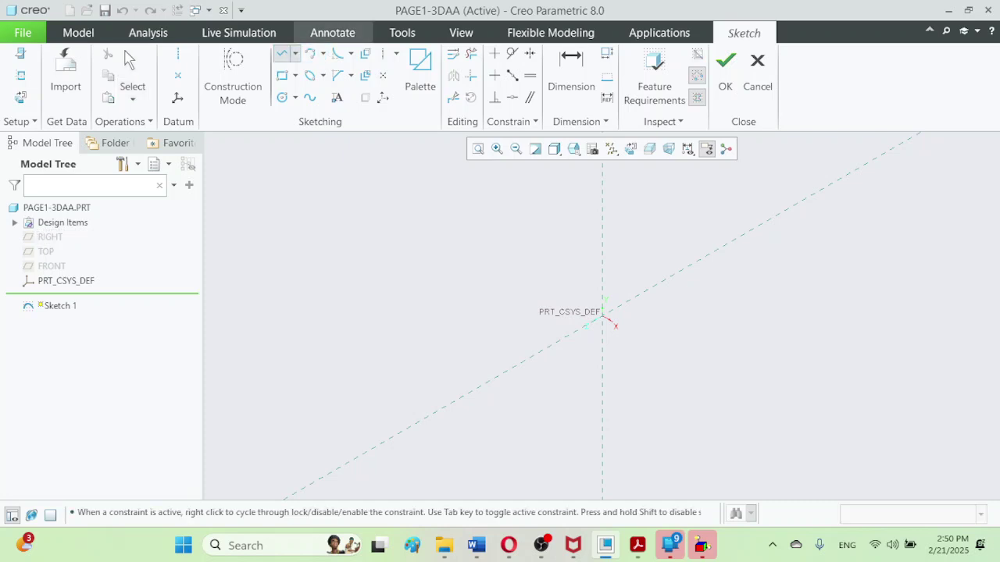
pyautogui.click(637, 546)
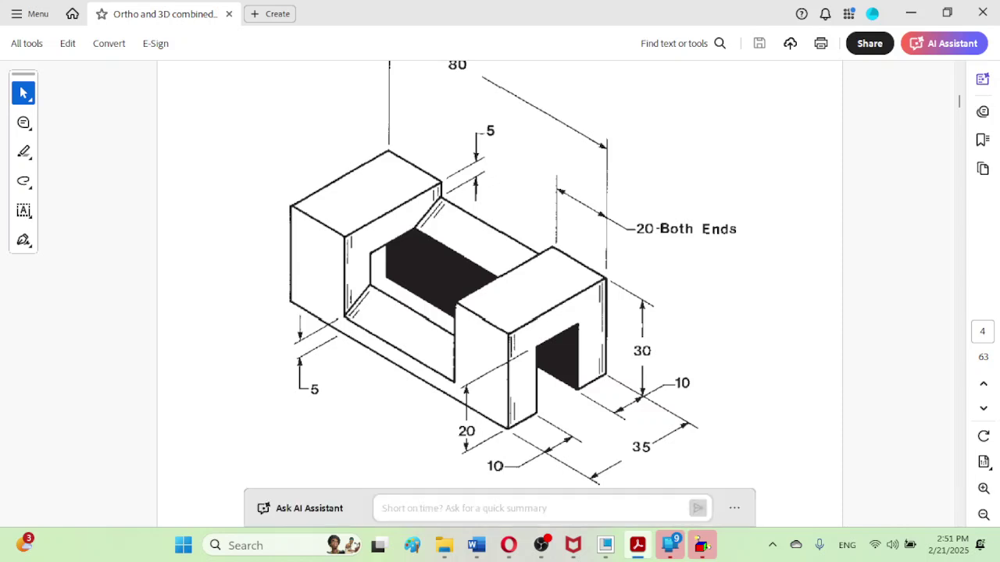
pyautogui.moveTo(605, 545)
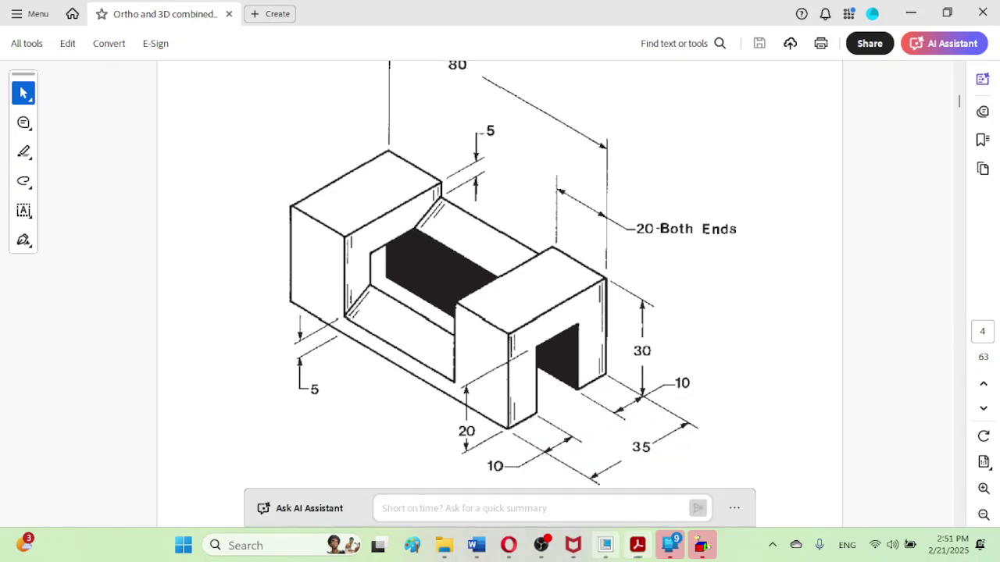
pyautogui.click(605, 545)
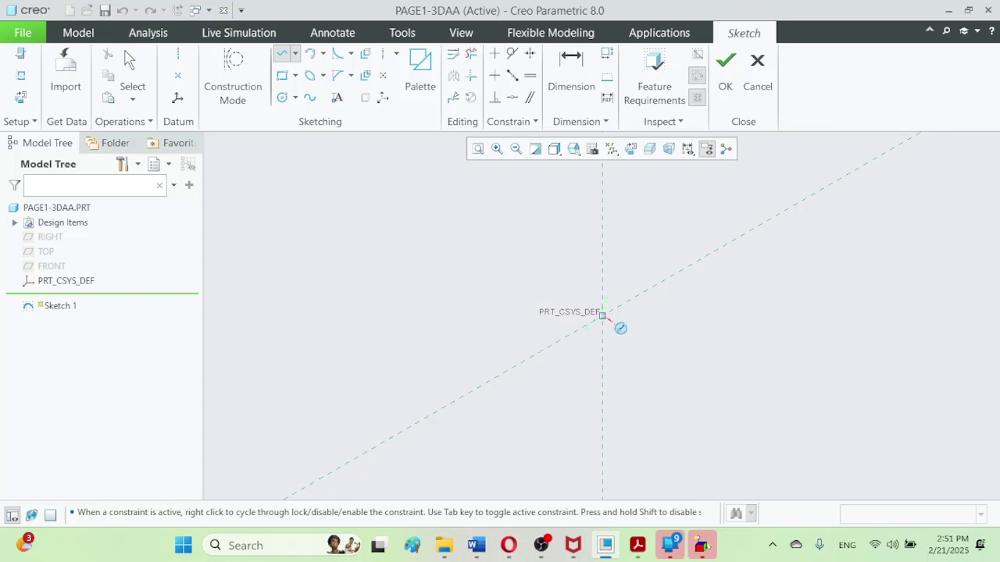
pyautogui.click(602, 316)
pyautogui.click(603, 251)
pyautogui.middleClick(602, 303)
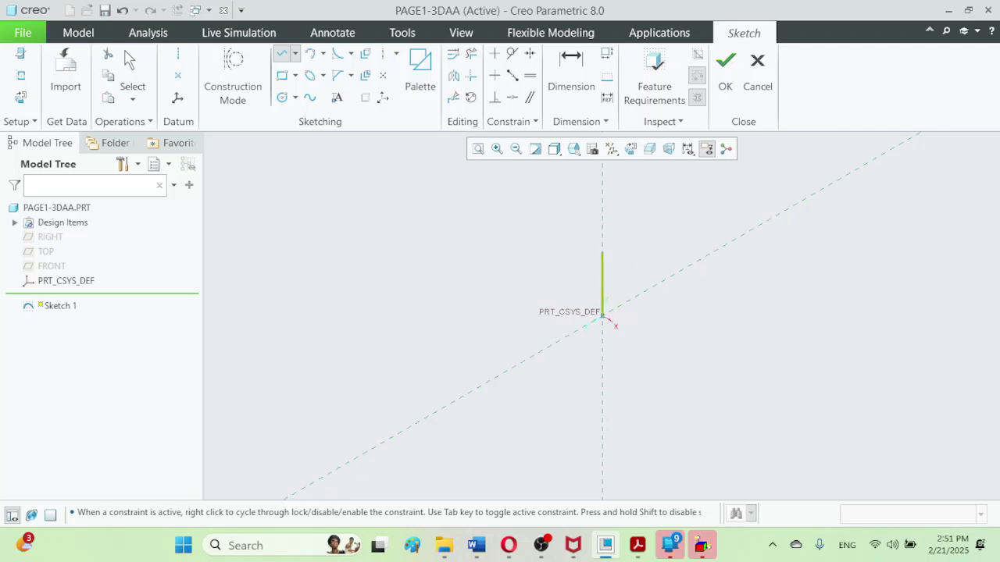
pyautogui.middleClick(603, 328)
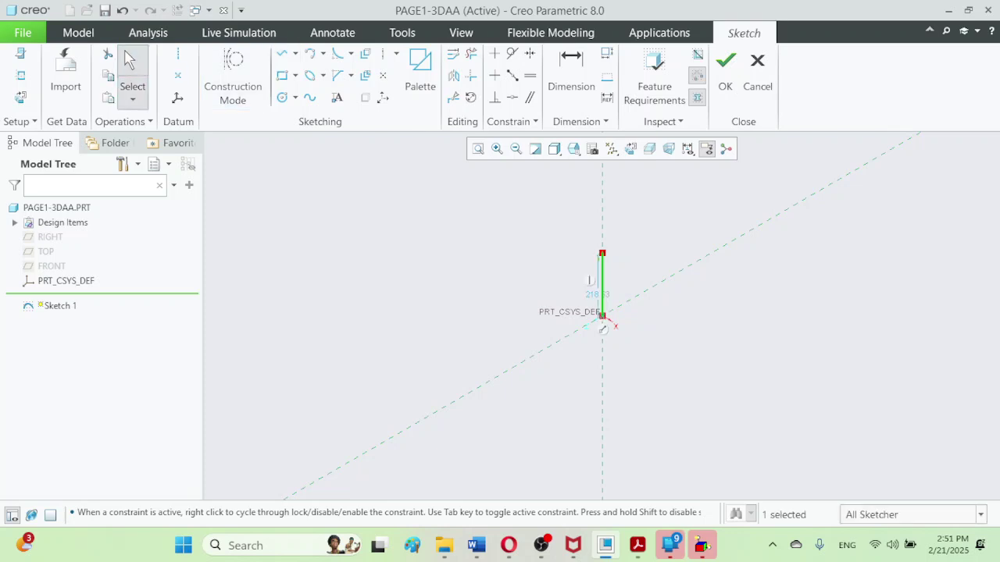
# - Check the height in the drawing, set the vertical line's length to 30 and place its dimension closer to the line
pyautogui.click(597, 294)
pyautogui.doubleClick(597, 294)
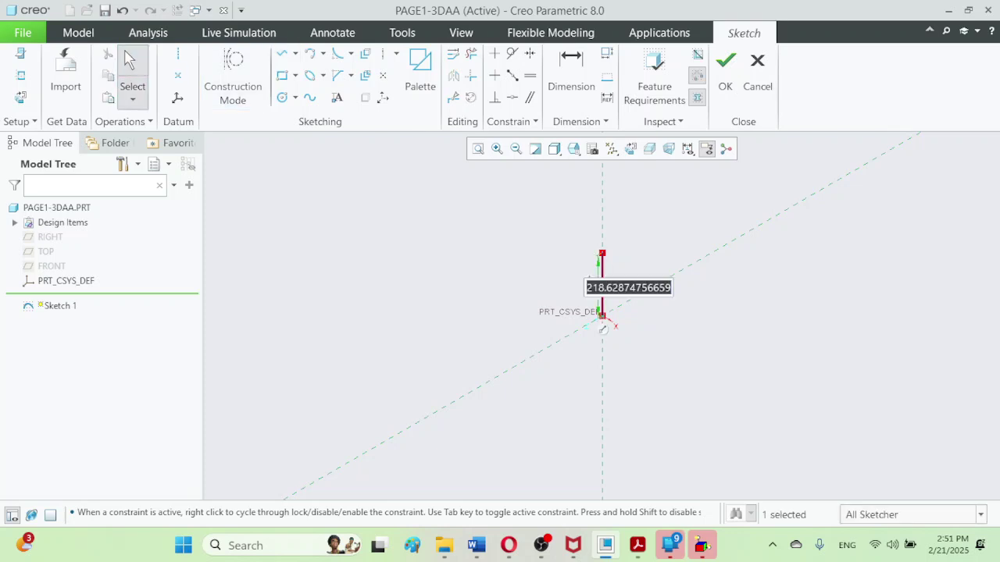
pyautogui.click(637, 545)
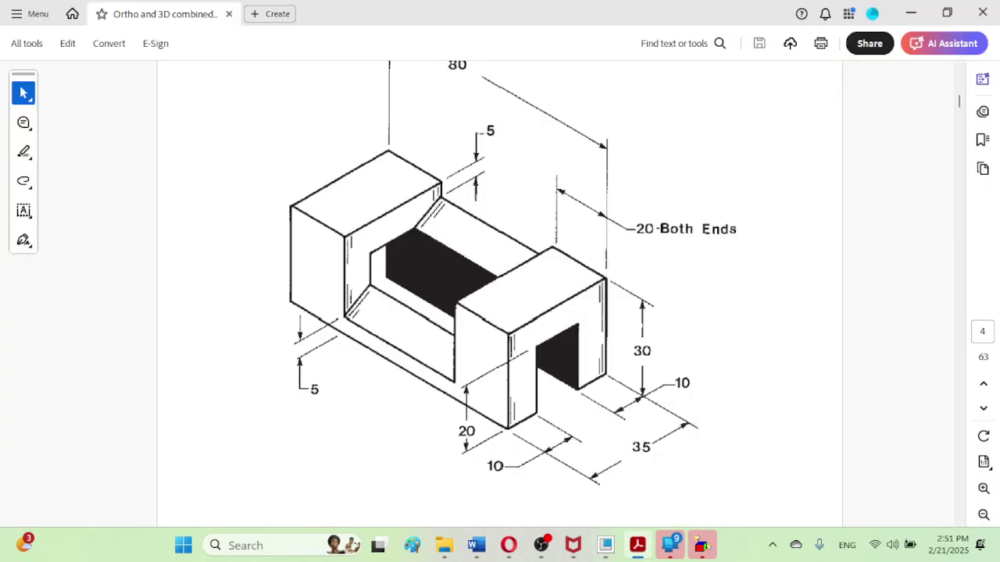
pyautogui.hotkey('alt', 'Tab')
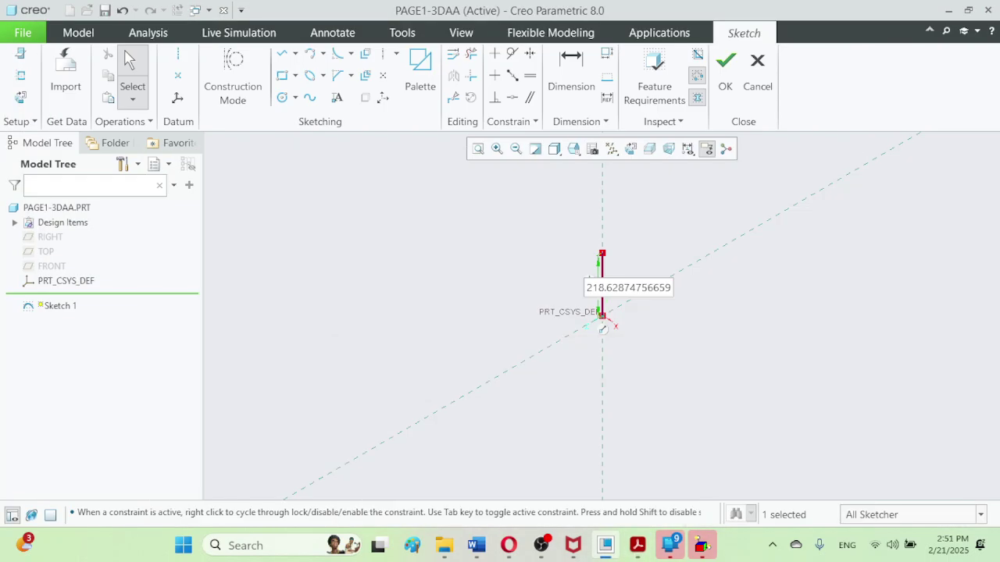
pyautogui.doubleClick(605, 287)
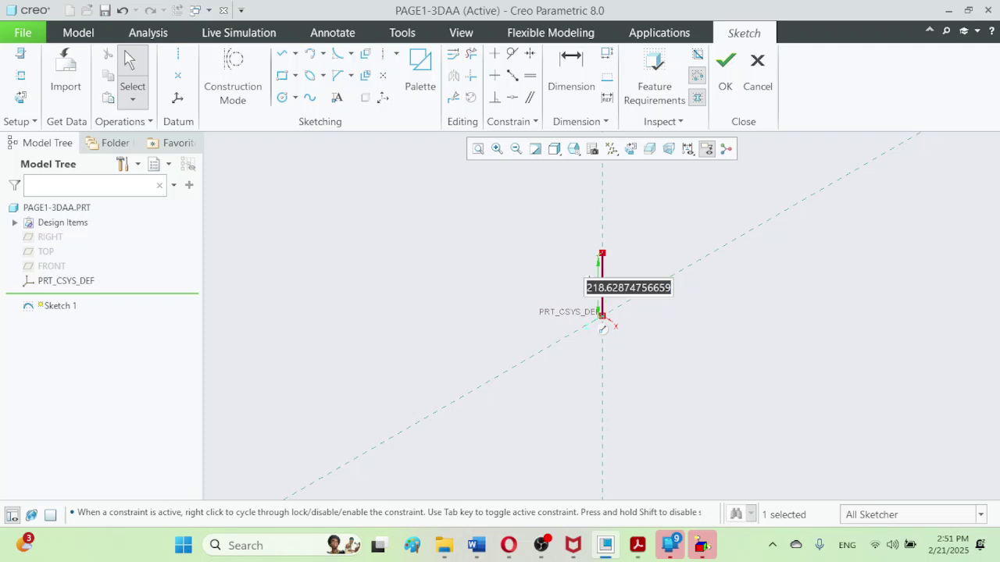
pyautogui.write('50')
pyautogui.press('Return')
pyautogui.hotkey('ctrl', 'd')
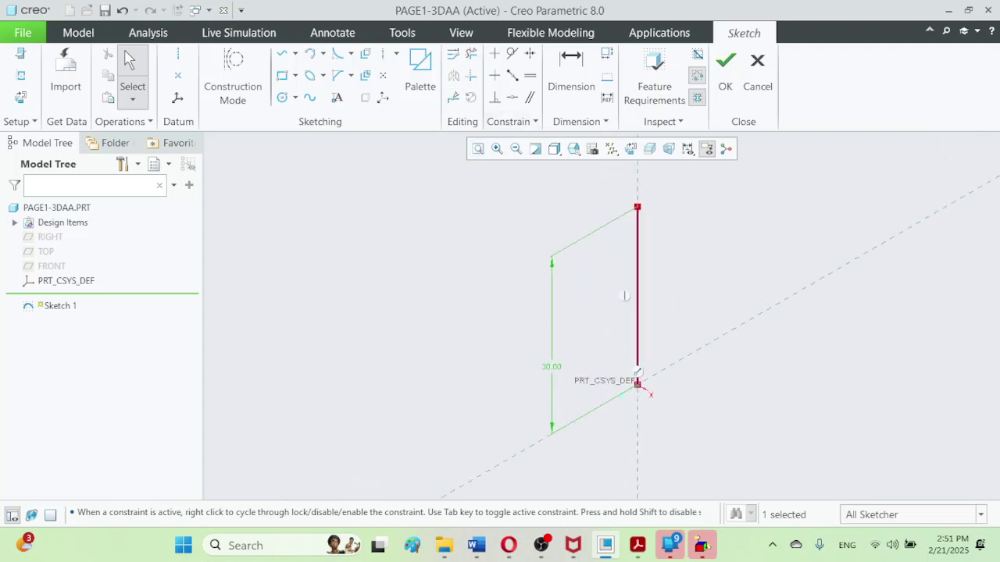
pyautogui.moveTo(552, 366); pyautogui.dragTo(617, 324)
pyautogui.hotkey('ctrl', 'd')
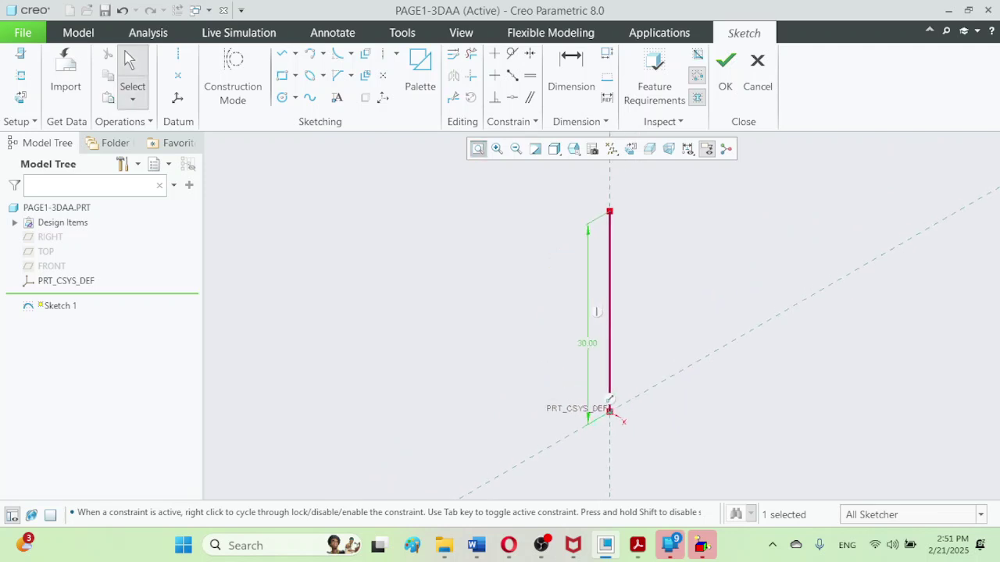
# - Continue the profile with a horizontal line about 9.5 long from the upper endpoint and a vertical line down to the horizontal reference
pyautogui.press('l')
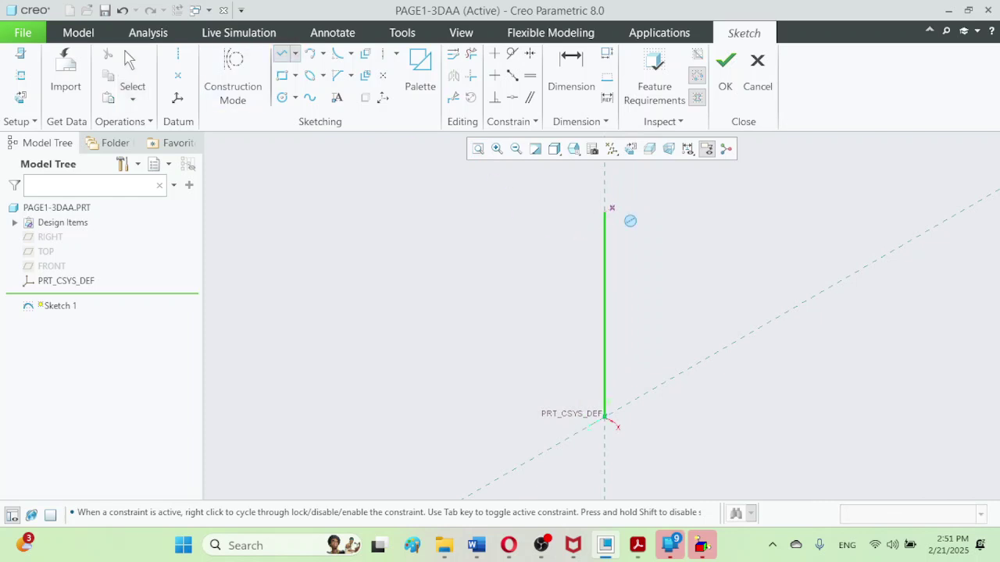
pyautogui.click(605, 211)
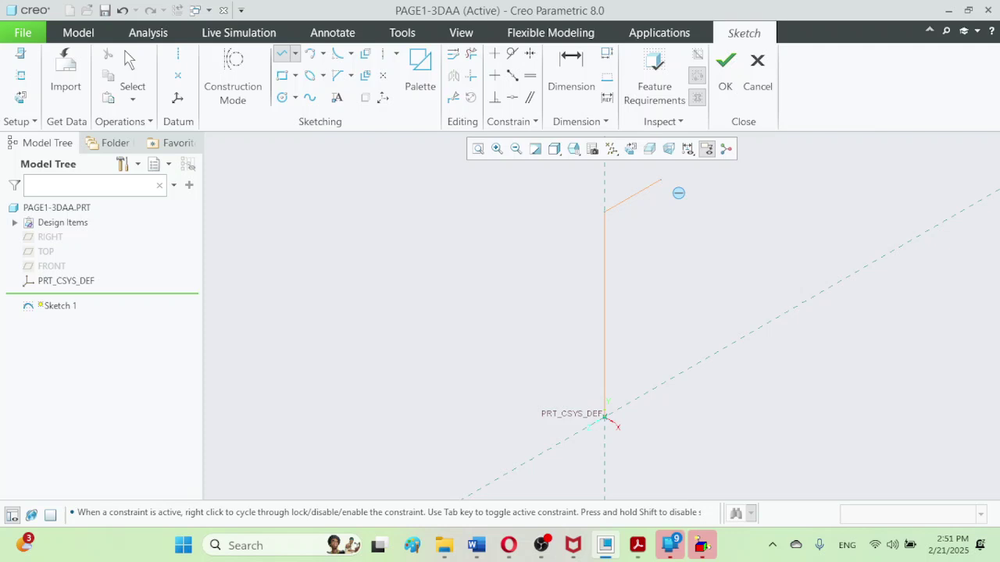
pyautogui.click(661, 179)
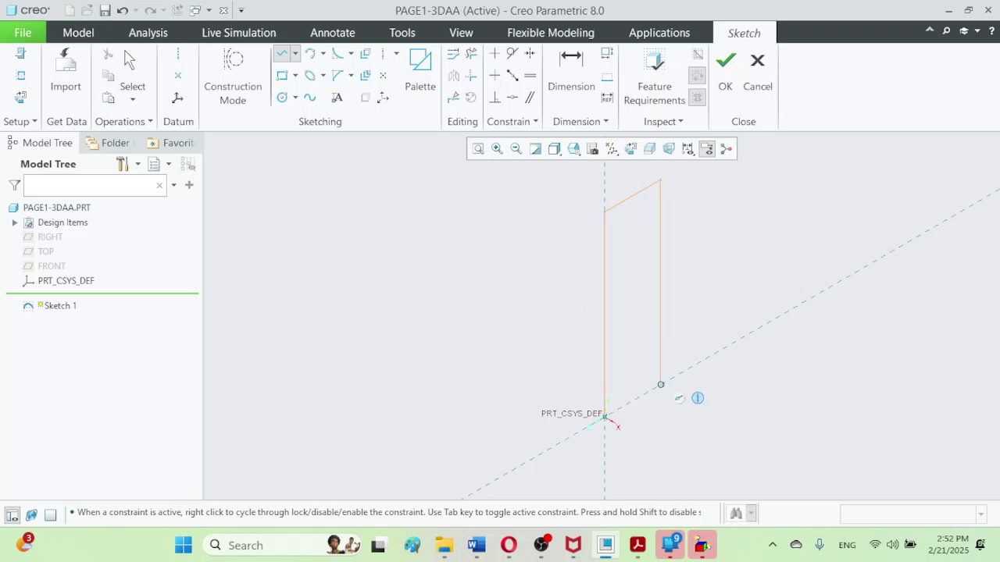
pyautogui.click(660, 385)
pyautogui.middleClick(641, 309)
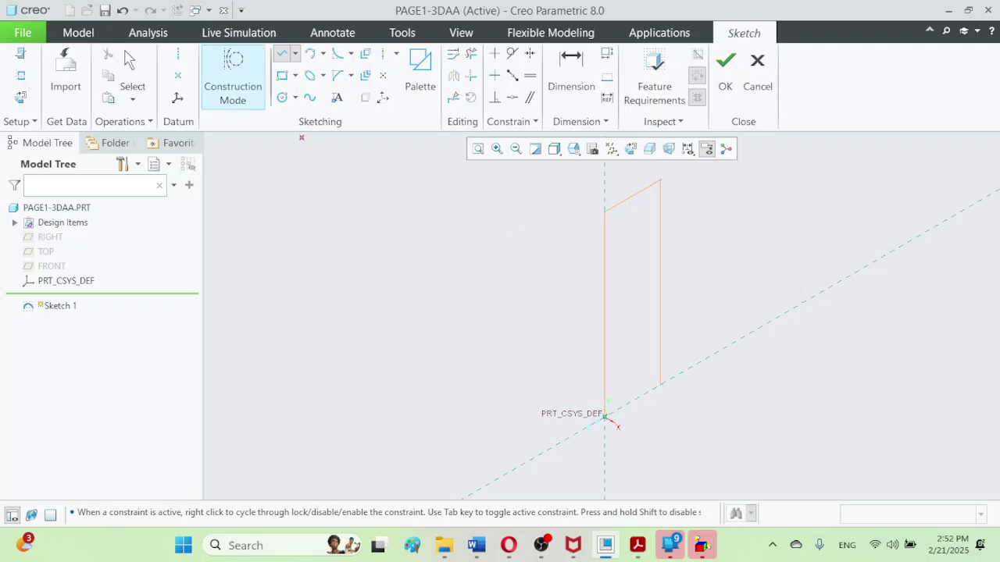
pyautogui.middleClick(496, 311)
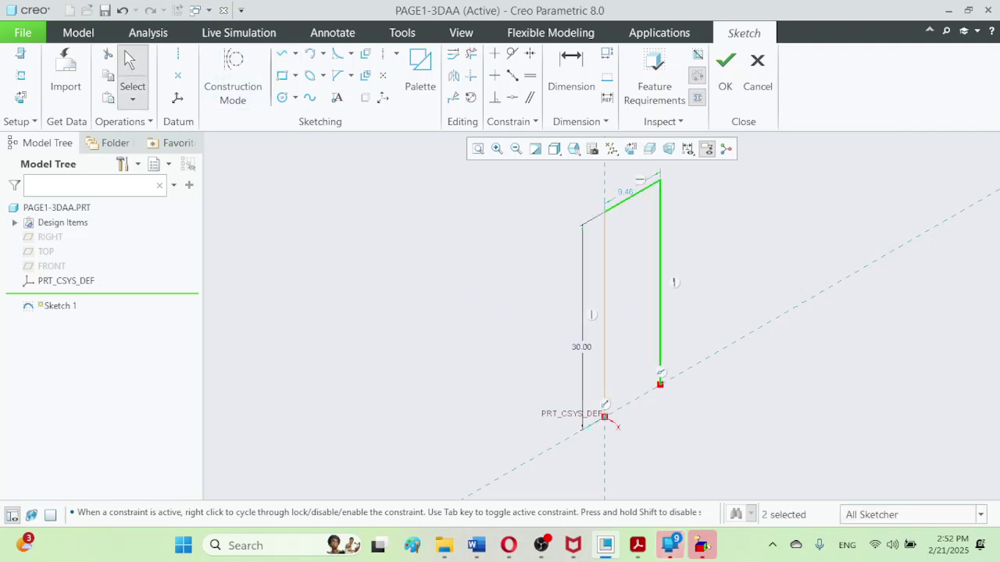
# - Check the width in the PDF drawing, set the horizontal top line's length to 35 and refit the sketch
pyautogui.click(638, 546)
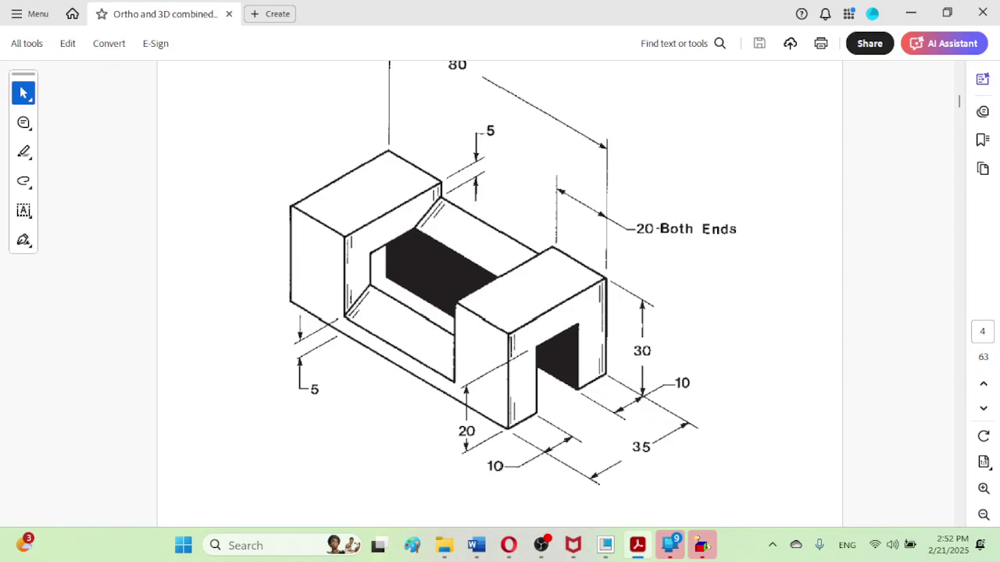
pyautogui.hotkey('alt', 'Tab')
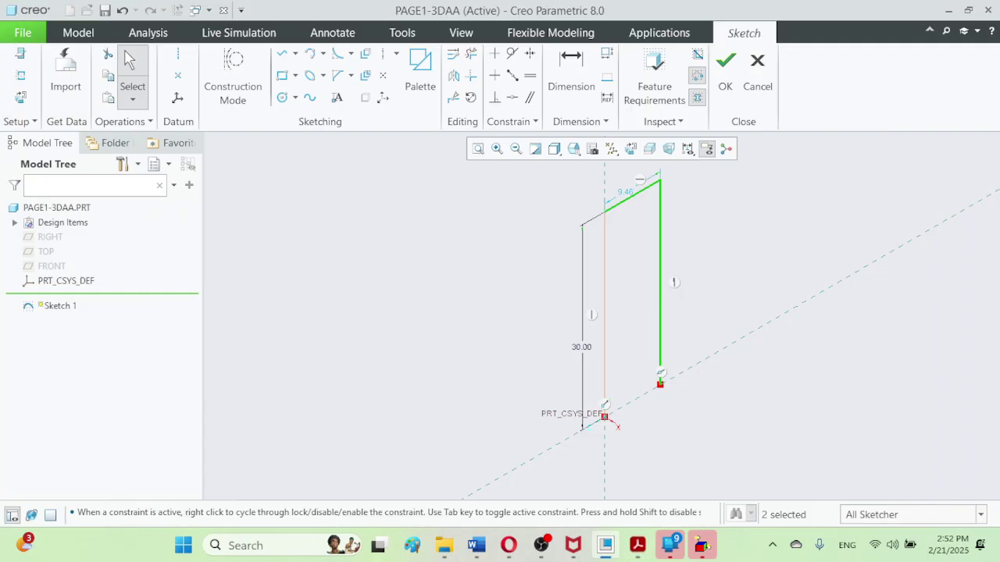
pyautogui.doubleClick(625, 191)
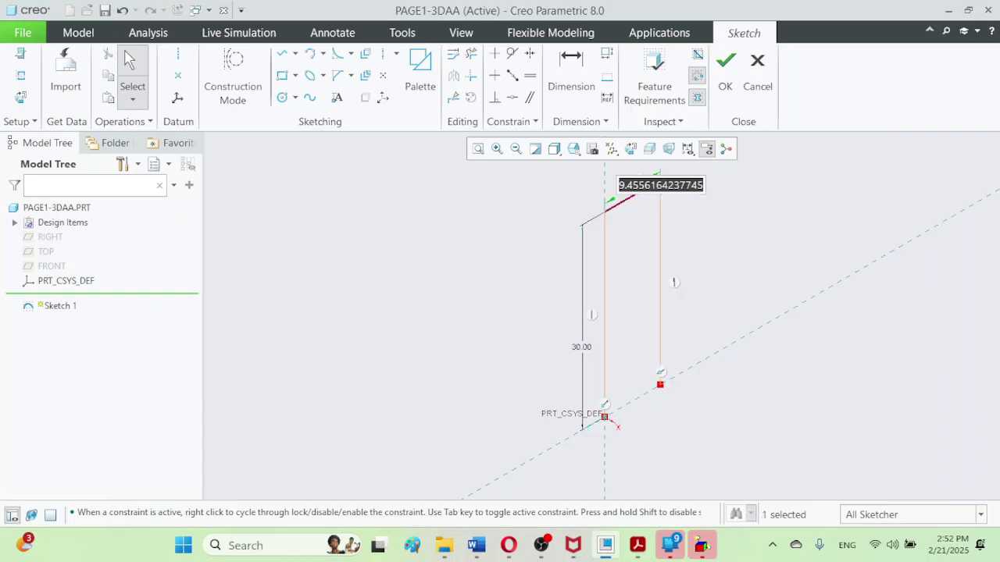
pyautogui.write('35')
pyautogui.press('Return')
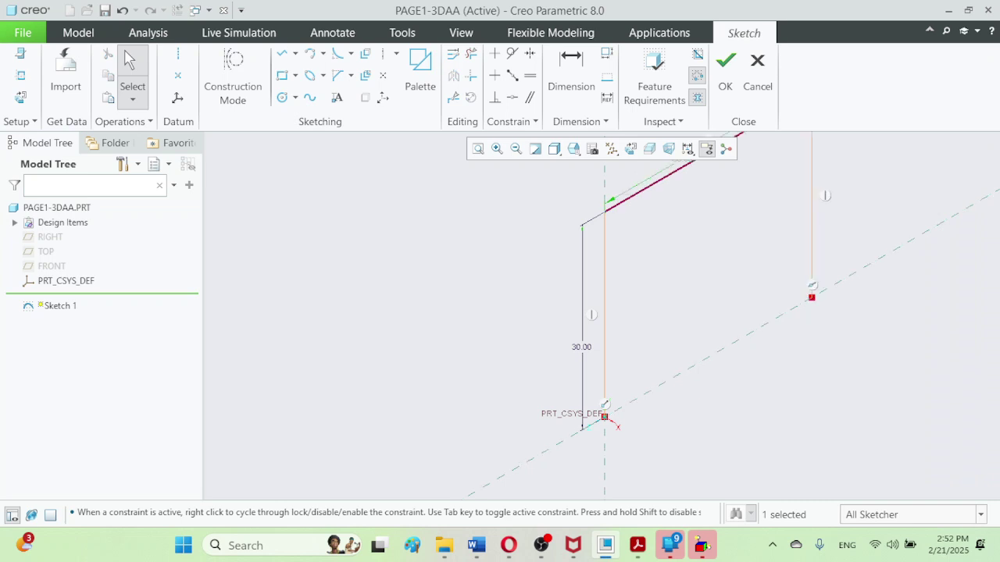
pyautogui.click(478, 148)
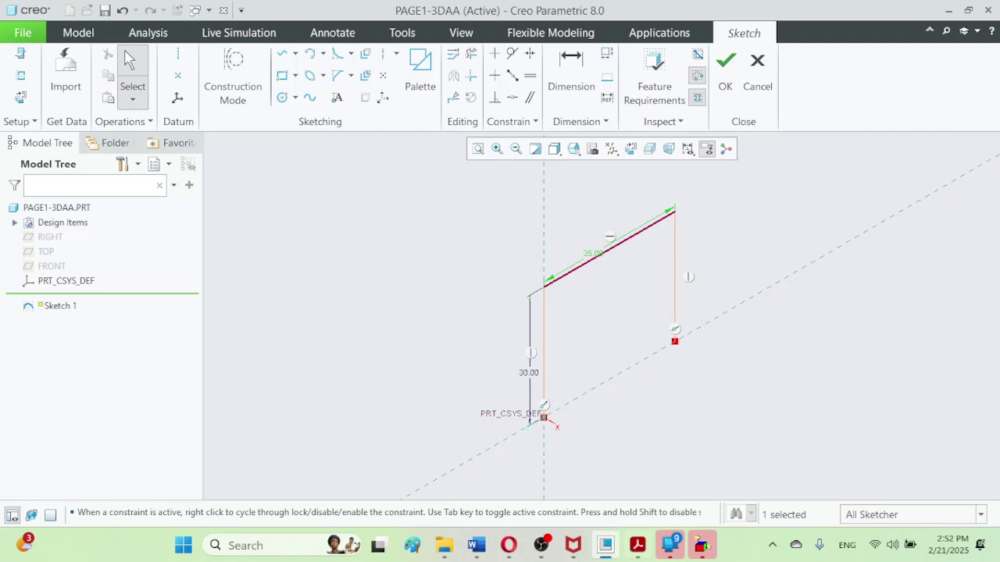
# - Check the leg thickness in the PDF drawing and offset the three-line profile inward by 10 as a chain
pyautogui.click(637, 546)
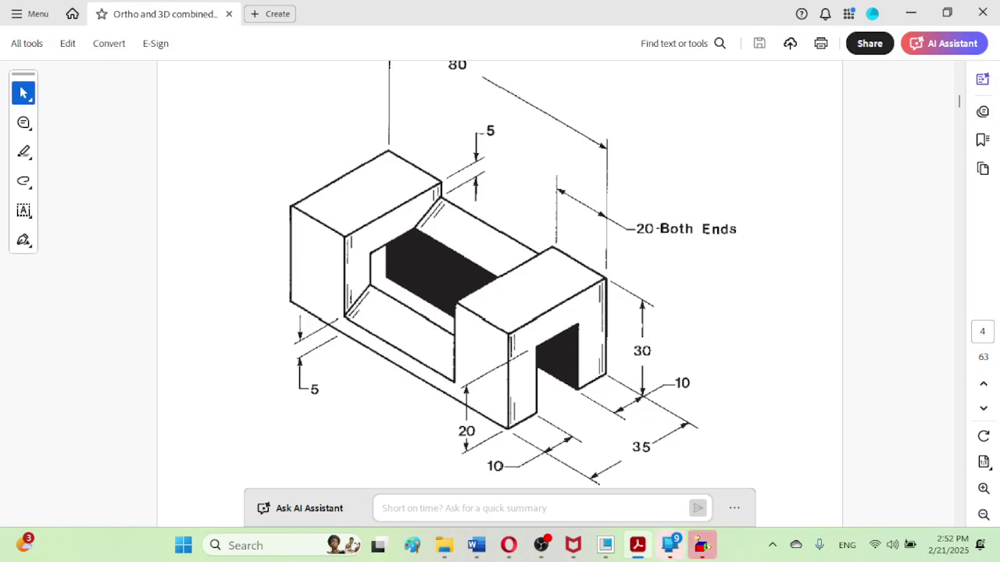
pyautogui.click(701, 546)
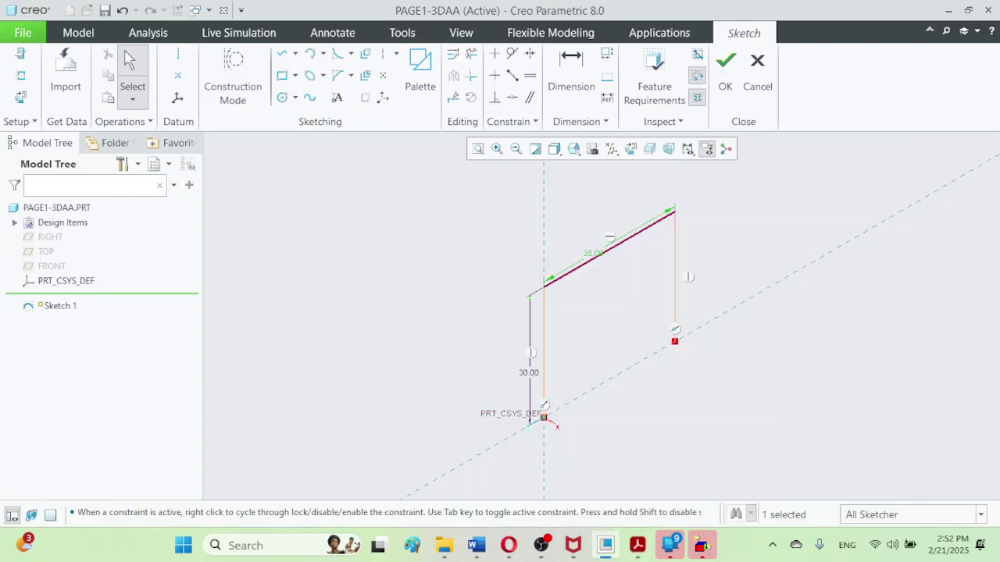
pyautogui.click(365, 53)
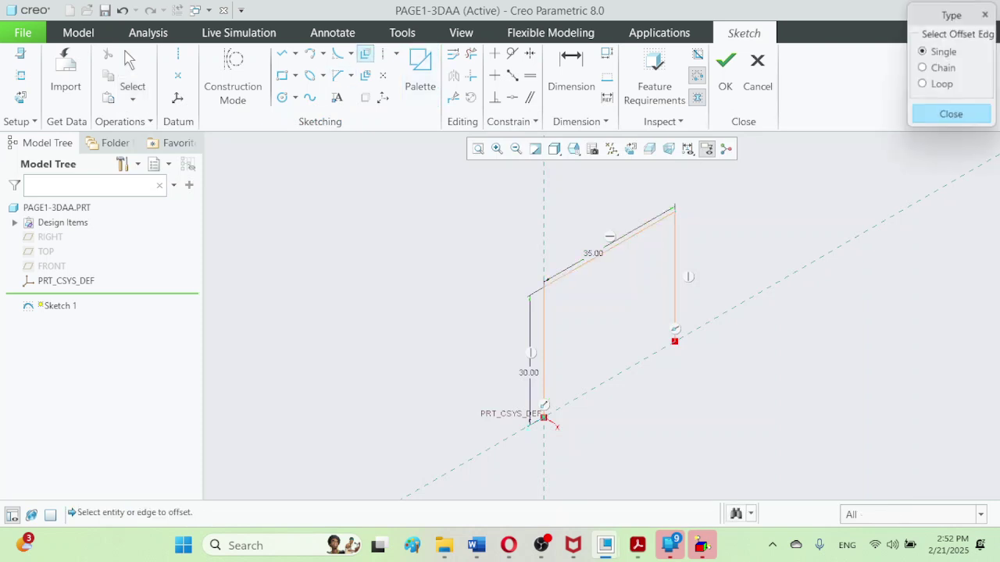
pyautogui.click(923, 69)
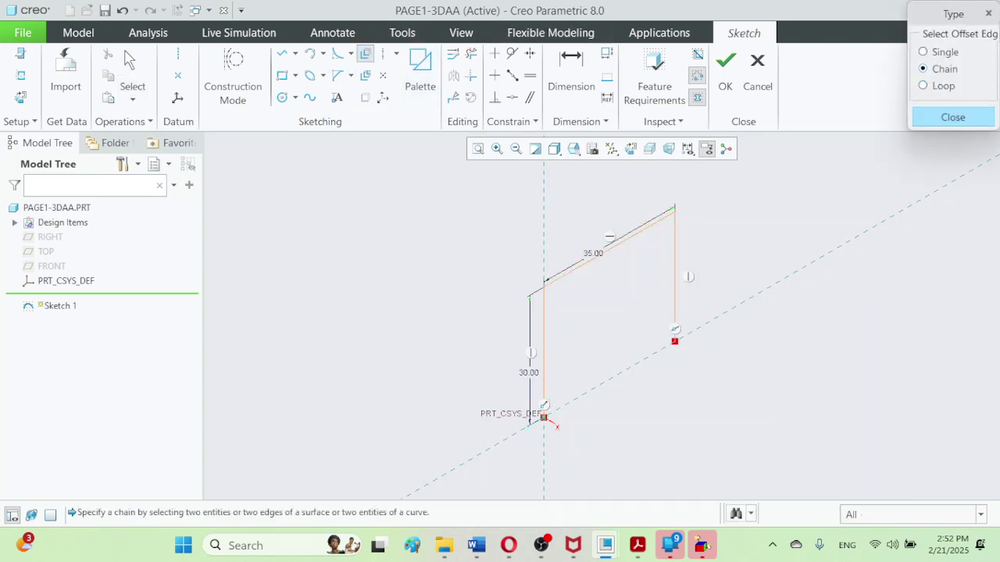
pyautogui.click(544, 352)
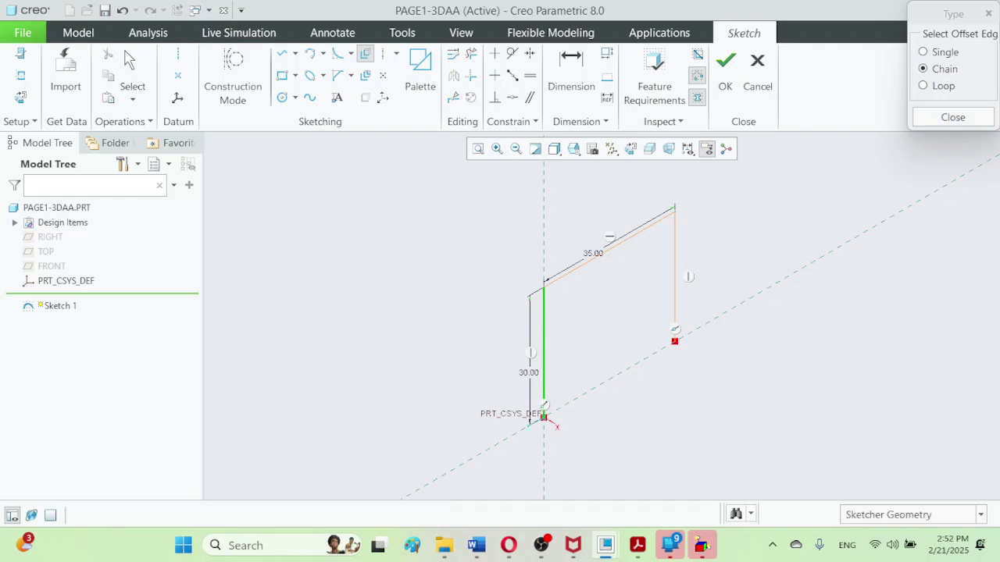
pyautogui.click(675, 297)
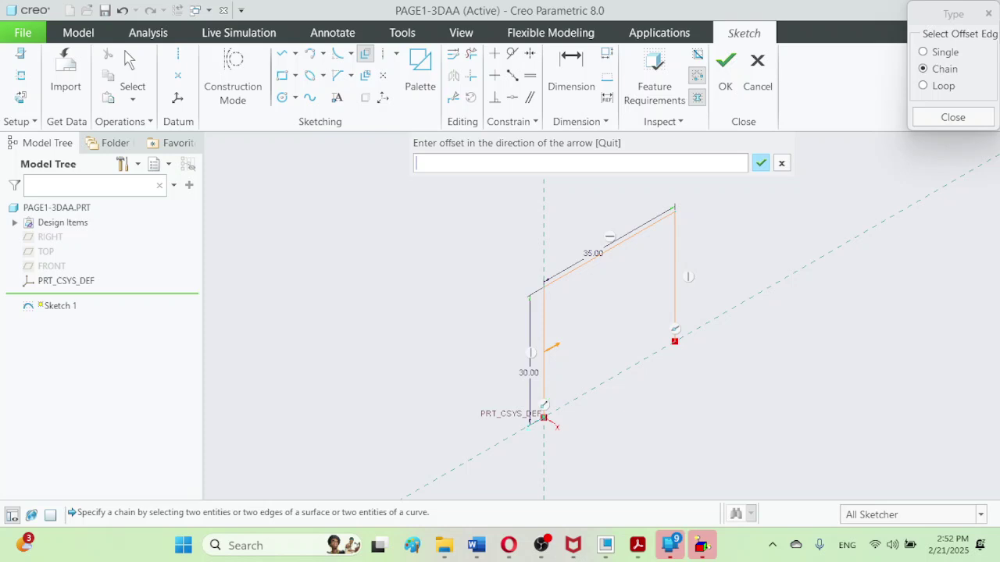
pyautogui.write('10')
pyautogui.press('Return')
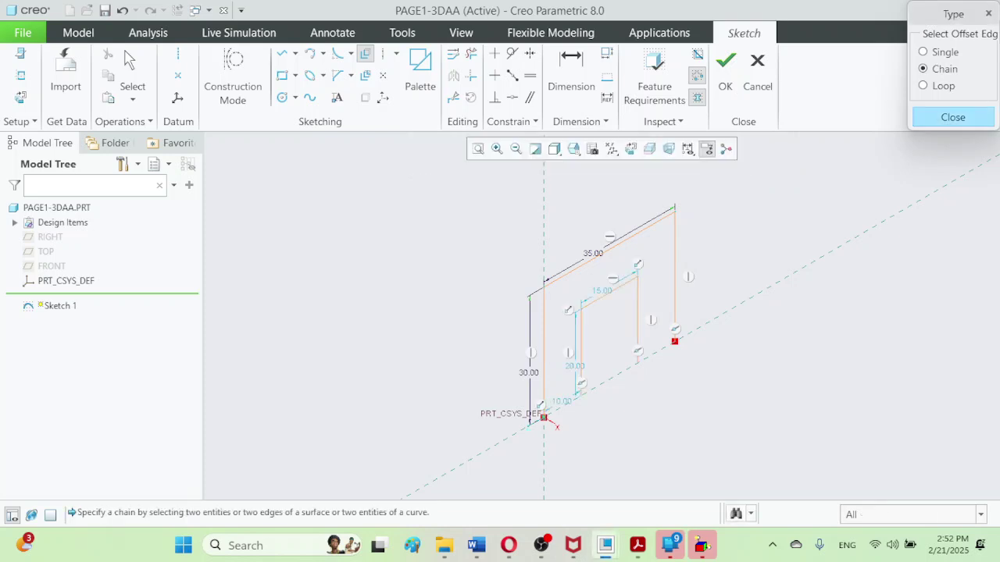
pyautogui.click(953, 117)
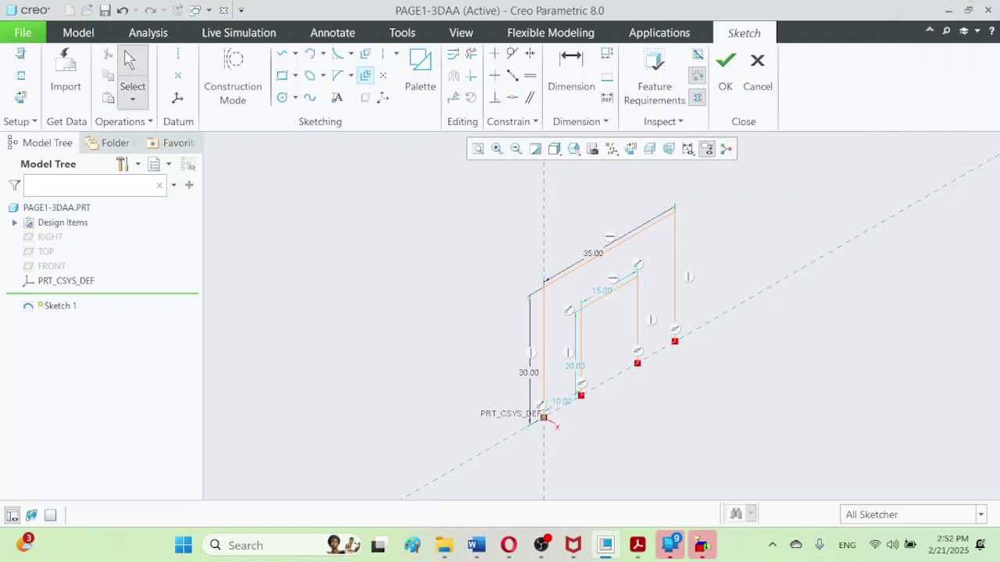
# - Close the open lower ends of both legs with lines along the horizontal reference and finish the sketch
pyautogui.click(281, 53)
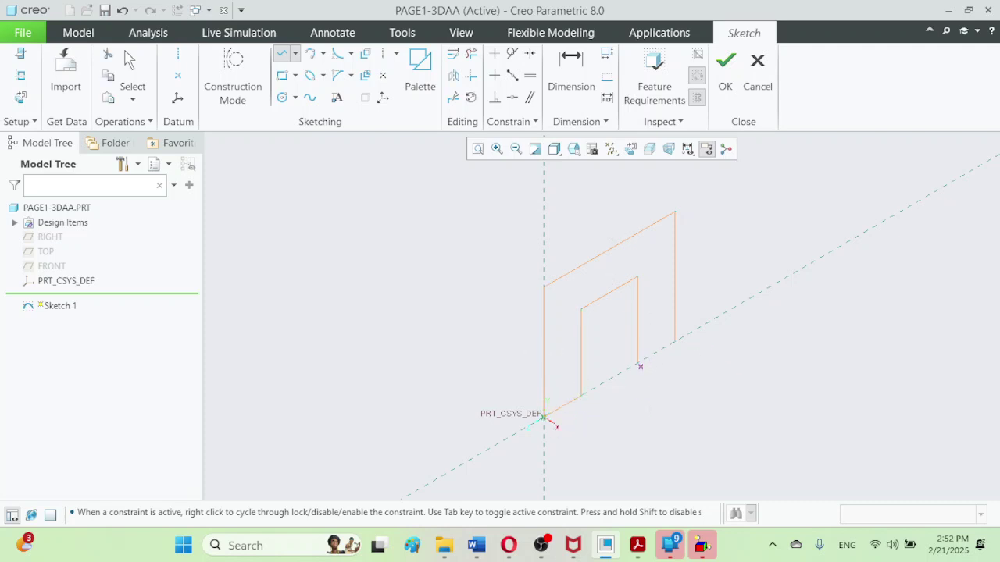
pyautogui.click(675, 344)
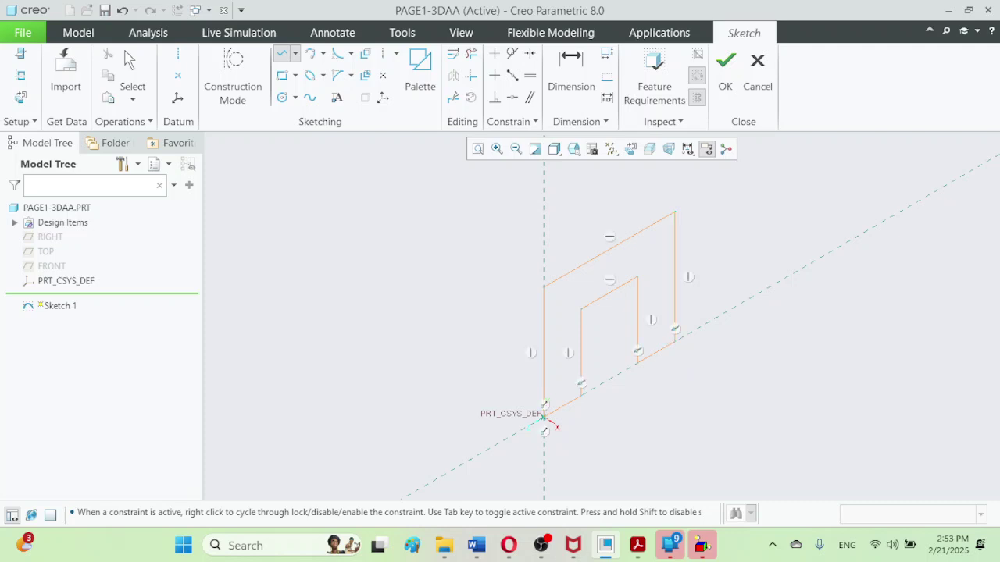
pyautogui.middleClick(670, 373)
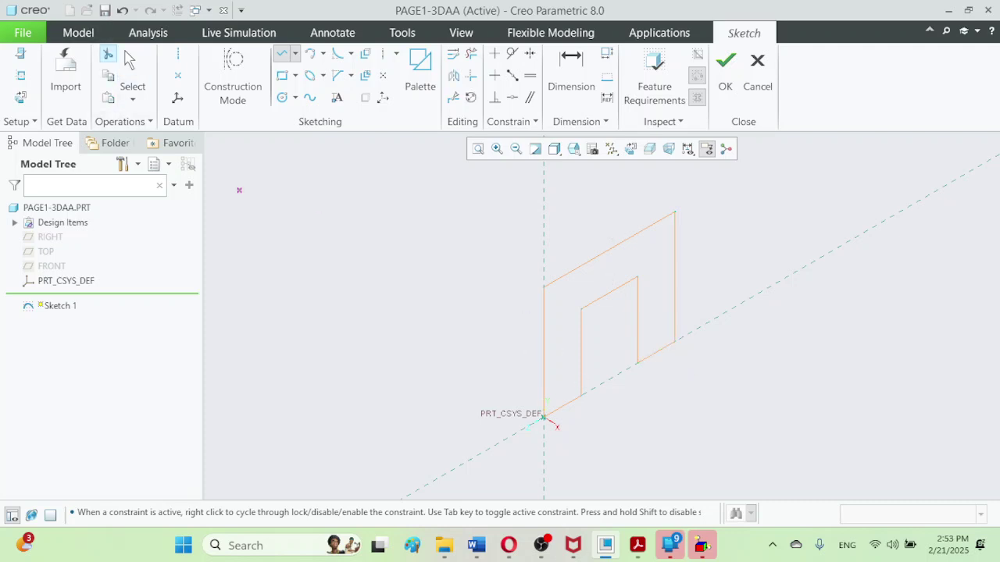
pyautogui.click(130, 59)
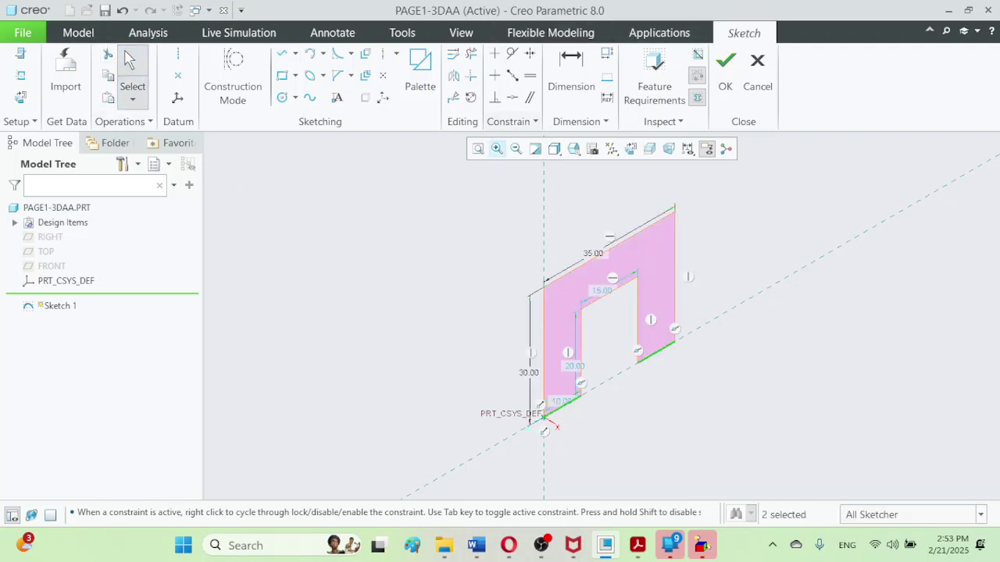
pyautogui.click(725, 69)
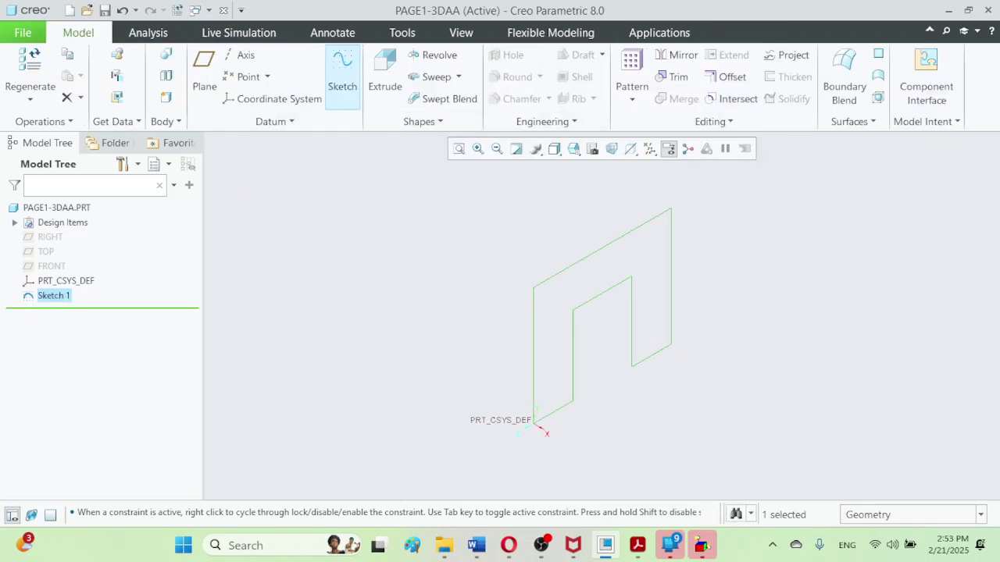
# - Check the overall length in the PDF drawing and extrude the U-shaped profile as a solid to a depth of 80
pyautogui.click(385, 75)
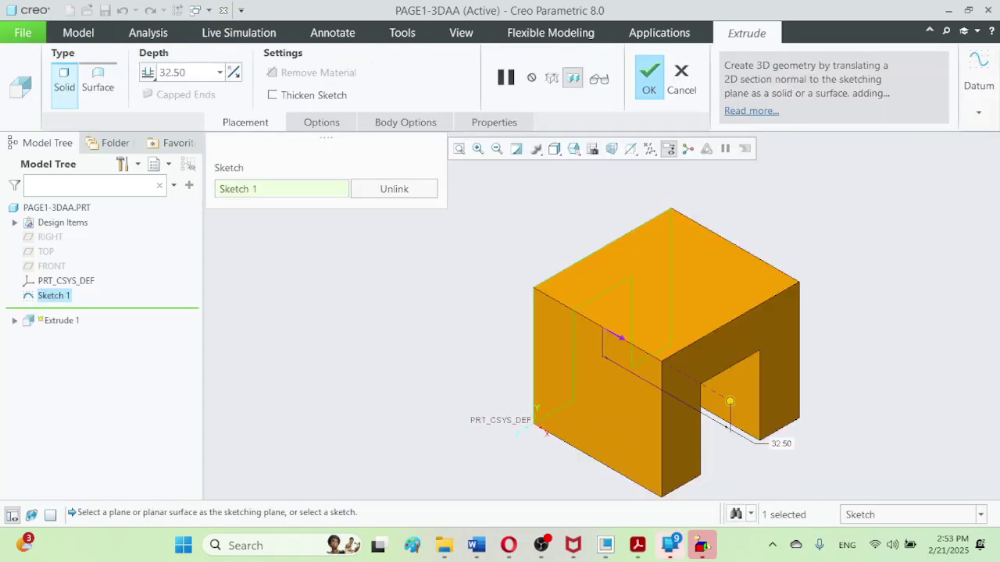
pyautogui.click(638, 545)
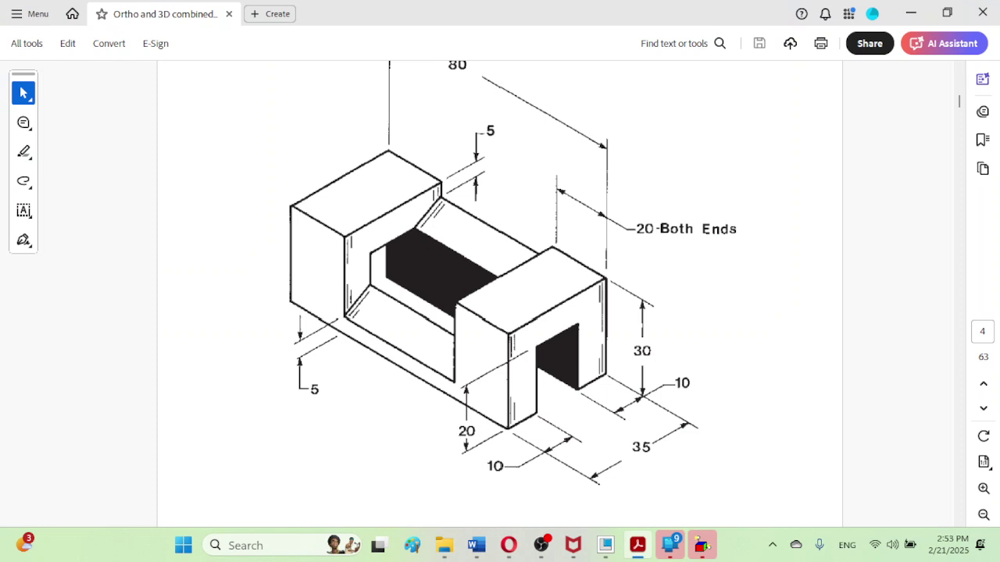
pyautogui.click(638, 546)
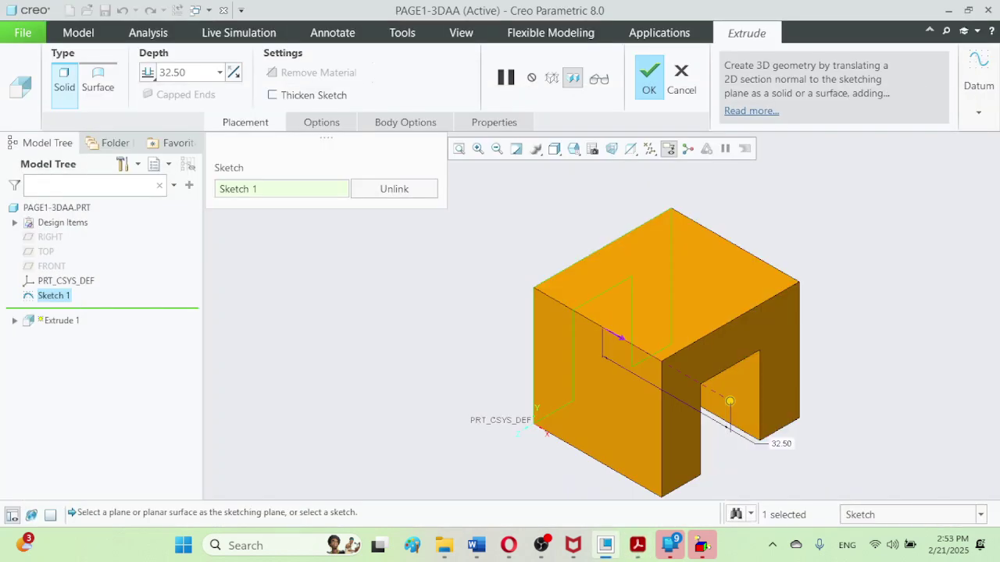
pyautogui.doubleClick(173, 73)
pyautogui.write('80')
pyautogui.press('Return')
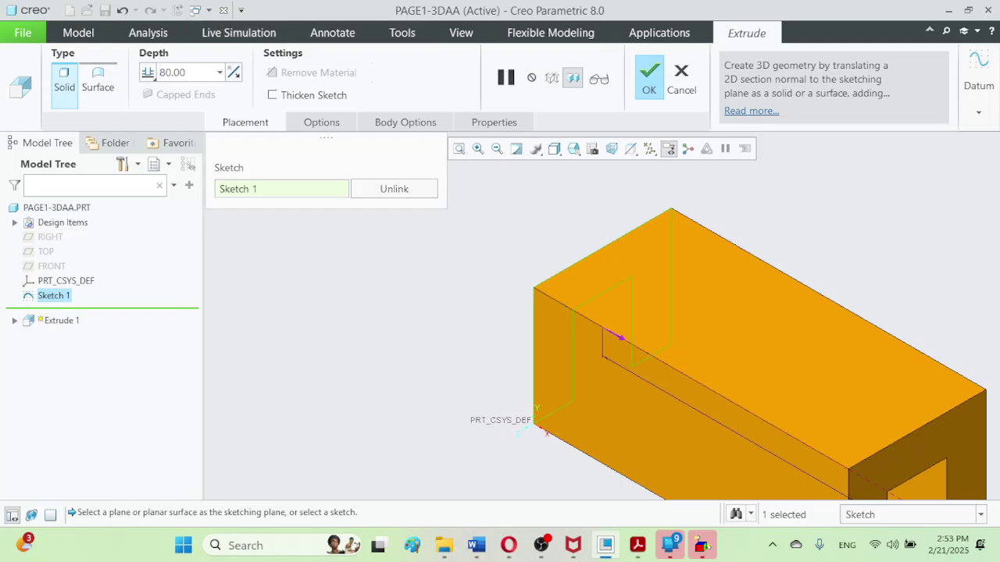
pyautogui.click(649, 77)
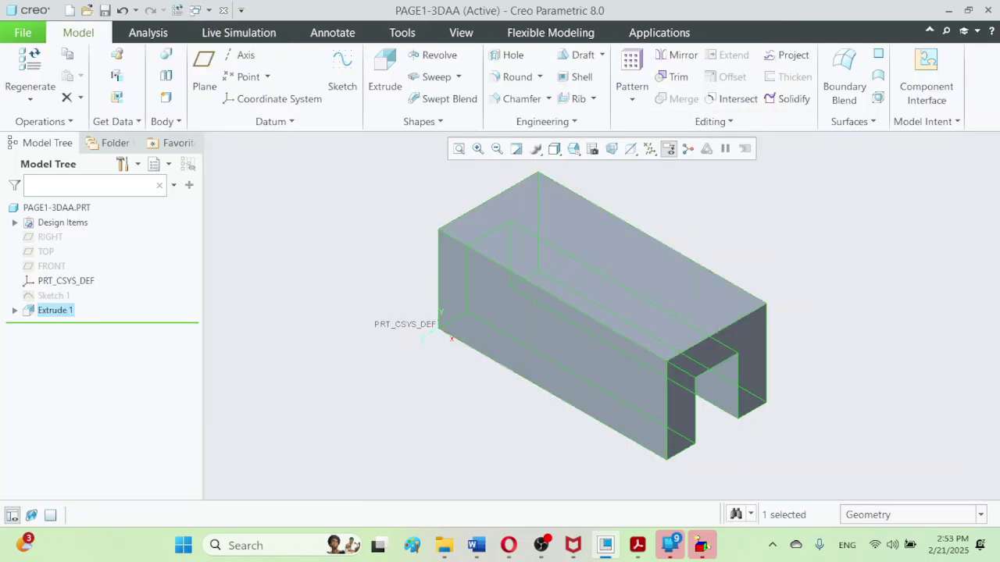
pyautogui.click(352, 413)
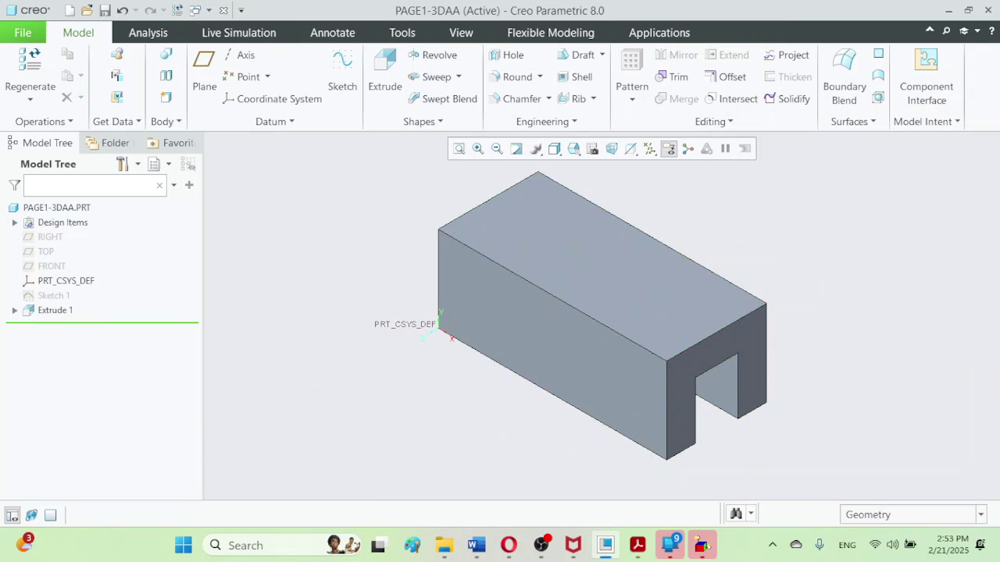
# - Study the middle cutout in the PDF drawing and place a datum plane about 113.6 back from the front U-shaped end face
pyautogui.click(638, 545)
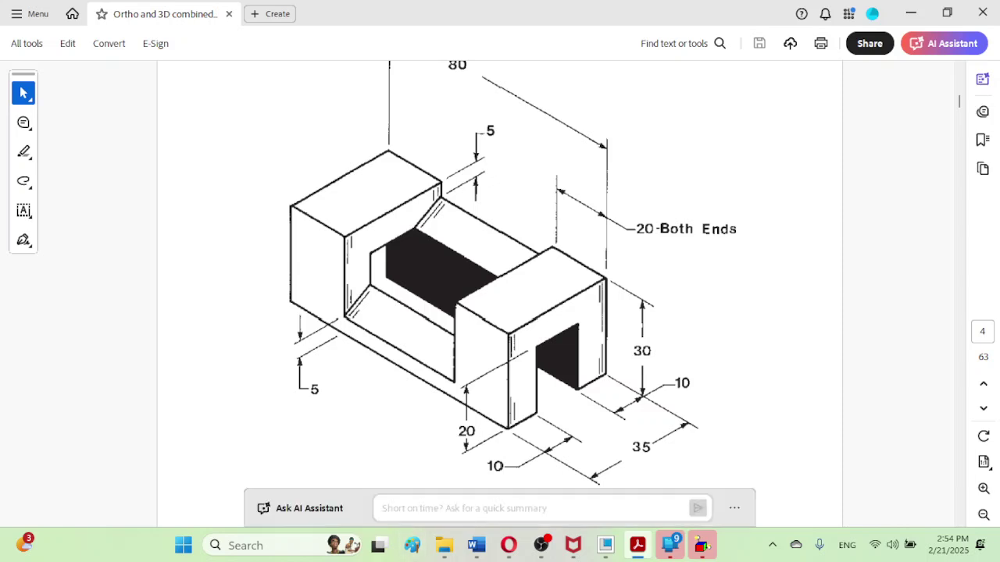
pyautogui.hotkey('alt', 'Tab')
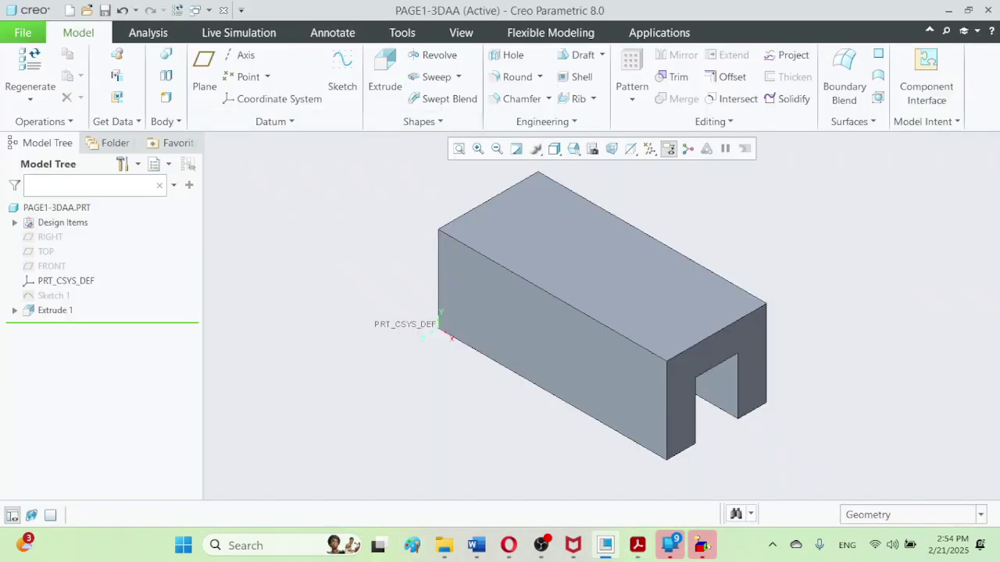
pyautogui.click(638, 545)
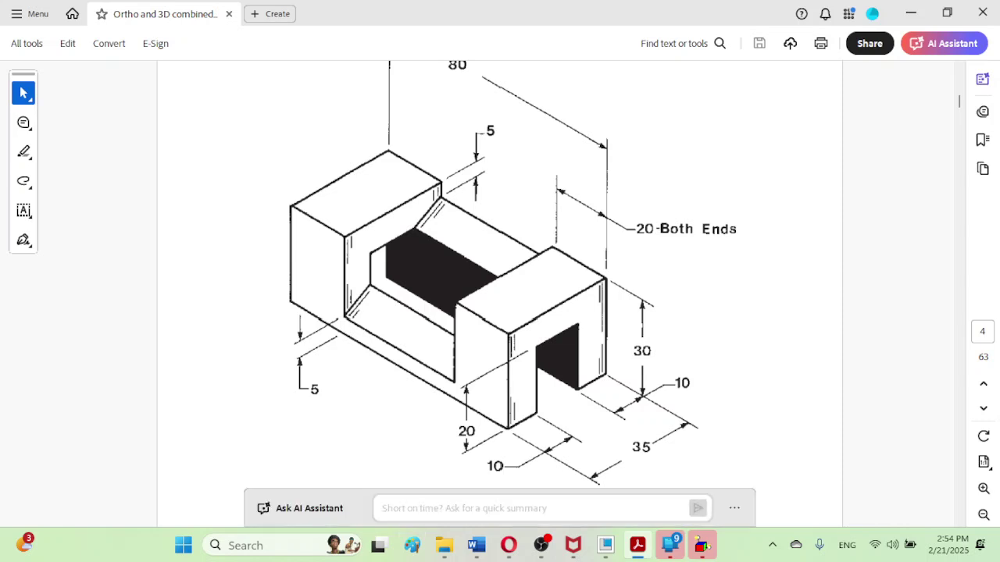
pyautogui.click(637, 545)
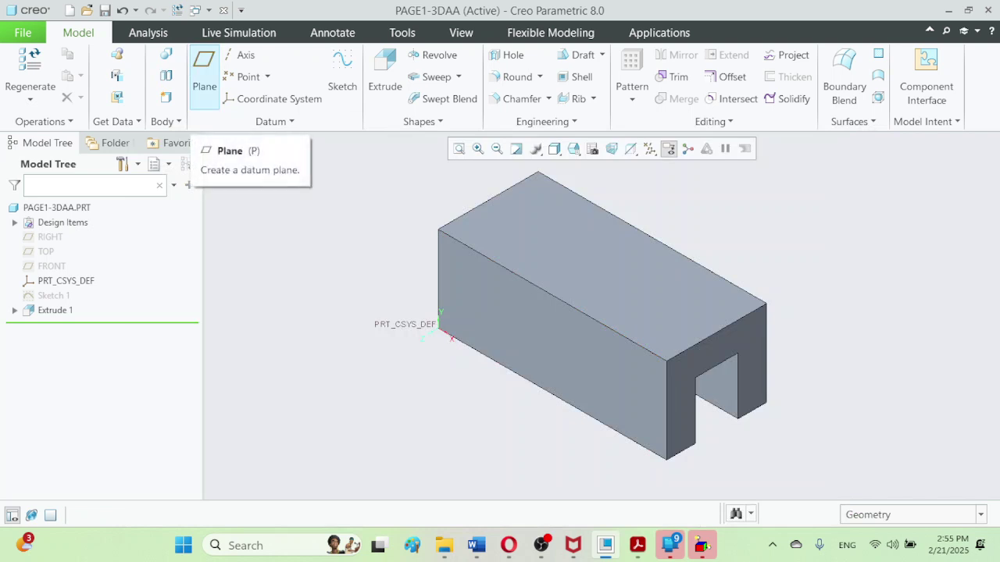
pyautogui.click(204, 79)
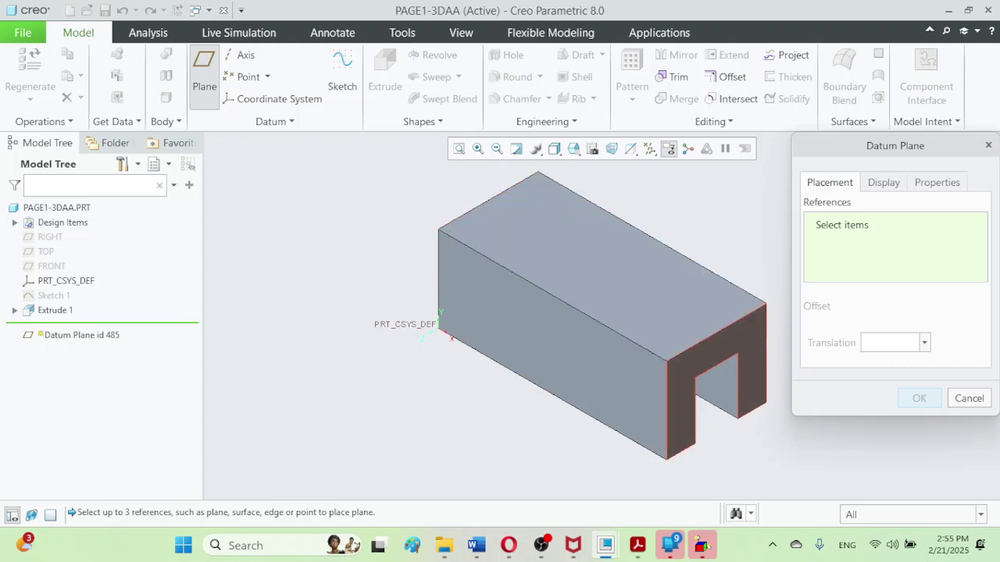
pyautogui.click(695, 394)
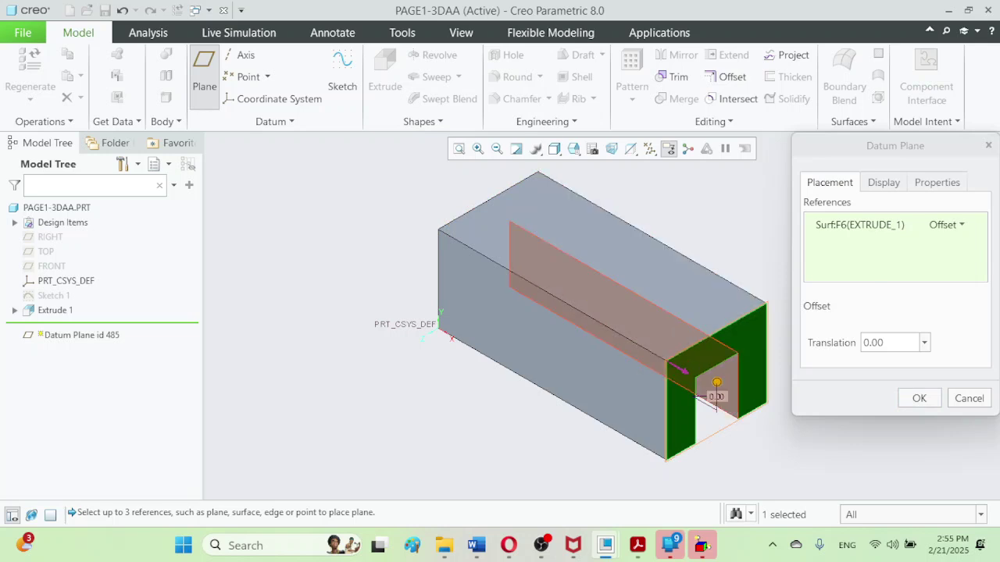
pyautogui.moveTo(717, 383); pyautogui.dragTo(391, 194)
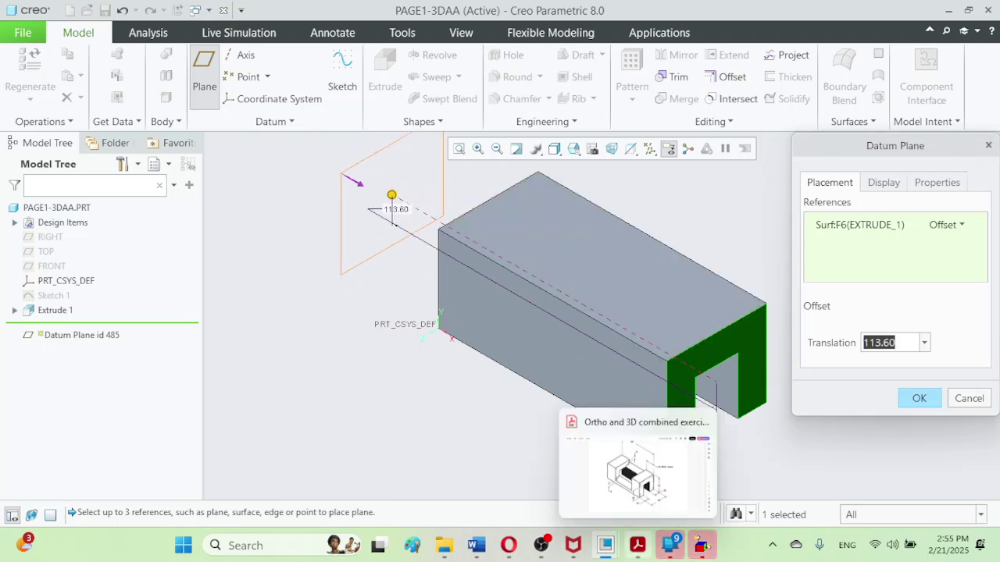
# - Check the length dimensions in the PDF drawing, set the datum plane's offset from the end face to 60 and create it
pyautogui.click(637, 547)
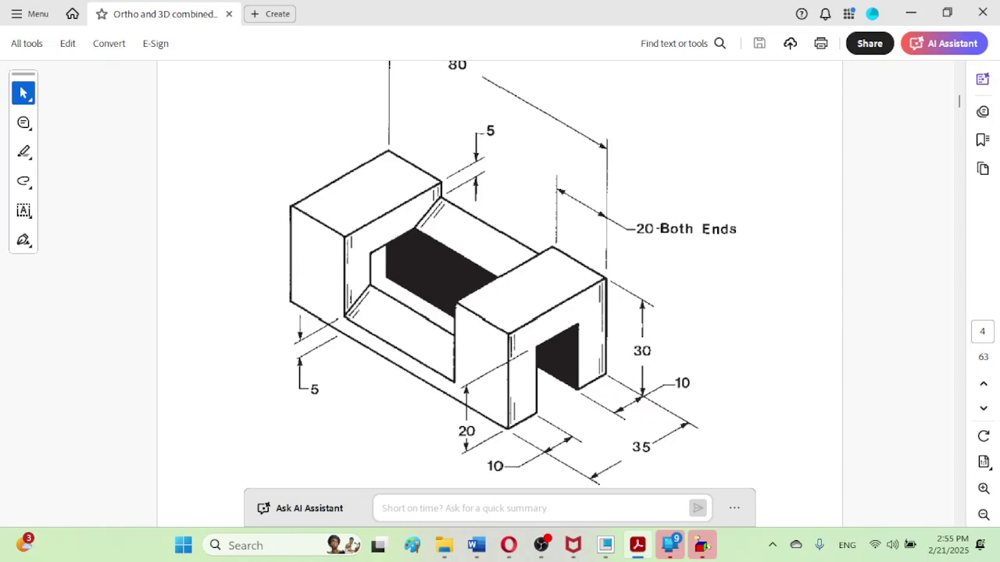
pyautogui.scroll(-1, 499, 294)
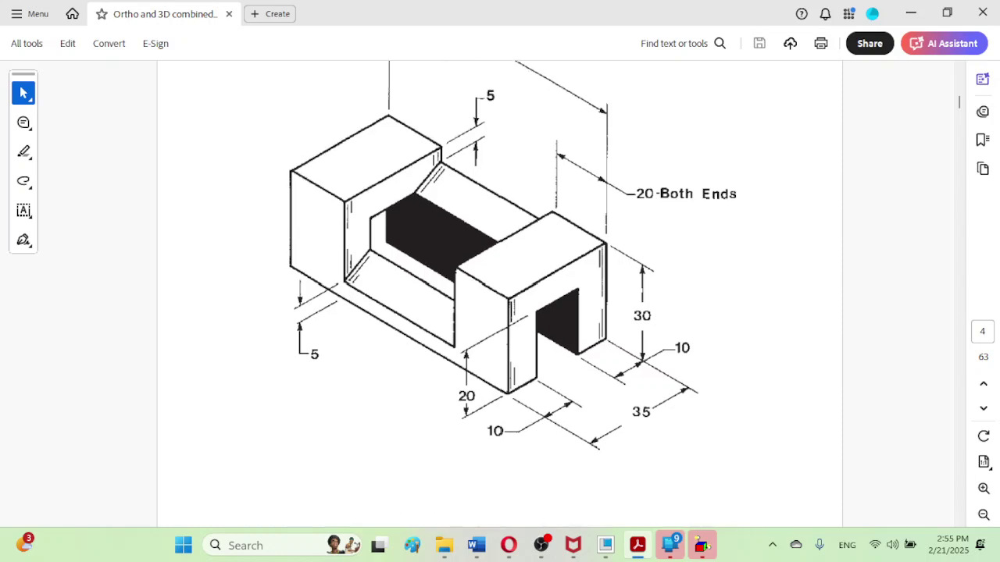
pyautogui.scroll(5, 500, 294)
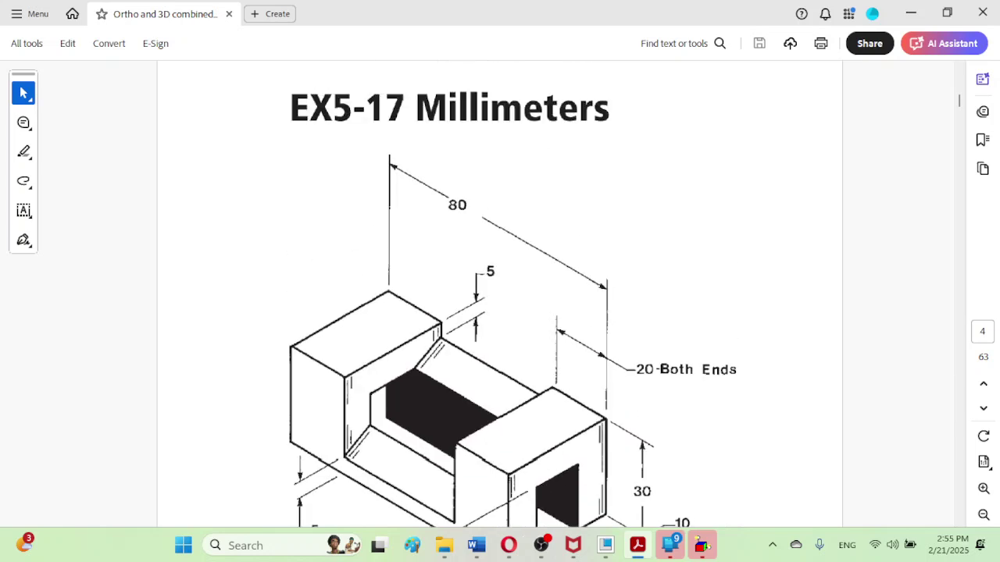
pyautogui.scroll(-3, 500, 294)
pyautogui.scroll(1, 500, 294)
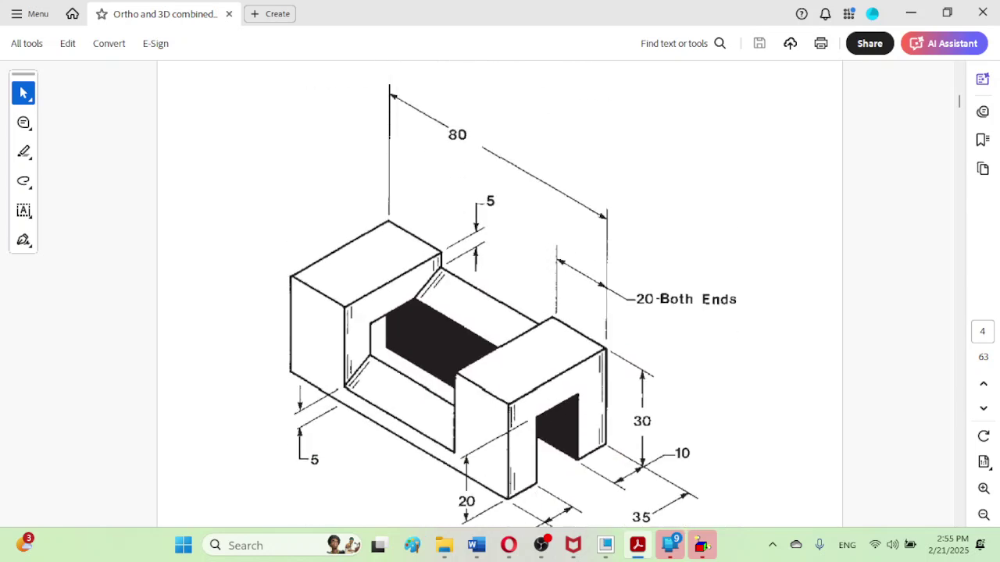
pyautogui.scroll(-2, 500, 294)
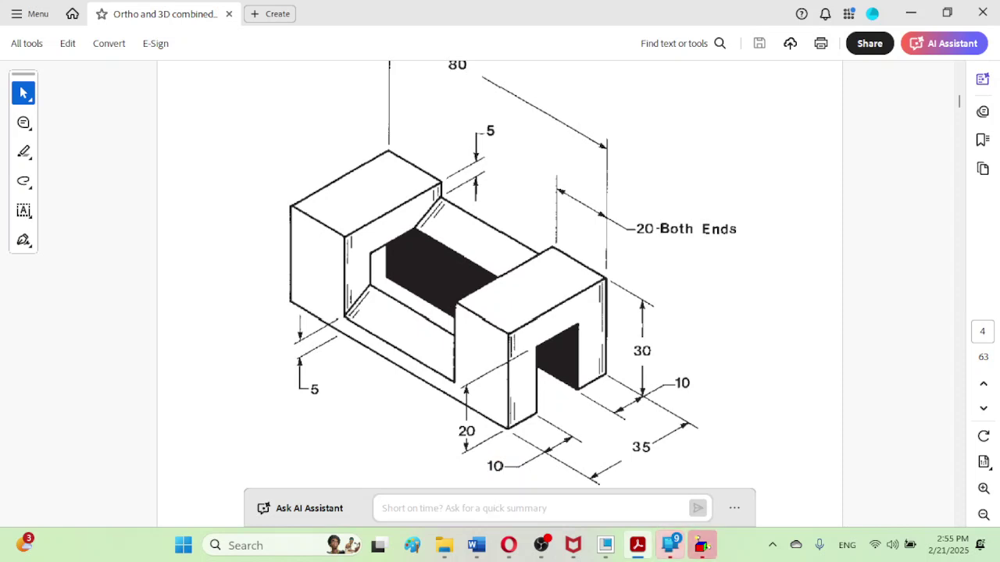
pyautogui.hotkey('alt', 'Tab')
pyautogui.doubleClick(393, 218)
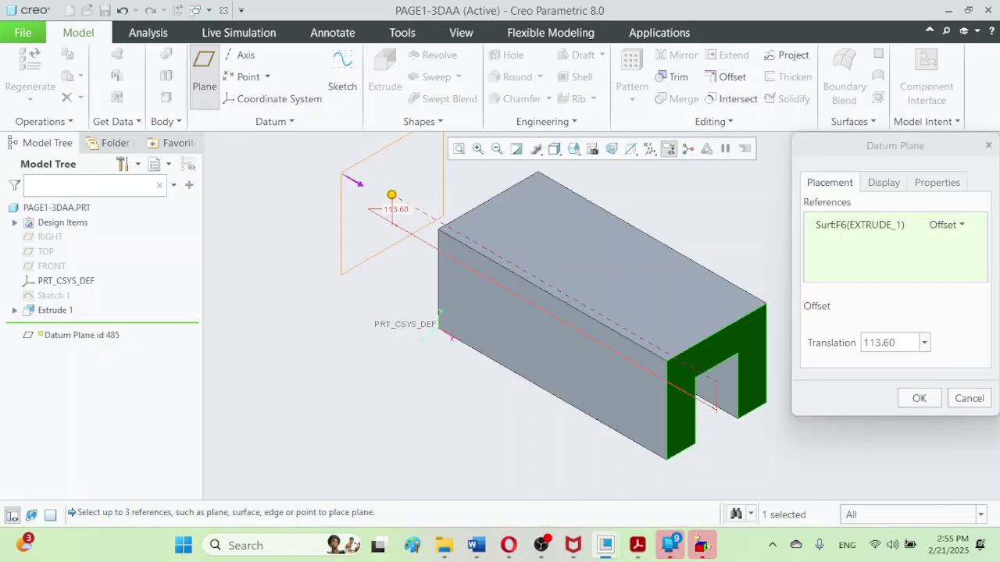
pyautogui.write('60')
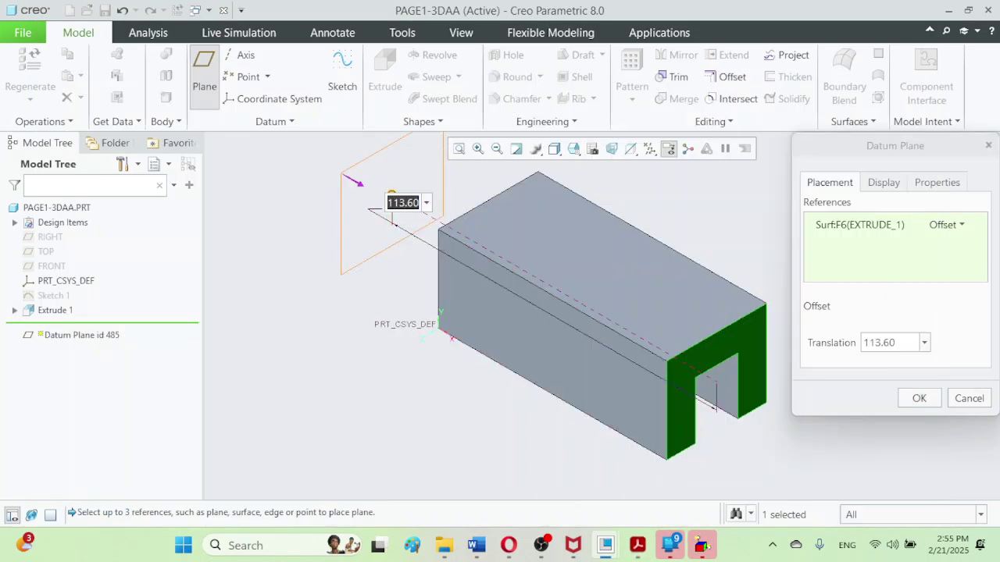
pyautogui.press('Return')
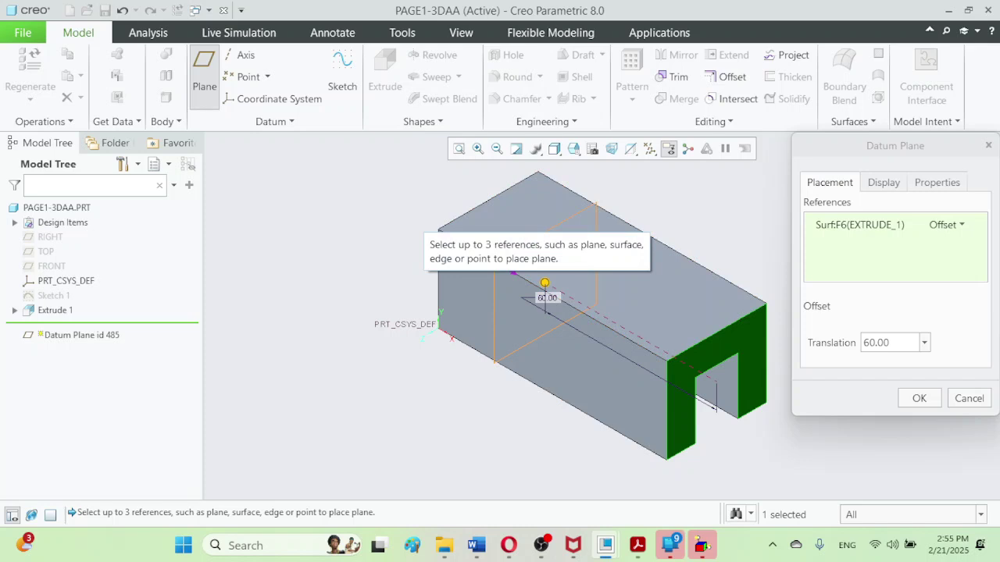
pyautogui.press('Return')
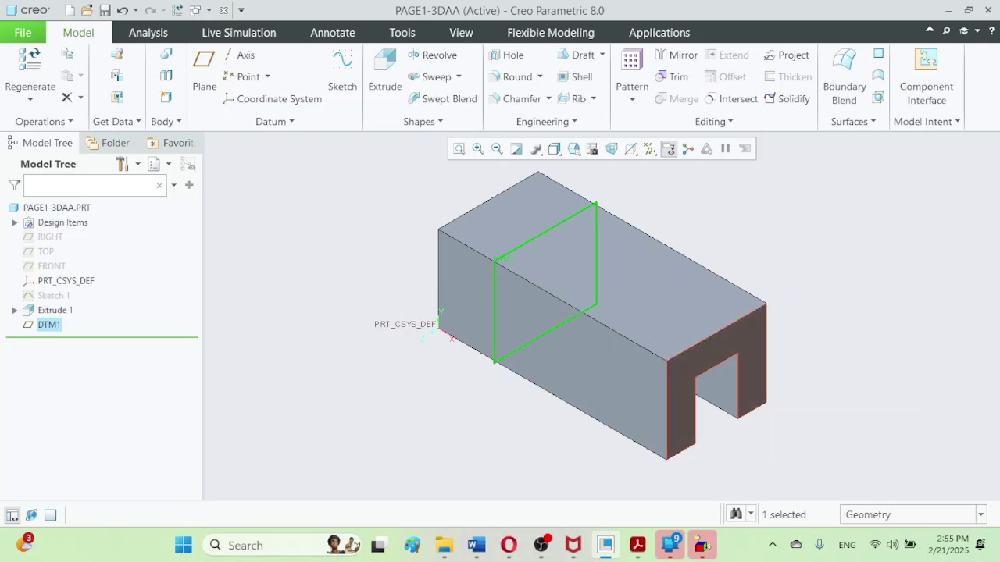
pyautogui.press('Escape')
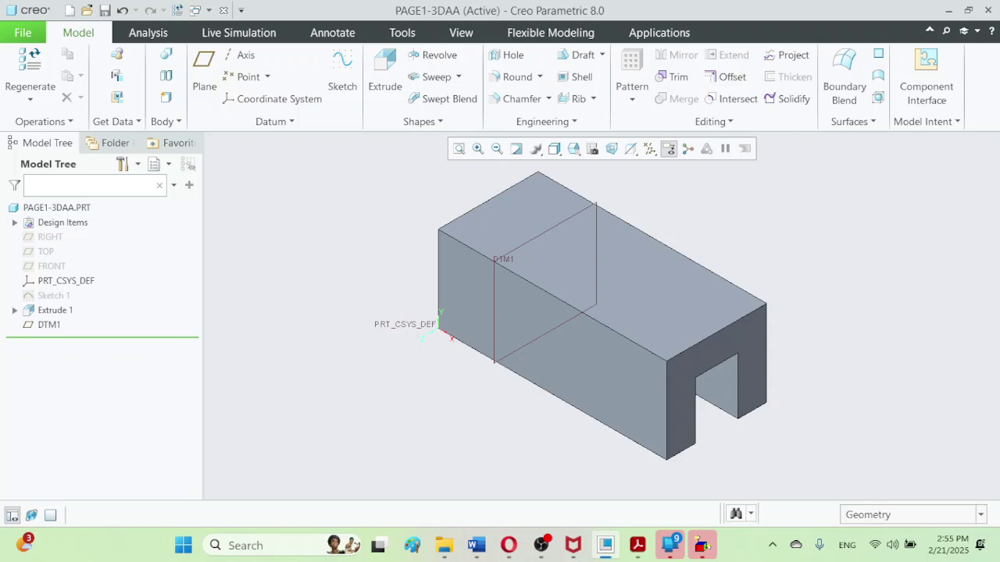
# - Rename the new datum plane as cutoutplane
pyautogui.click(48, 324)
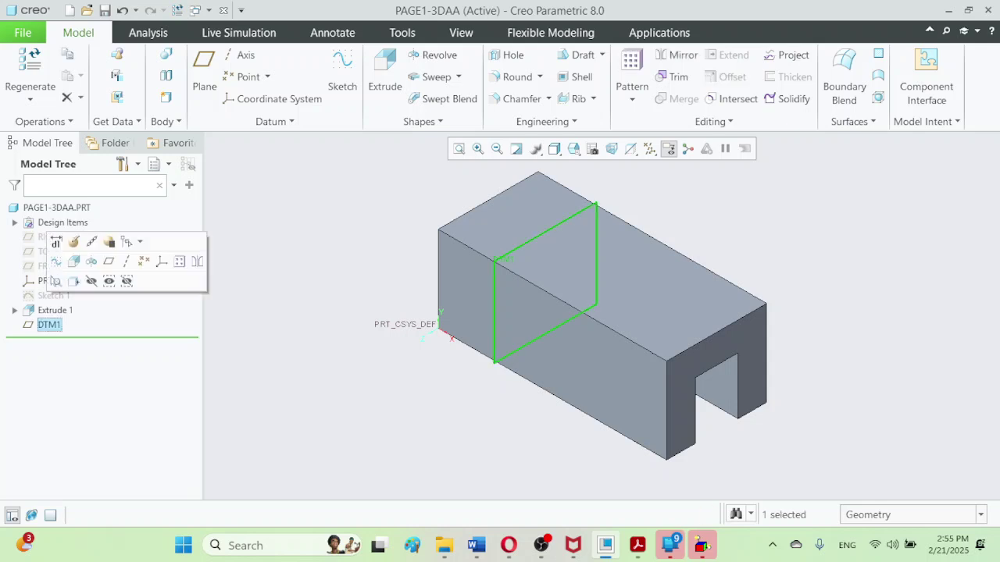
pyautogui.click(51, 324)
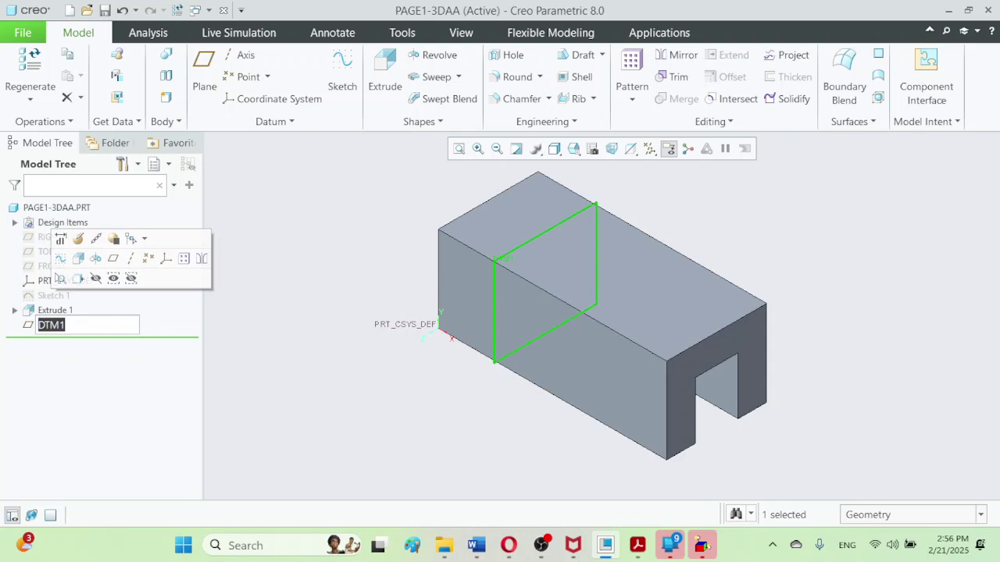
pyautogui.write('cutoutol')
pyautogui.press('BackSpace')
pyautogui.press('BackSpace')
pyautogui.write('plane')
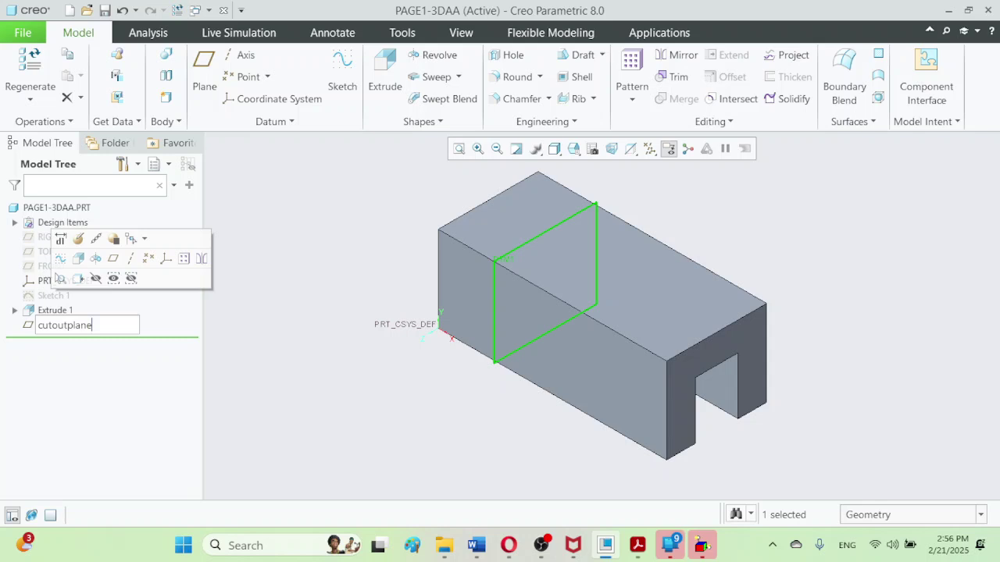
pyautogui.press('Return')
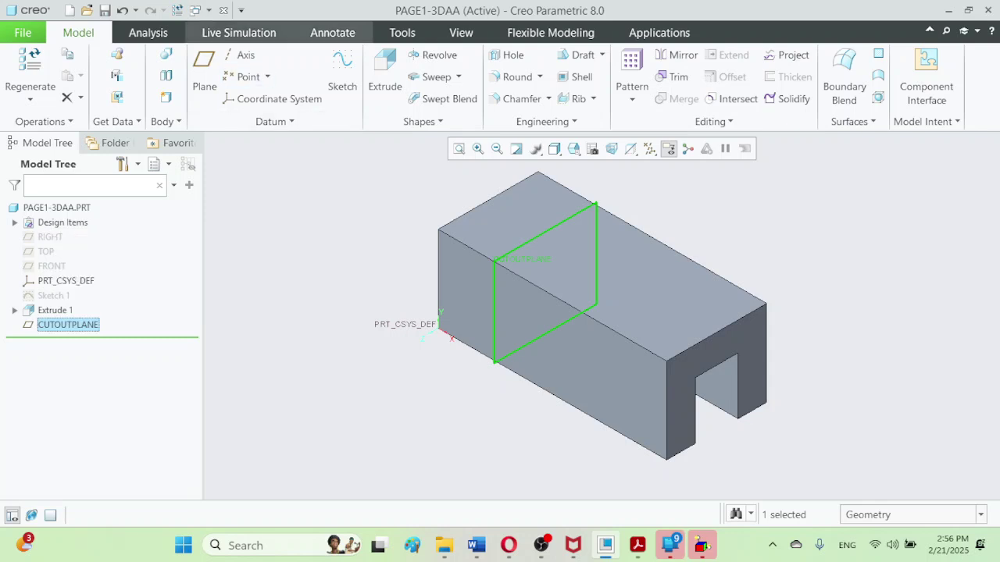
pyautogui.click(328, 211)
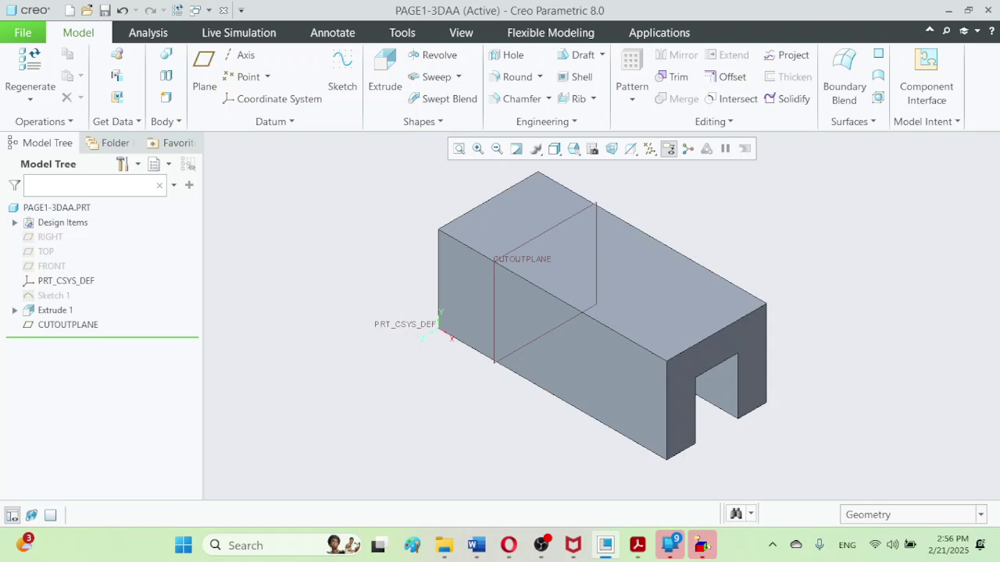
# - Start a sketch on the cutoutplane datum plane and check the middle cutout's shape in the PDF drawing
pyautogui.click(68, 325)
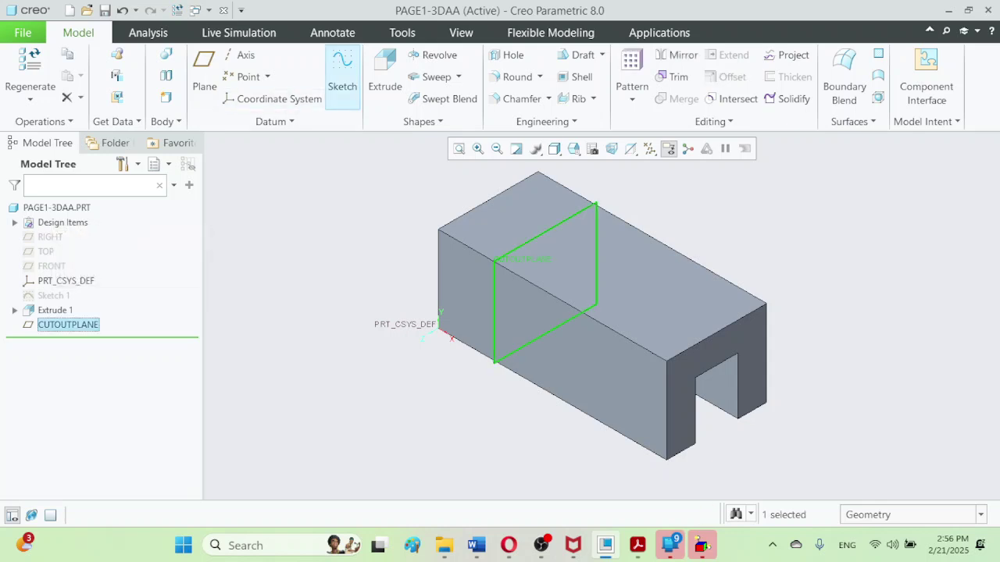
pyautogui.click(342, 76)
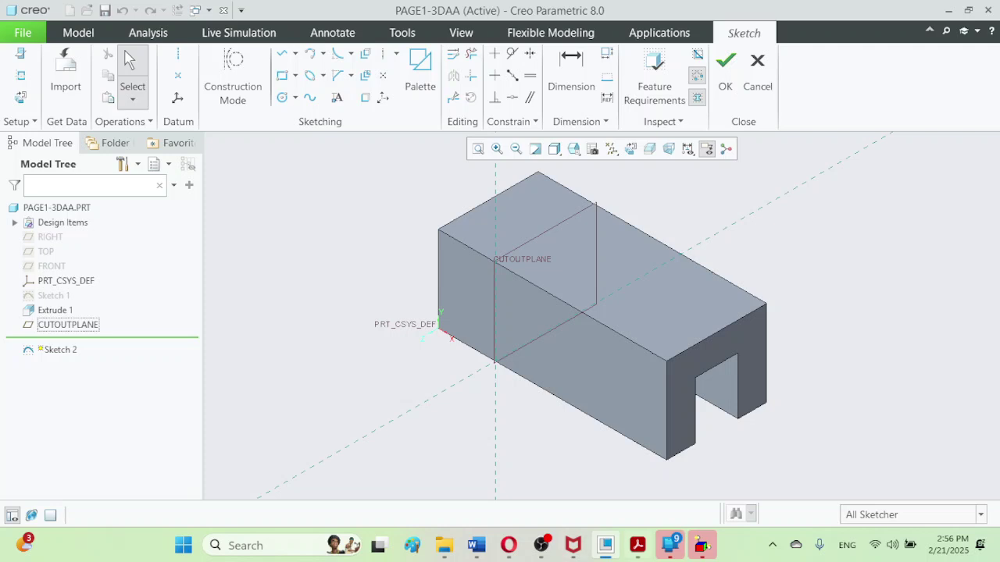
pyautogui.click(637, 545)
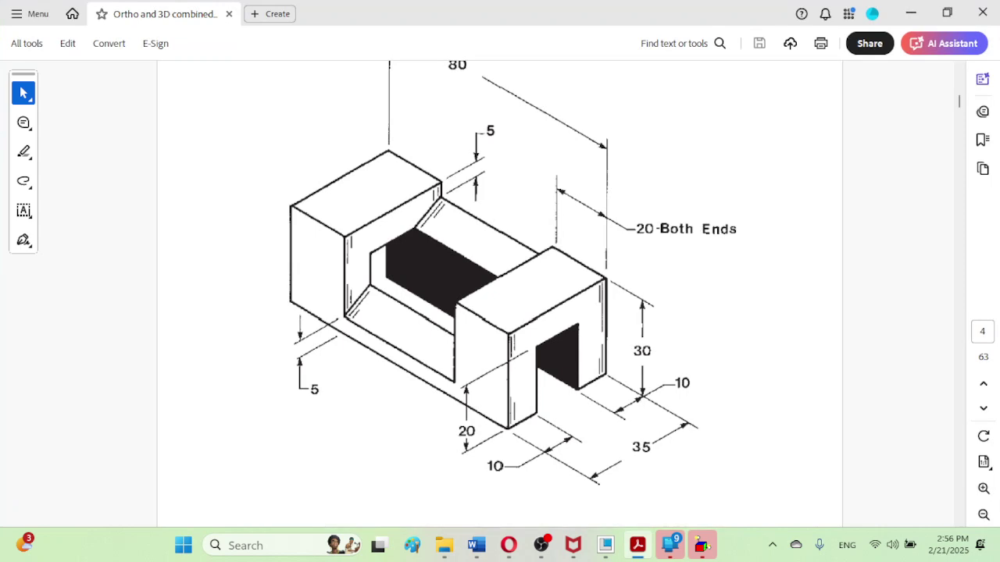
pyautogui.moveTo(638, 545)
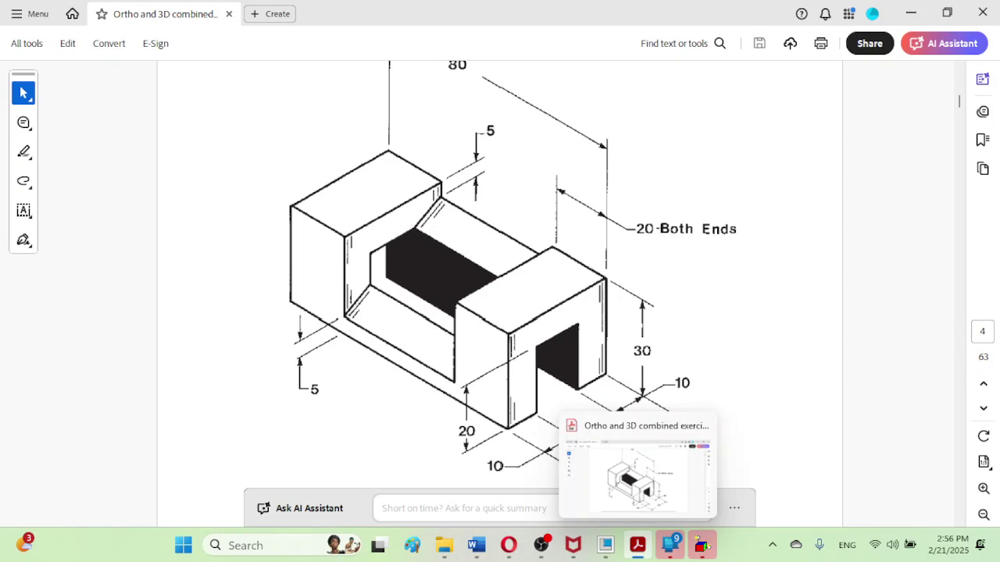
pyautogui.click(605, 545)
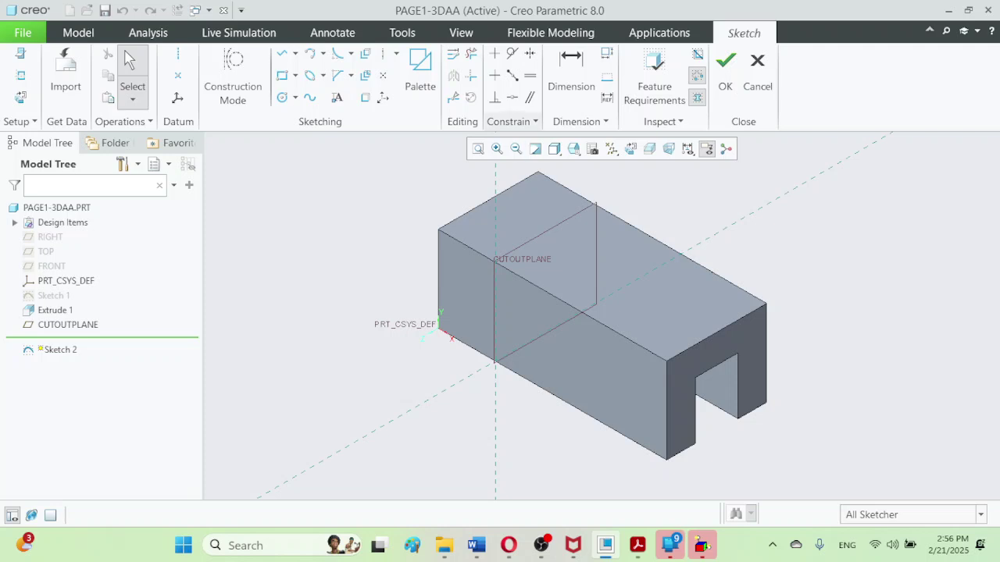
# - Project the block's top edge and both vertical outer side edges into the sketch as single edges
pyautogui.click(365, 98)
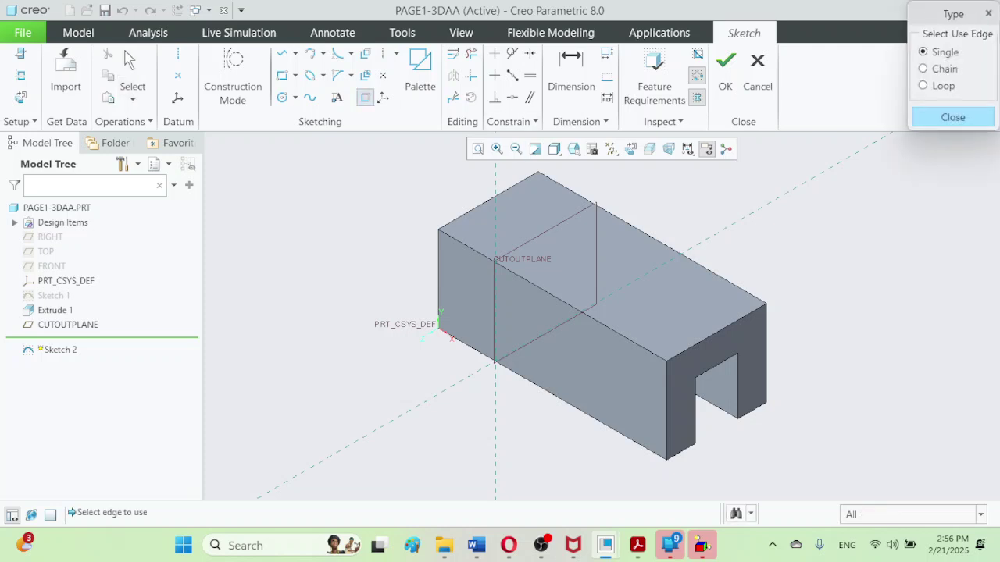
pyautogui.click(595, 194)
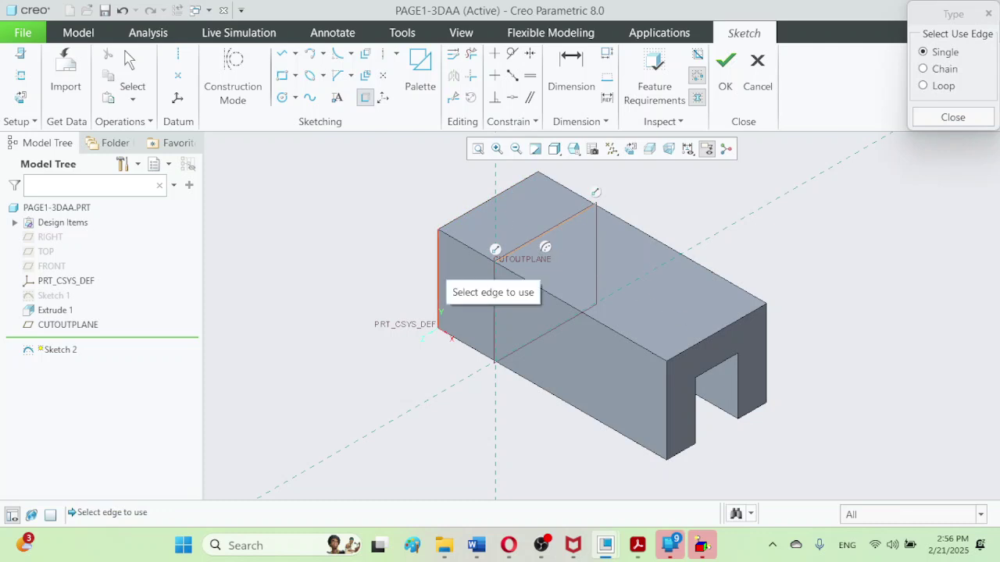
pyautogui.click(438, 282)
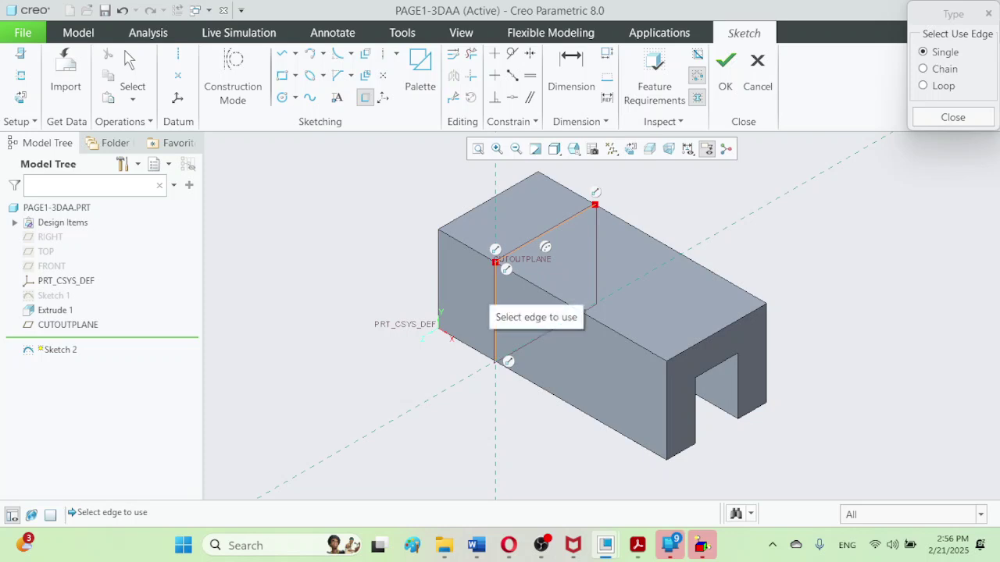
pyautogui.click(495, 312)
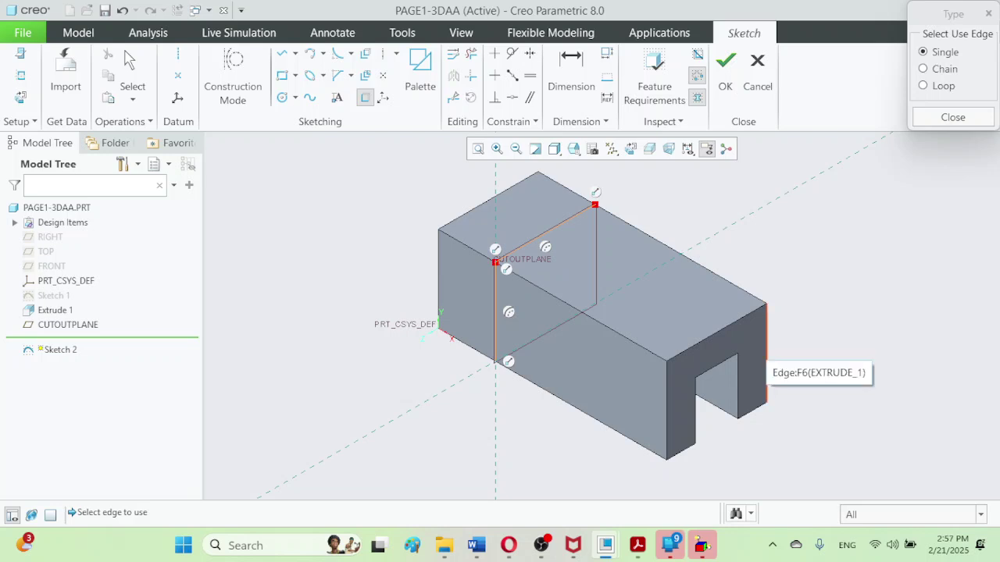
pyautogui.click(766, 368)
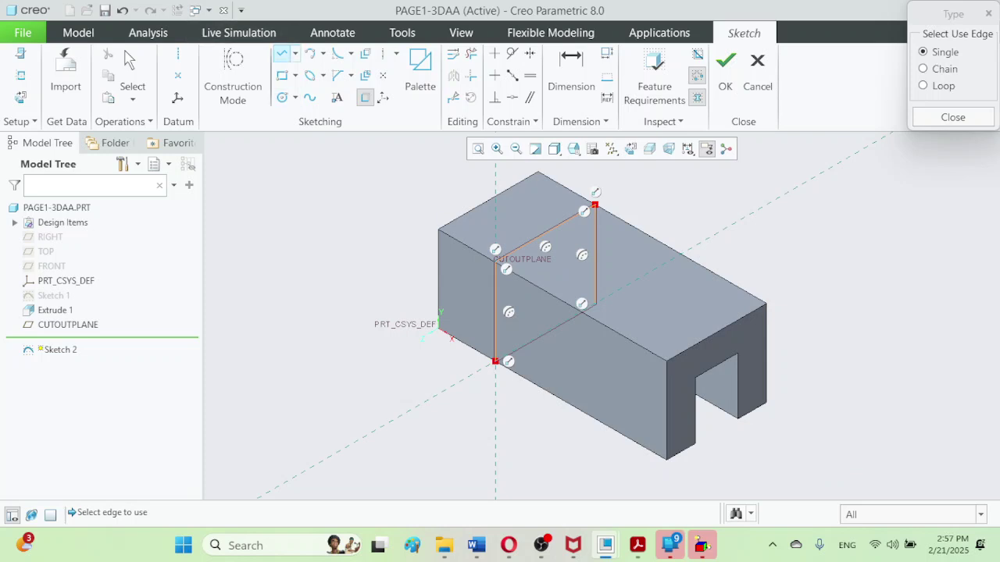
# - Draw a slanted line across both projected side edges, crossing them about 13.5 and 19.6 below the top edge
pyautogui.click(282, 53)
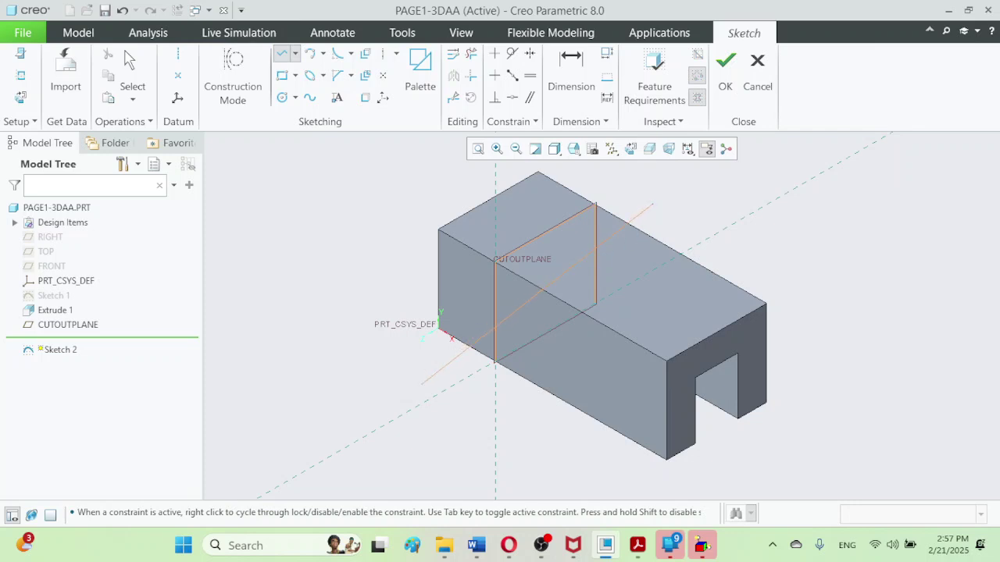
pyautogui.click(422, 384)
pyautogui.click(132, 75)
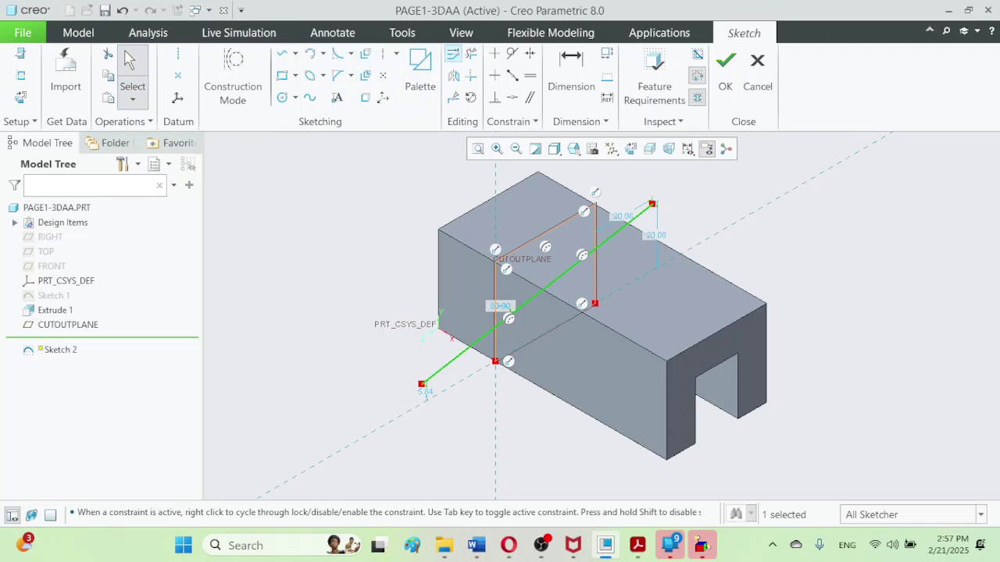
# - Trim the slanted line's overhanging ends and the side edges below it to form a closed four-sided profile
pyautogui.click(471, 53)
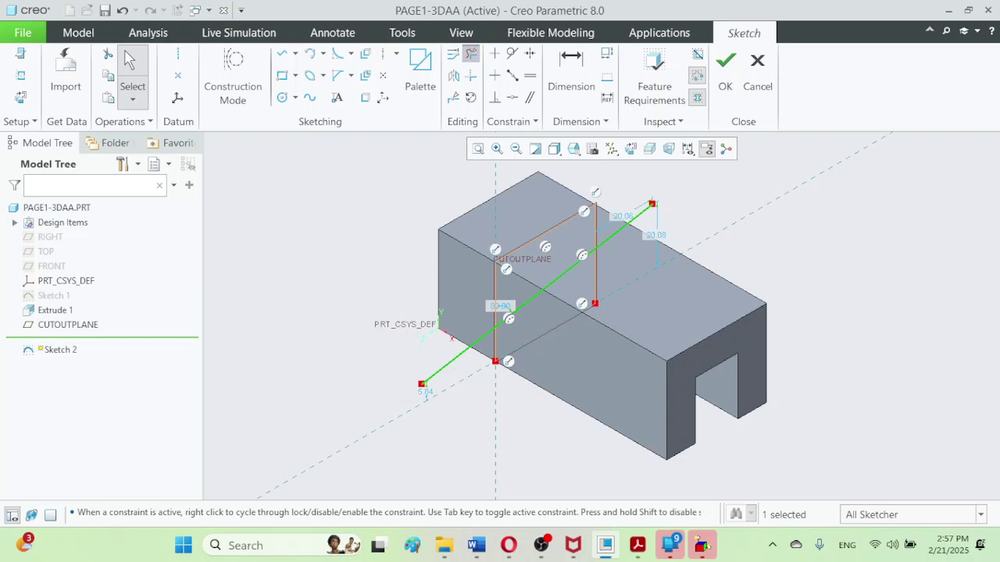
pyautogui.click(625, 212)
pyautogui.click(596, 265)
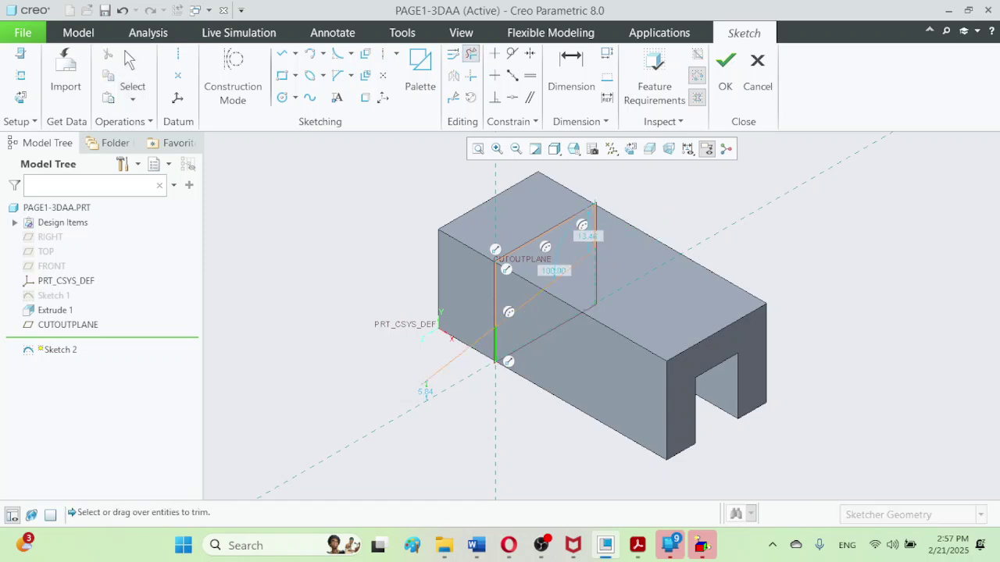
pyautogui.click(496, 344)
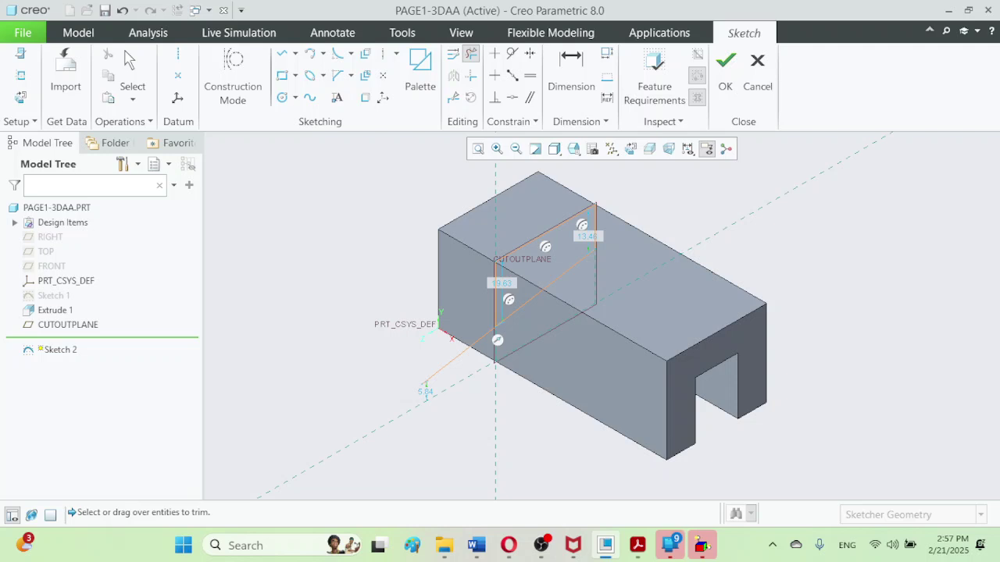
pyautogui.click(461, 361)
pyautogui.click(132, 74)
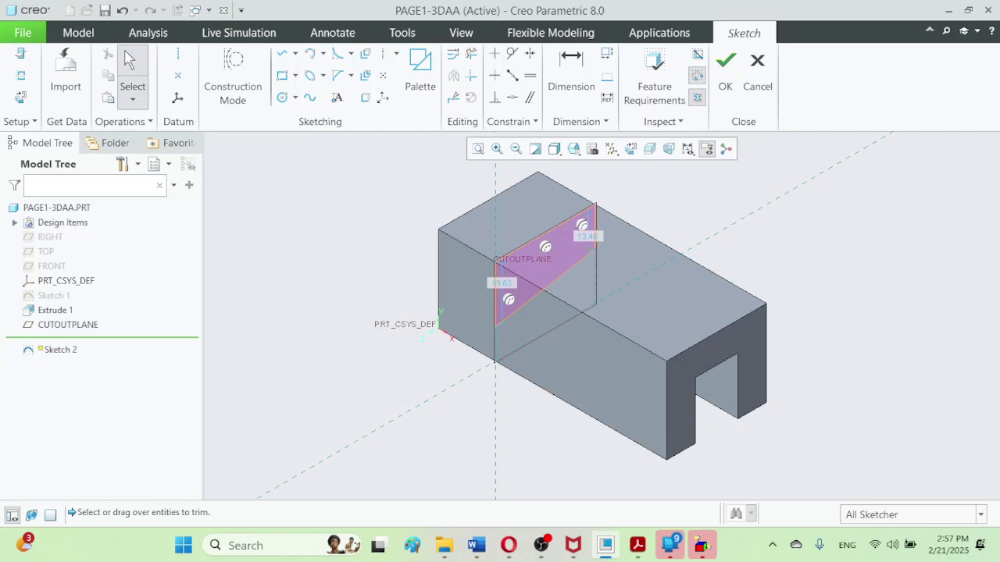
# - Check the cutout heights in the PDF drawing and set the profile's short vertical side to 5
pyautogui.hotkey('alt', 'Tab')
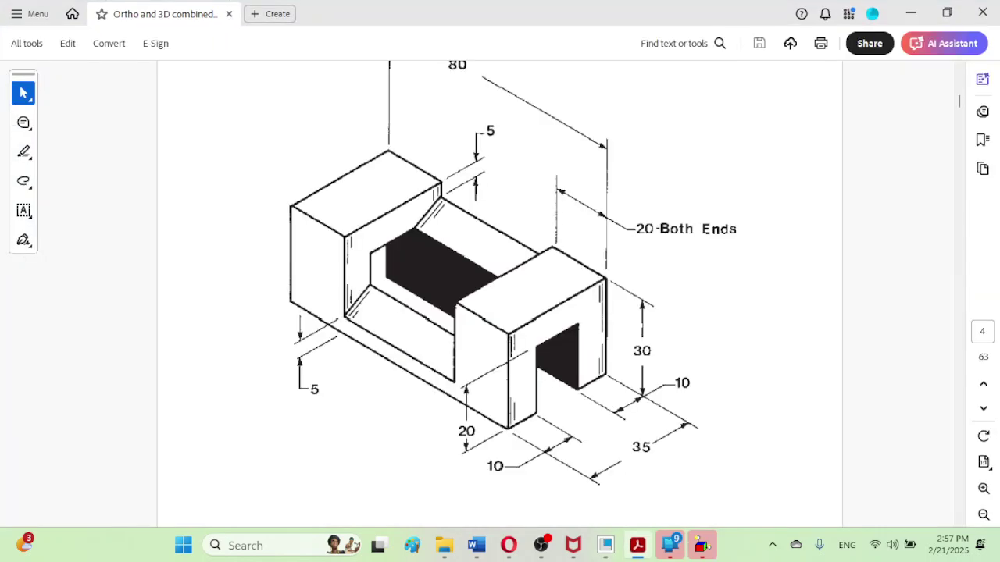
pyautogui.hotkey('alt', 'Tab')
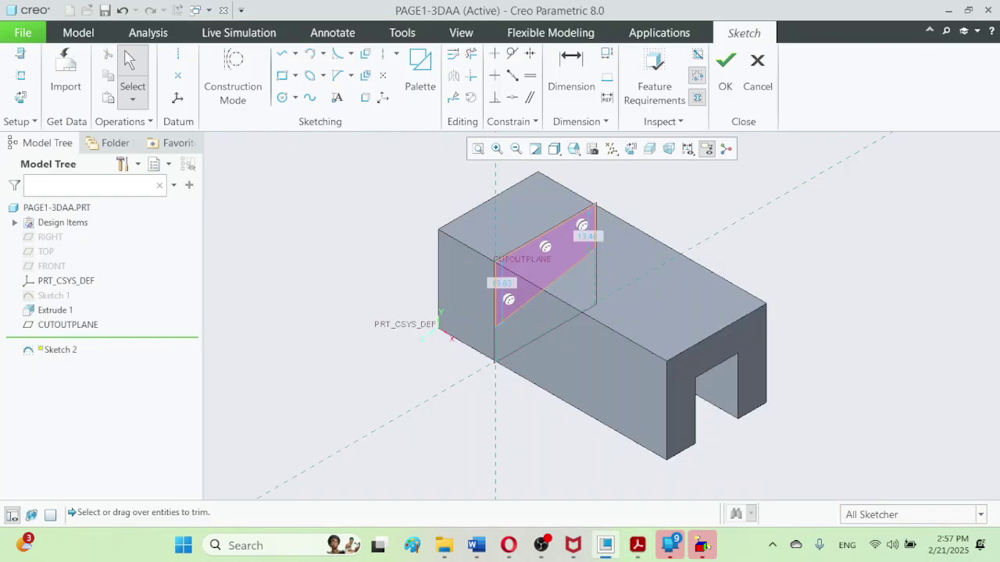
pyautogui.click(584, 232)
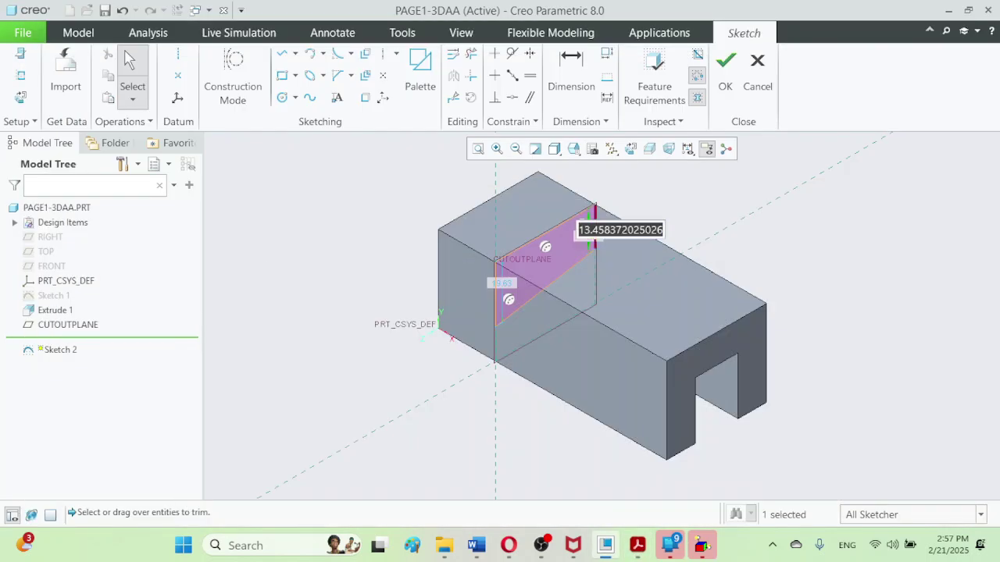
pyautogui.write('5')
pyautogui.press('Return')
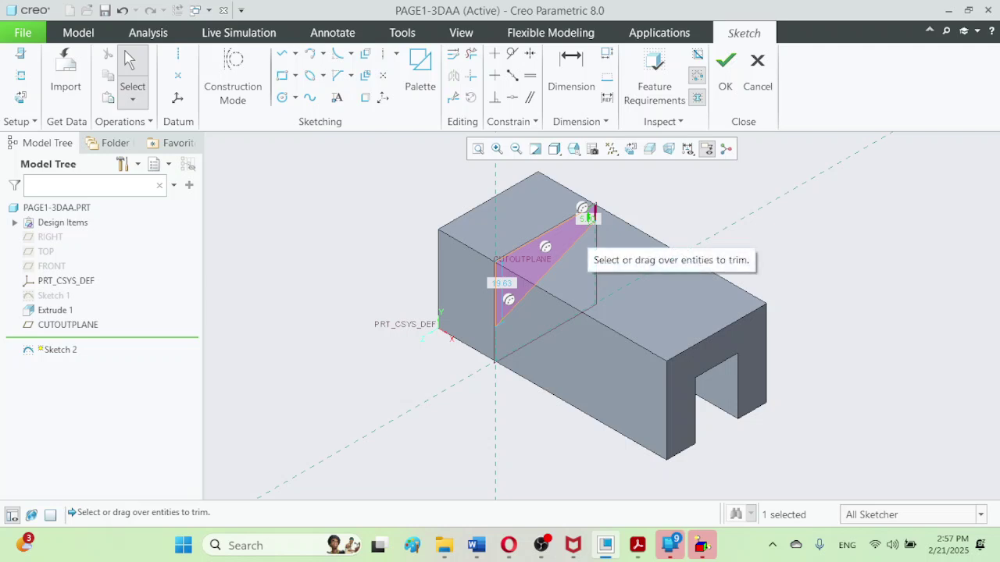
# - Recheck the PDF drawing, set the profile's long vertical side to 25 and finish the sketch
pyautogui.click(638, 545)
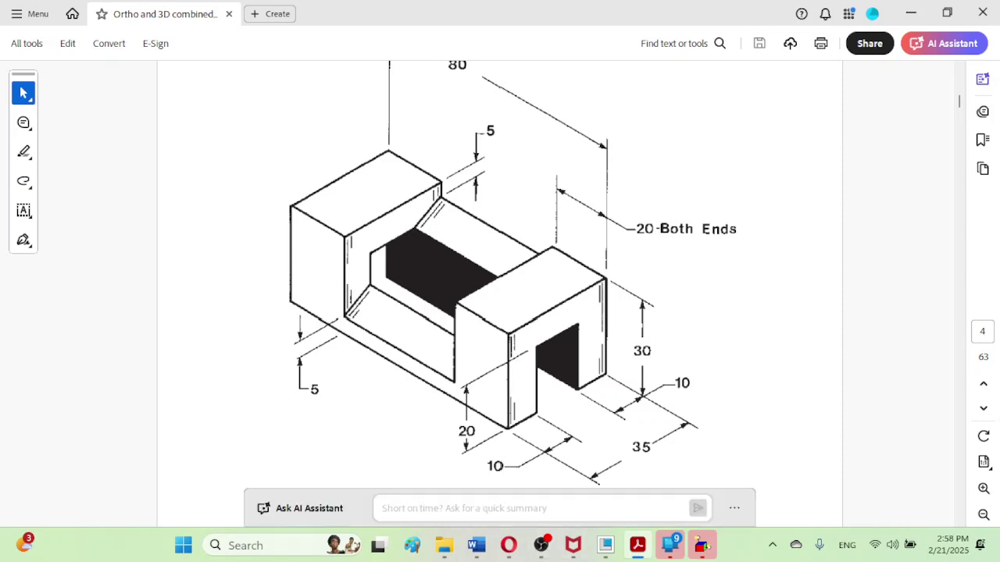
pyautogui.click(911, 13)
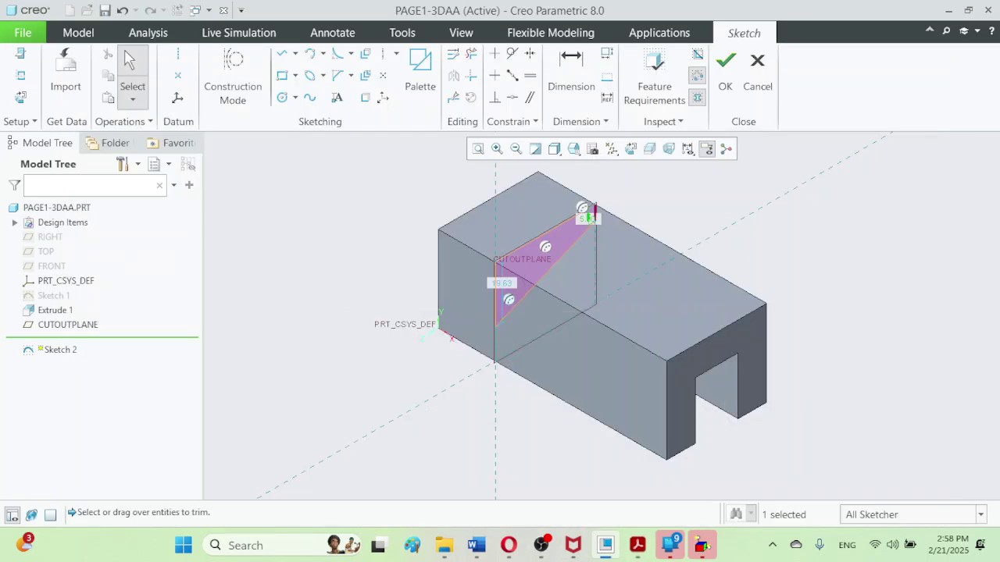
pyautogui.doubleClick(501, 282)
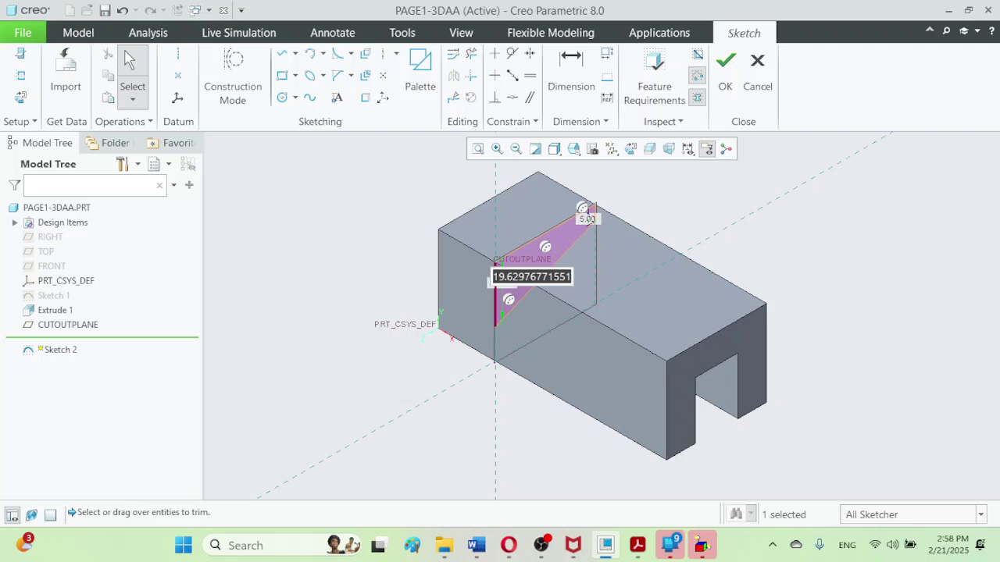
pyautogui.write('25')
pyautogui.press('Return')
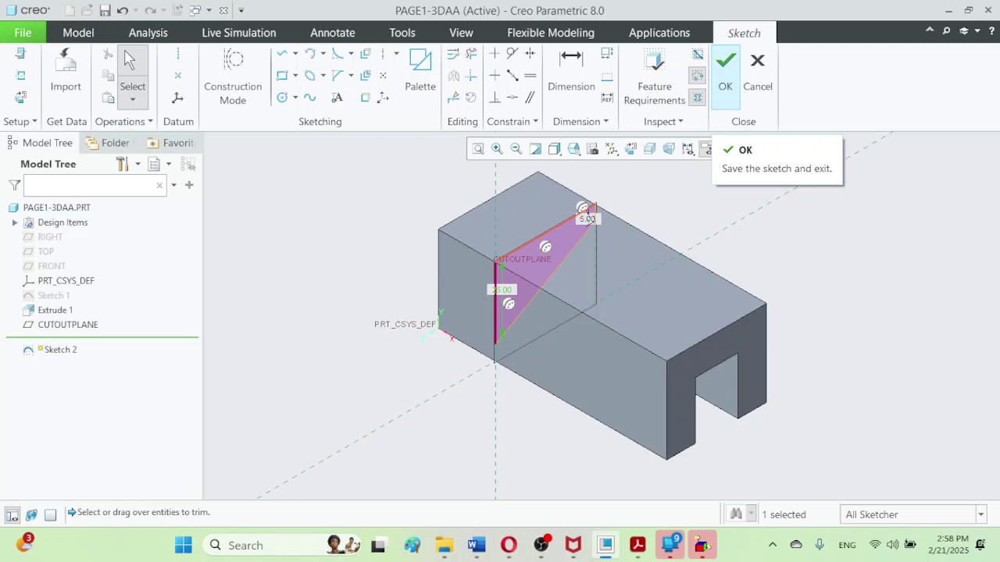
pyautogui.click(725, 72)
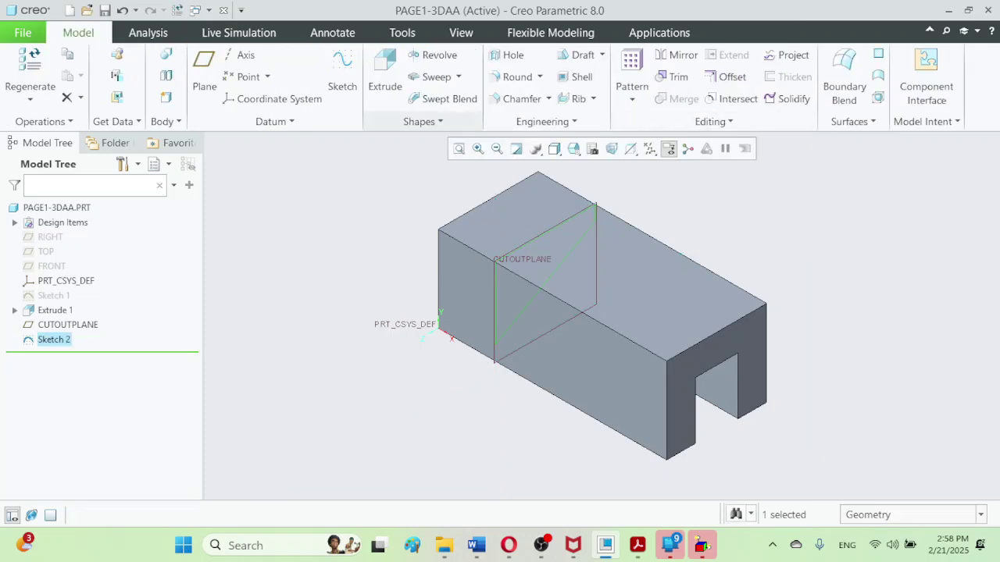
# - Extrude the cutout profile as a material-removing cut 40 deep towards the front end, checking the length in the PDF drawing
pyautogui.click(385, 78)
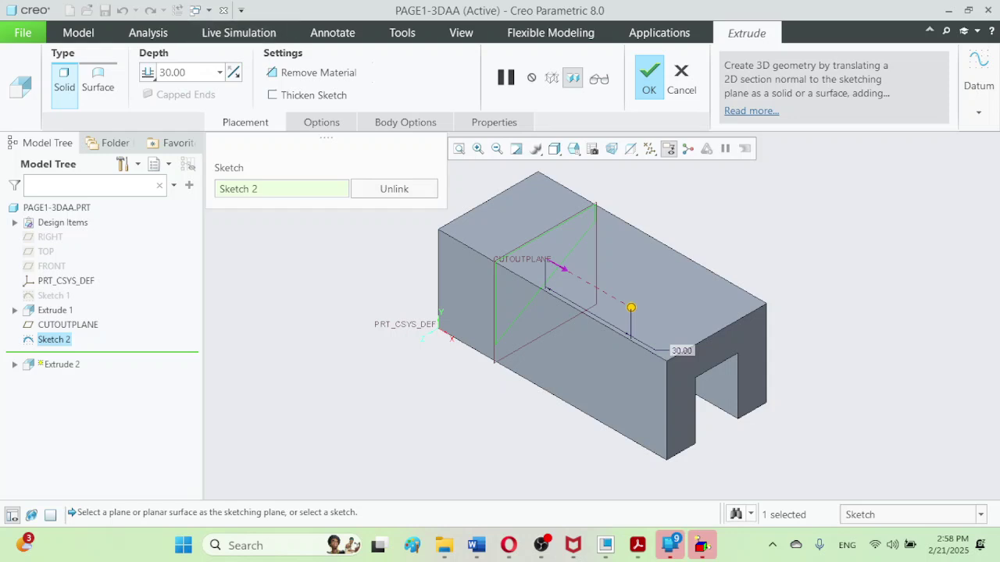
pyautogui.click(307, 71)
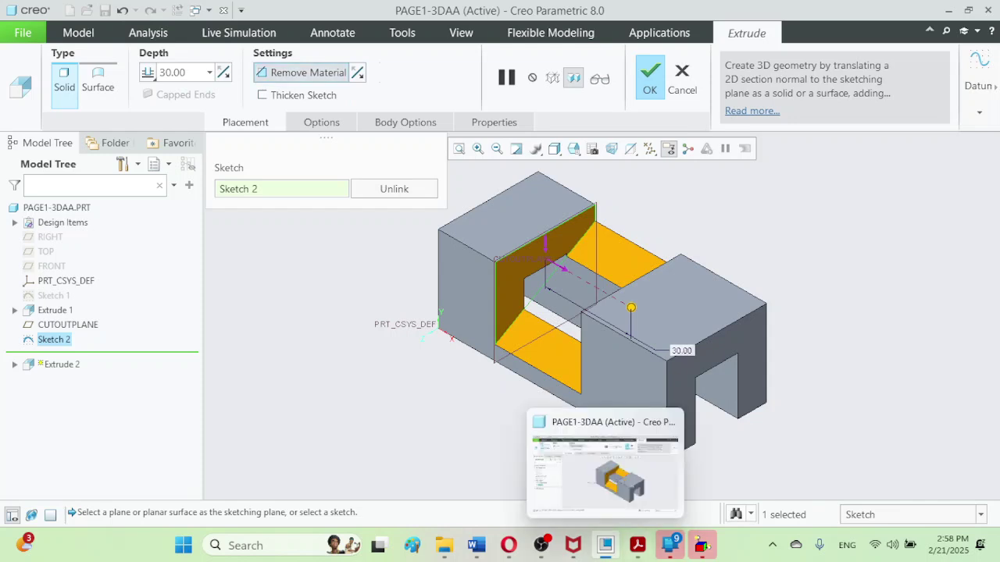
pyautogui.click(638, 545)
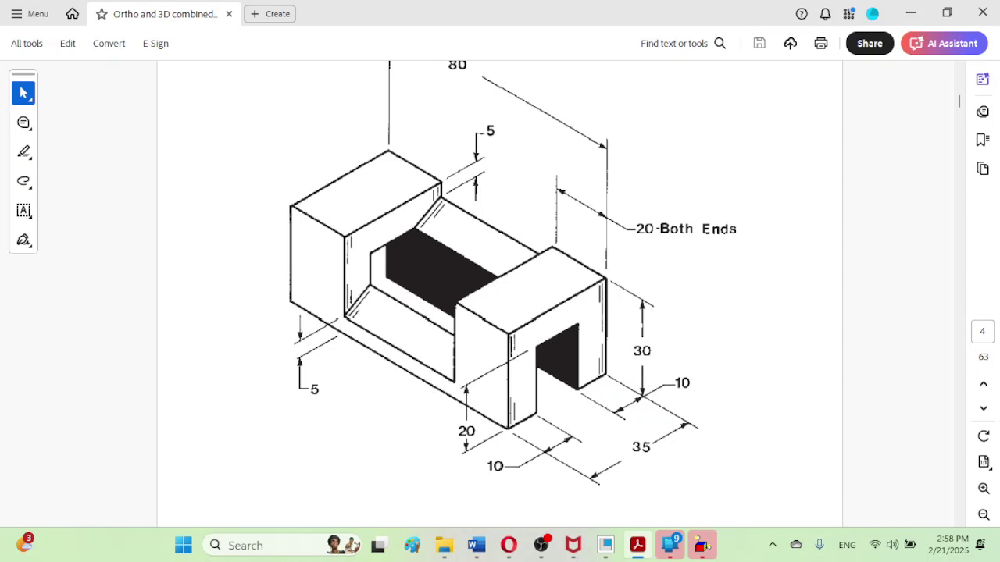
pyautogui.click(637, 545)
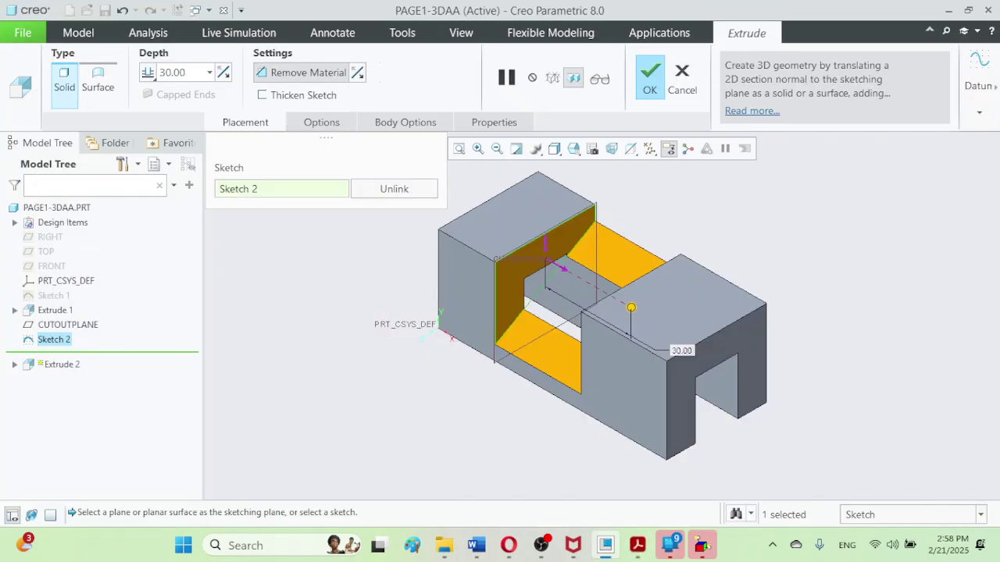
pyautogui.doubleClick(173, 72)
pyautogui.write('40')
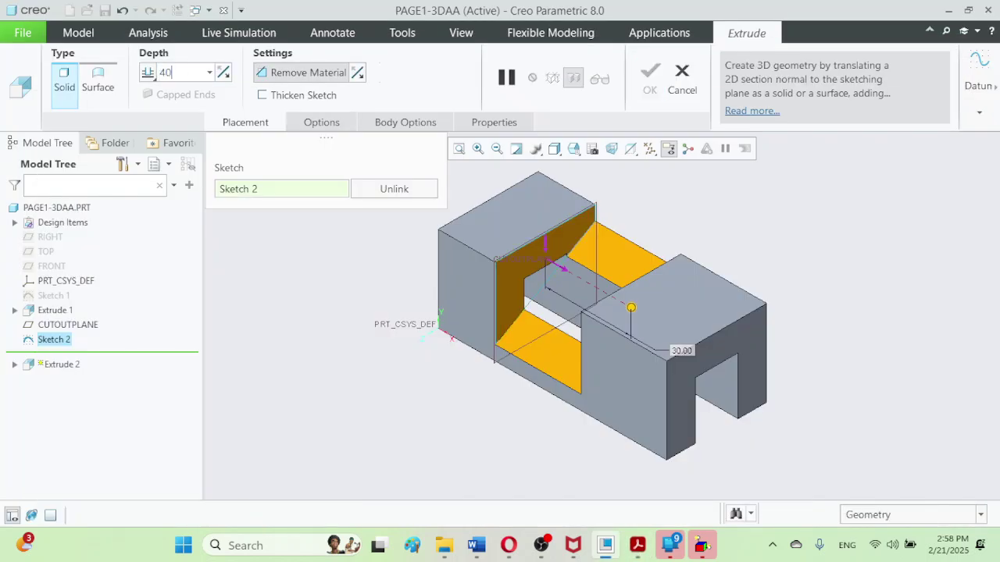
pyautogui.press('Return')
pyautogui.click(649, 76)
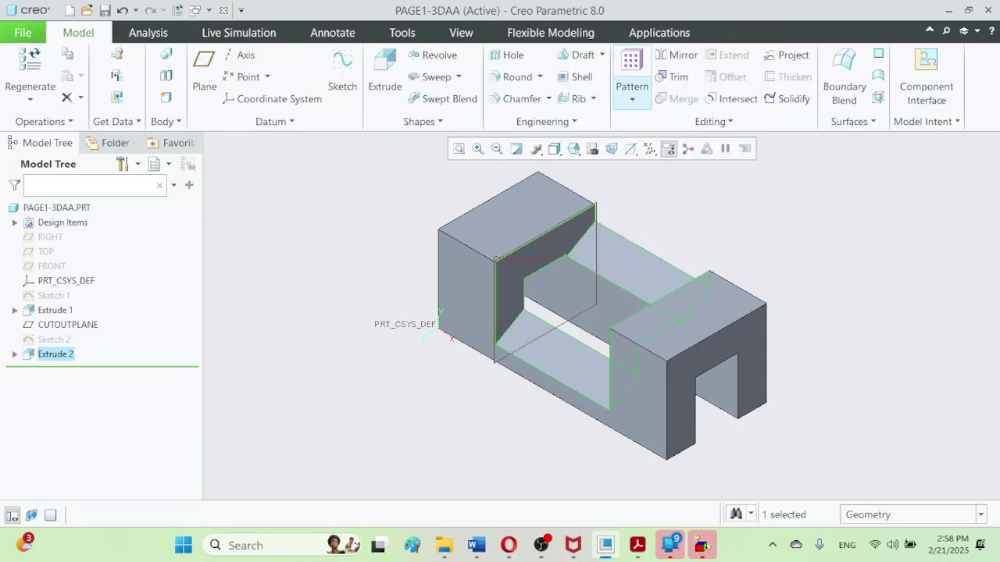
pyautogui.press('Escape')
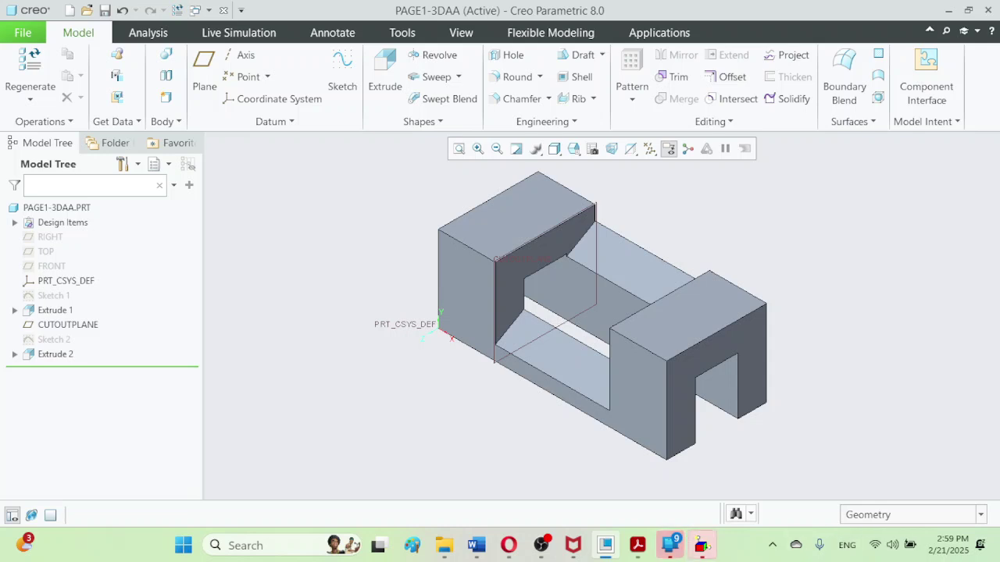
# - Look at the part in the PDF drawing again and undo the cutout extrusion
pyautogui.click(637, 546)
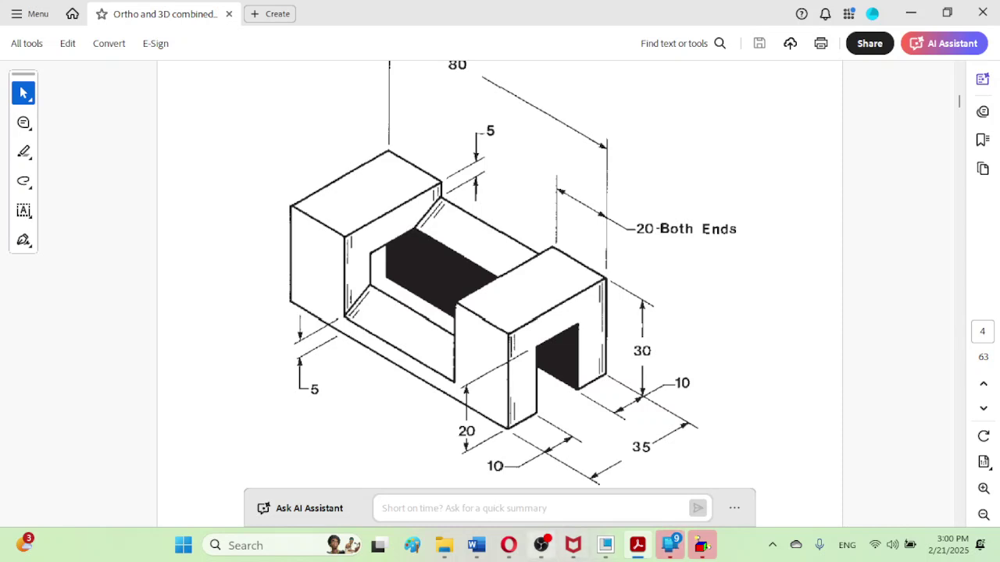
pyautogui.click(605, 545)
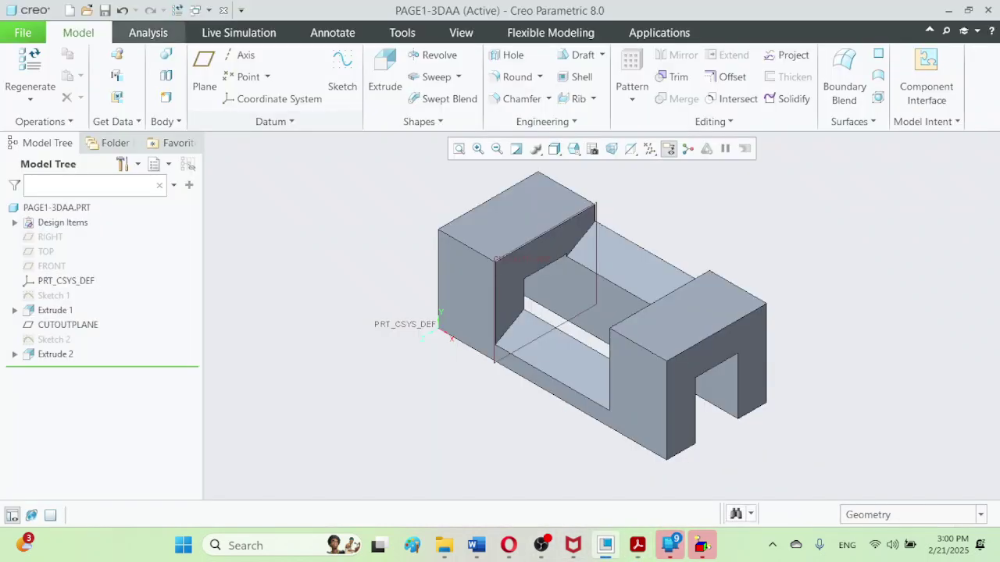
pyautogui.click(122, 10)
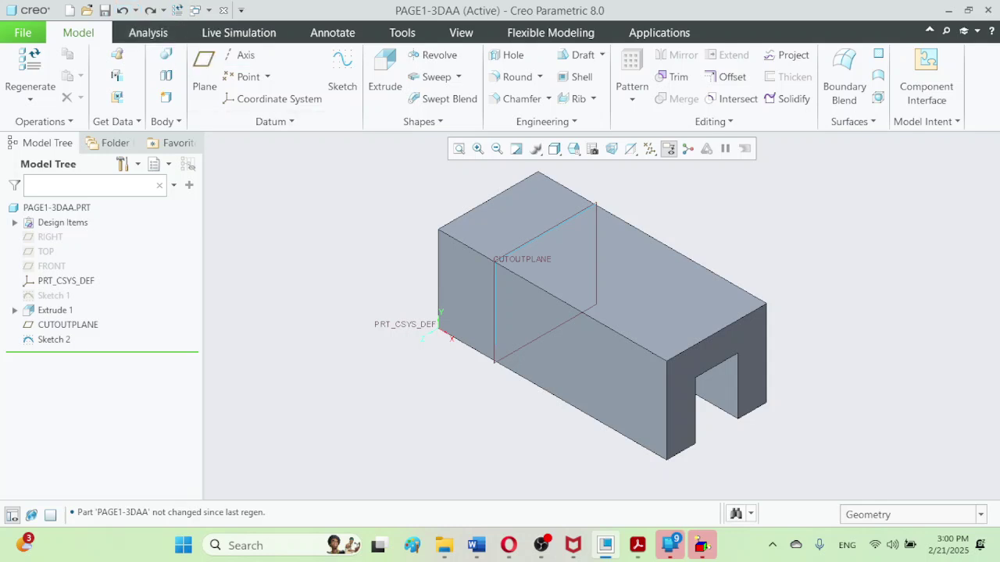
# - Reopen the cutout sketch for editing and delete the profile's top line and long vertical line
pyautogui.click(54, 339)
pyautogui.click(95, 251)
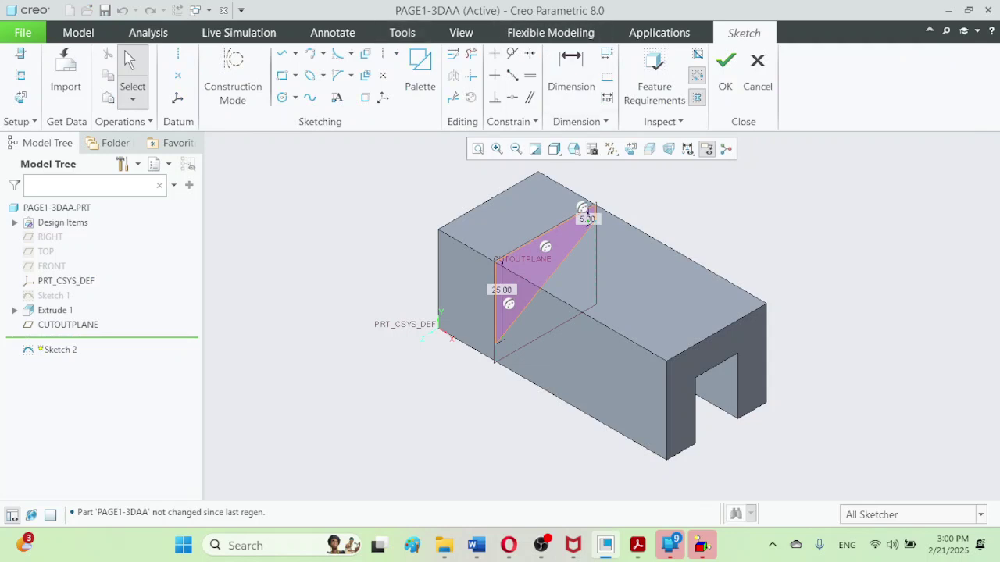
pyautogui.click(539, 239)
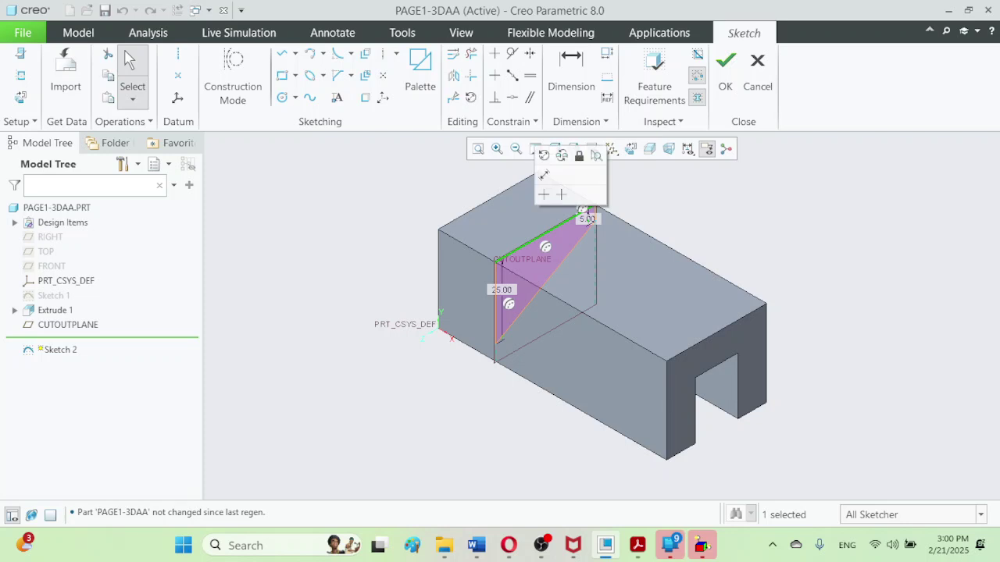
pyautogui.keyDown('ctrl'); pyautogui.click(495, 304); pyautogui.keyUp('ctrl')
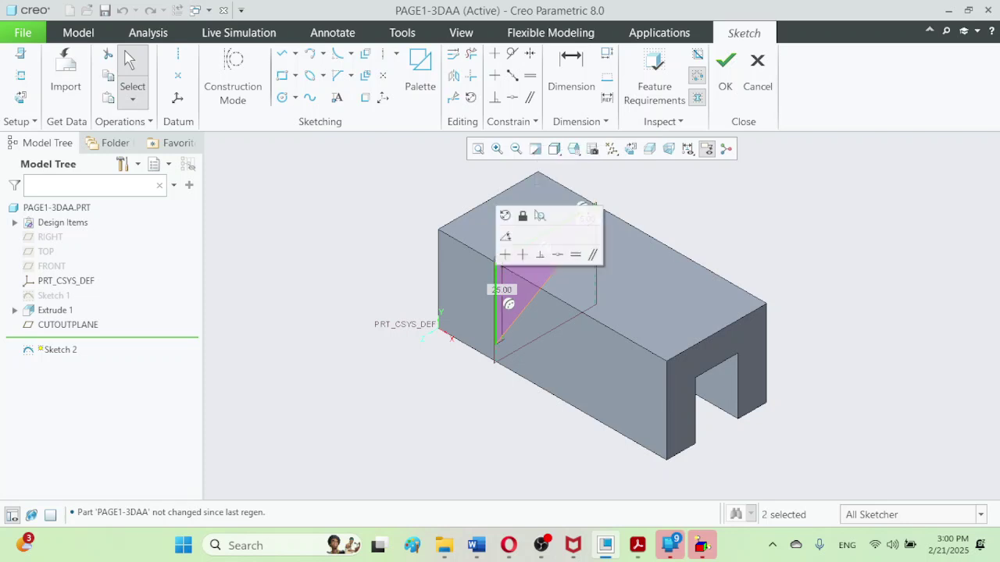
pyautogui.press('Delete')
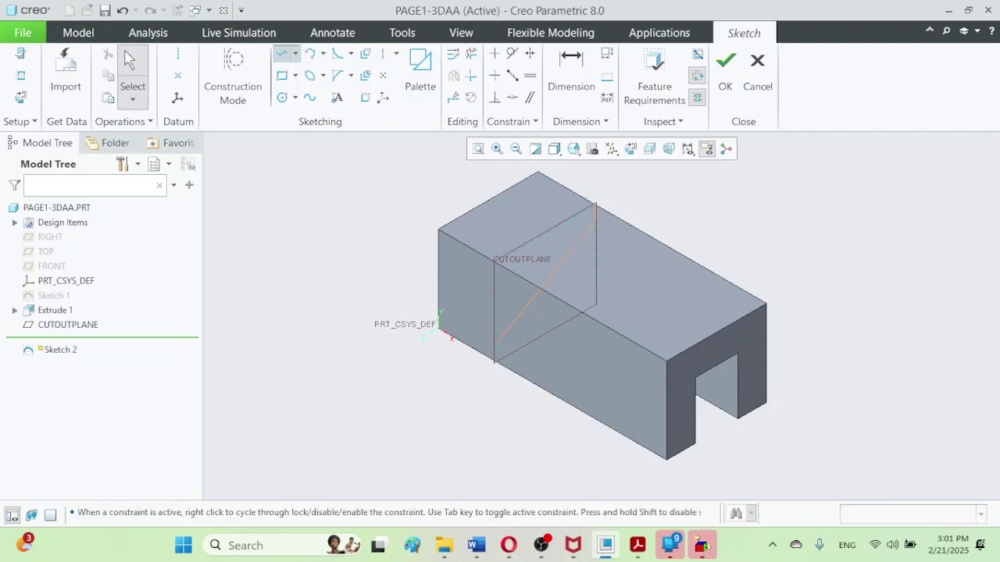
# - Close the profile with a line chain outside the block from its top corner around to the slope's lower end and finish the sketch
pyautogui.click(282, 54)
pyautogui.click(596, 206)
pyautogui.click(567, 161)
pyautogui.click(417, 162)
pyautogui.click(375, 284)
pyautogui.click(495, 338)
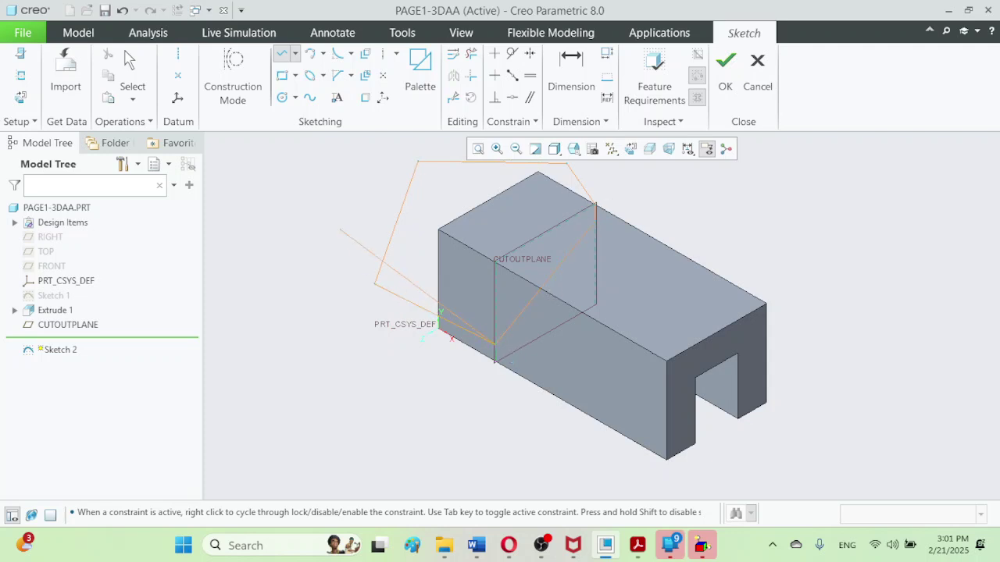
pyautogui.click(132, 74)
pyautogui.click(725, 74)
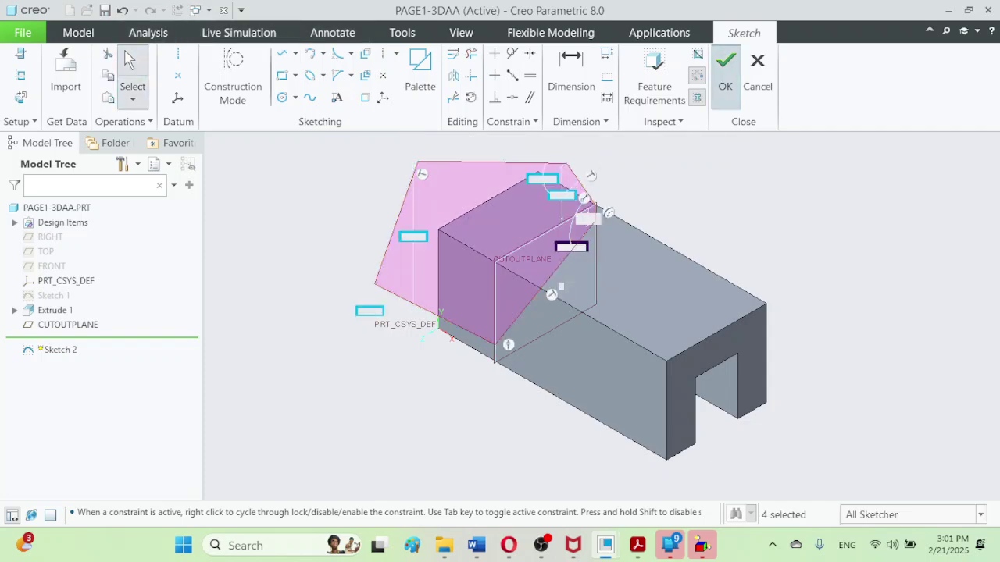
# - Extrude the reworked profile as a material-removing cut 40 deep towards the front end
pyautogui.click(385, 74)
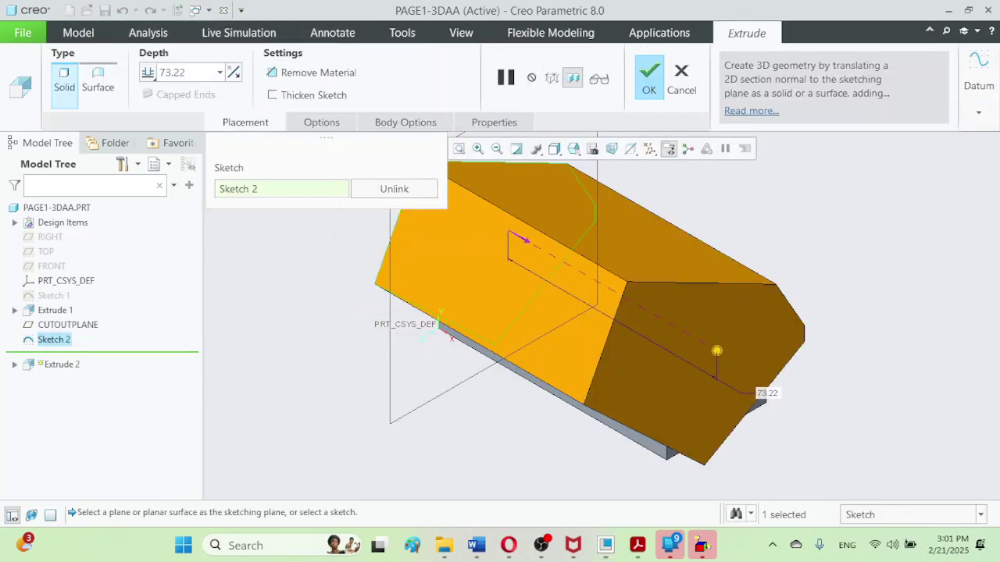
pyautogui.click(311, 72)
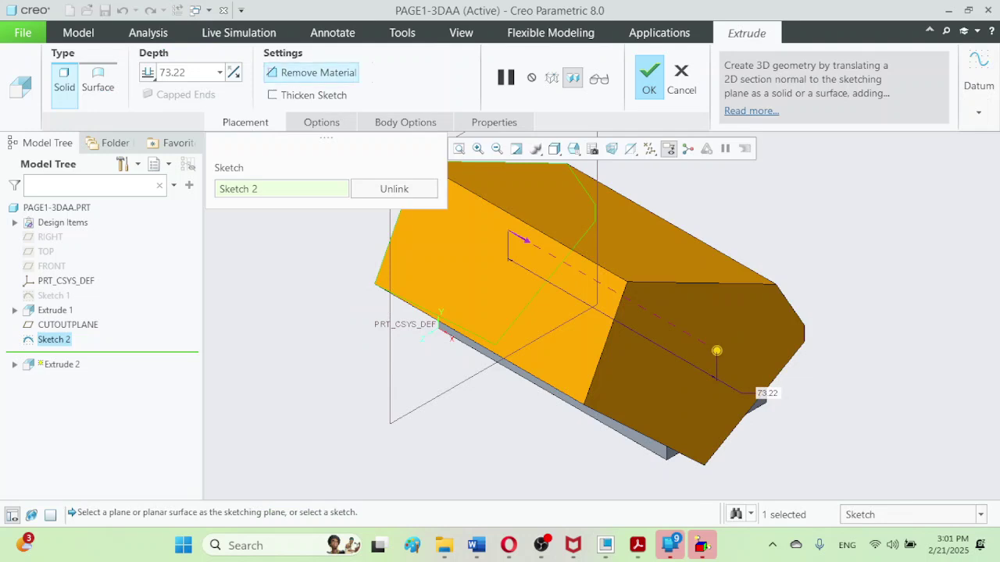
pyautogui.click(172, 73)
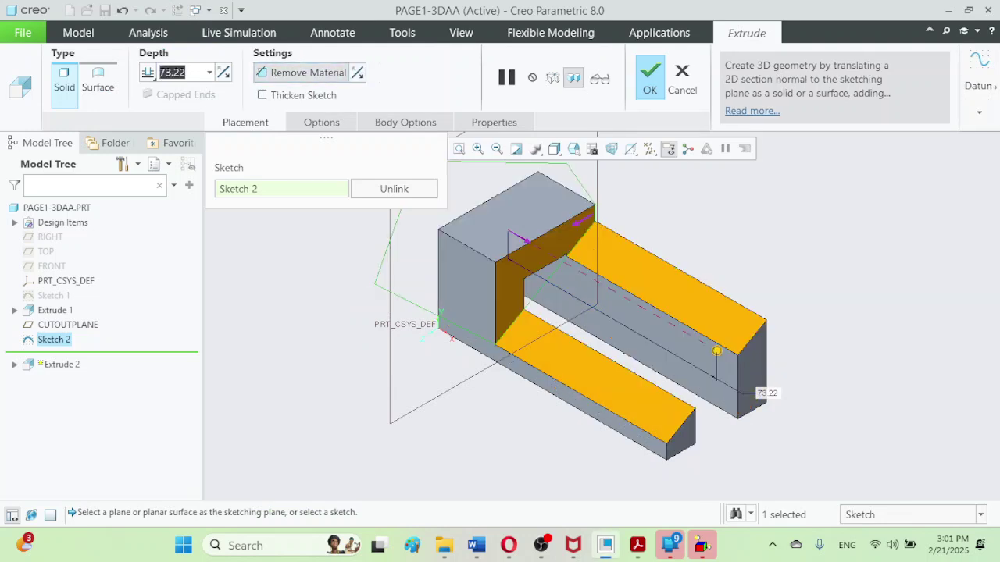
pyautogui.write('40')
pyautogui.press('Return')
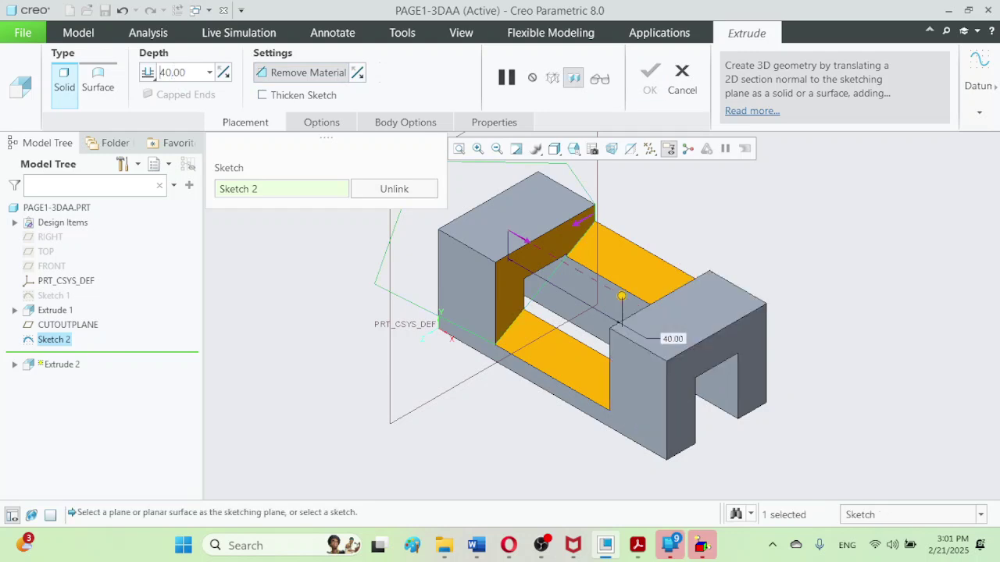
pyautogui.press('Return')
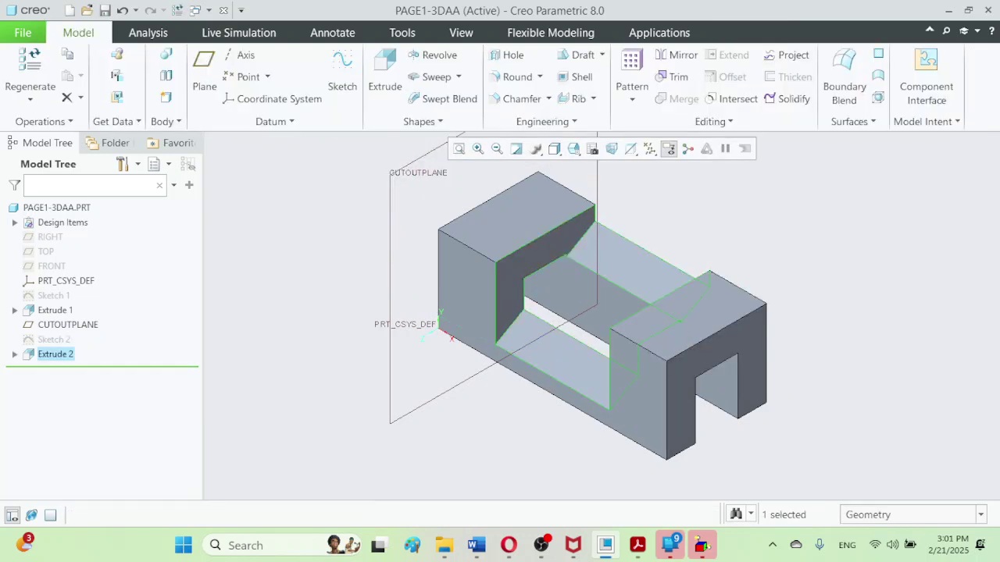
pyautogui.press('Escape')
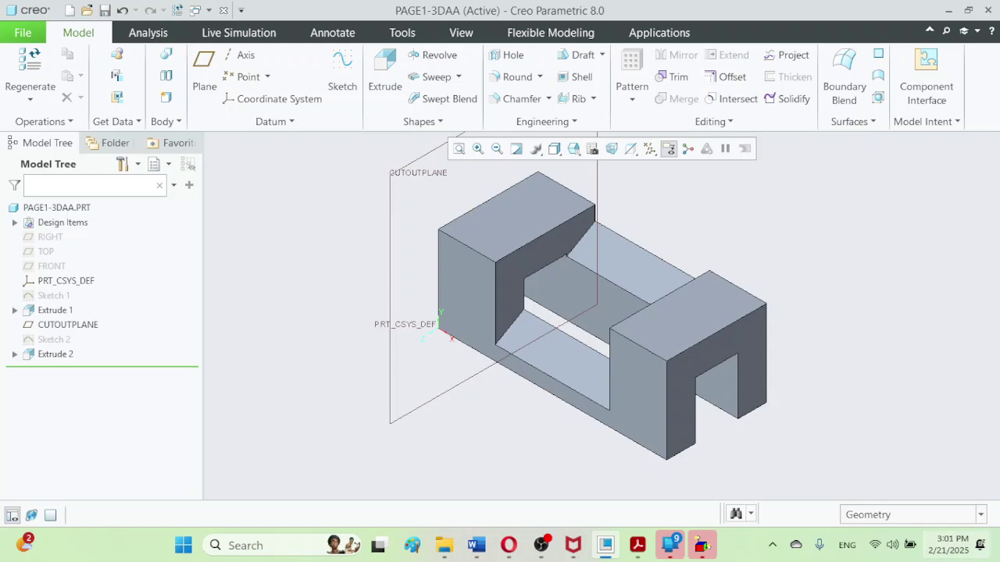
# - Inspect the part with its cutout from several angles and restore the standard orientation
pyautogui.moveTo(703, 329); pyautogui.dragTo(810, 404, button='middle')
pyautogui.hotkey('ctrl', 'd')
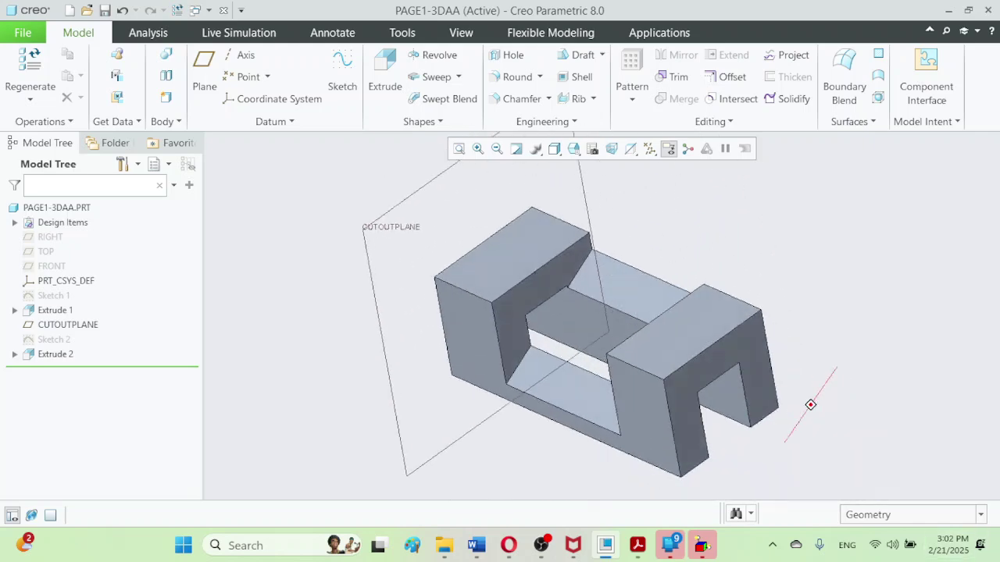
pyautogui.moveTo(721, 225)
pyautogui.mouseDown(button='middle')
pyautogui.moveTo(486, 232)
pyautogui.moveTo(572, 273)
pyautogui.mouseUp(button='middle')
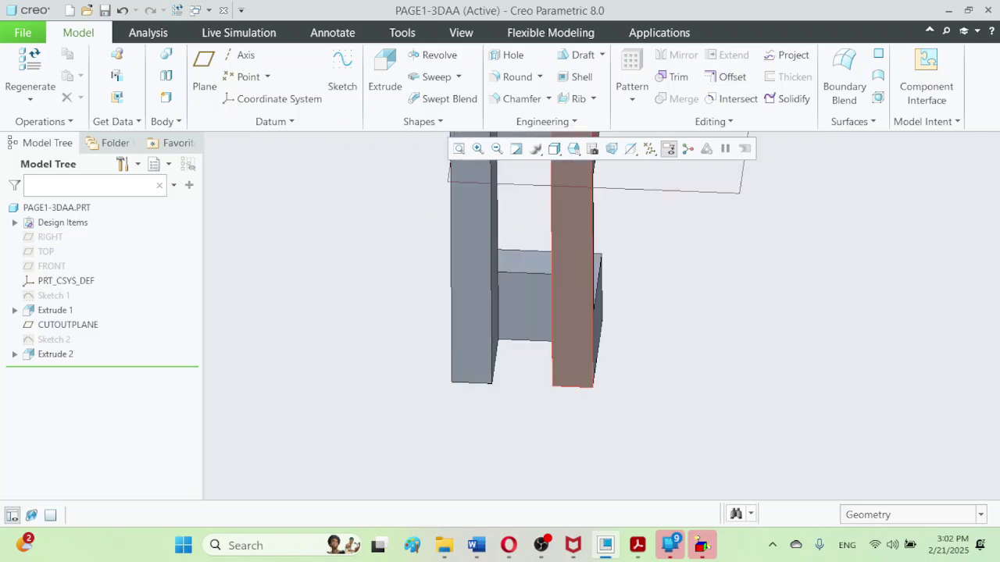
pyautogui.click(574, 149)
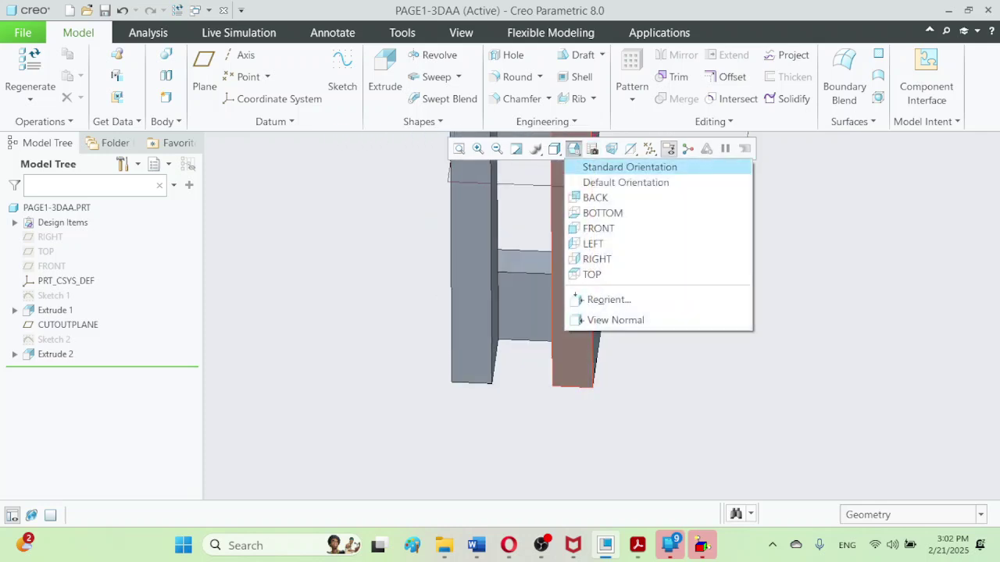
pyautogui.click(625, 163)
# - Display the part in No Hidden style and hide the CUTOUTPLANE datum plane
pyautogui.click(554, 148)
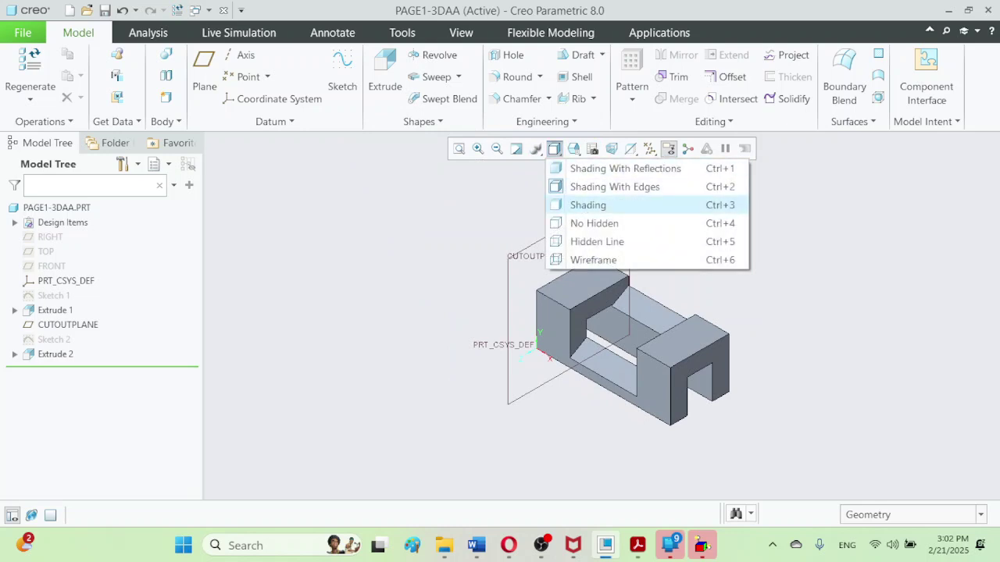
pyautogui.click(594, 224)
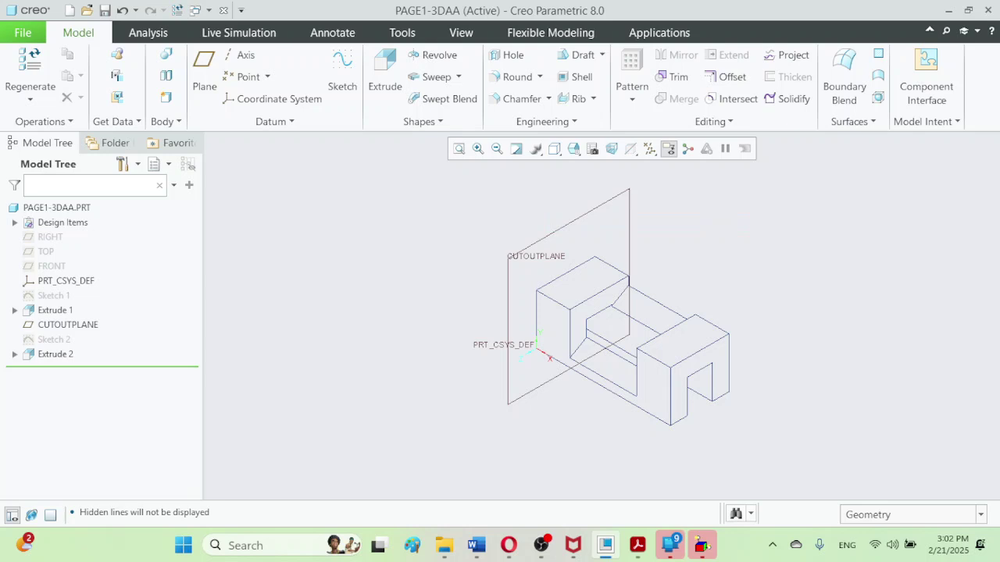
pyautogui.click(67, 324)
pyautogui.click(109, 272)
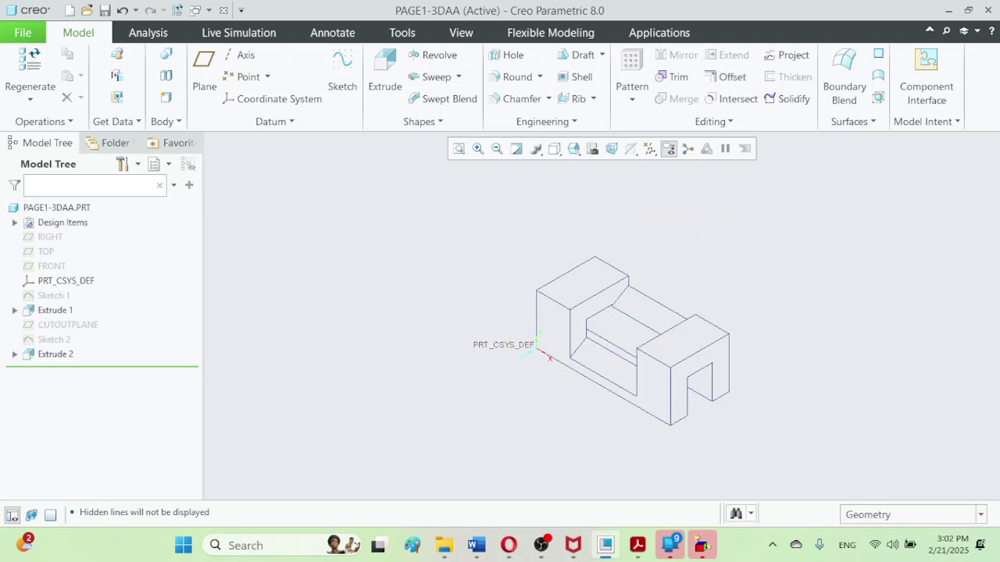
pyautogui.scroll(3, 678, 238)
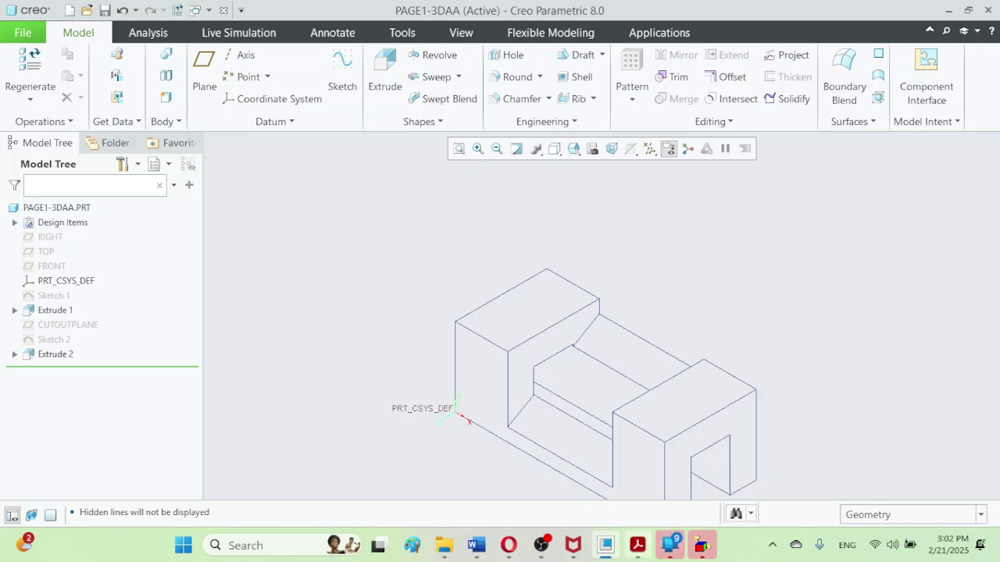
# - Compare the part with the PDF drawing and return the model display to Shading With Edges
pyautogui.click(638, 545)
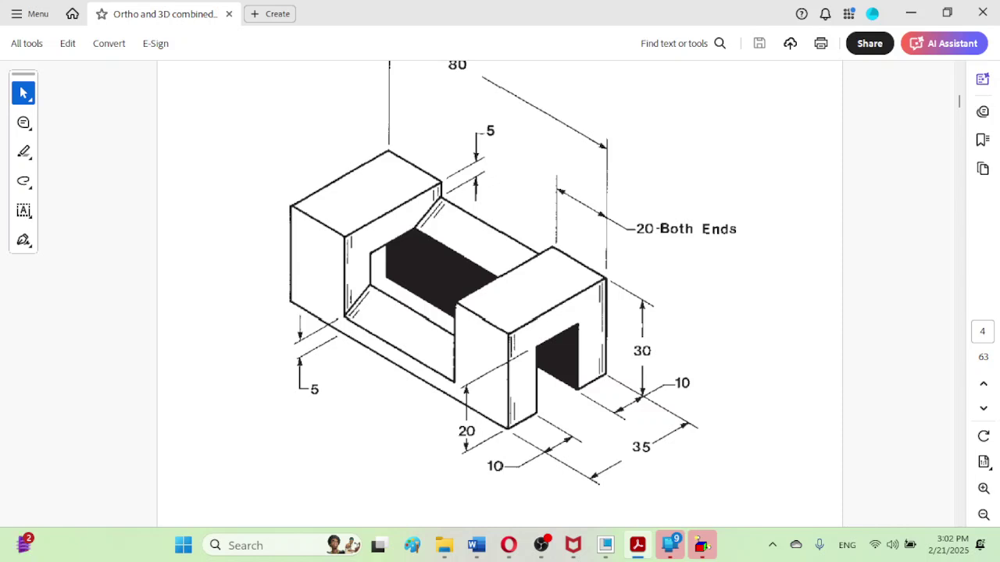
pyautogui.click(606, 545)
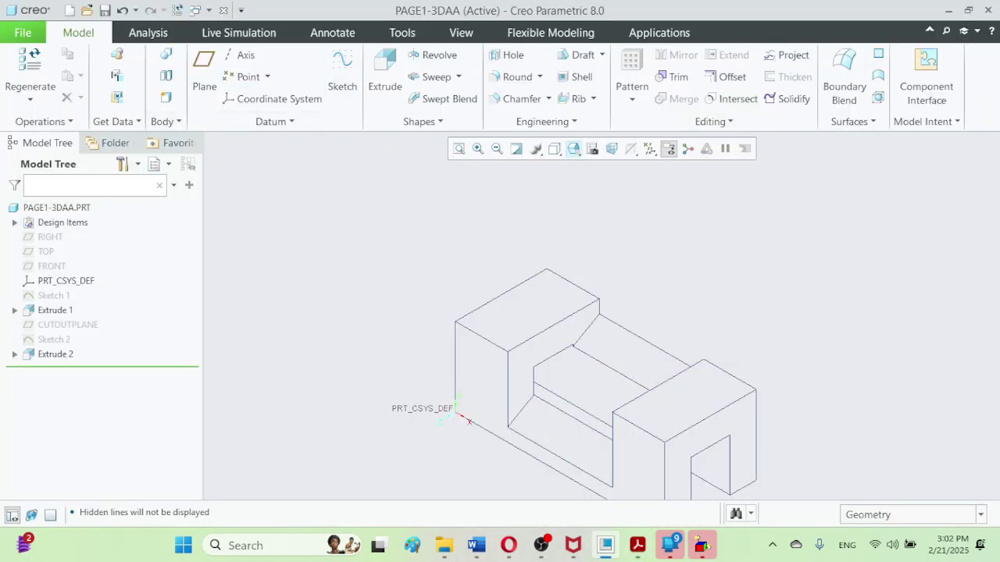
pyautogui.click(554, 148)
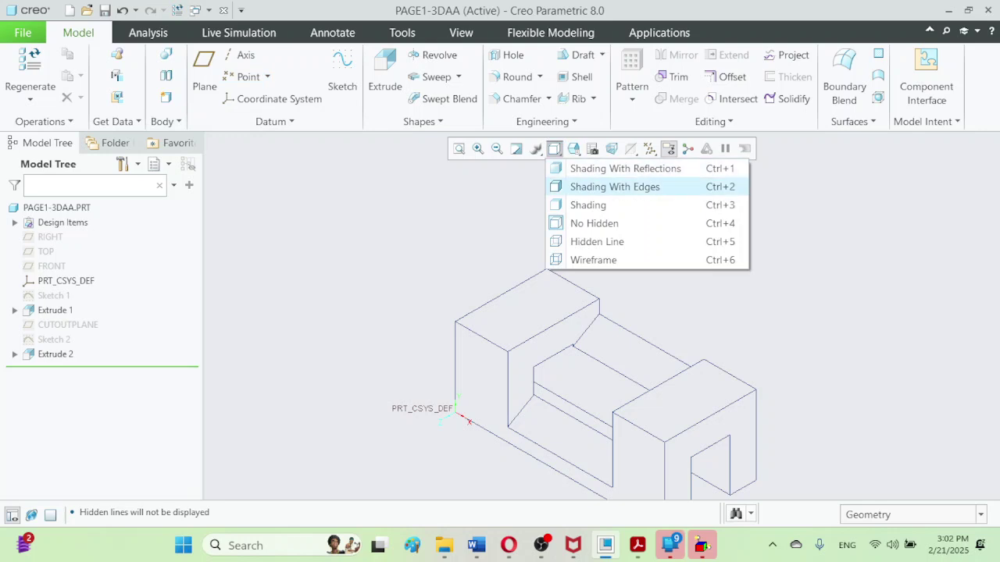
pyautogui.click(614, 186)
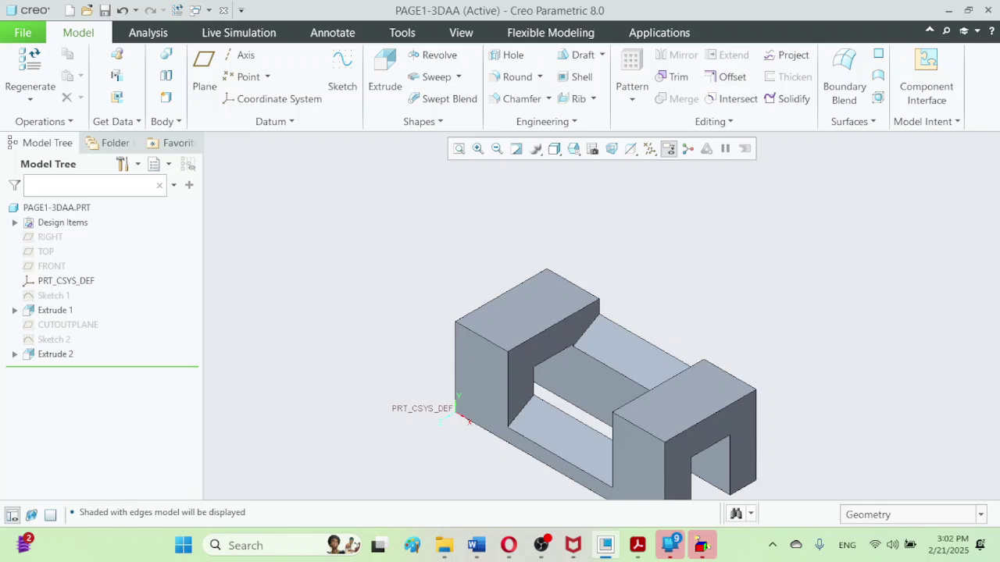
# - Delete the coordinate system, both sketches, both extrusions and CUTOUTPLANE, keeping only the three default datum planes
pyautogui.click(54, 296)
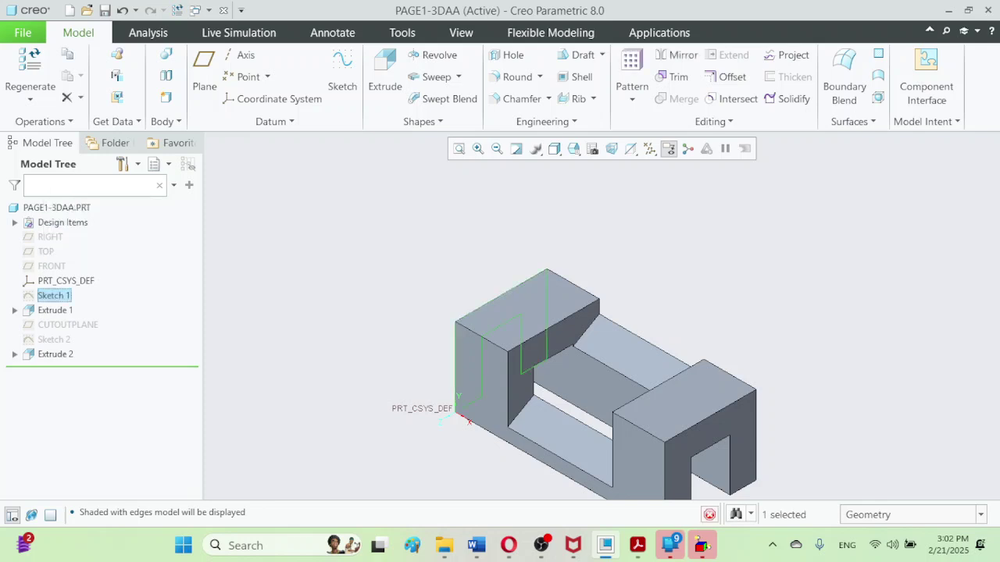
pyautogui.rightClick(67, 281)
pyautogui.click(104, 393)
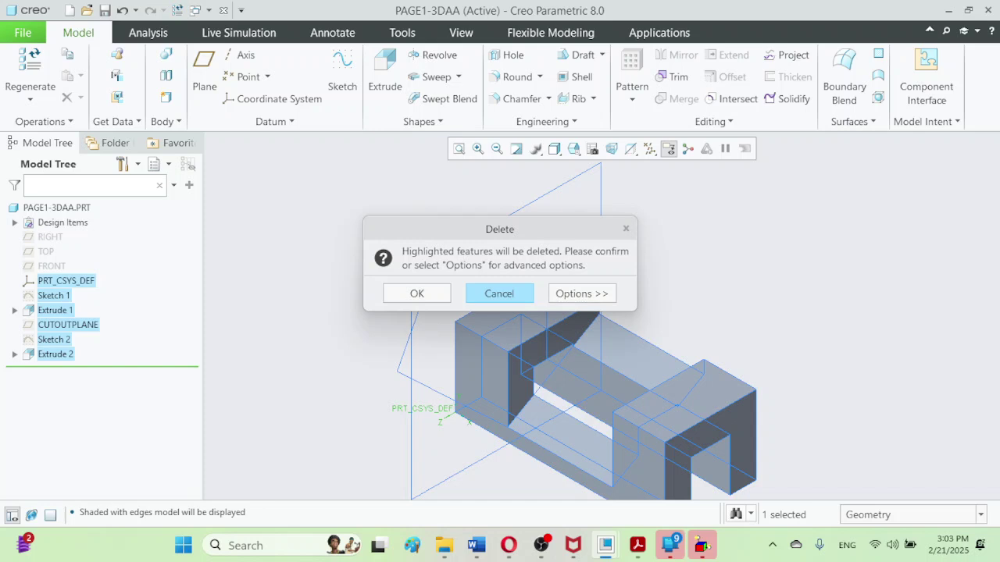
pyautogui.click(540, 545)
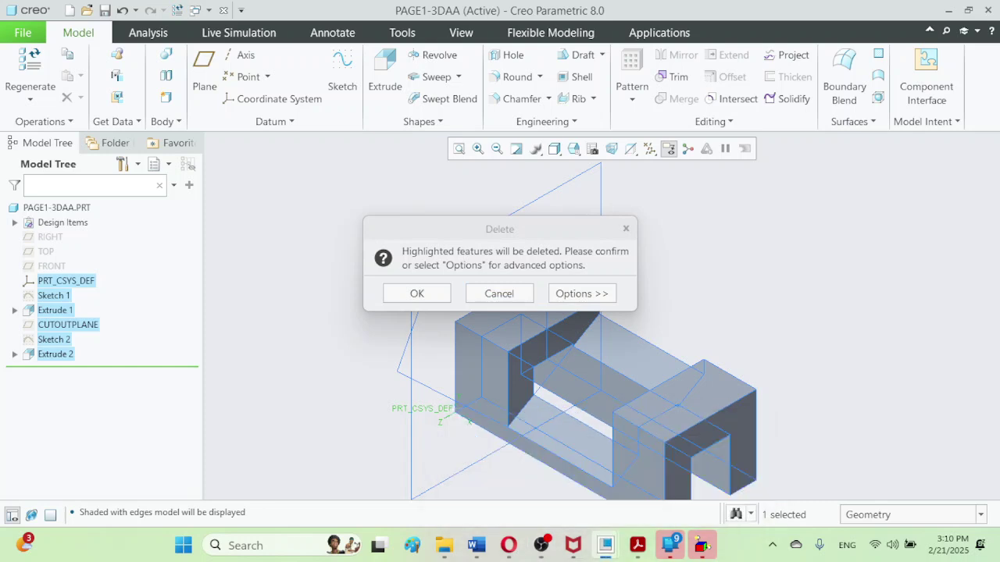
pyautogui.moveTo(541, 546)
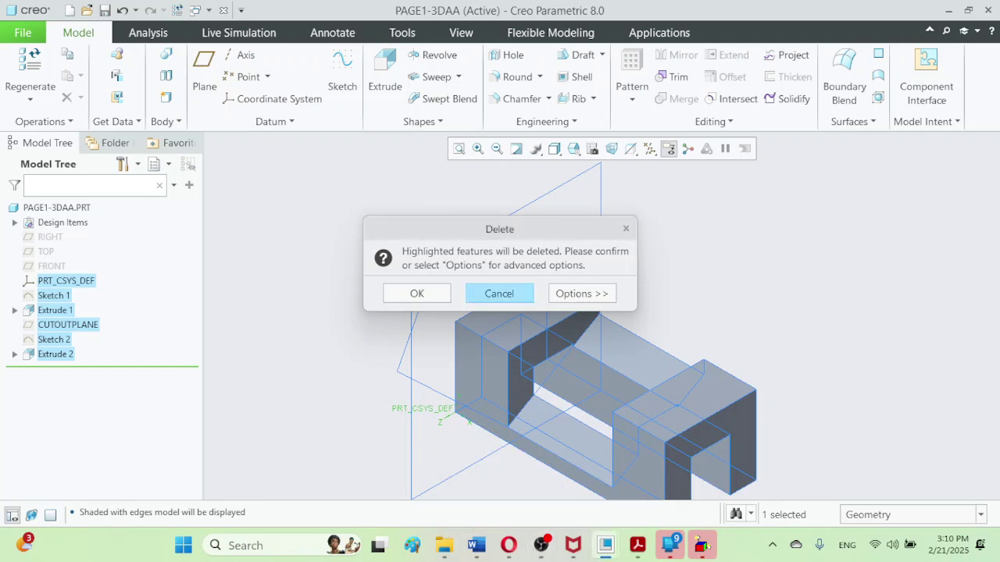
pyautogui.hotkey('shift', 'Tab')
pyautogui.press('Return')
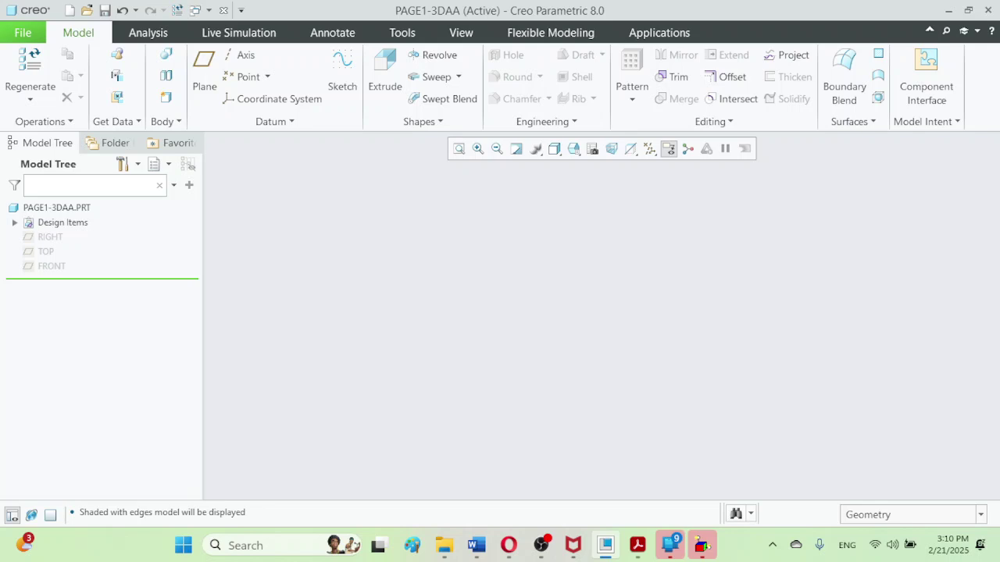
# - Start a sketch on the FRONT plane and draw a horizontal line about 286 long from the origin
pyautogui.click(52, 265)
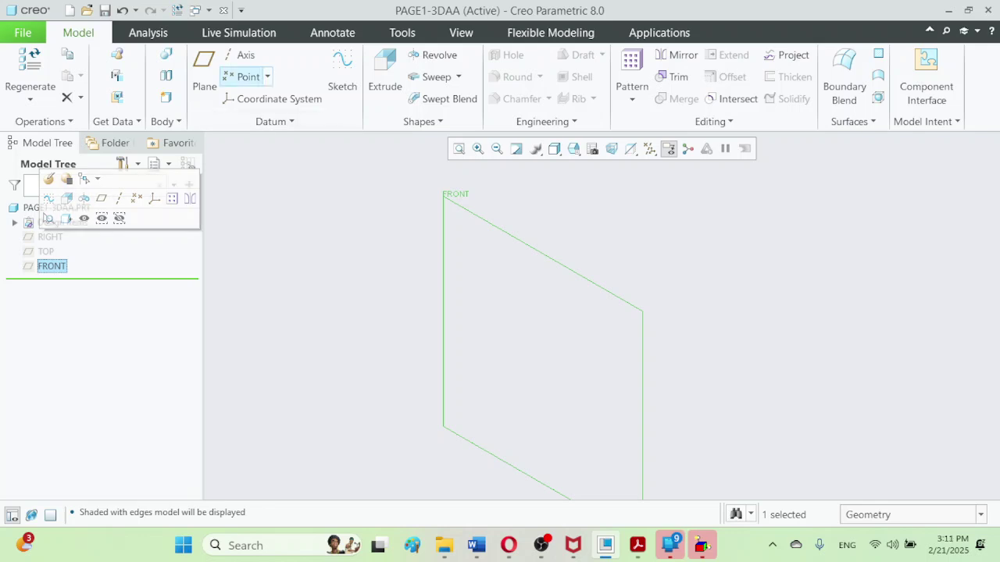
pyautogui.click(342, 78)
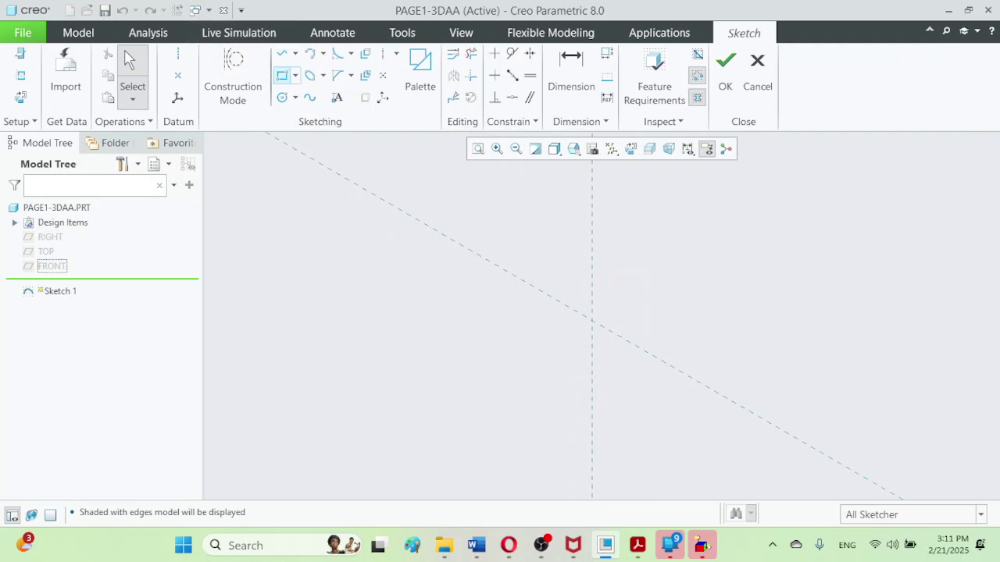
pyautogui.click(282, 53)
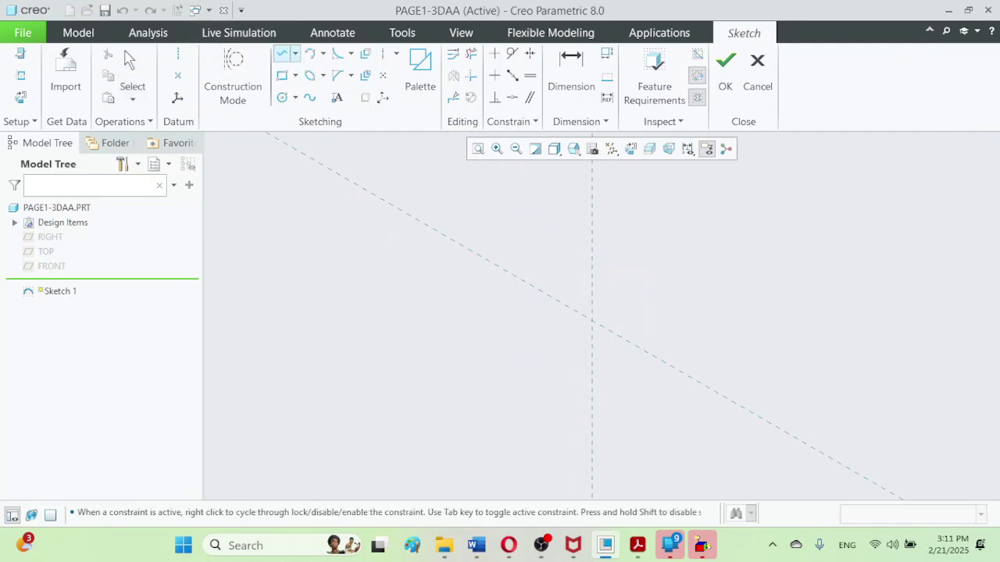
pyautogui.click(592, 321)
pyautogui.click(664, 361)
pyautogui.click(571, 74)
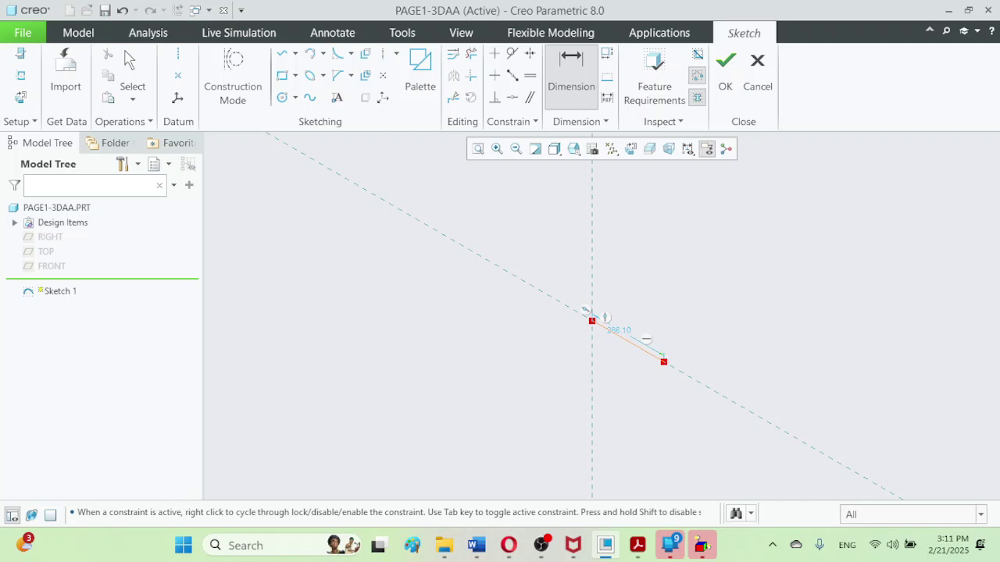
pyautogui.press('Escape')
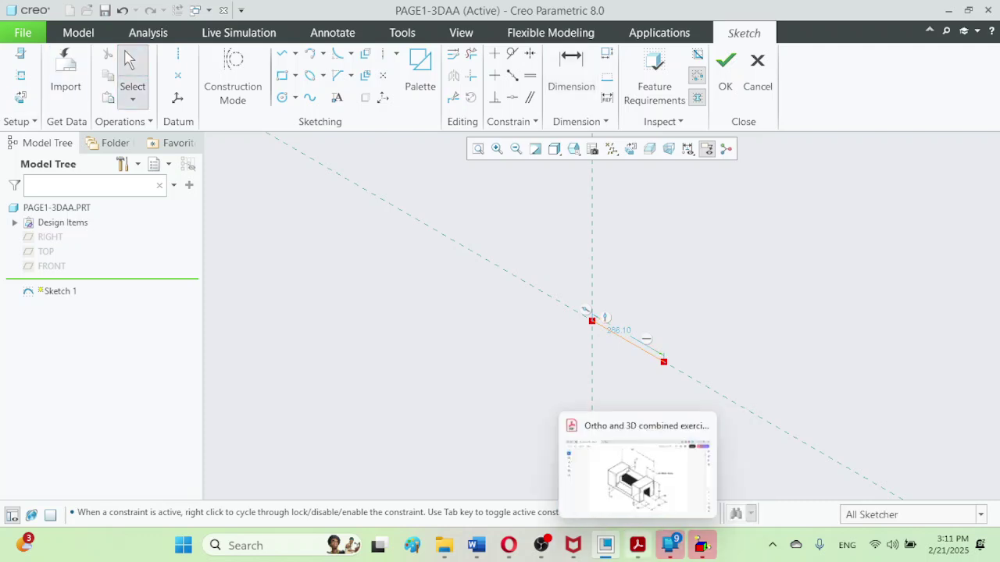
# - Check the overall length in the PDF drawing, set the base line's length to 80, and place its dimension below the line
pyautogui.click(637, 545)
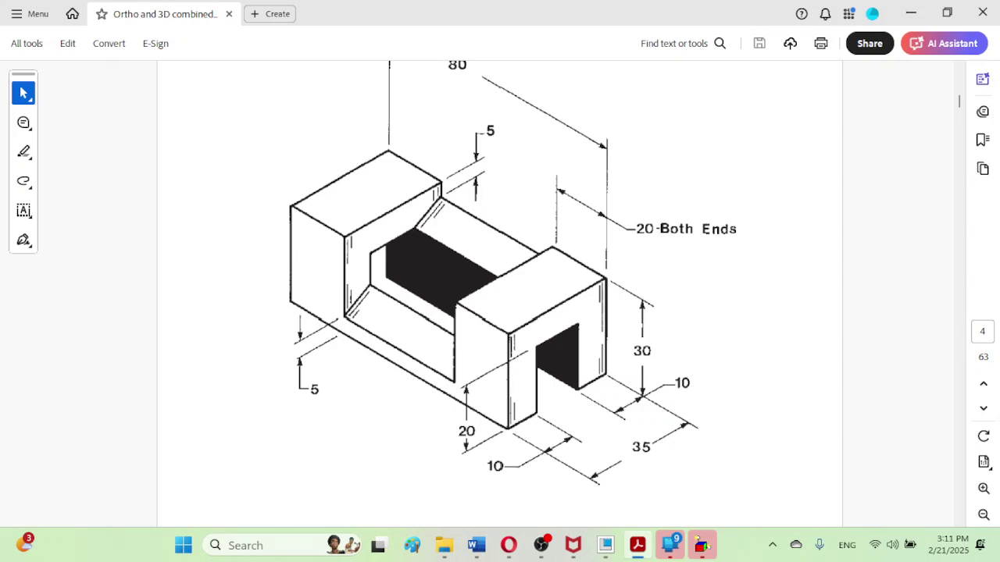
pyautogui.click(637, 545)
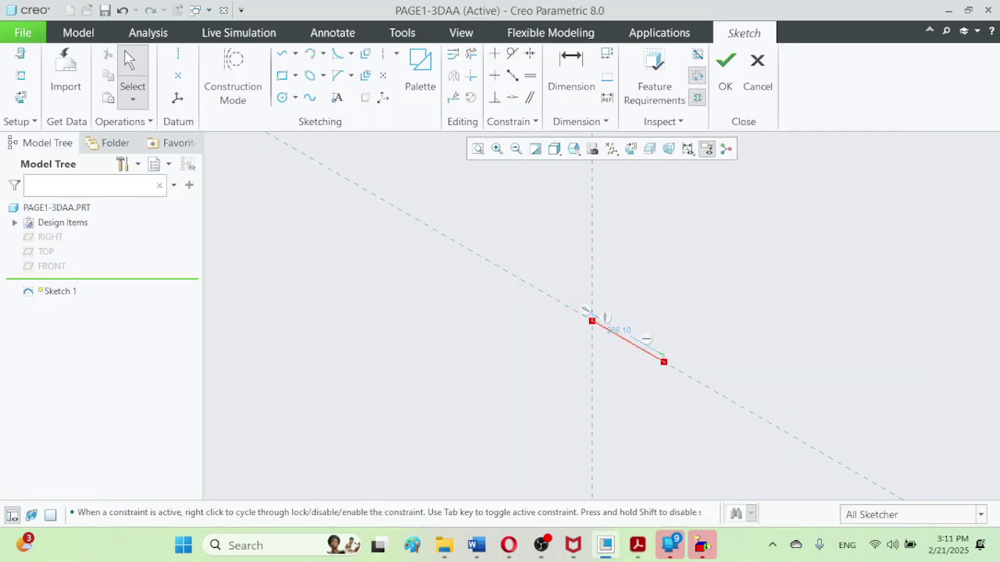
pyautogui.doubleClick(618, 330)
pyautogui.write('80')
pyautogui.press('Return')
pyautogui.click(478, 148)
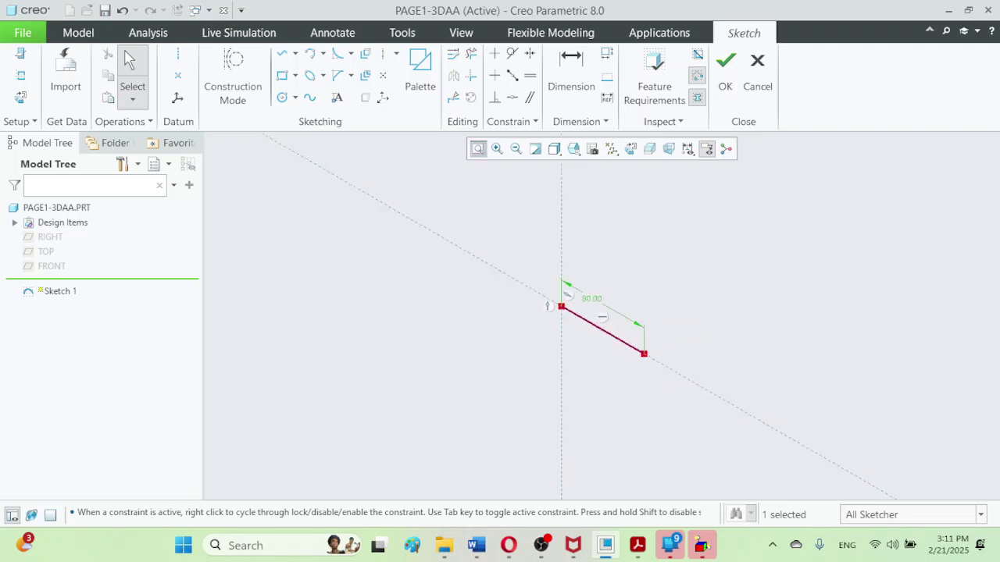
pyautogui.moveTo(576, 255); pyautogui.dragTo(572, 349)
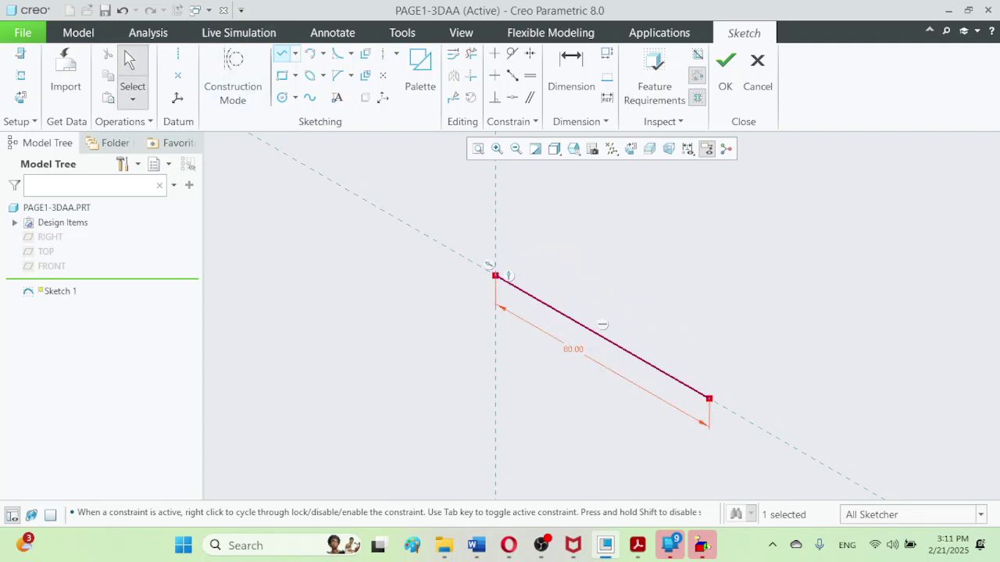
# - Draw the rest of the U-shaped profile above the base line with chained lines and close it using a Coincident constraint
pyautogui.click(281, 53)
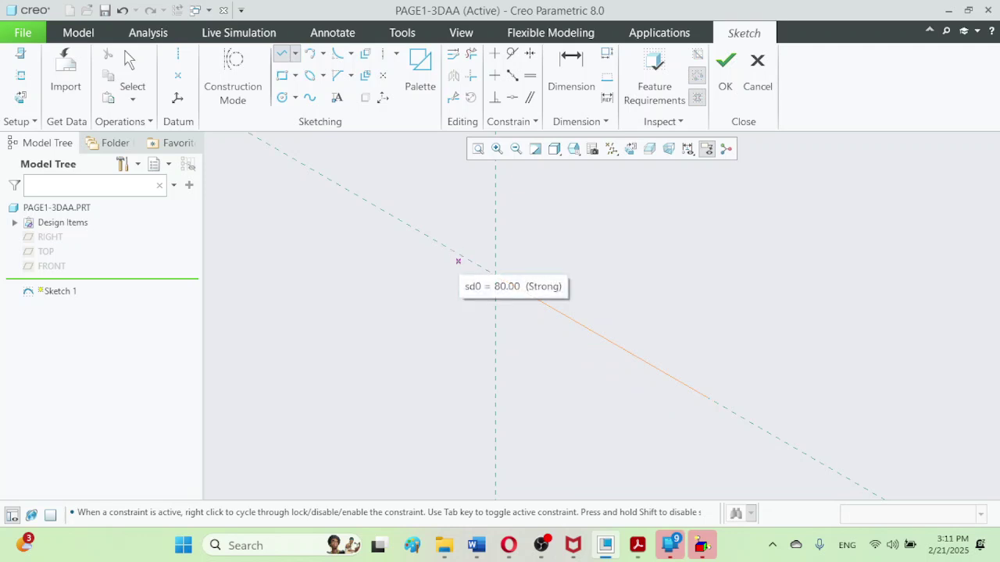
pyautogui.click(495, 273)
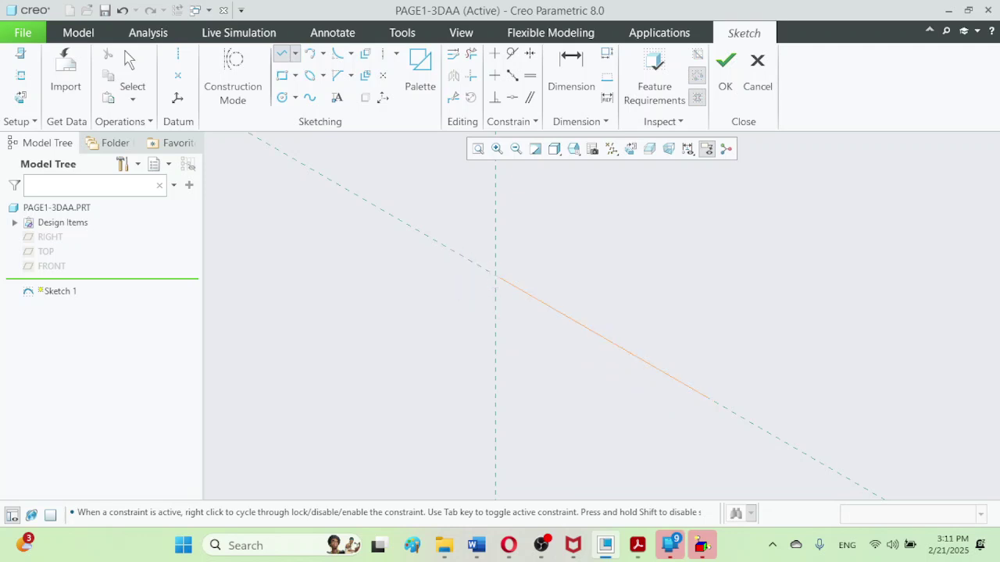
pyautogui.click(495, 219)
pyautogui.click(529, 237)
pyautogui.click(565, 290)
pyautogui.click(687, 367)
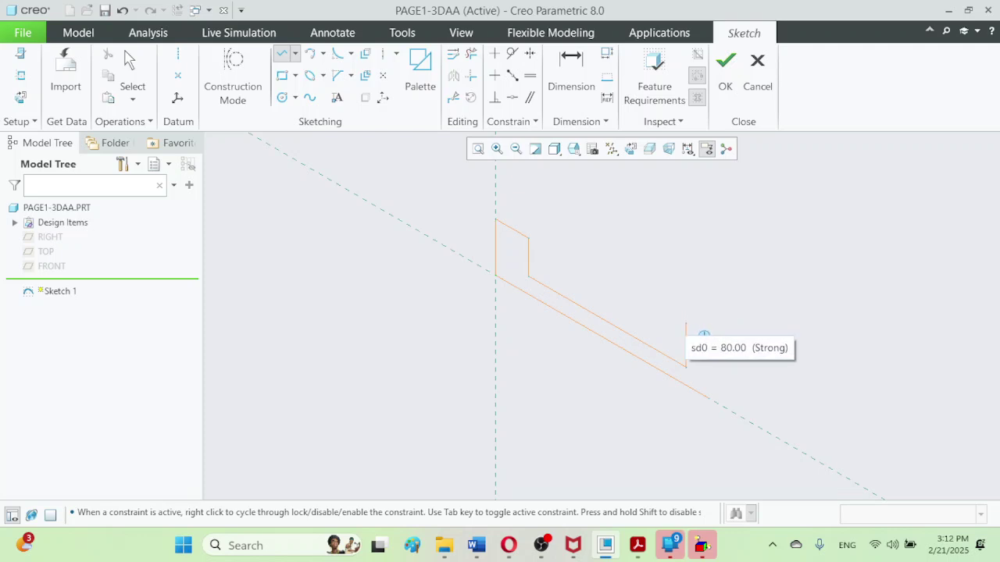
pyautogui.click(686, 329)
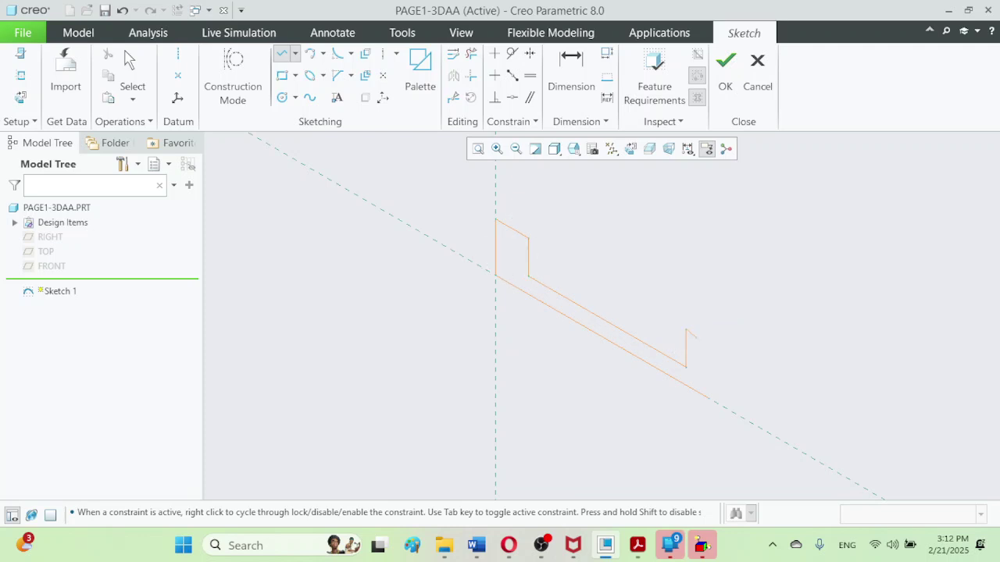
pyautogui.click(719, 348)
pyautogui.click(727, 411)
pyautogui.middleClick(739, 369)
pyautogui.click(494, 53)
pyautogui.click(714, 373)
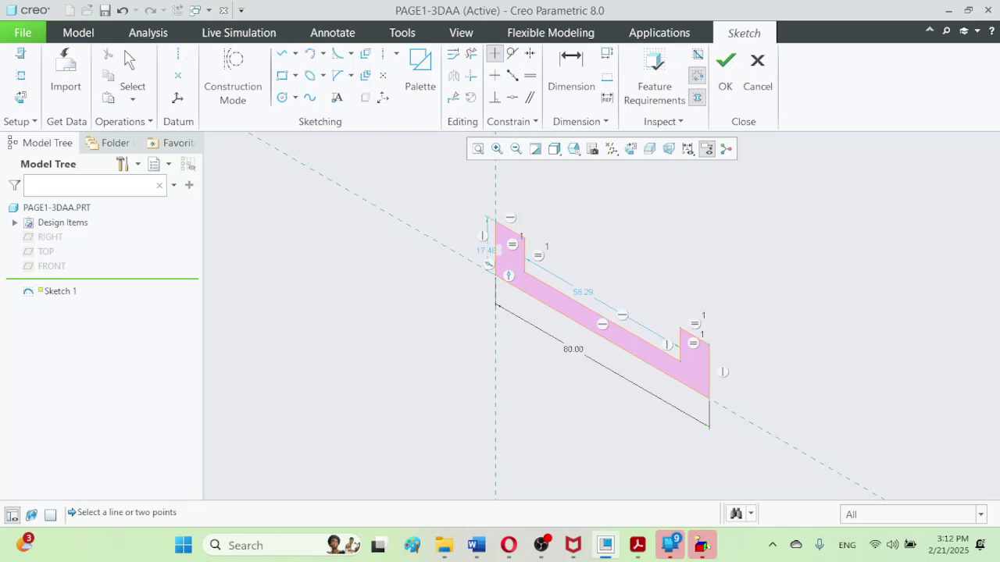
# - Set the height of the profile's outer vertical line at the origin to 30
pyautogui.click(132, 70)
pyautogui.click(488, 264)
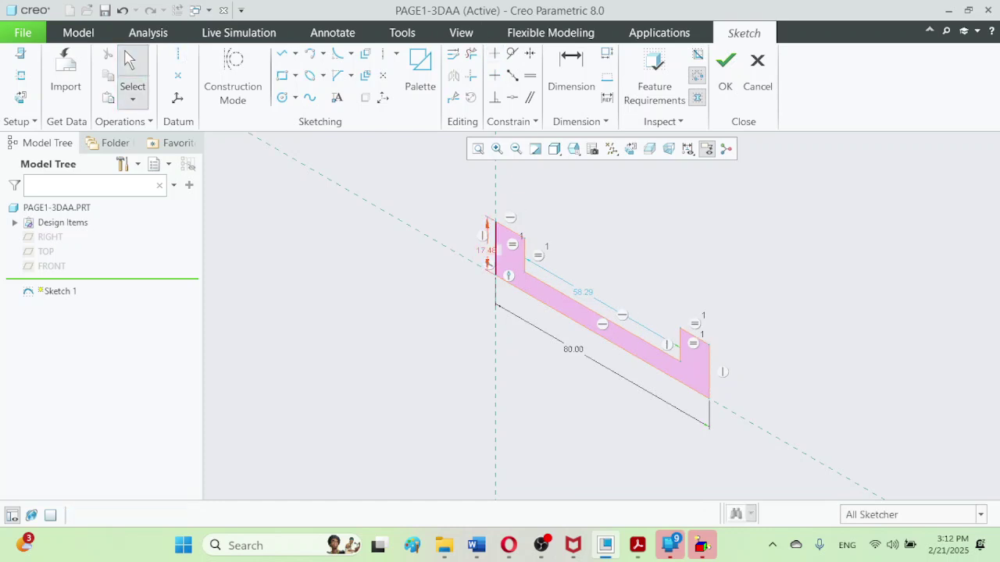
pyautogui.doubleClick(486, 250)
pyautogui.write('30')
pyautogui.press('Return')
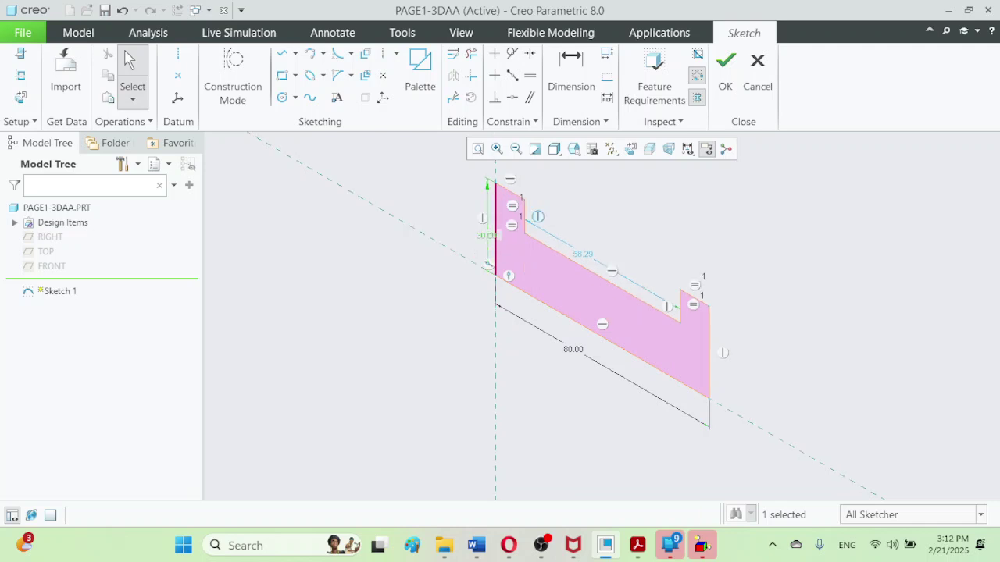
# - Check the PDF drawing and dimension the inner vertical line of the upright nearest the origin as 25
pyautogui.click(637, 545)
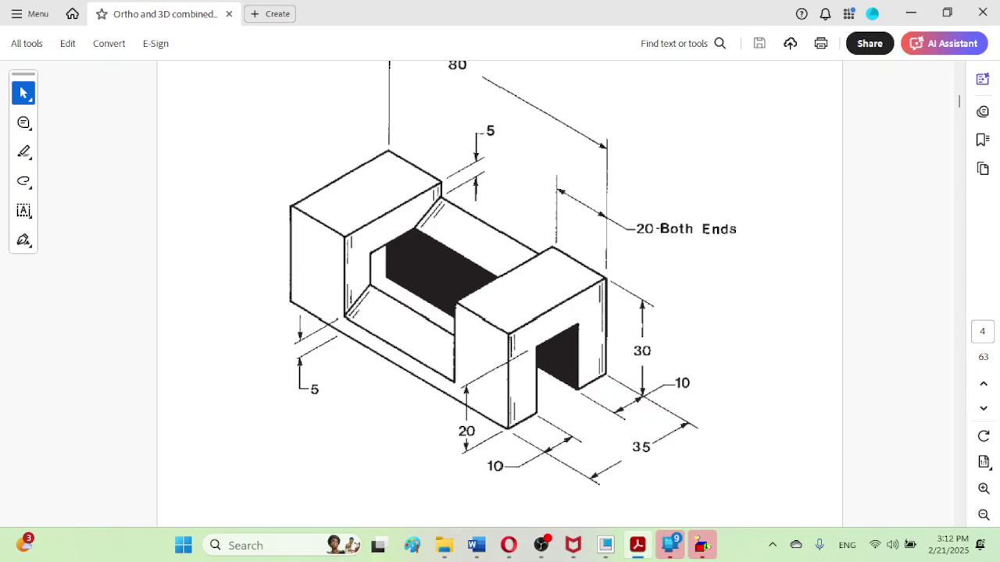
pyautogui.hotkey('alt', 'Tab')
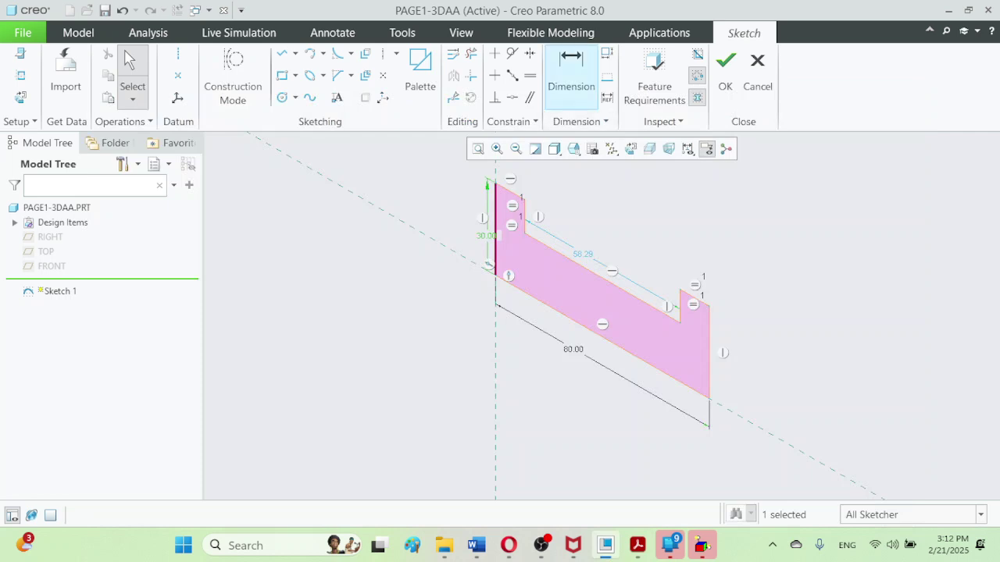
pyautogui.click(571, 74)
pyautogui.click(524, 217)
pyautogui.scroll(-1, 589, 235)
pyautogui.middleClick(592, 237)
pyautogui.write('25')
pyautogui.press('Return')
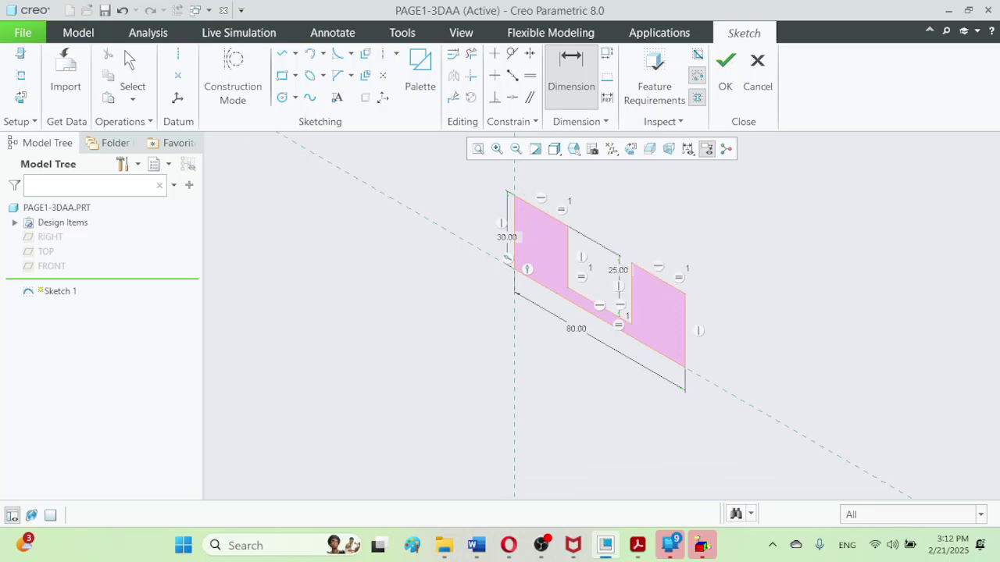
# - Try to dimension the top edge of the upright at the origin, and delete the conflicting new dimension
pyautogui.click(547, 215)
pyautogui.middleClick(552, 193)
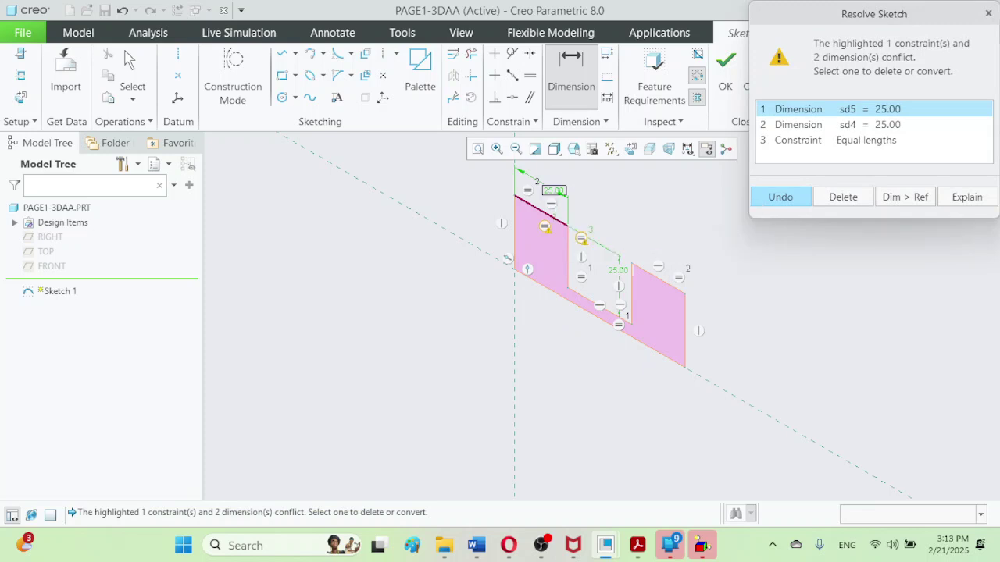
pyautogui.click(843, 197)
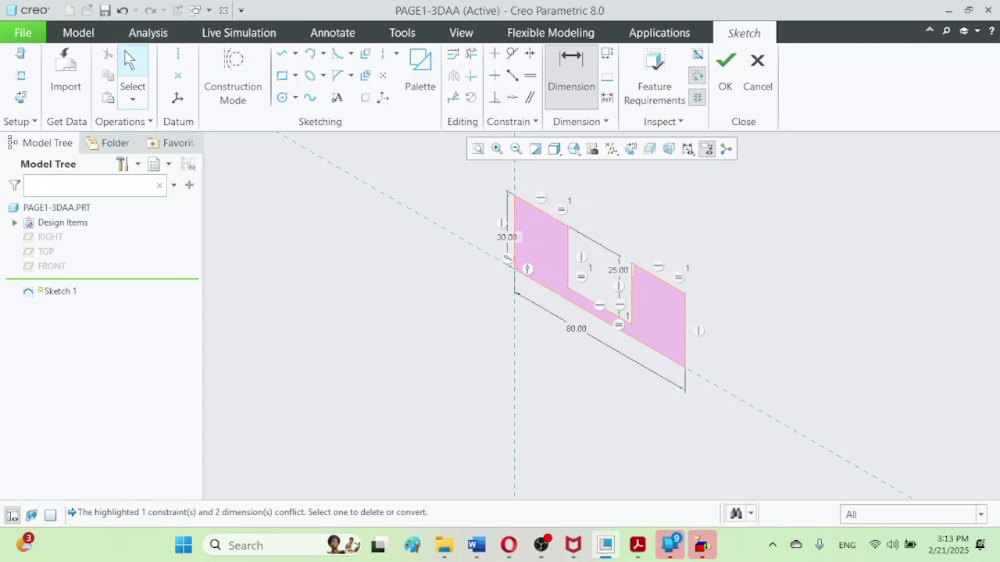
pyautogui.click(132, 78)
# - Dimension the top edge of the upright at the origin as 20, deleting the conflicting equal-lengths constraint
pyautogui.click(571, 72)
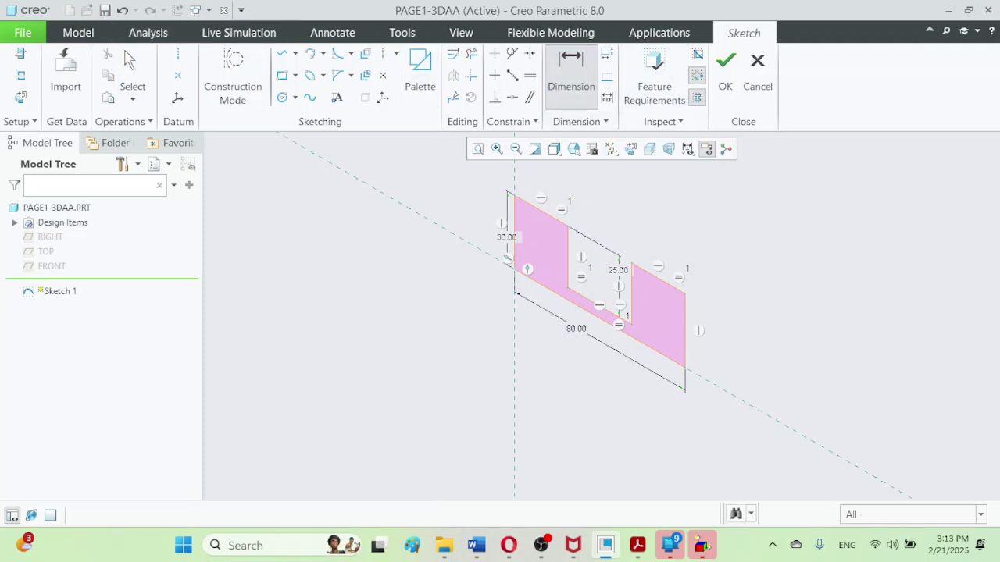
pyautogui.click(541, 211)
pyautogui.middleClick(559, 192)
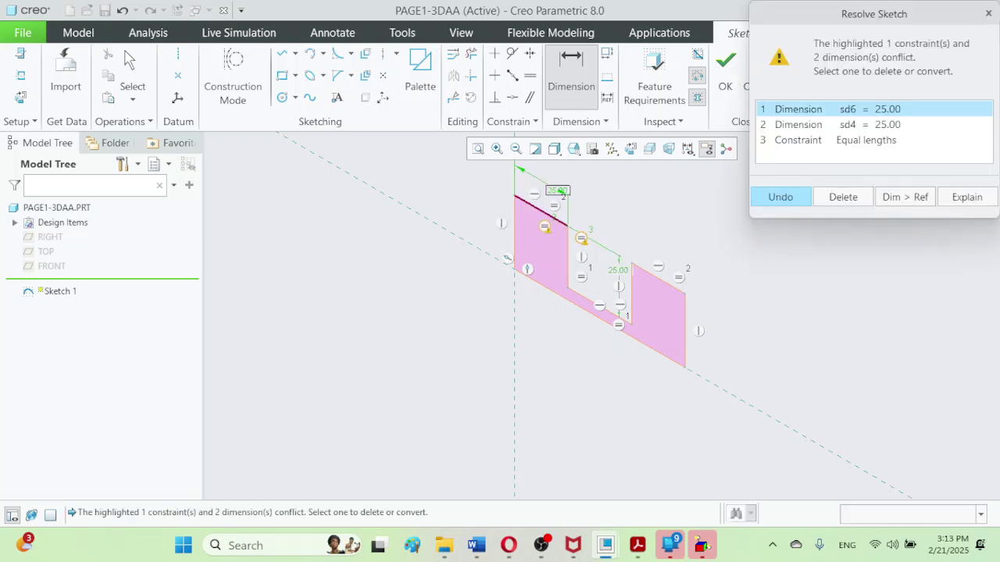
pyautogui.click(831, 125)
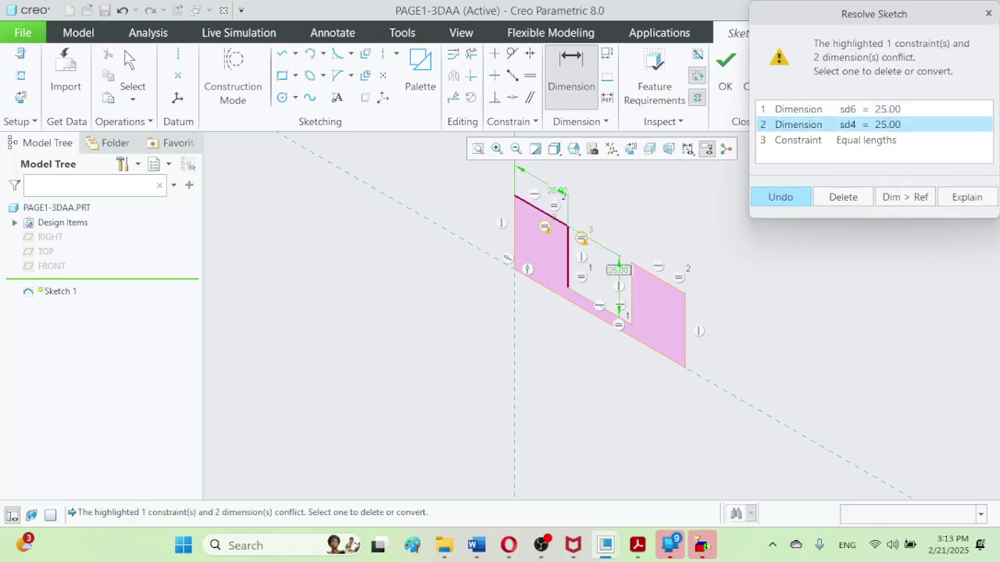
pyautogui.click(831, 140)
pyautogui.click(843, 197)
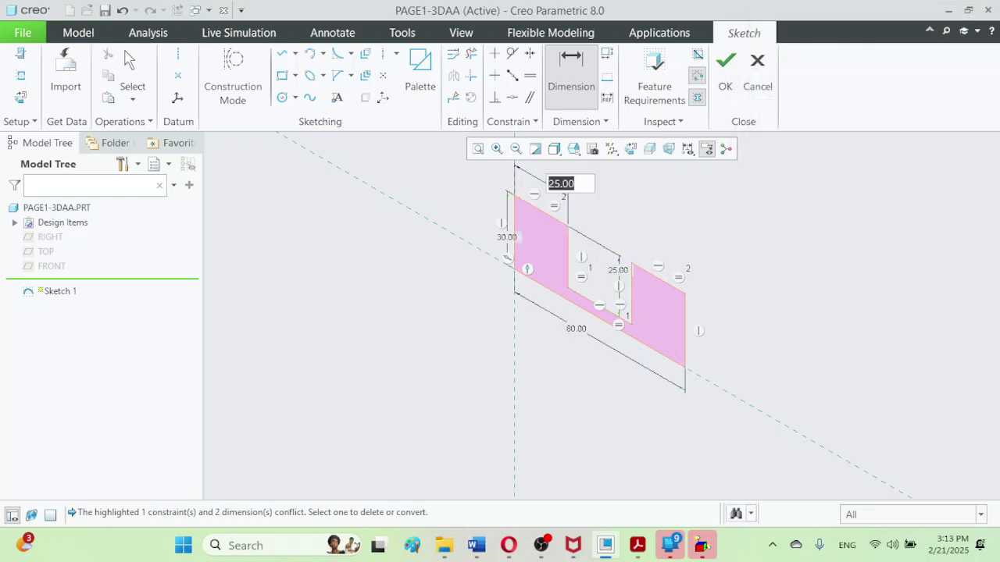
pyautogui.write('20')
pyautogui.press('Return')
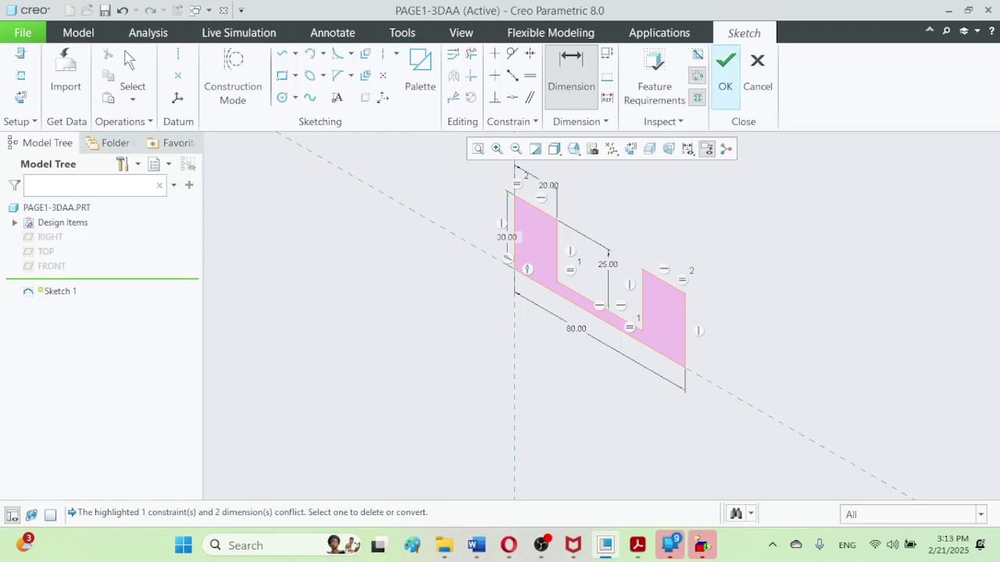
# - Finish the sketch and extrude the U-shaped profile as a solid to a depth of 35
pyautogui.click(725, 70)
pyautogui.click(385, 74)
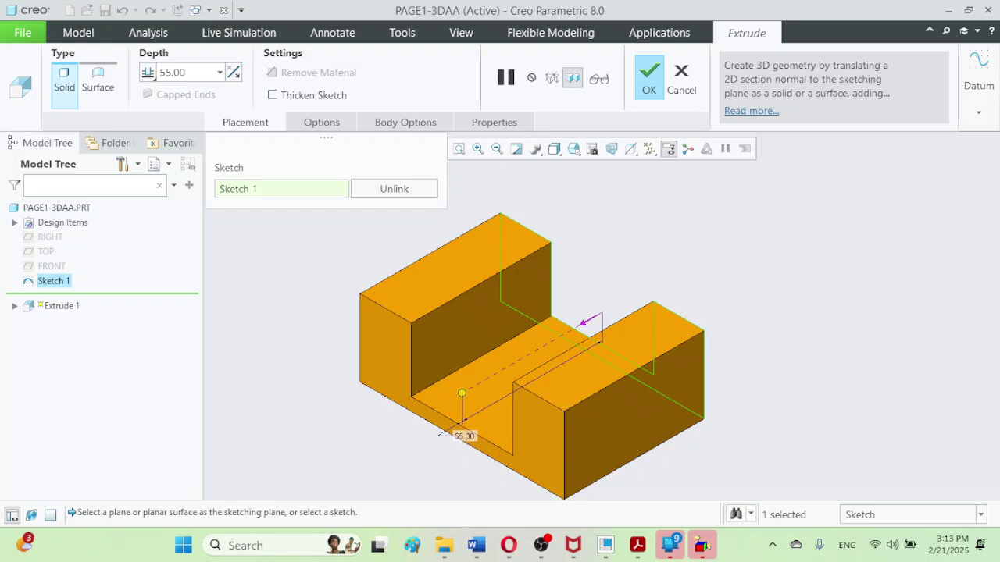
pyautogui.doubleClick(168, 72)
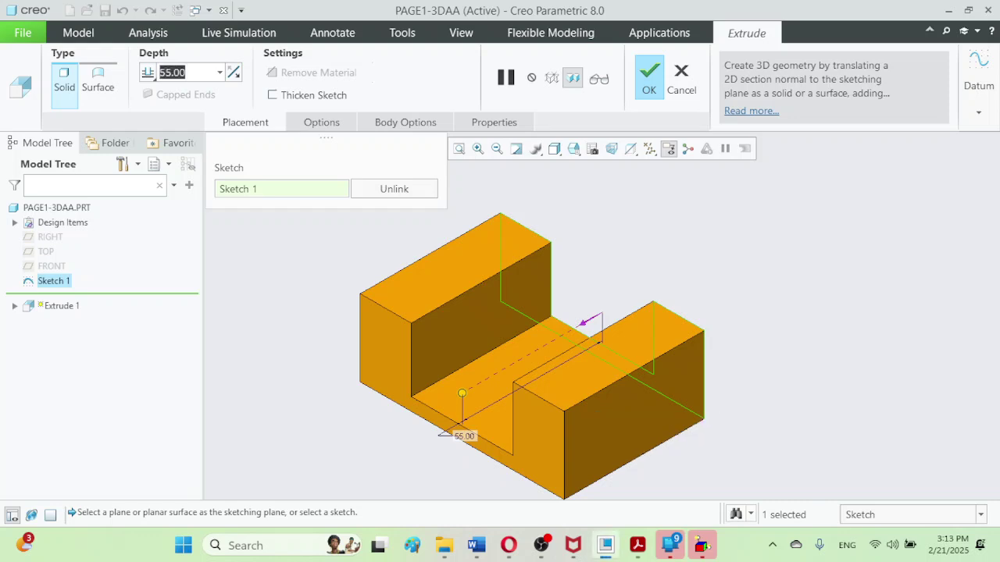
pyautogui.write('35')
pyautogui.press('Return')
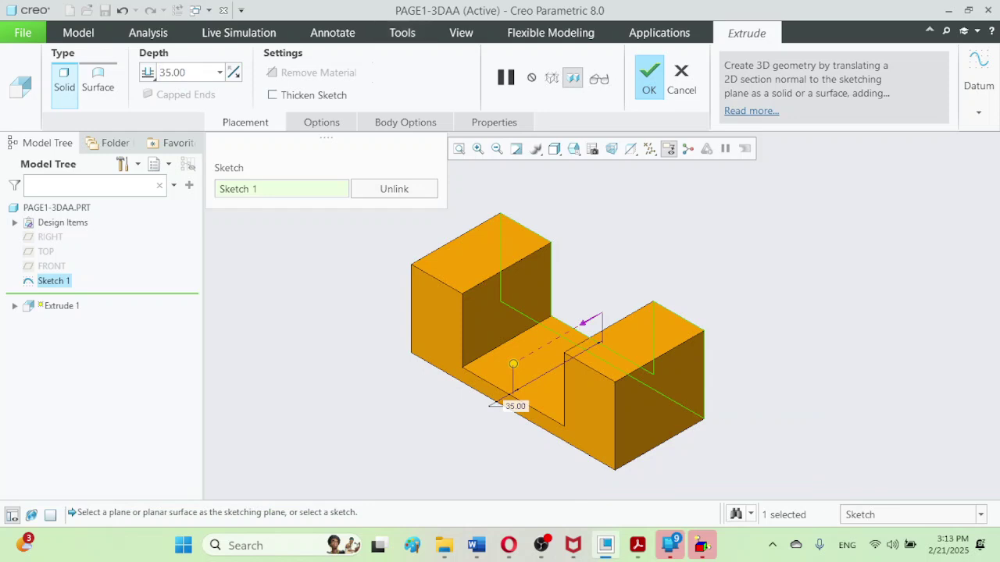
pyautogui.click(649, 76)
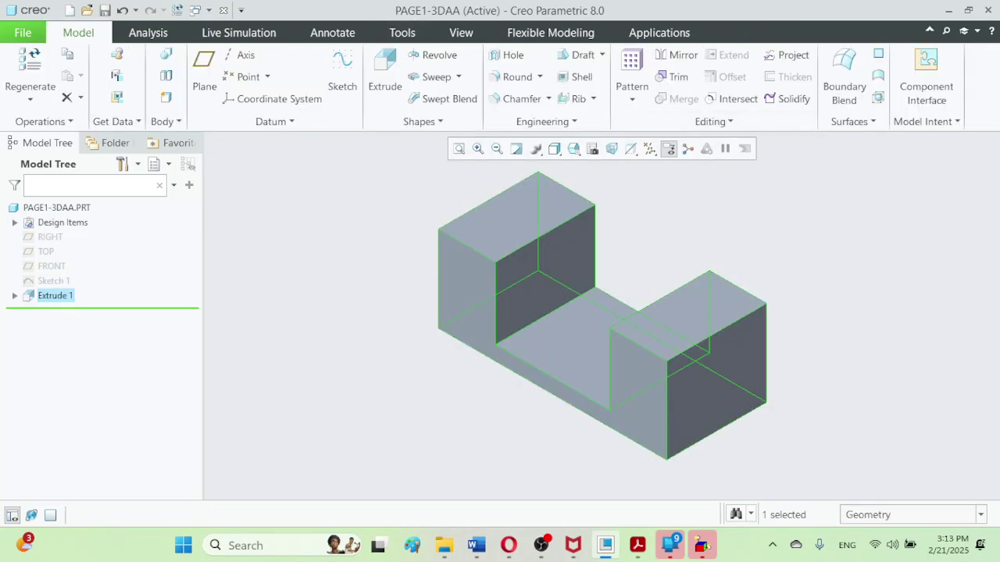
pyautogui.press('Escape')
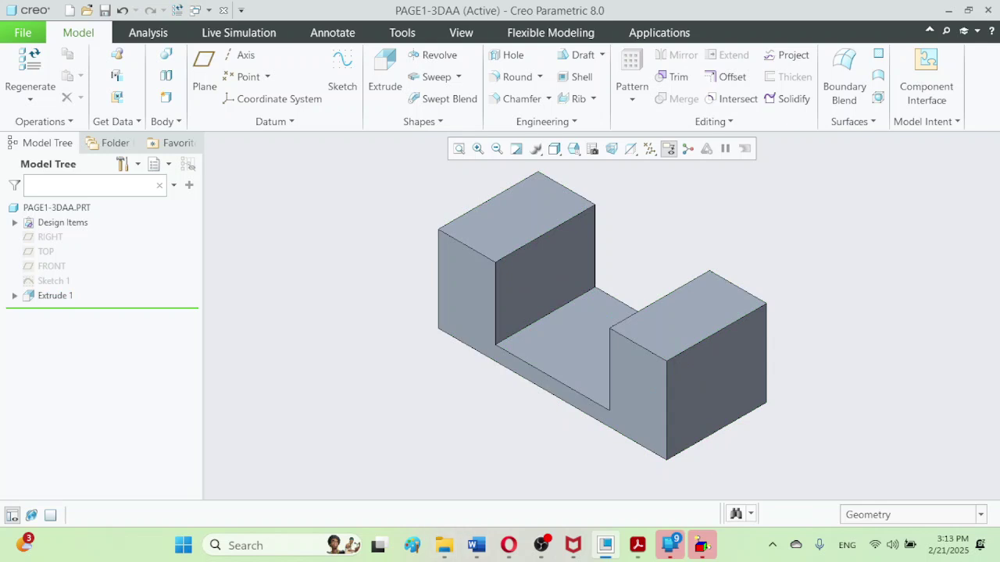
# - Consult the PDF drawing and start a sketch on the inner vertical face of the end block at the origin
pyautogui.click(637, 545)
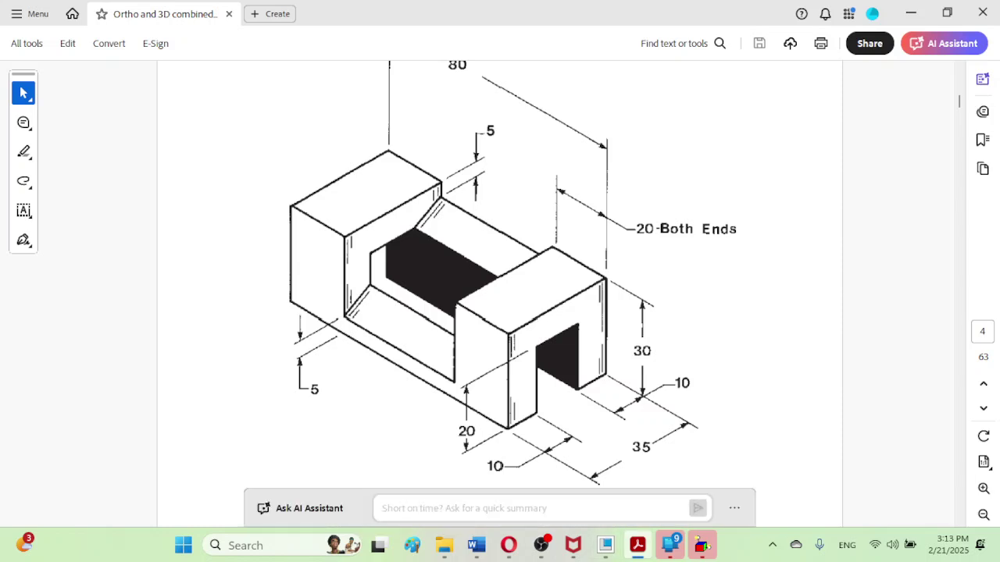
pyautogui.click(637, 545)
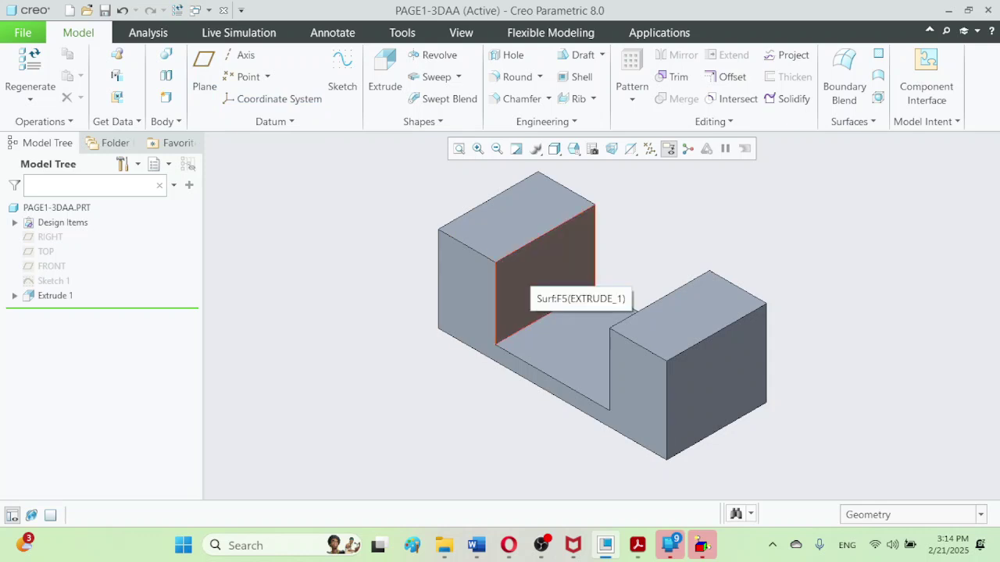
pyautogui.click(342, 74)
pyautogui.click(546, 278)
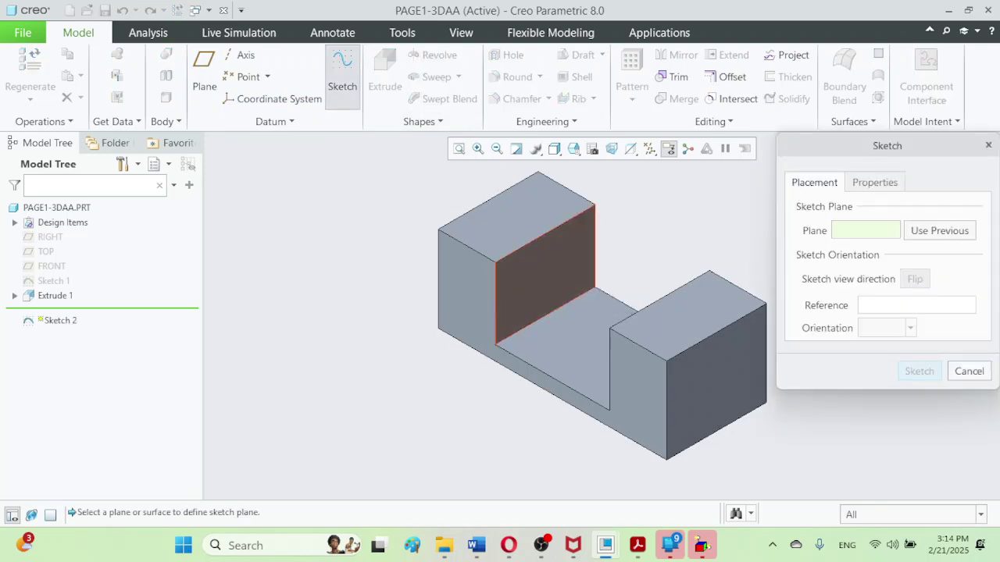
pyautogui.click(919, 371)
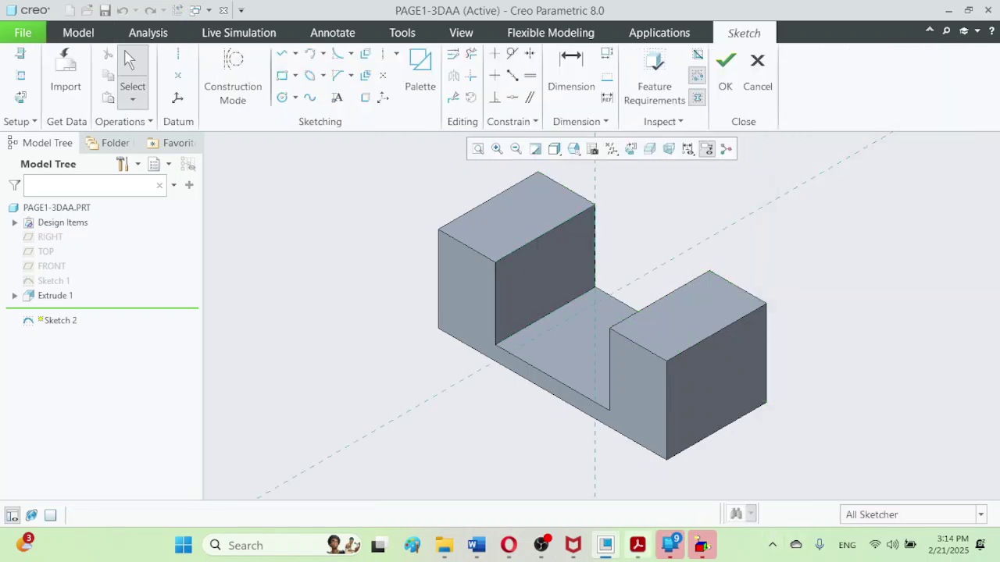
pyautogui.click(638, 545)
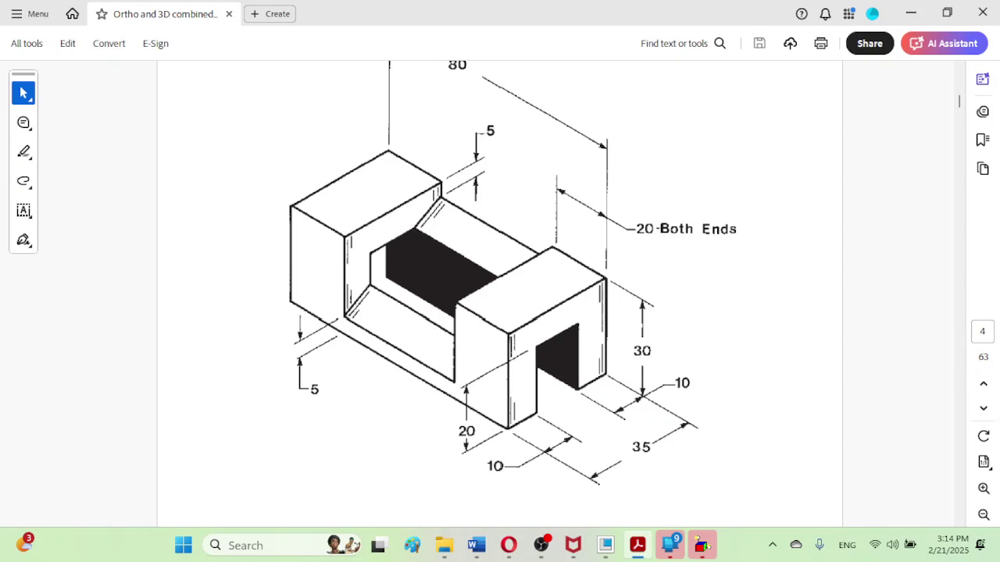
pyautogui.hotkey('alt', 'Tab')
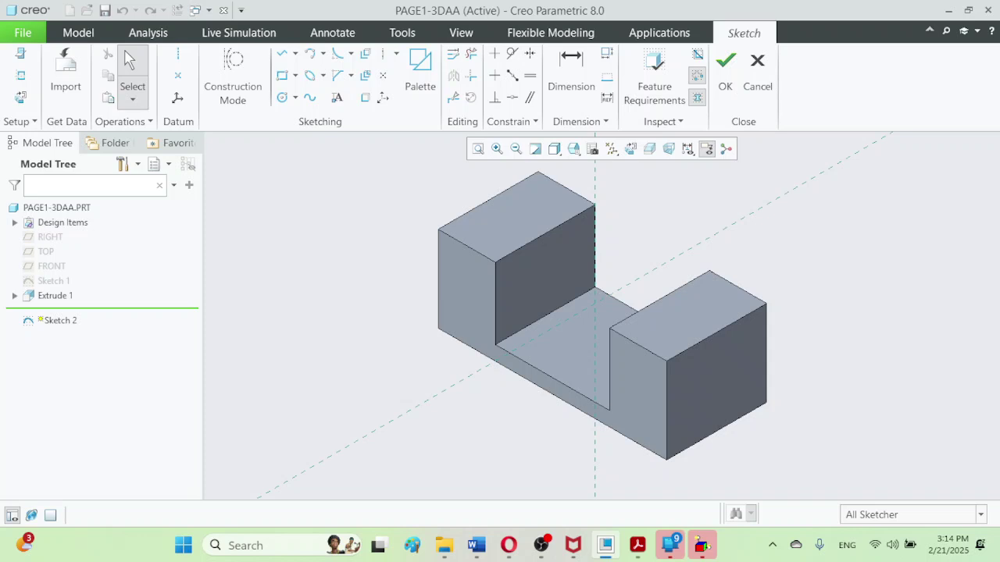
# - Try to project the rear vertical edge of the end block's inner face into the sketch as a single edge
pyautogui.click(364, 97)
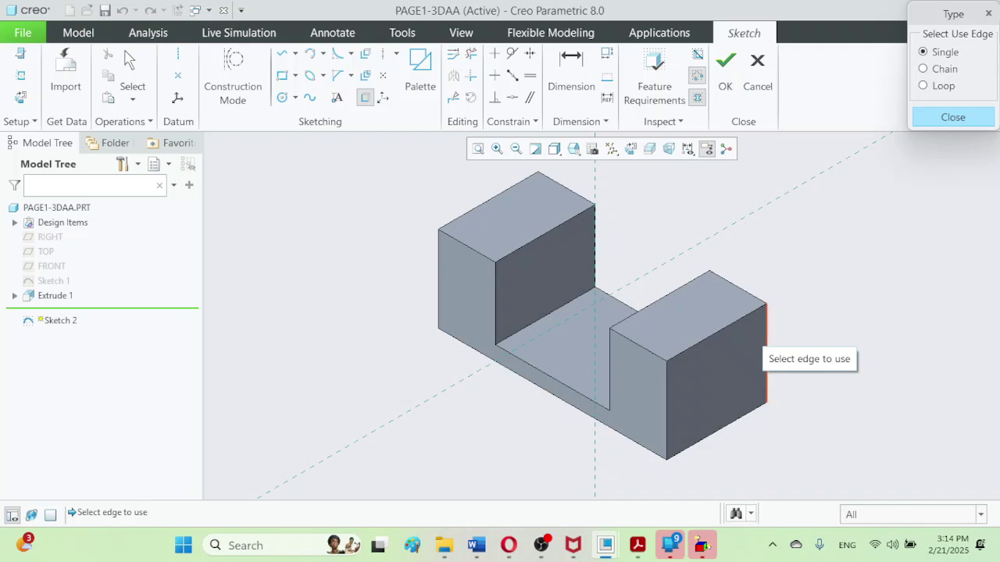
pyautogui.click(594, 250)
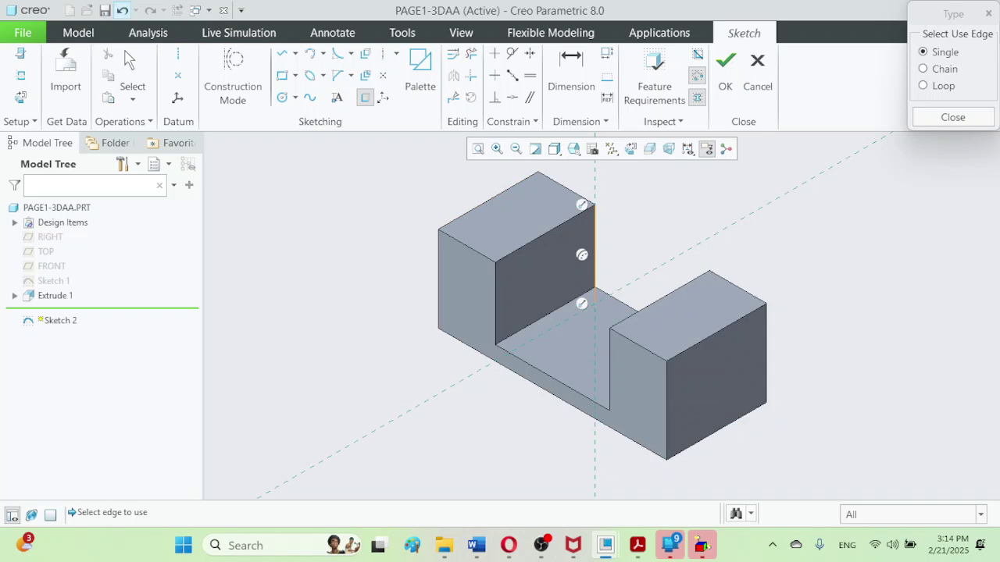
pyautogui.hotkey('ctrl', 'z')
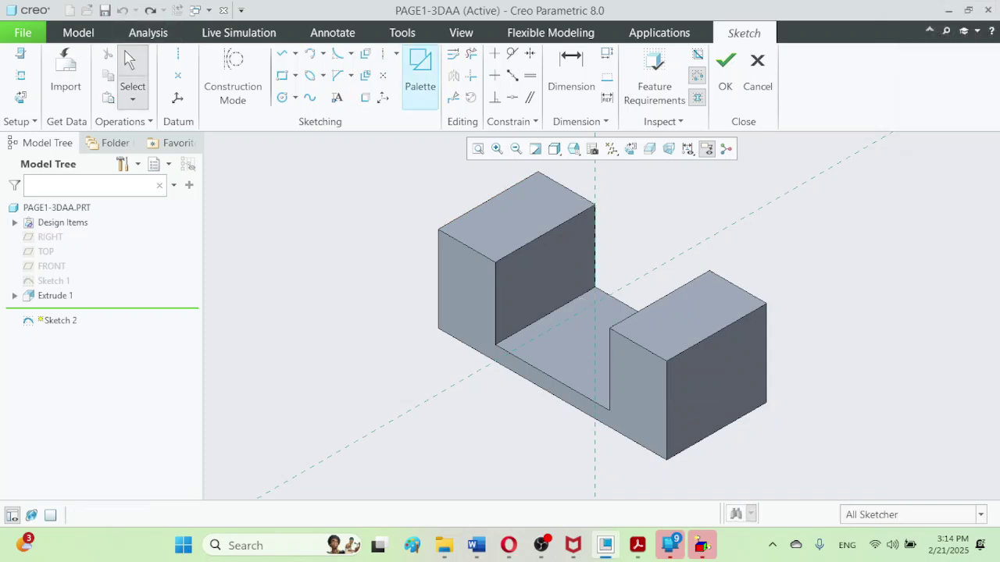
# - Project the rear vertical, front vertical and lower edges of the end block's inner face into the sketch as single edges
pyautogui.click(365, 97)
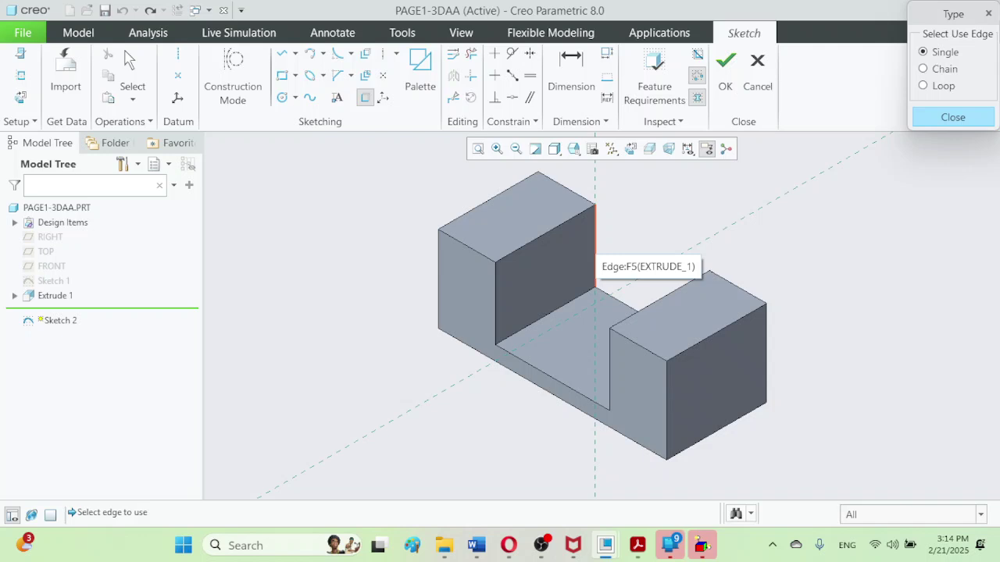
pyautogui.click(595, 250)
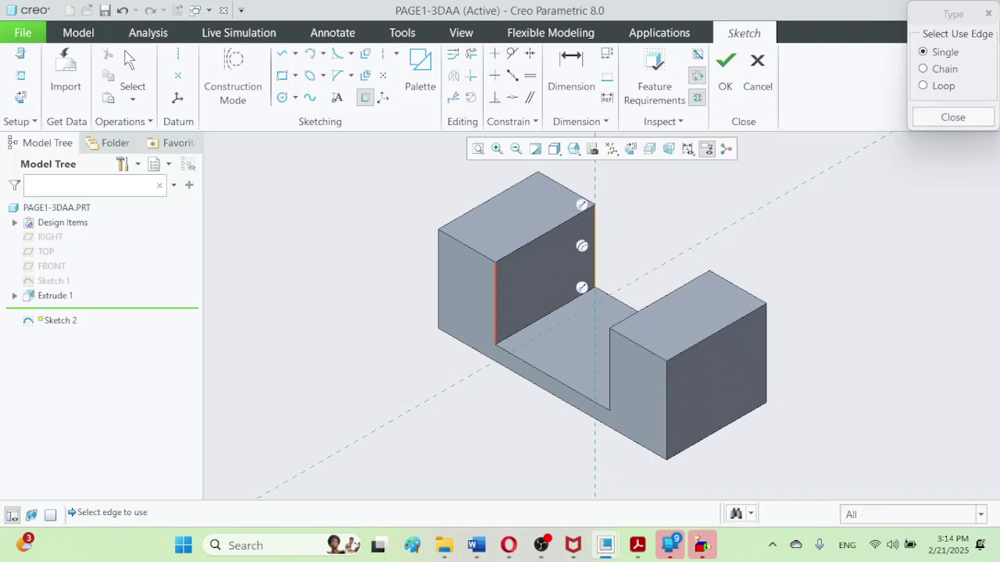
pyautogui.click(496, 320)
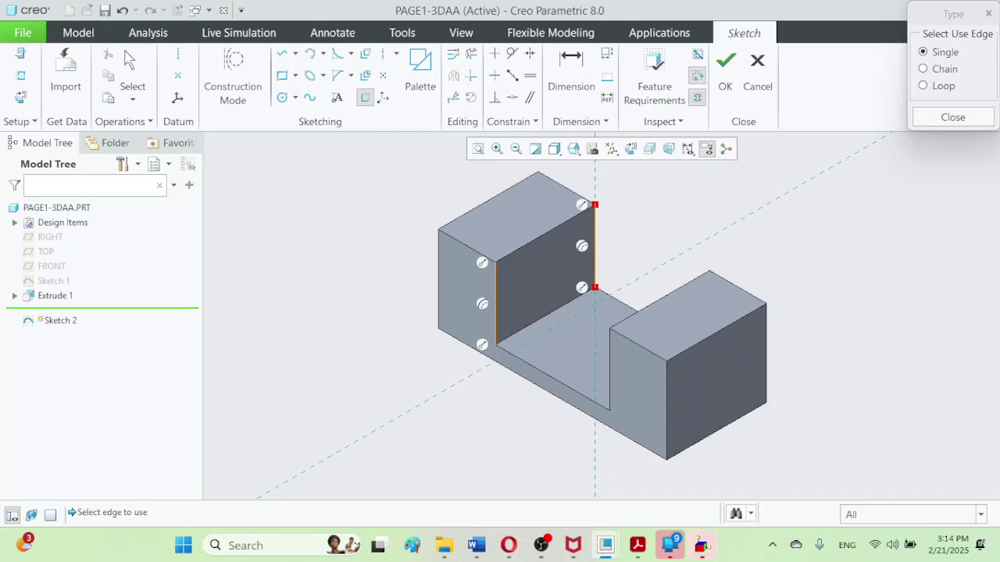
pyautogui.click(637, 545)
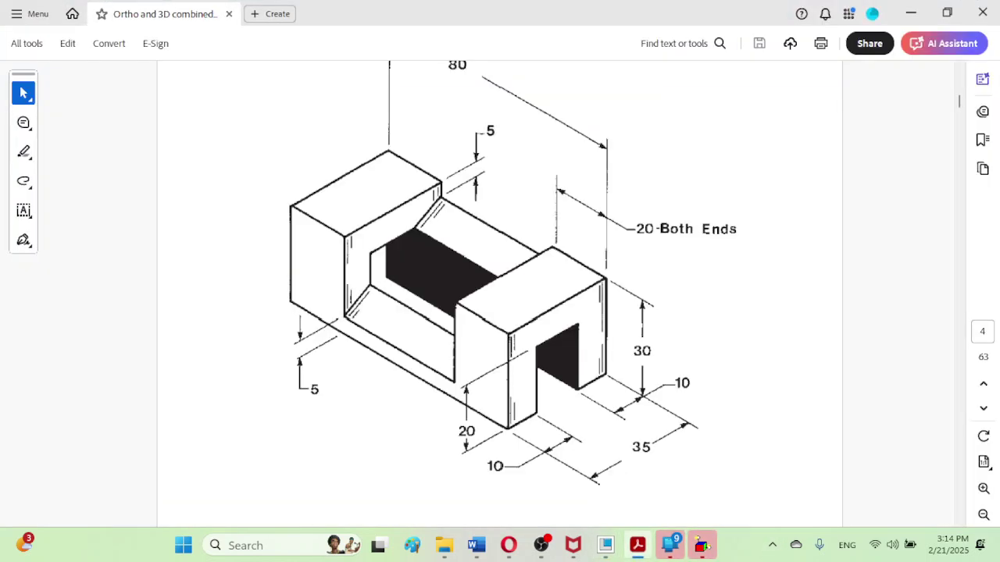
pyautogui.click(637, 545)
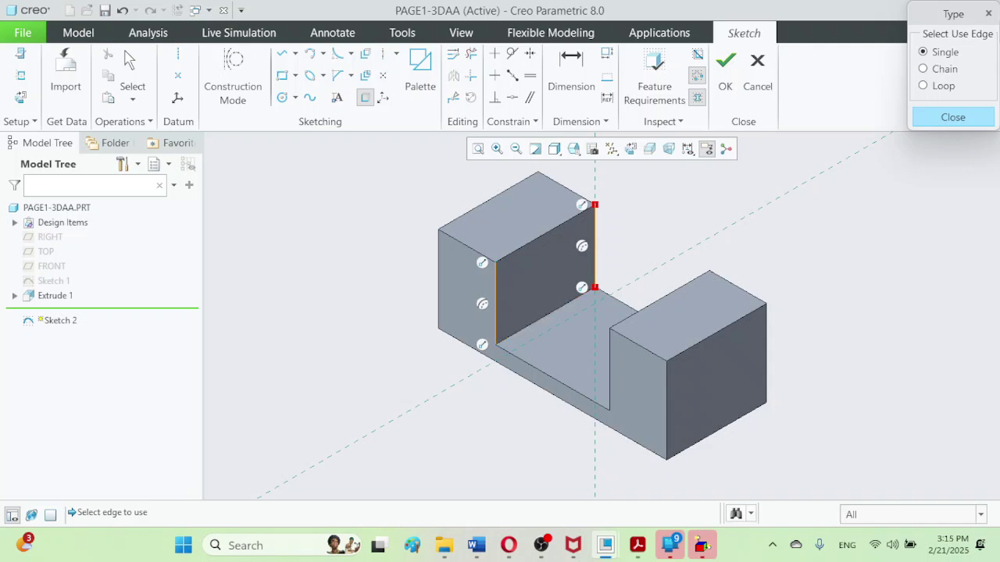
pyautogui.click(550, 314)
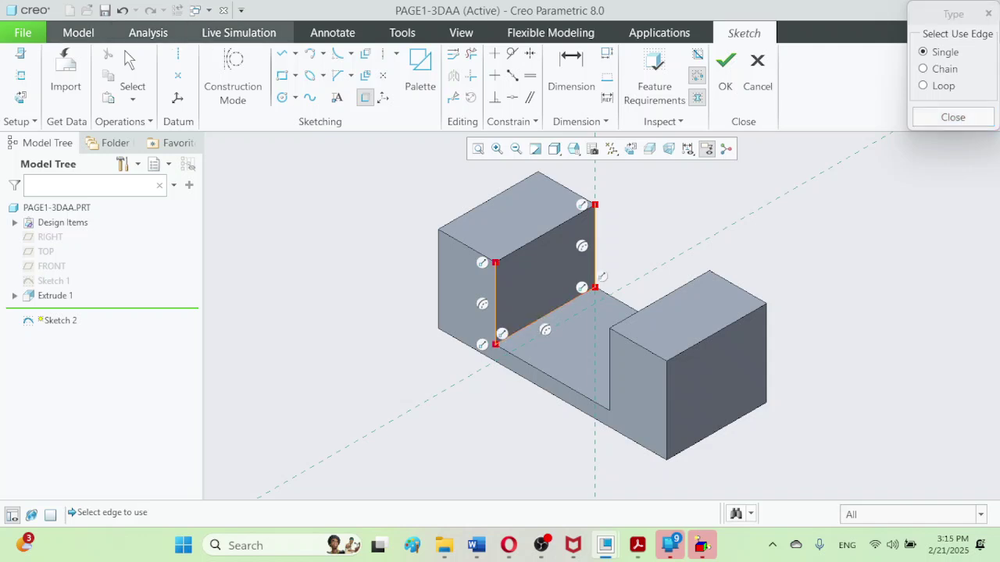
# - Sketch a sloped line across the end block's inner face, extending past both projected vertical edges
pyautogui.press('l')
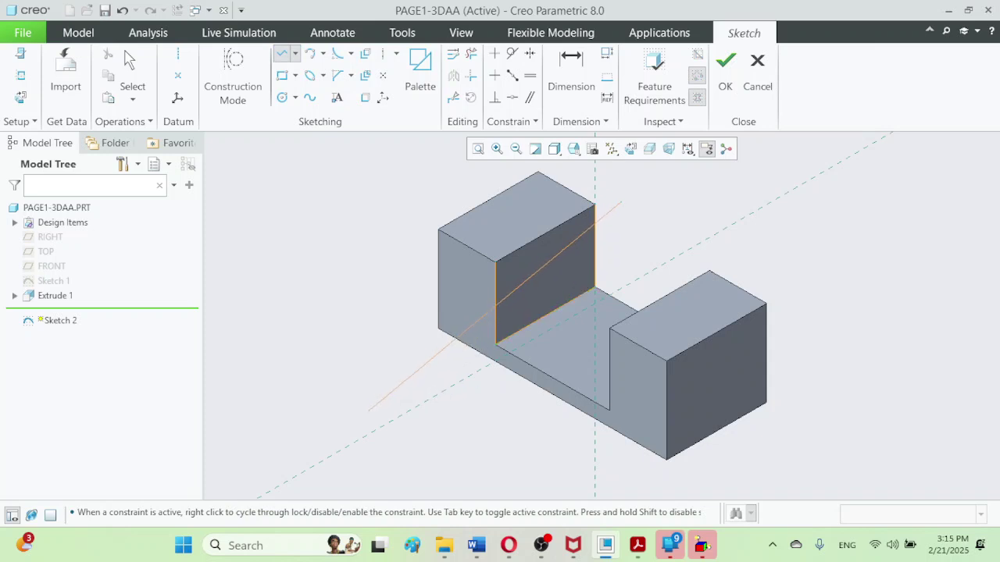
pyautogui.click(369, 412)
pyautogui.click(131, 62)
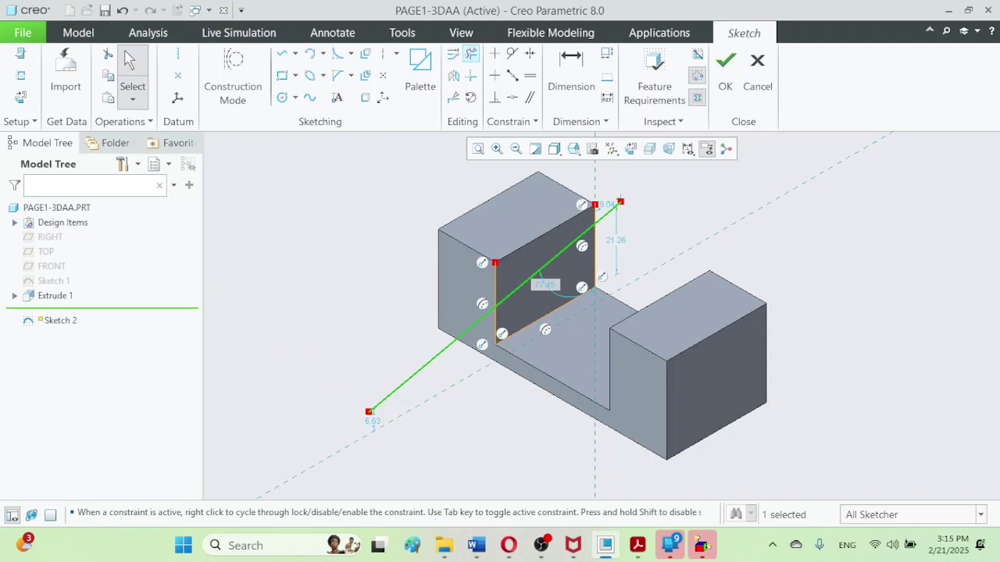
# - Trim the sloped line's overhanging ends and the portions of both projected vertical edges above it
pyautogui.click(470, 53)
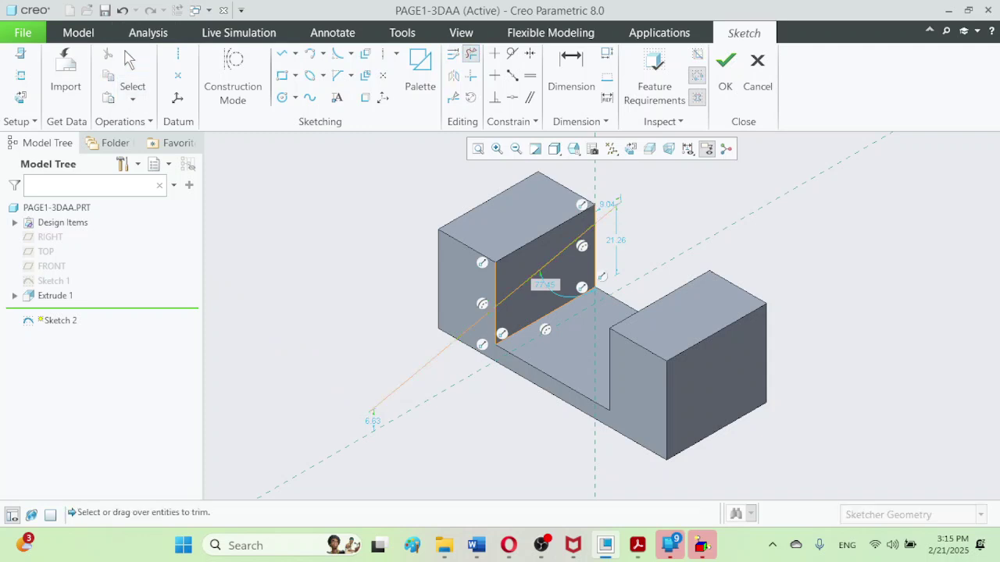
pyautogui.click(608, 214)
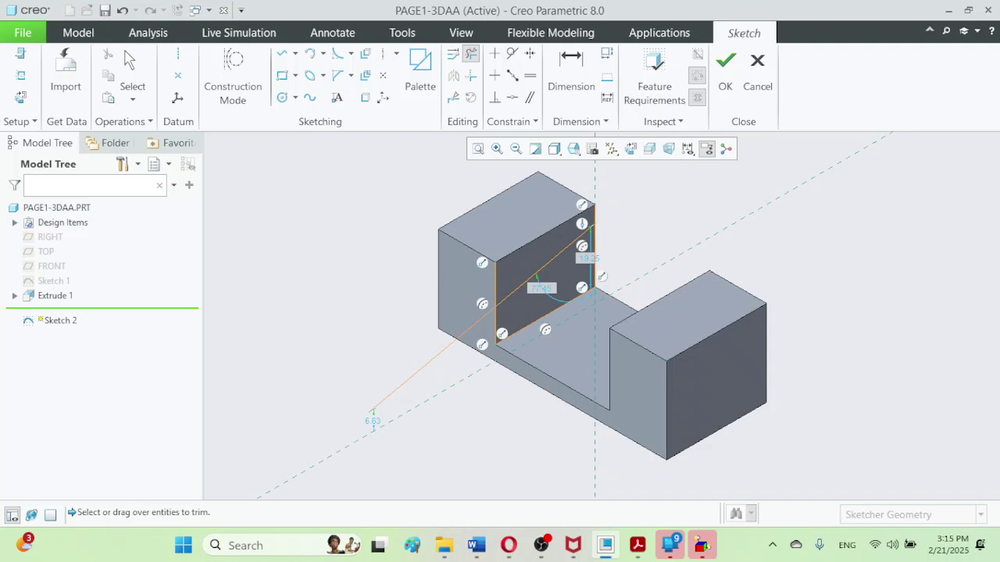
pyautogui.click(595, 214)
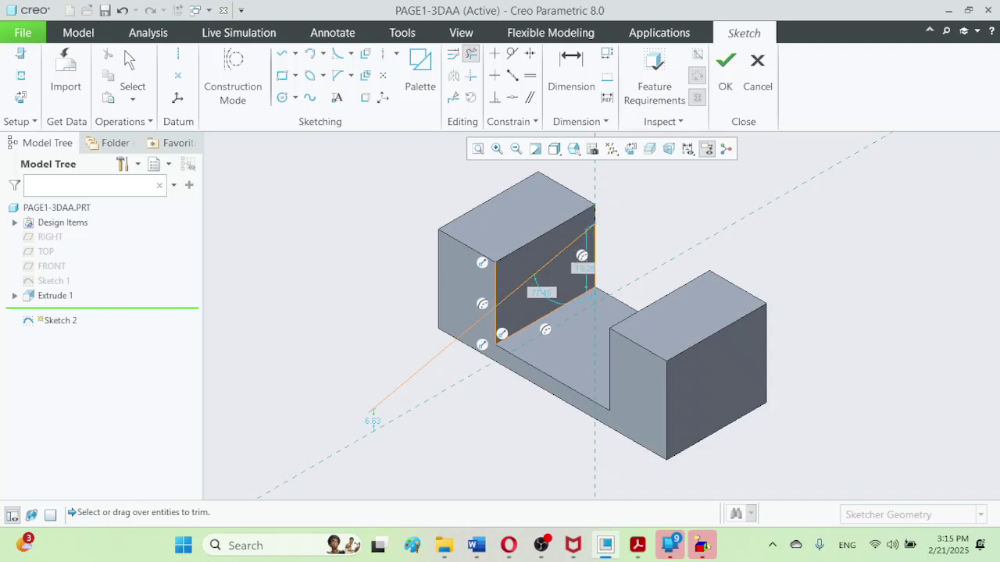
pyautogui.click(495, 283)
pyautogui.click(430, 362)
pyautogui.click(132, 74)
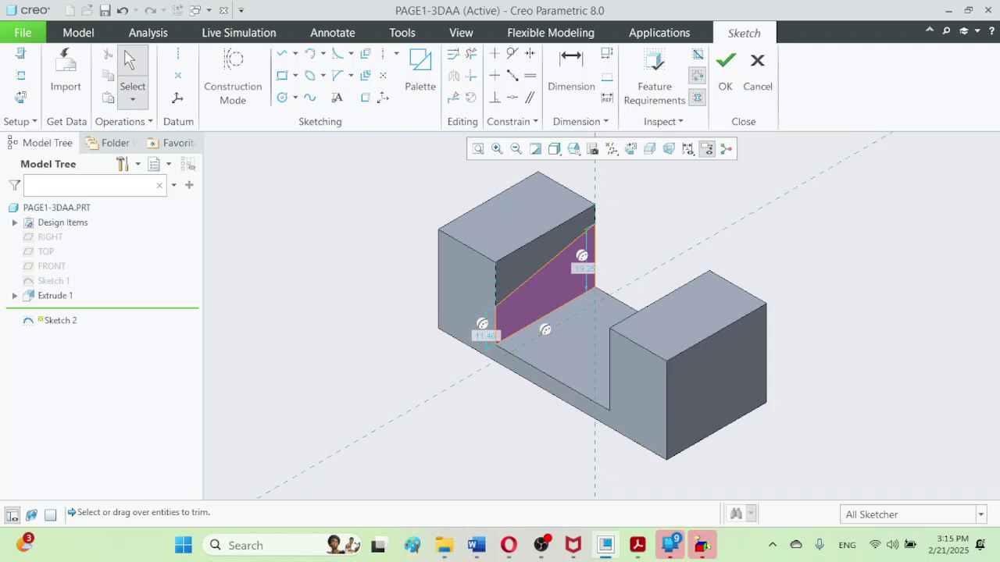
# - Consult the PDF drawing and delete the remaining front vertical line of the sketched profile
pyautogui.click(637, 545)
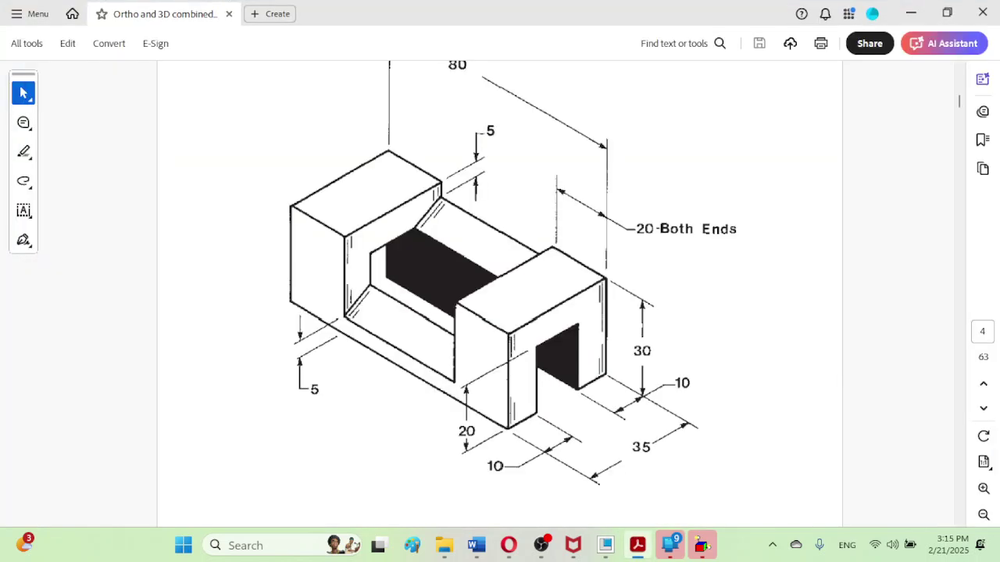
pyautogui.hotkey('alt', 'Tab')
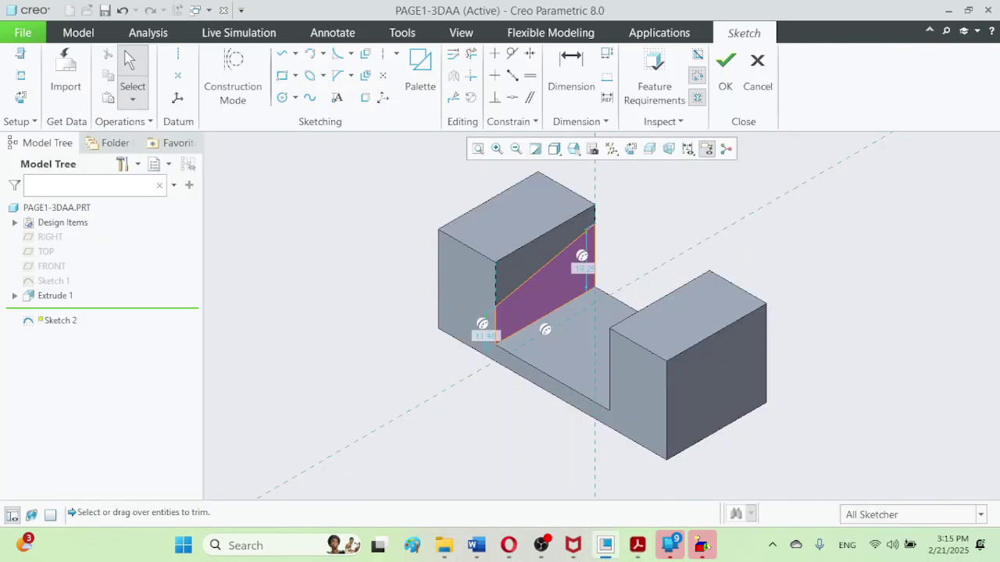
pyautogui.click(495, 323)
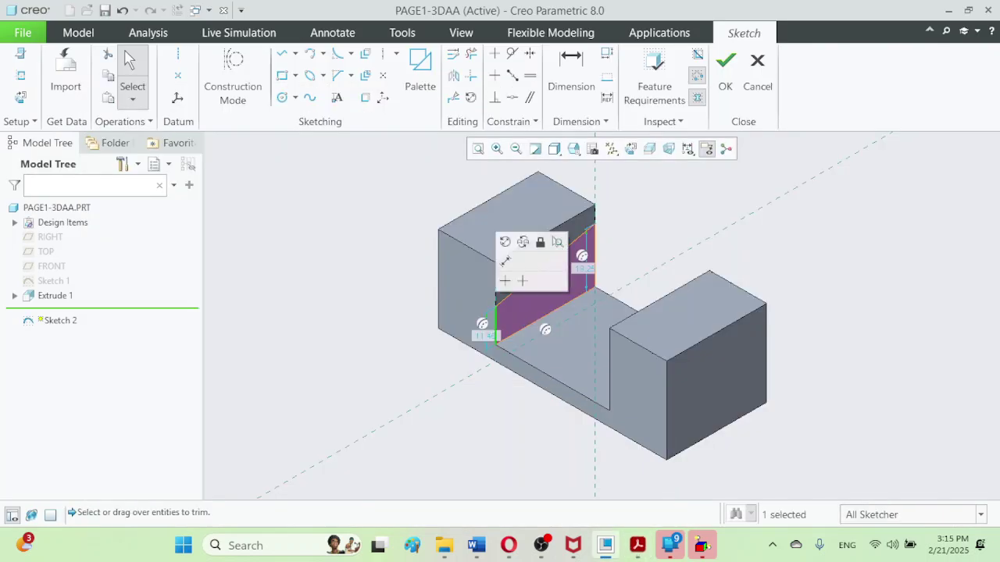
pyautogui.press('Delete')
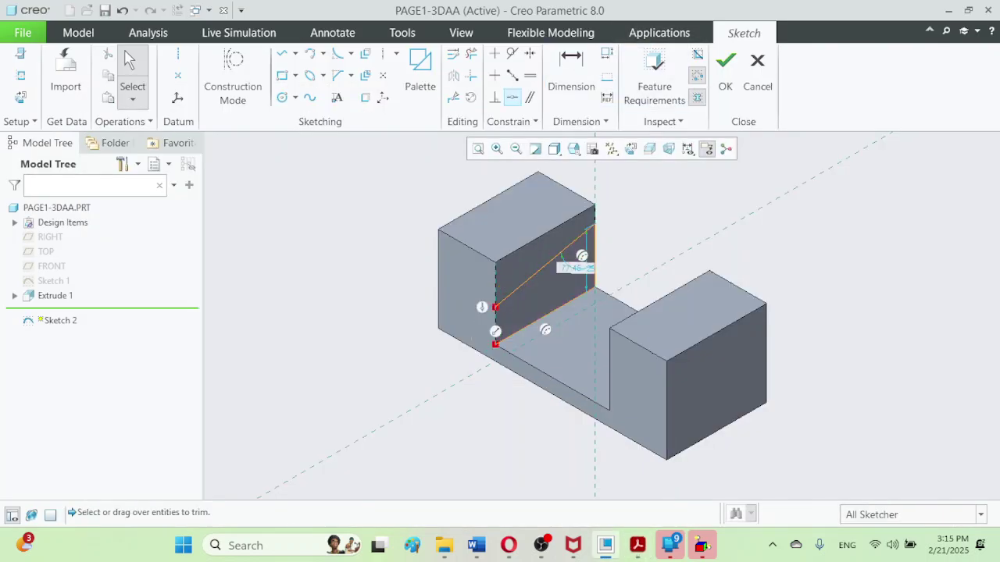
# - Try to make the sloped line's lower end coincident with the front end of the projected lower edge
pyautogui.click(494, 97)
pyautogui.click(512, 96)
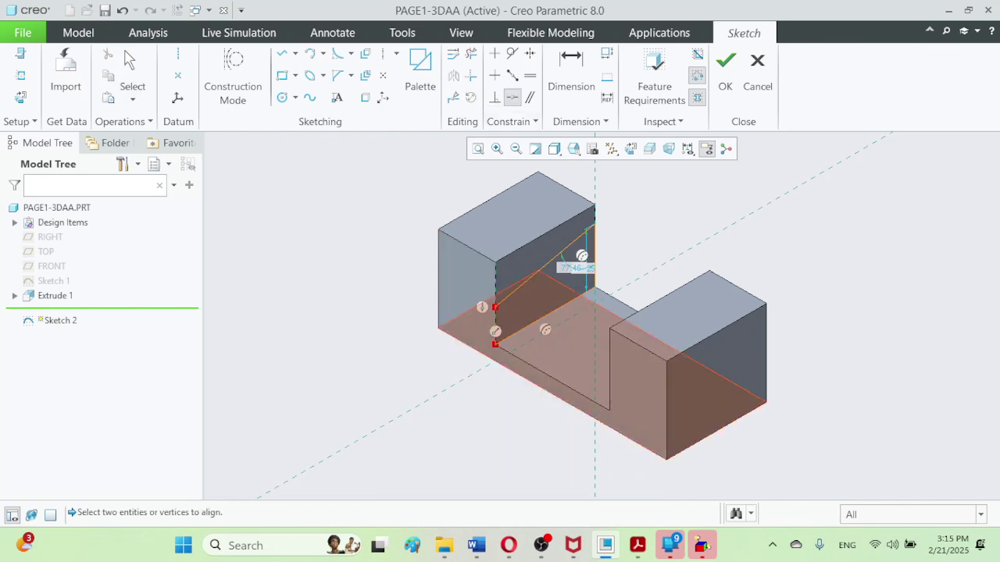
pyautogui.click(496, 307)
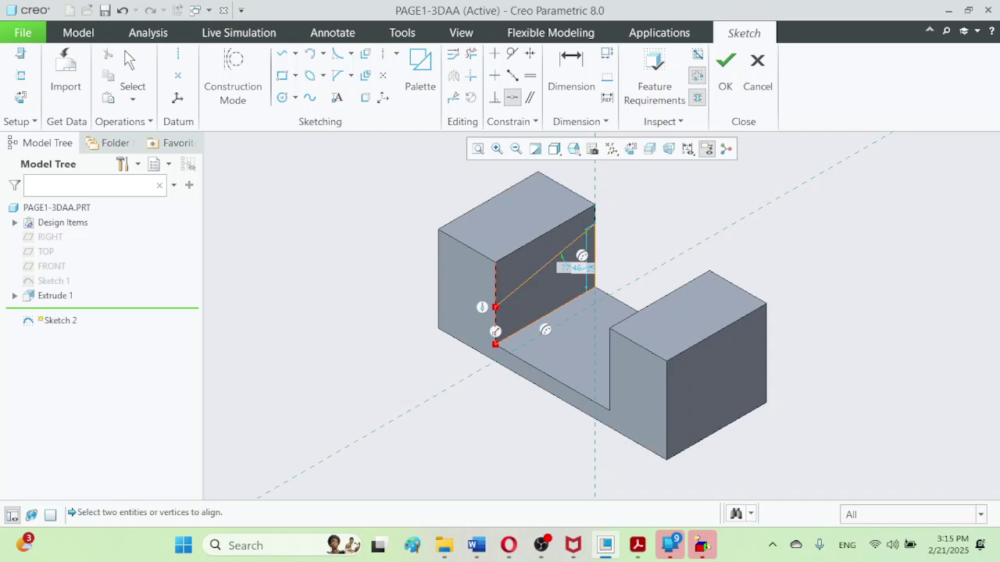
pyautogui.click(496, 307)
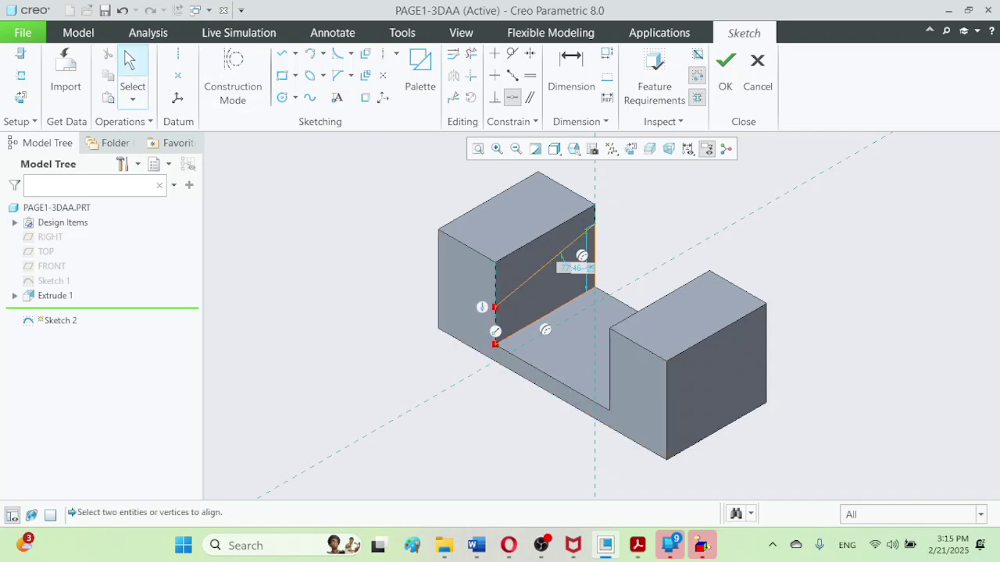
pyautogui.press('Escape')
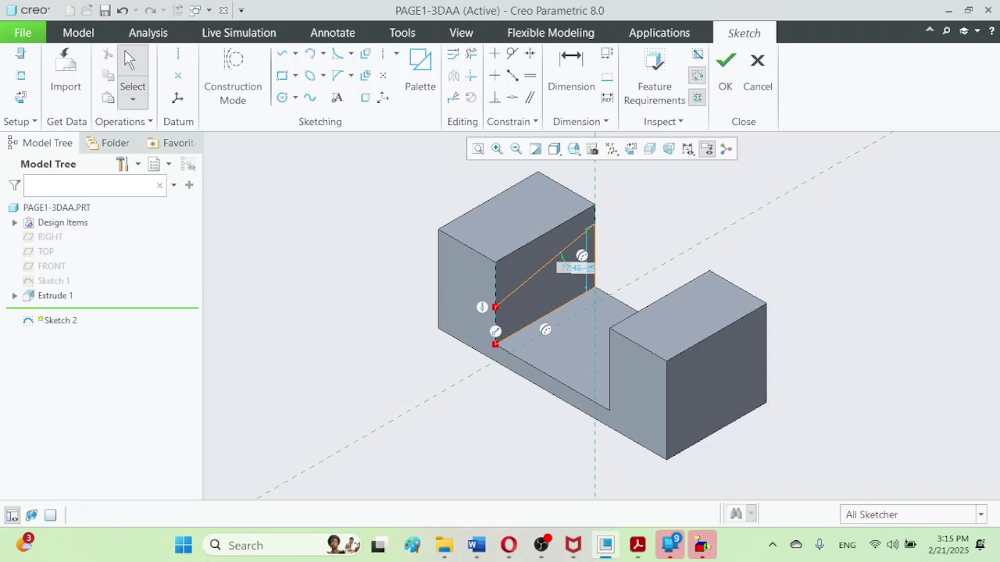
pyautogui.click(513, 98)
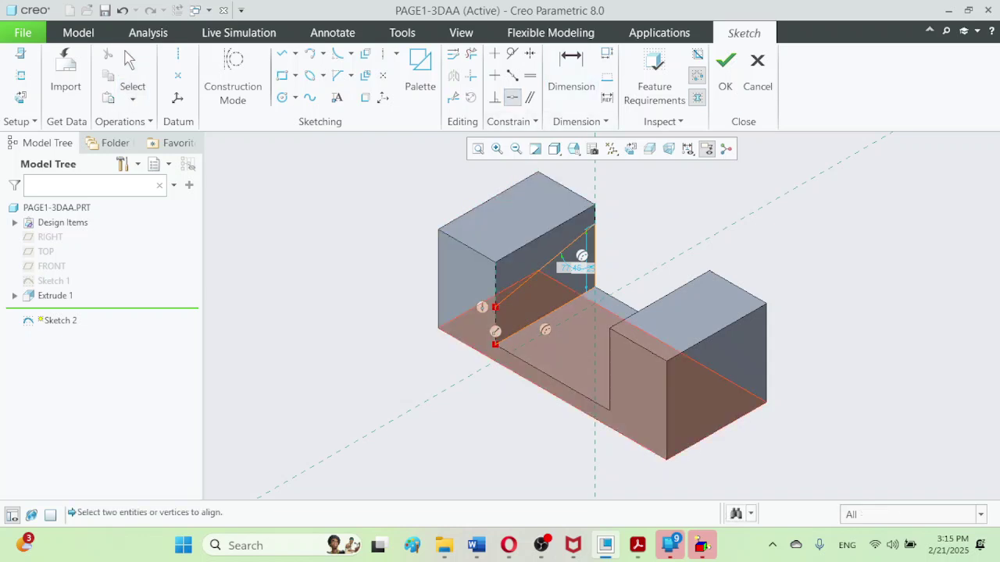
pyautogui.click(539, 270)
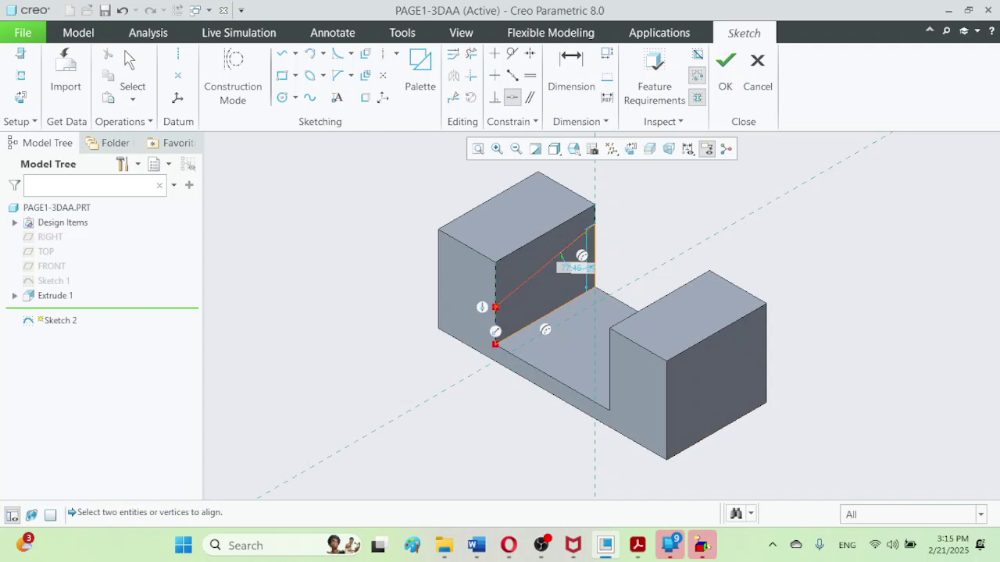
pyautogui.click(547, 360)
pyautogui.click(132, 74)
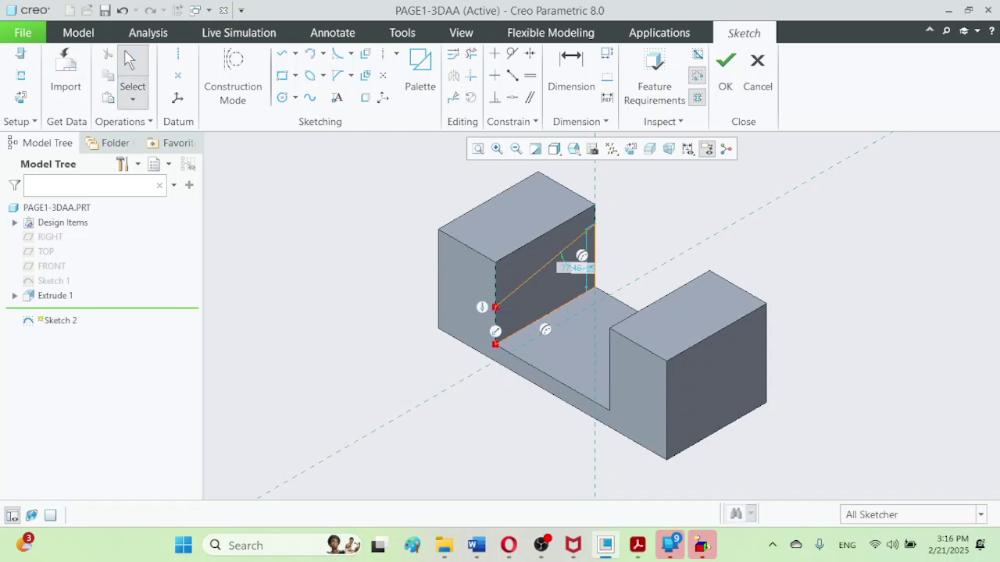
# - Replace the sloped line with one from the top of the trimmed rear vertical line to the front lower corner, closing a triangle
pyautogui.click(544, 269)
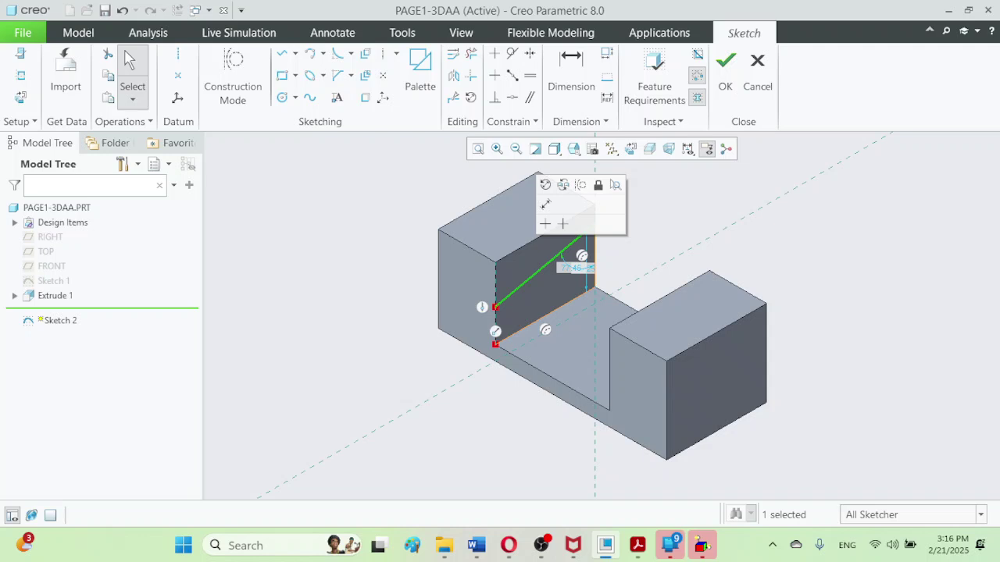
pyautogui.press('Delete')
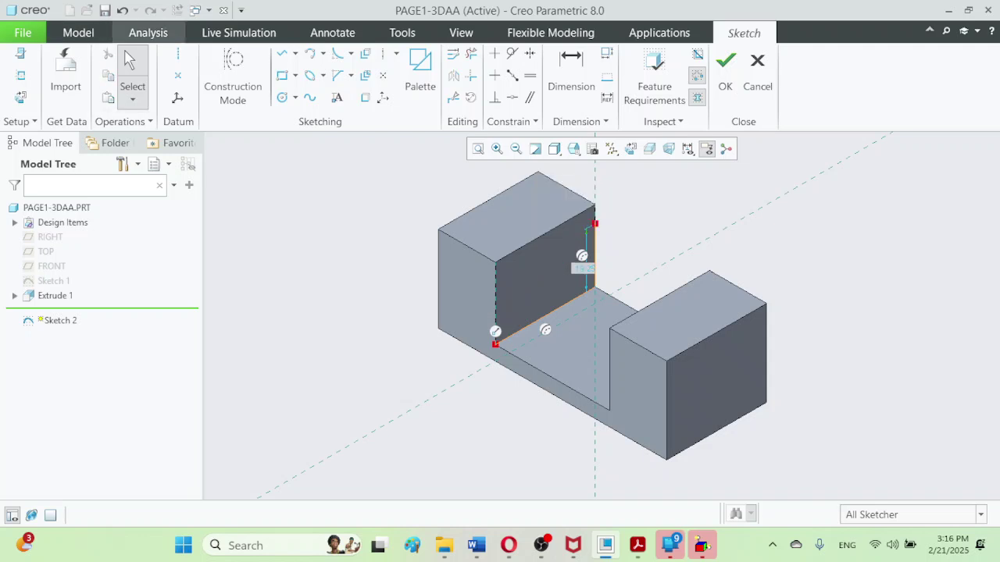
pyautogui.click(281, 53)
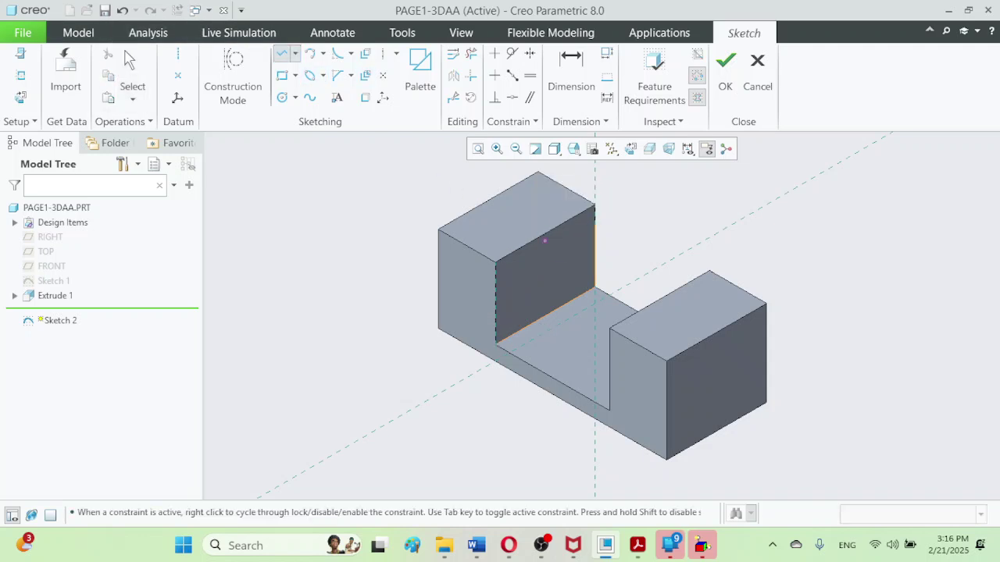
pyautogui.click(592, 229)
pyautogui.click(495, 342)
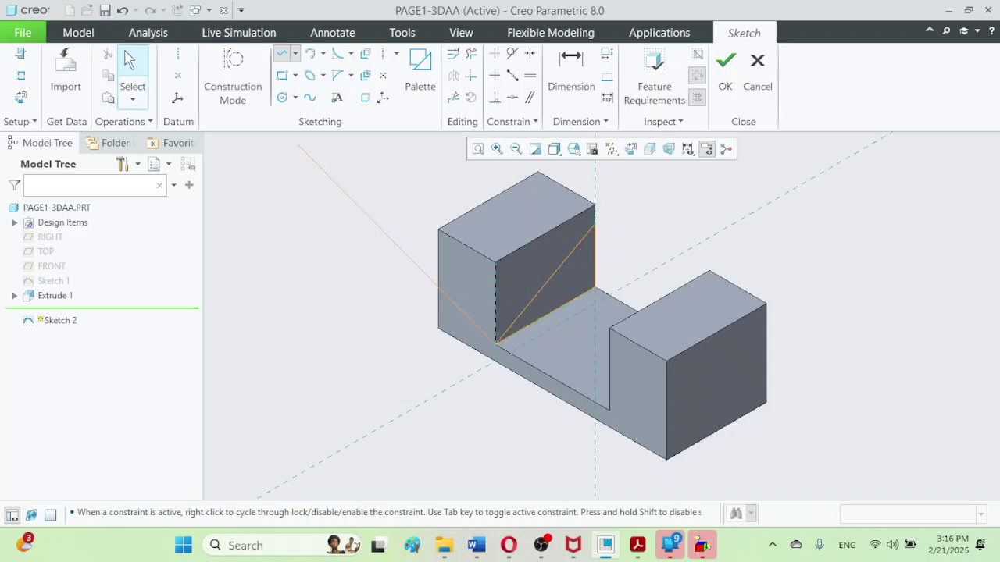
pyautogui.click(129, 62)
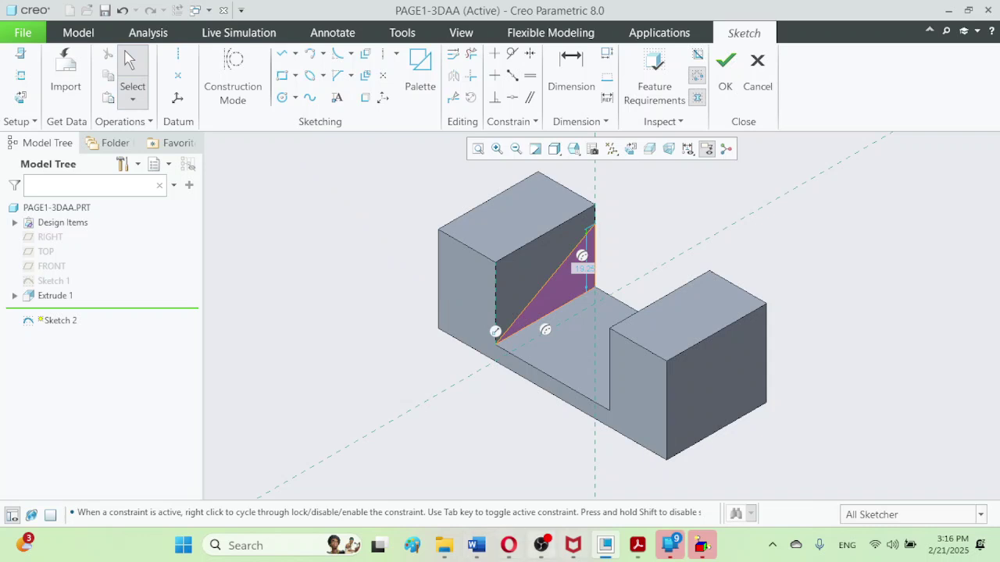
# - Check the PDF drawing, set the triangle's vertical side to 20, and finish the sketch
pyautogui.moveTo(605, 545)
pyautogui.click(637, 545)
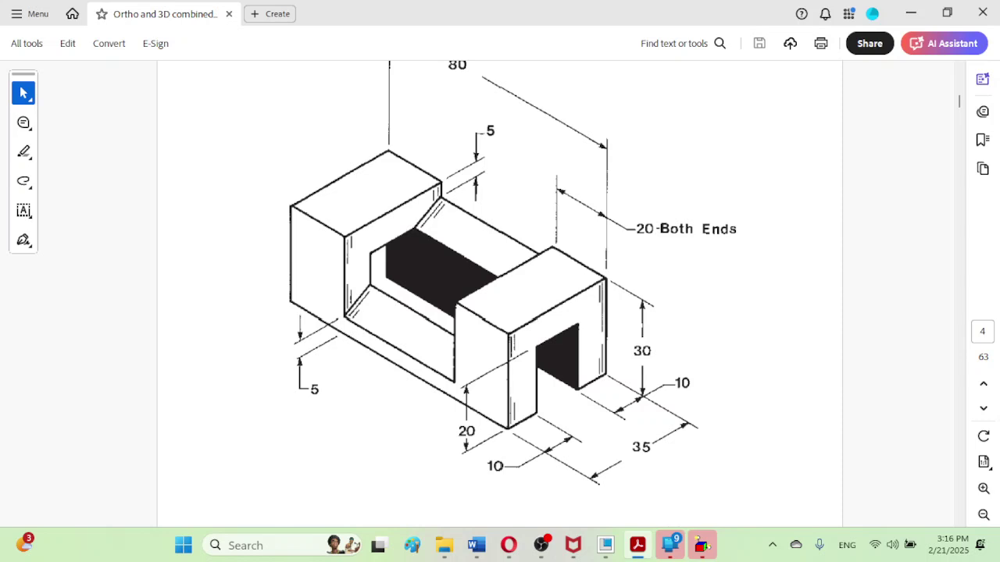
pyautogui.hotkey('alt', 'Tab')
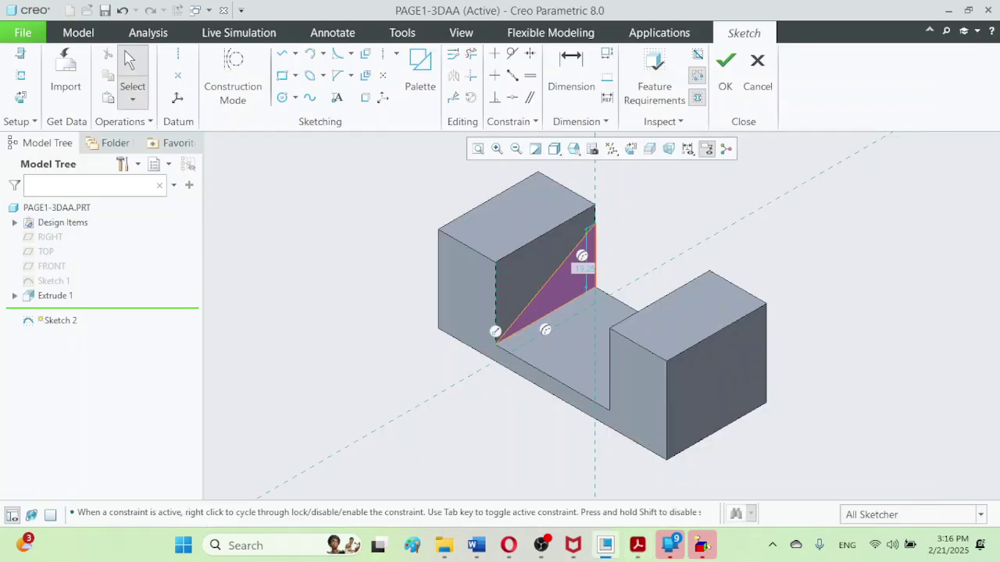
pyautogui.press('d')
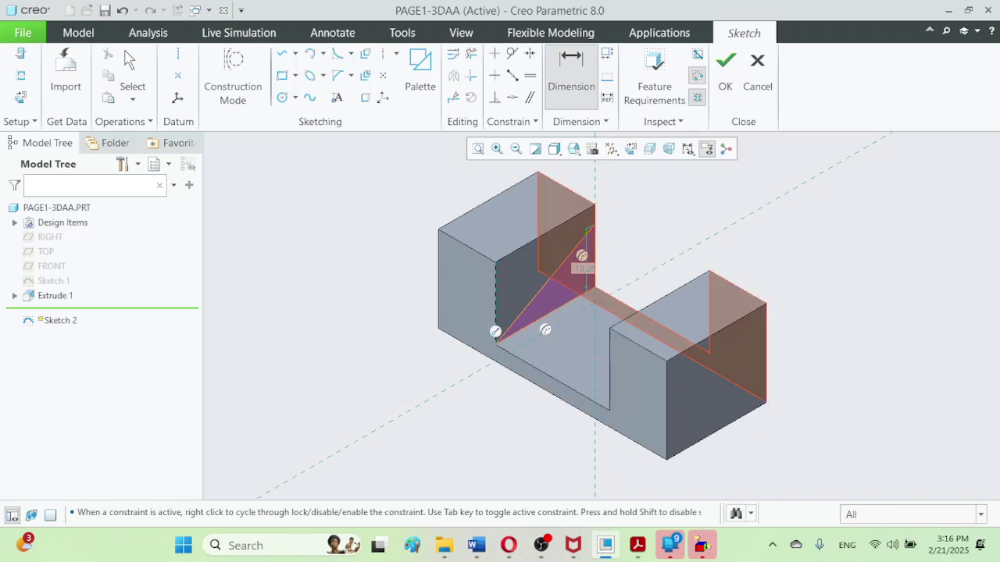
pyautogui.doubleClick(581, 268)
pyautogui.write('20')
pyautogui.press('Return')
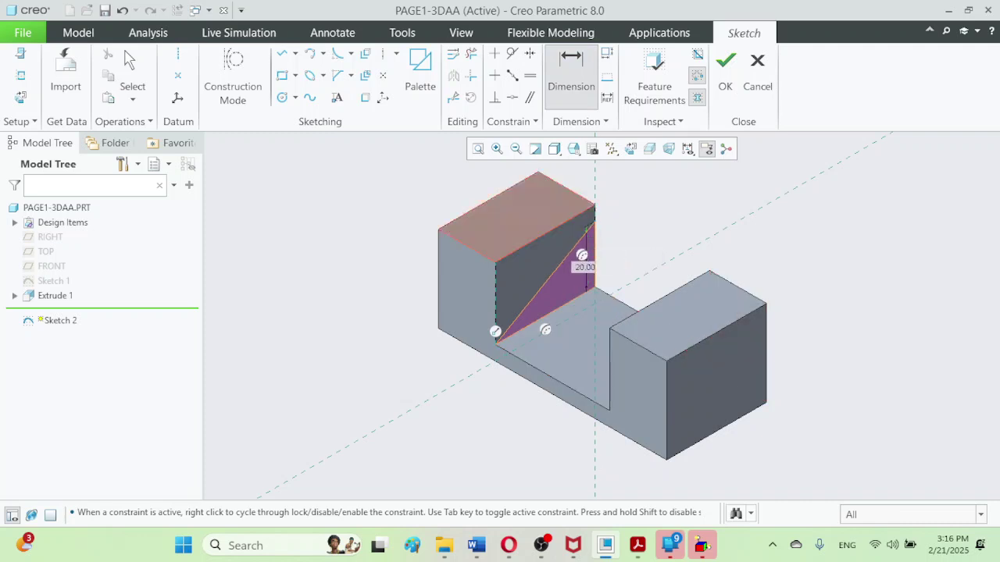
pyautogui.click(725, 74)
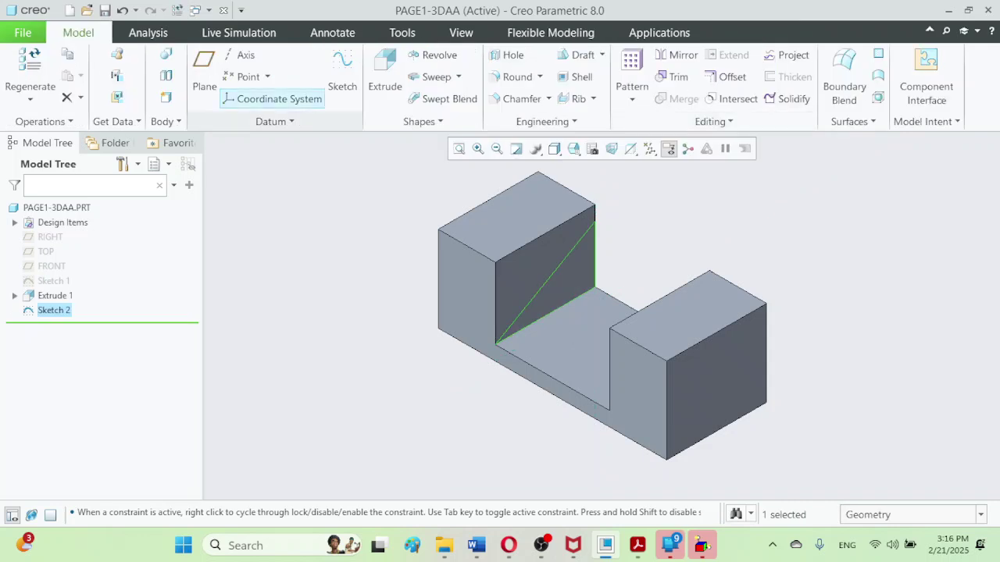
pyautogui.click(342, 72)
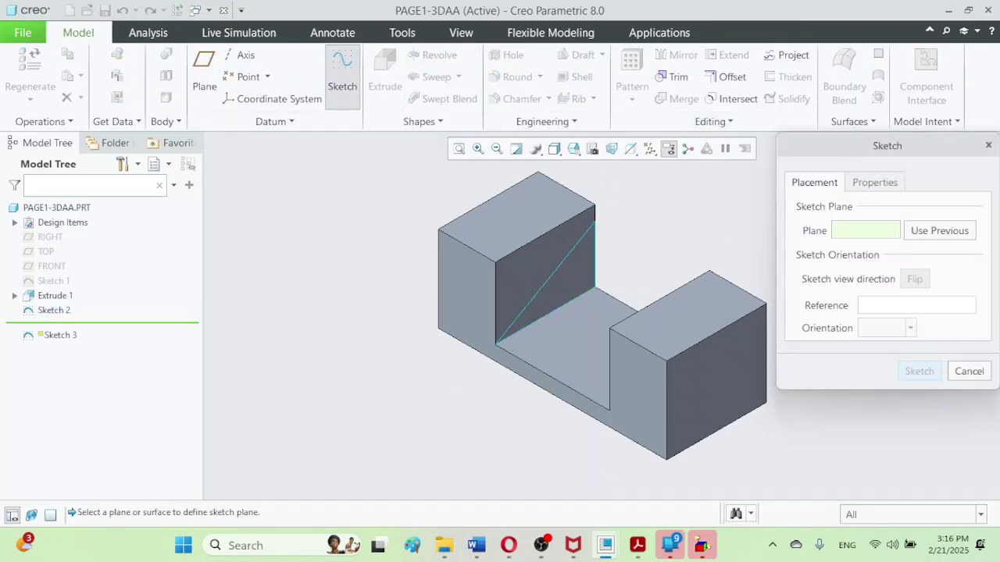
pyautogui.click(969, 371)
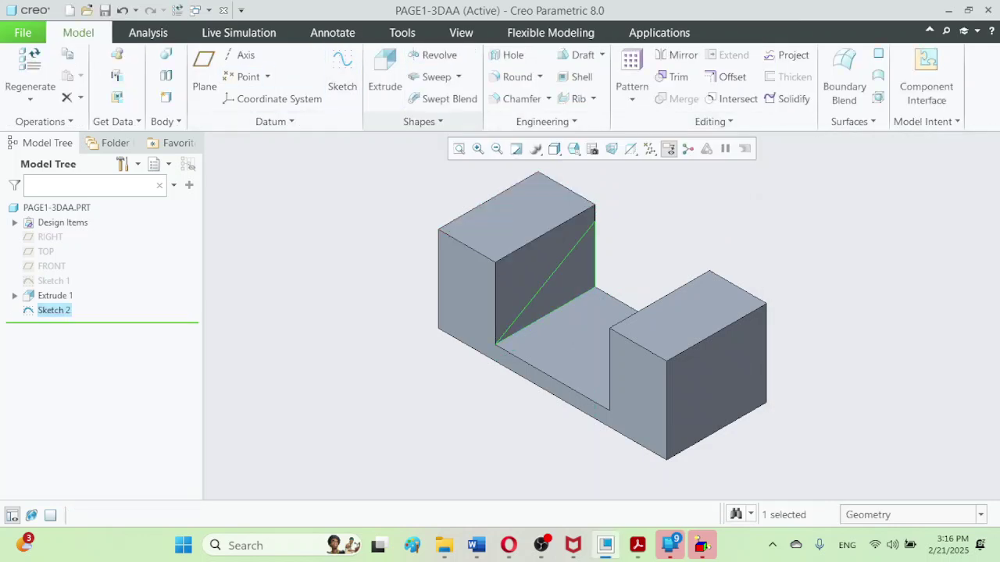
# - Extrude the triangular sketch as a solid up to the opposite end block, using that block's upper rear corner as the depth reference
pyautogui.click(385, 78)
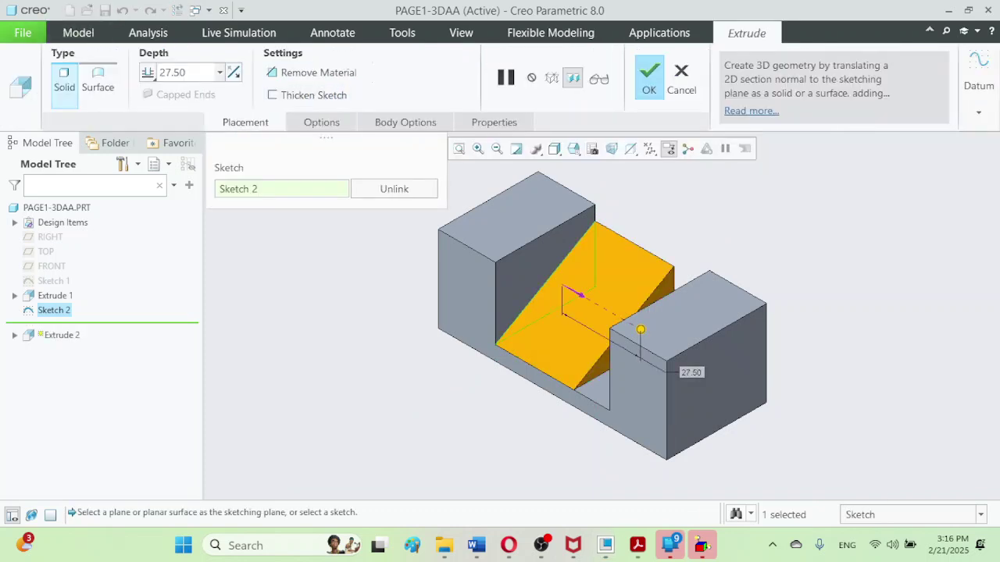
pyautogui.click(148, 72)
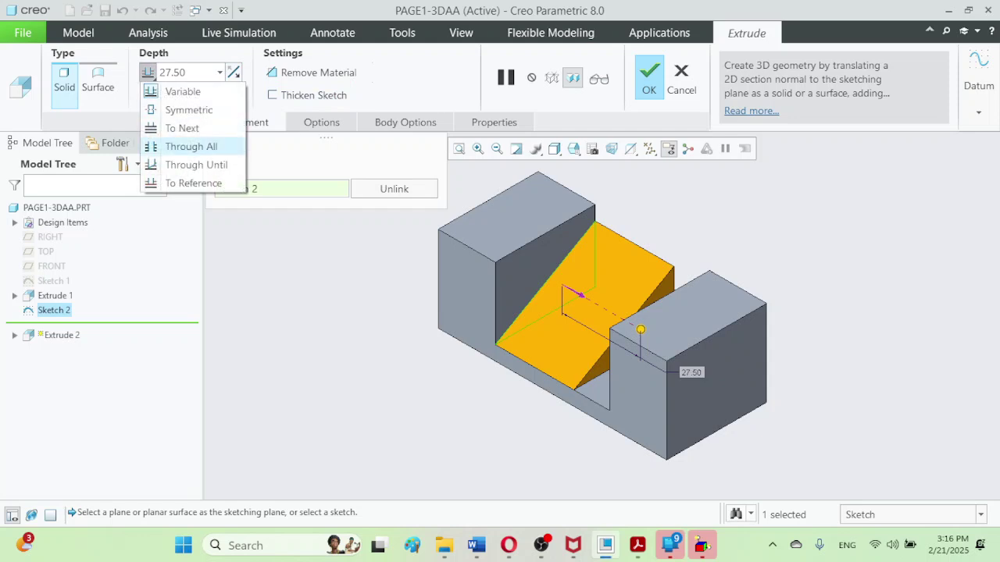
pyautogui.click(193, 183)
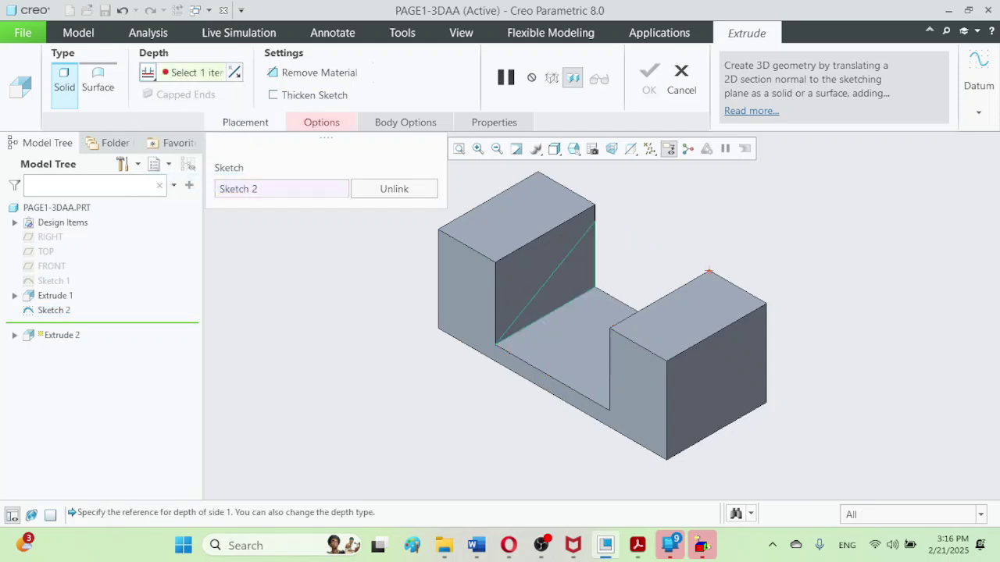
pyautogui.click(708, 271)
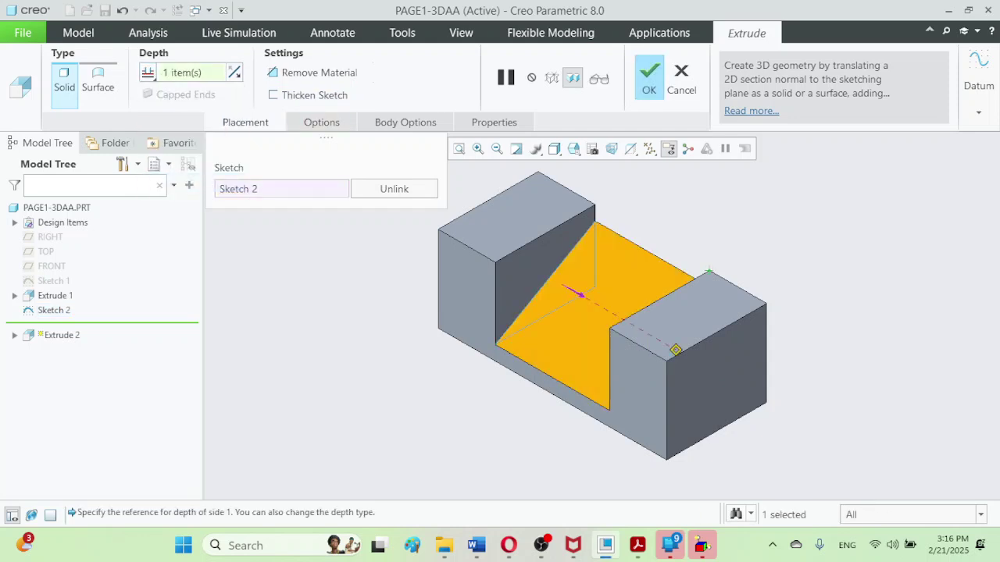
pyautogui.click(649, 77)
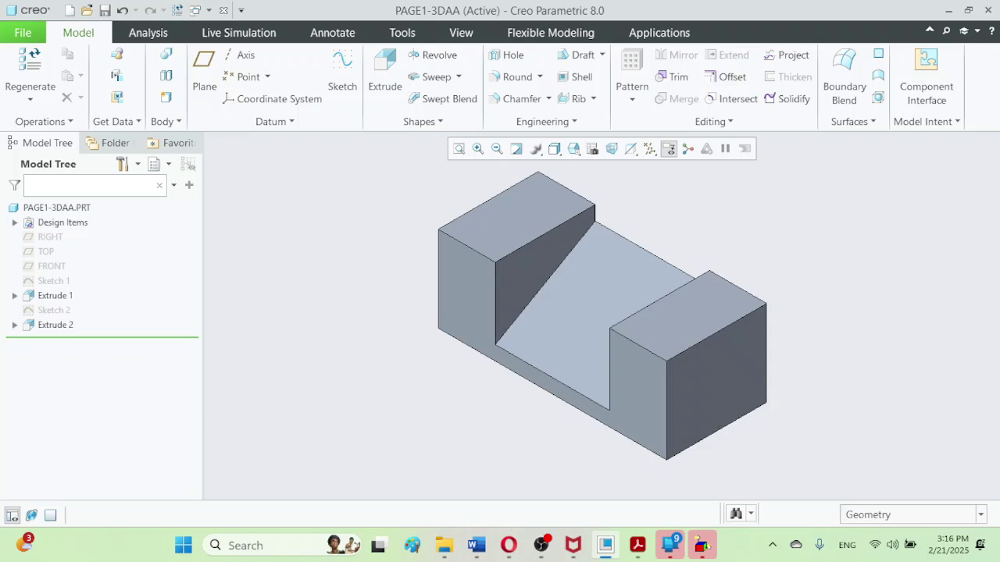
pyautogui.moveTo(852, 322); pyautogui.dragTo(829, 299, button='middle')
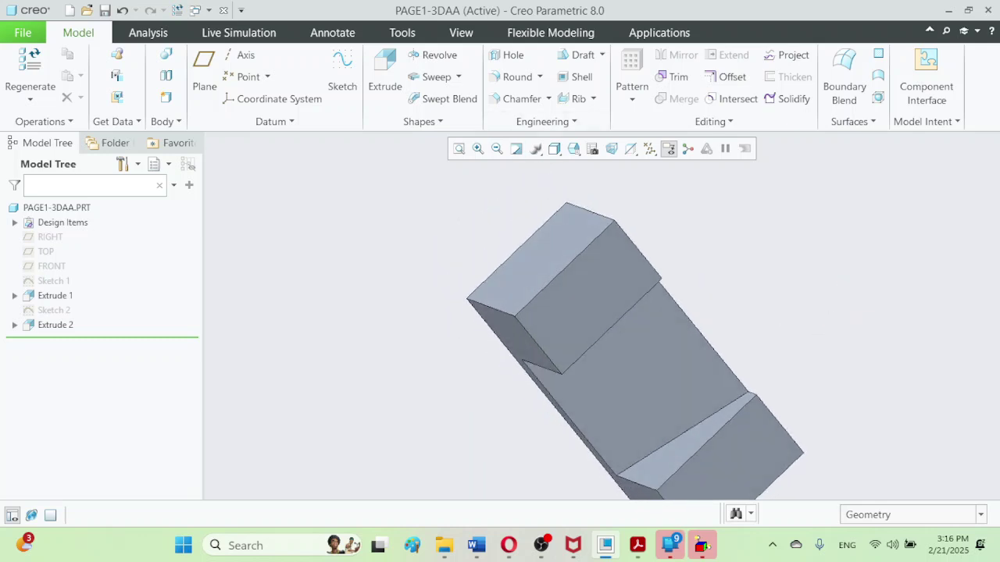
pyautogui.click(573, 148)
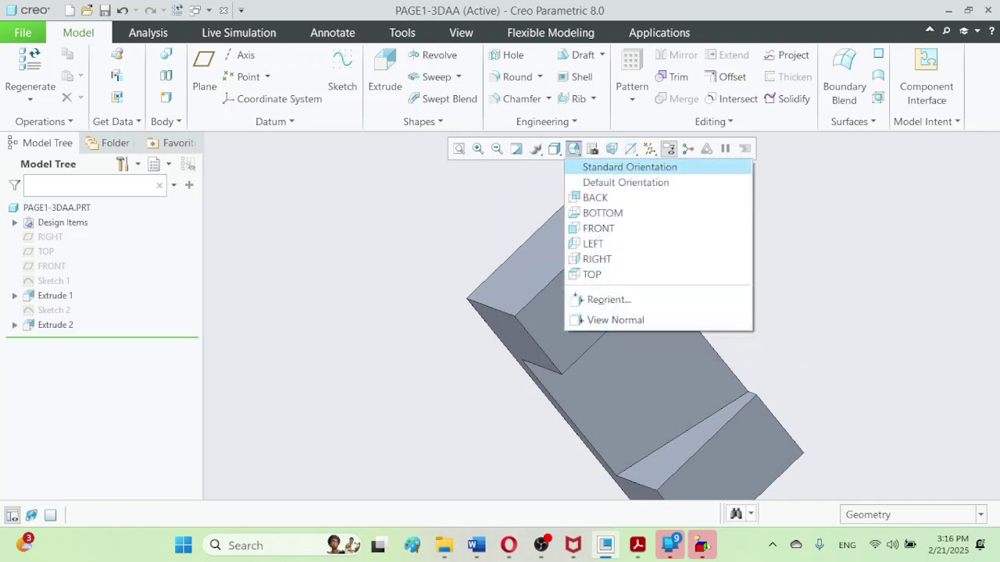
pyautogui.click(617, 165)
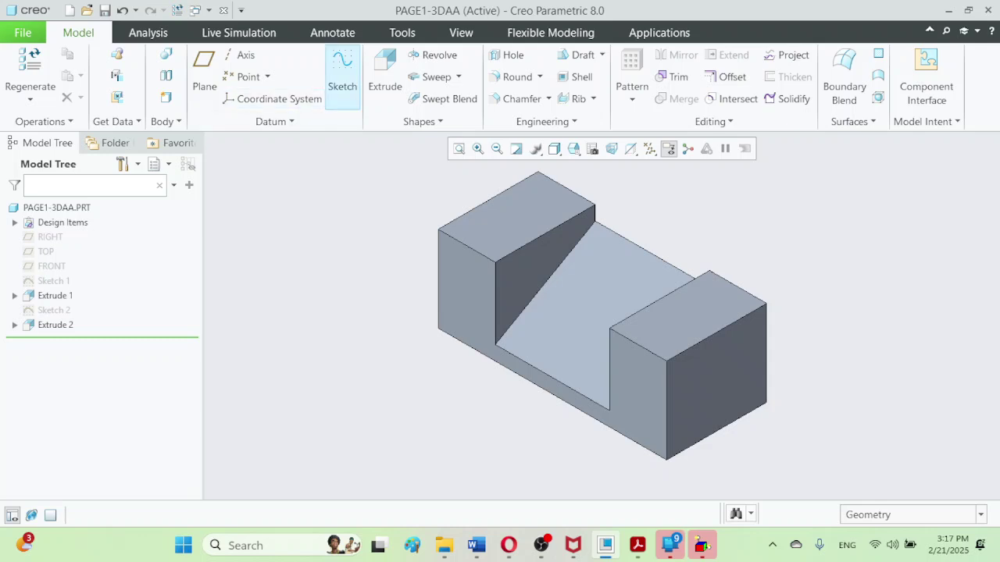
# - Start a sketch on the end block's outer face and project its two vertical edges and top edge as a chain
pyautogui.click(342, 78)
pyautogui.click(714, 383)
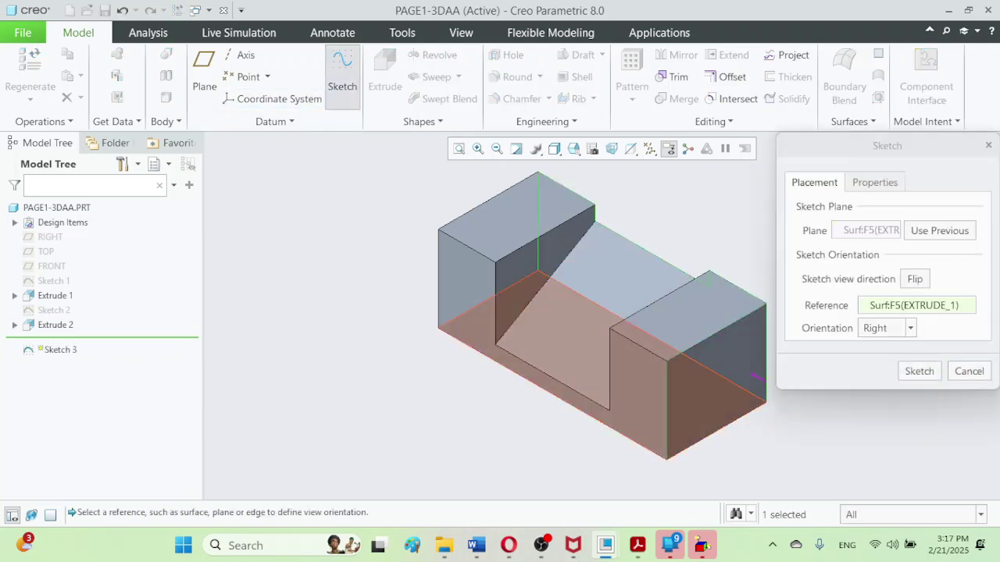
pyautogui.click(919, 371)
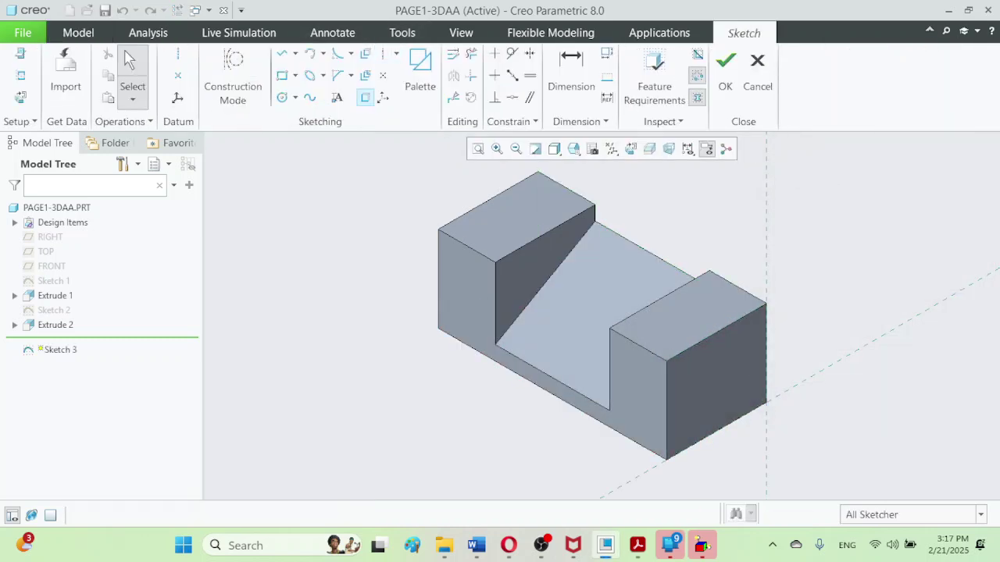
pyautogui.click(365, 97)
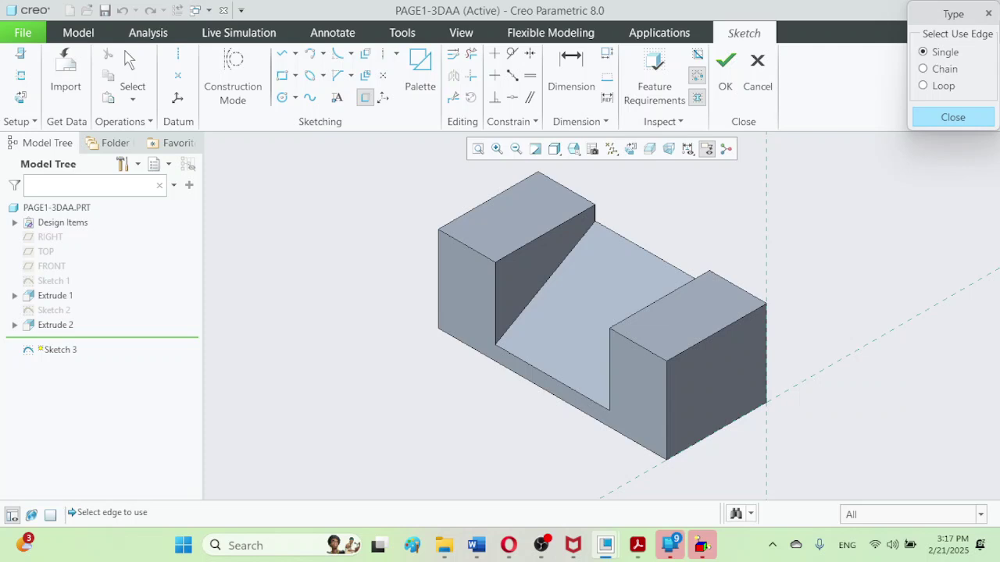
pyautogui.click(923, 69)
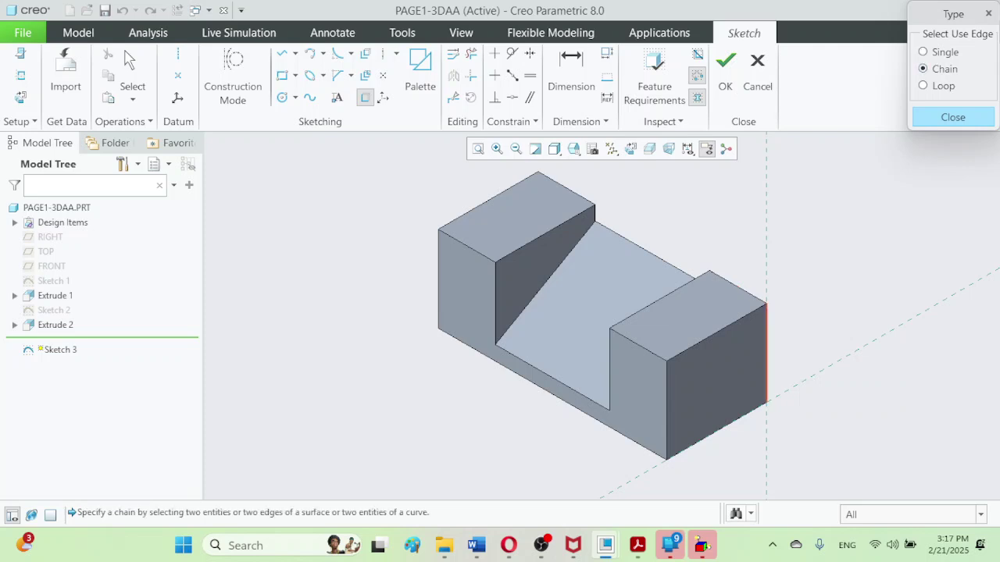
pyautogui.click(766, 377)
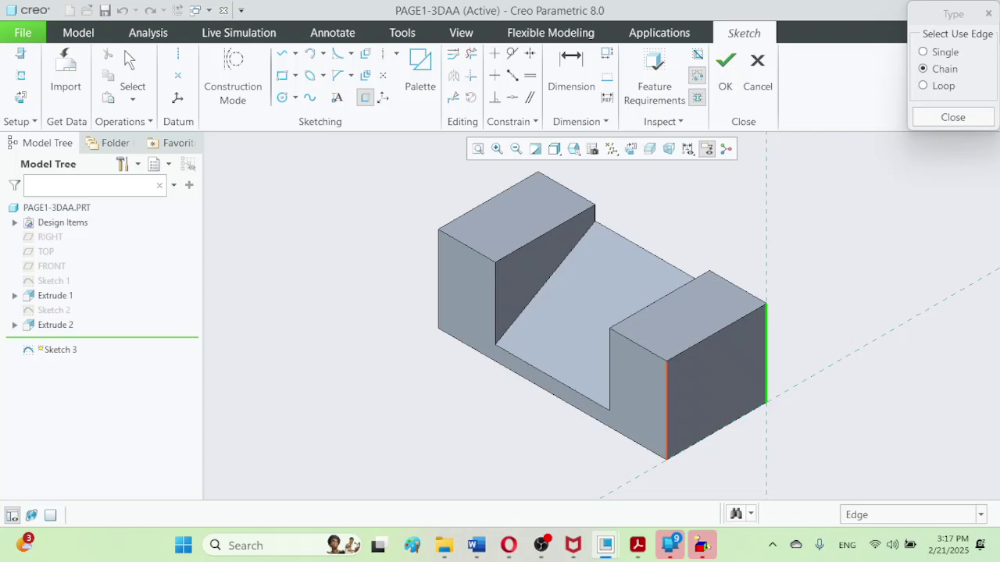
pyautogui.click(666, 410)
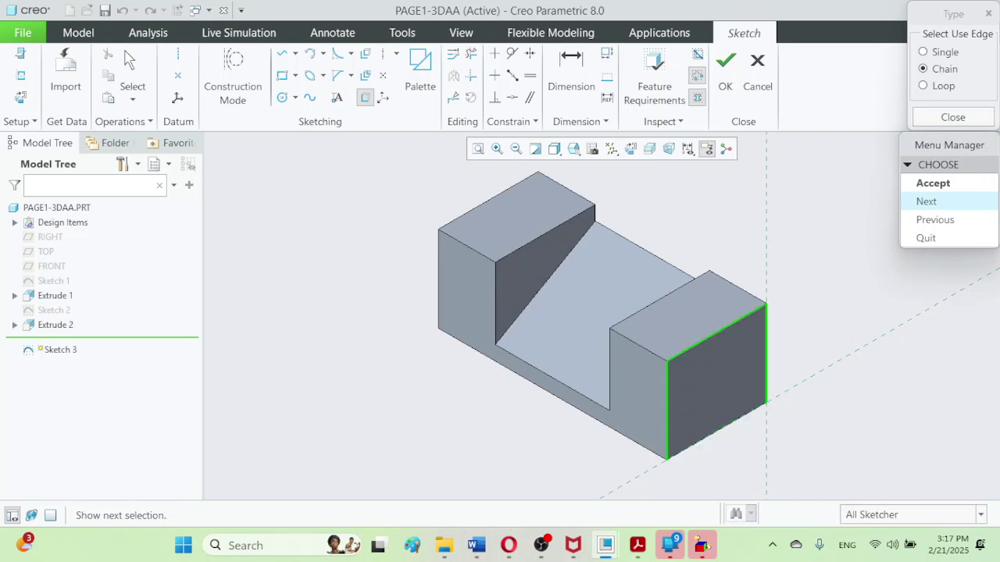
pyautogui.click(926, 201)
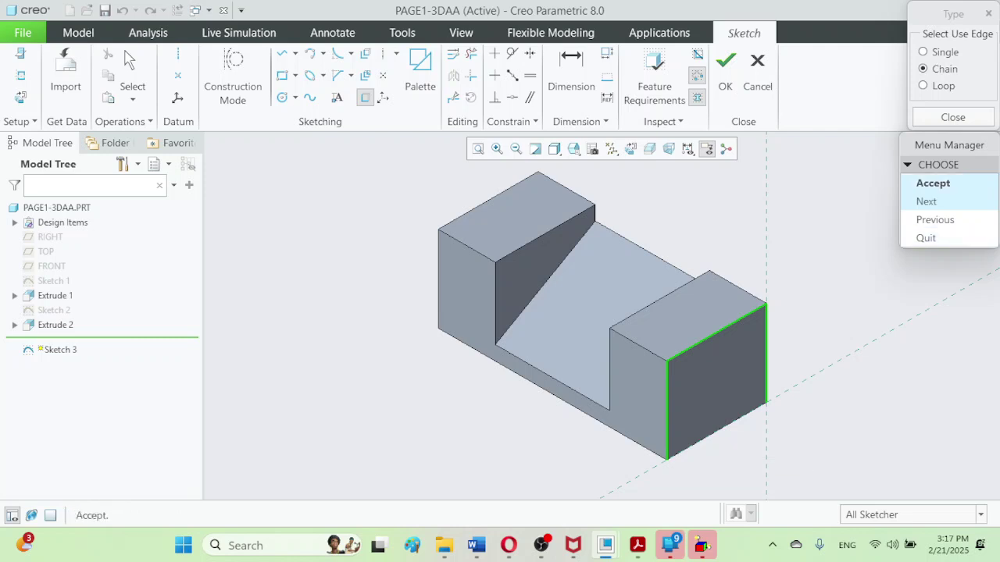
pyautogui.click(932, 183)
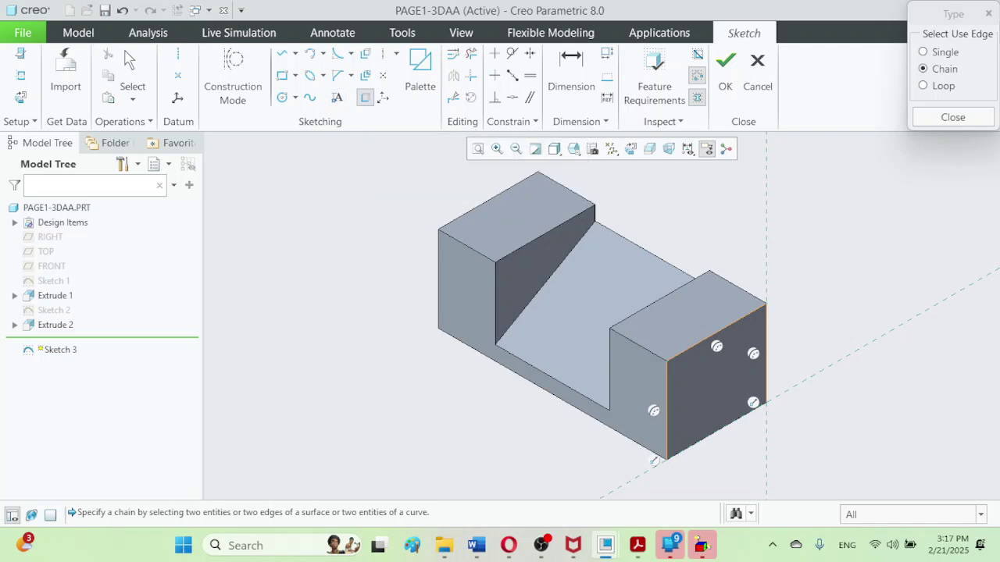
pyautogui.middleClick(655, 461)
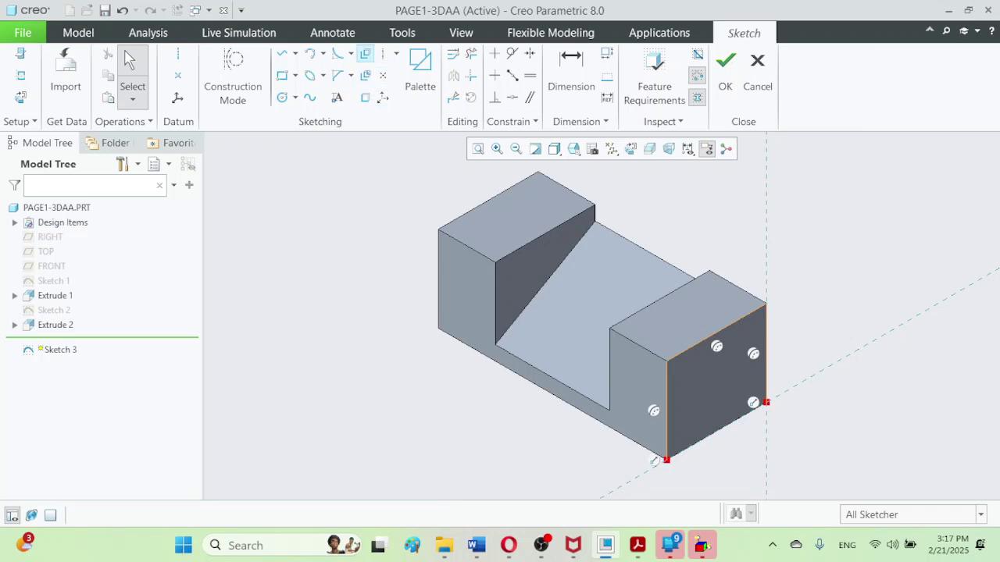
# - Offset the projected three-edge chain by -10 so the copy lies inside the end face
pyautogui.click(366, 53)
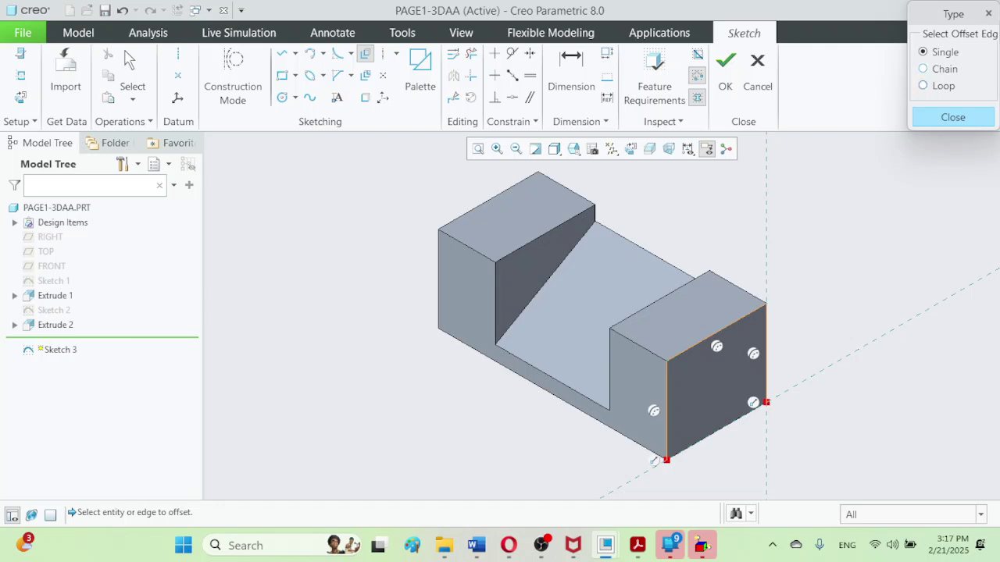
pyautogui.click(923, 69)
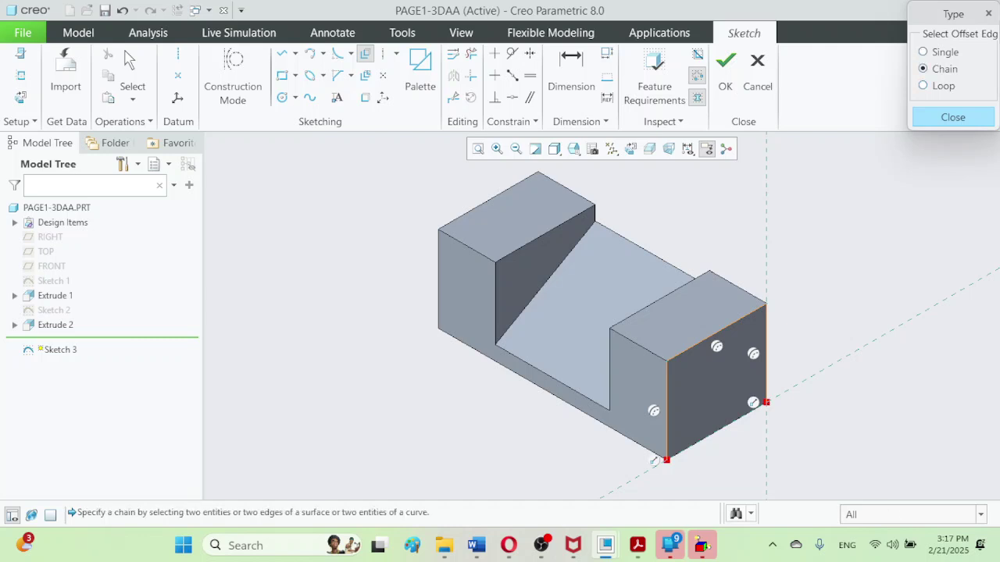
pyautogui.click(655, 461)
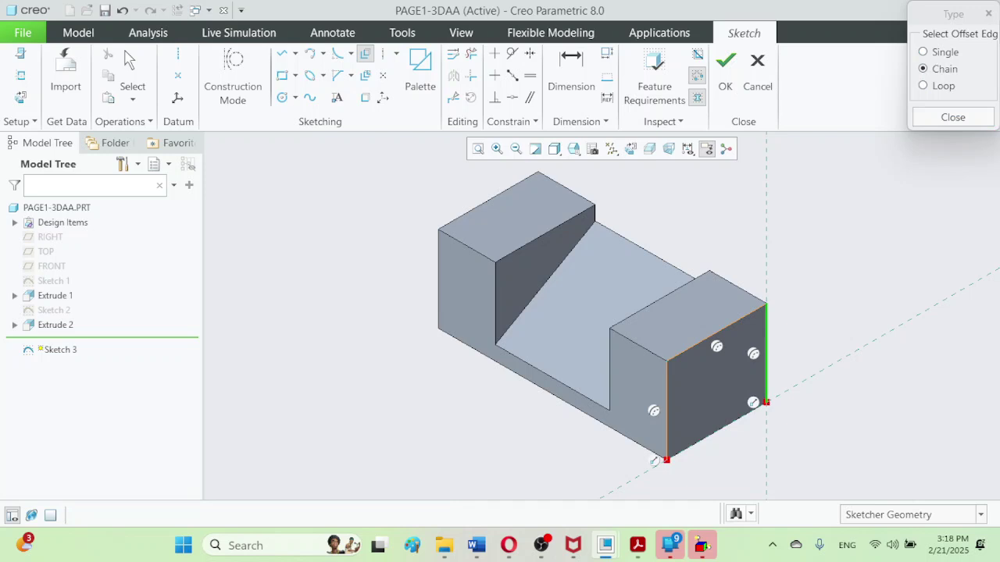
pyautogui.click(654, 460)
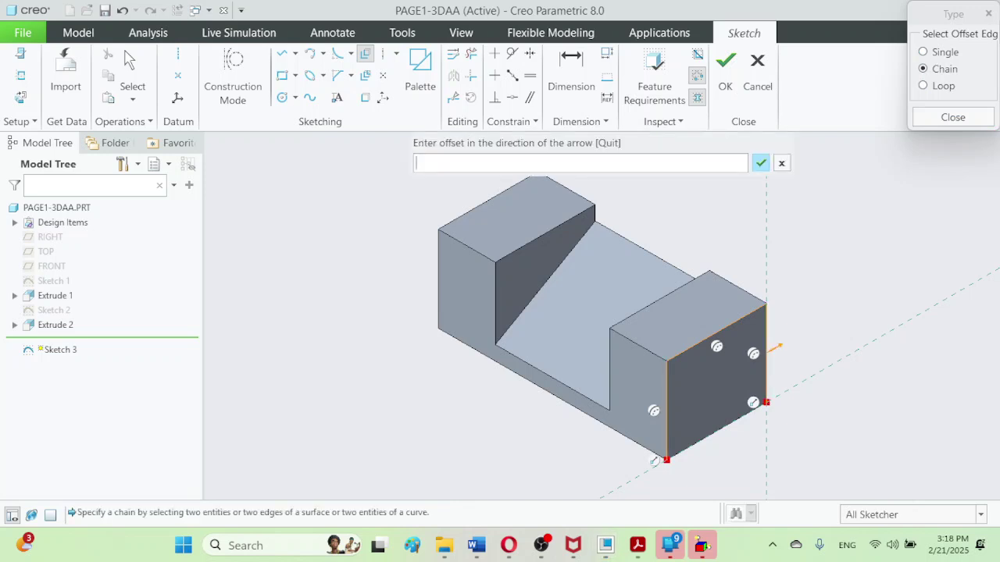
pyautogui.write('-10')
pyautogui.press('Return')
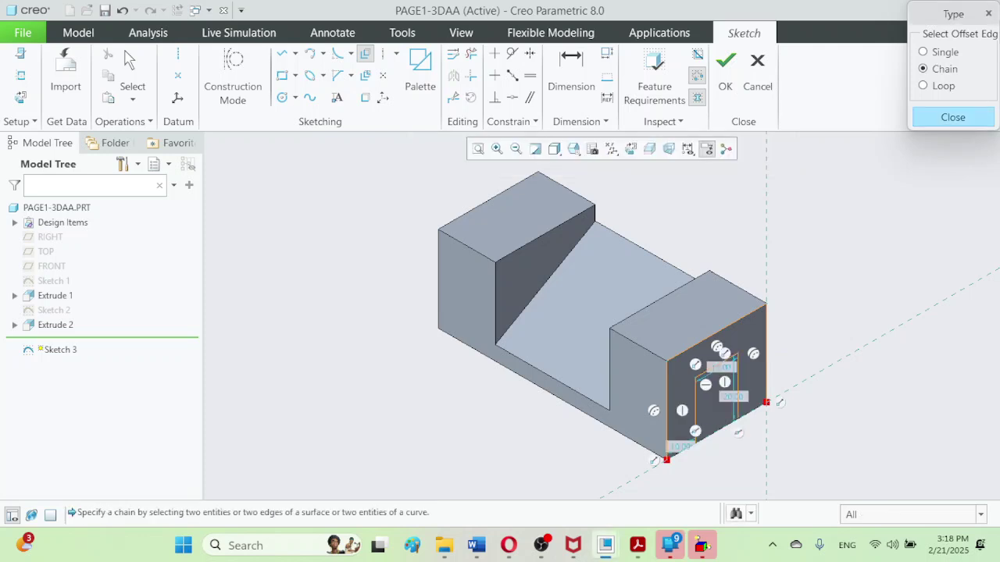
pyautogui.press('Escape')
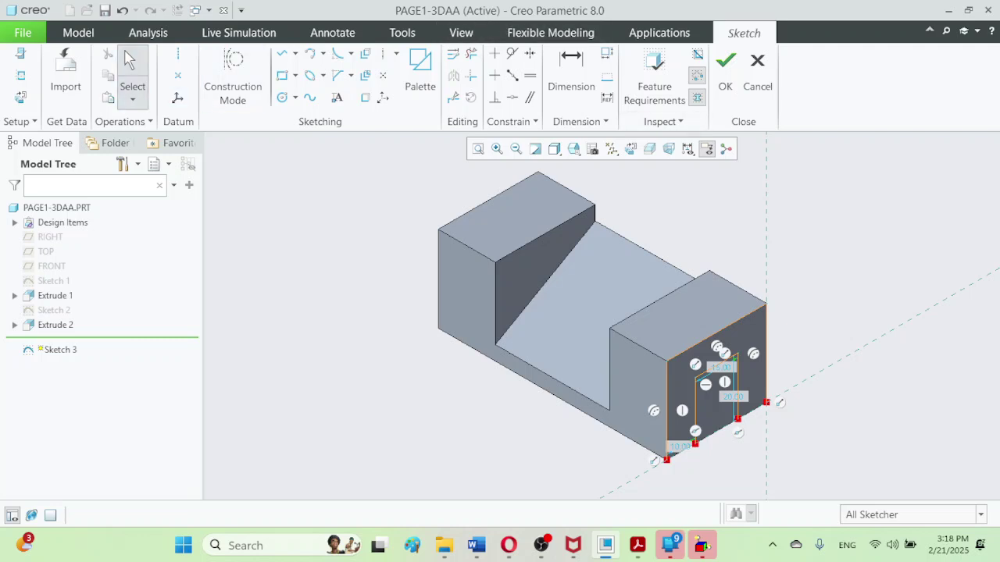
# - Delete the three outer projected lines, keeping only the inner offset profile
pyautogui.click(767, 328)
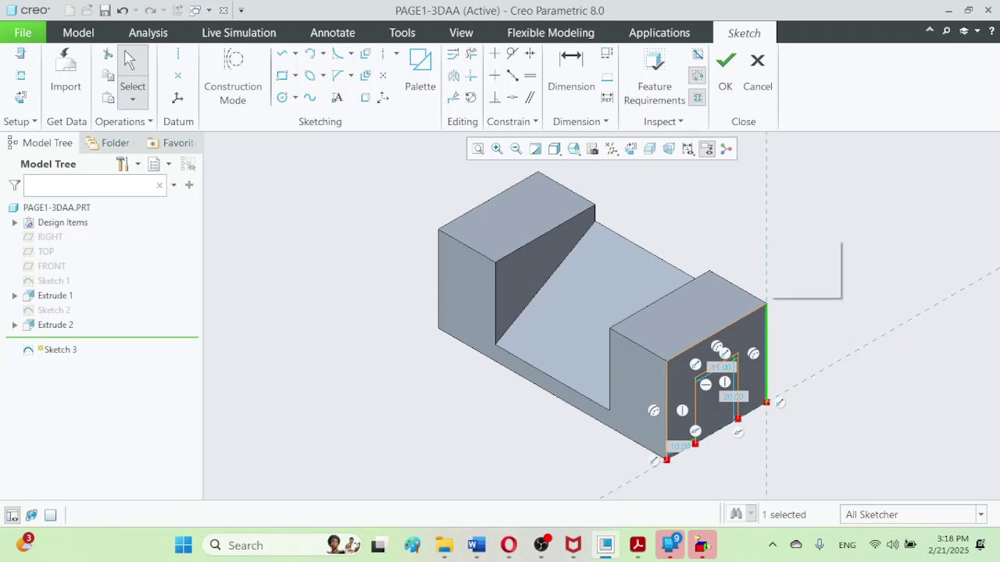
pyautogui.press('Escape')
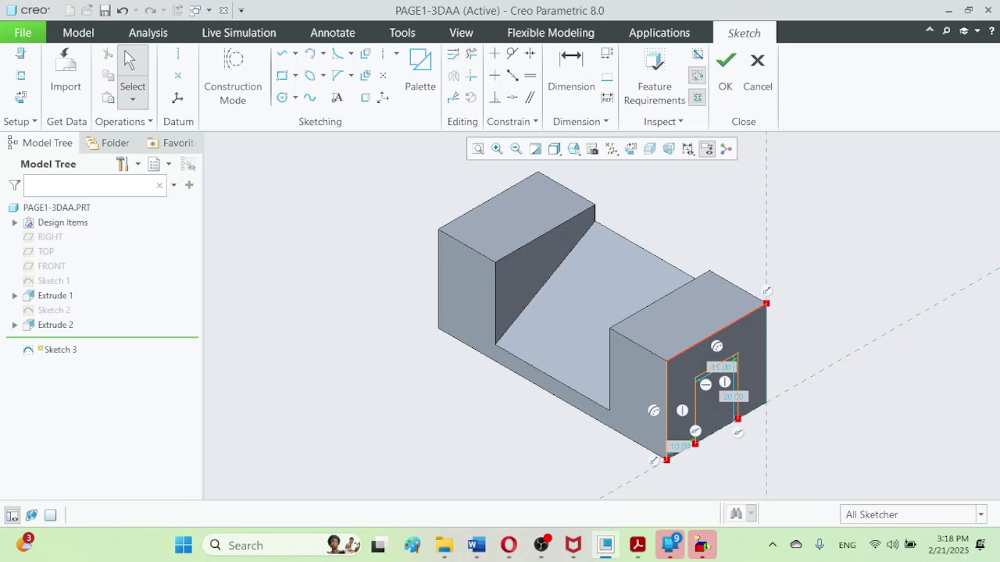
pyautogui.click(738, 320)
pyautogui.press('Escape')
pyautogui.click(666, 410)
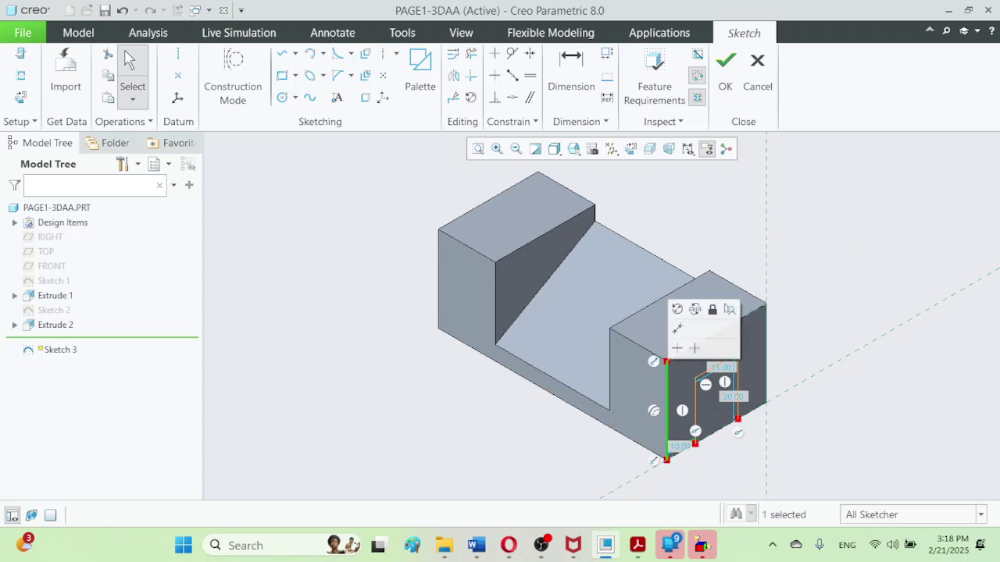
pyautogui.press('Delete')
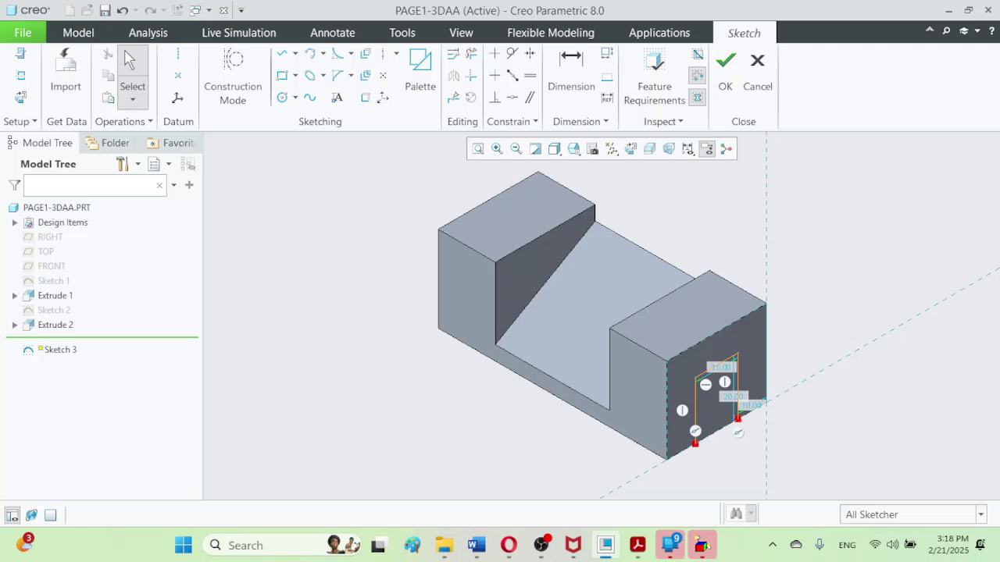
# - Close the inner profile with two lines meeting at a point below the block's lower edge, and finish the sketch
pyautogui.click(282, 53)
pyautogui.click(696, 444)
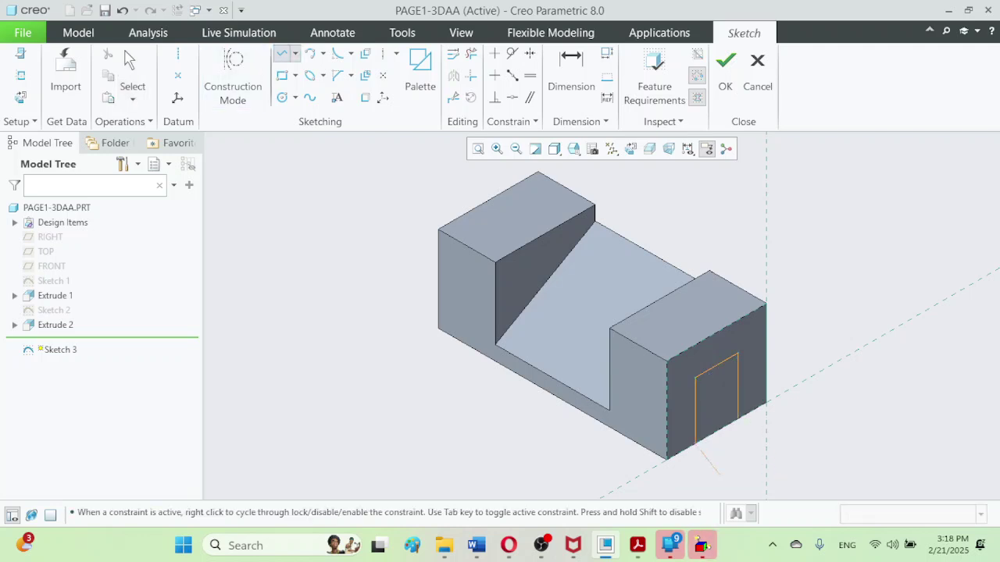
pyautogui.click(730, 475)
pyautogui.click(738, 418)
pyautogui.click(131, 78)
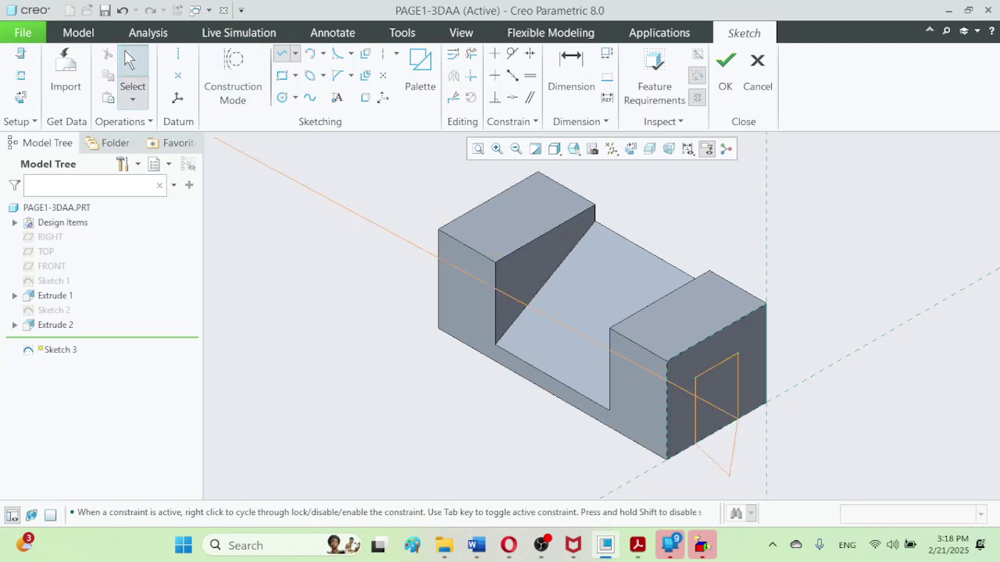
pyautogui.click(725, 70)
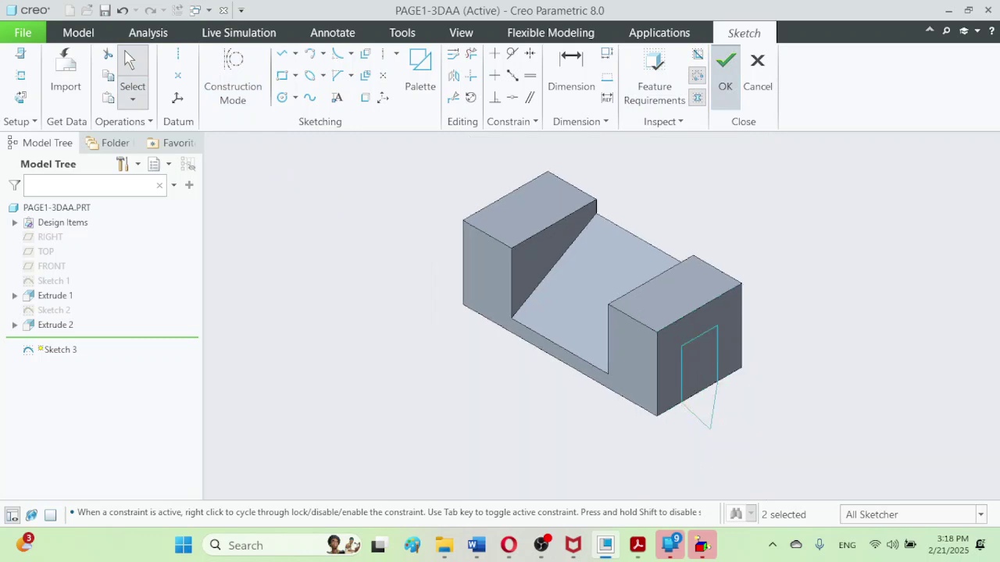
# - Extrude the closed profile with material removal through the part's full length, past the far end block, and restore the standard orientation
pyautogui.click(385, 78)
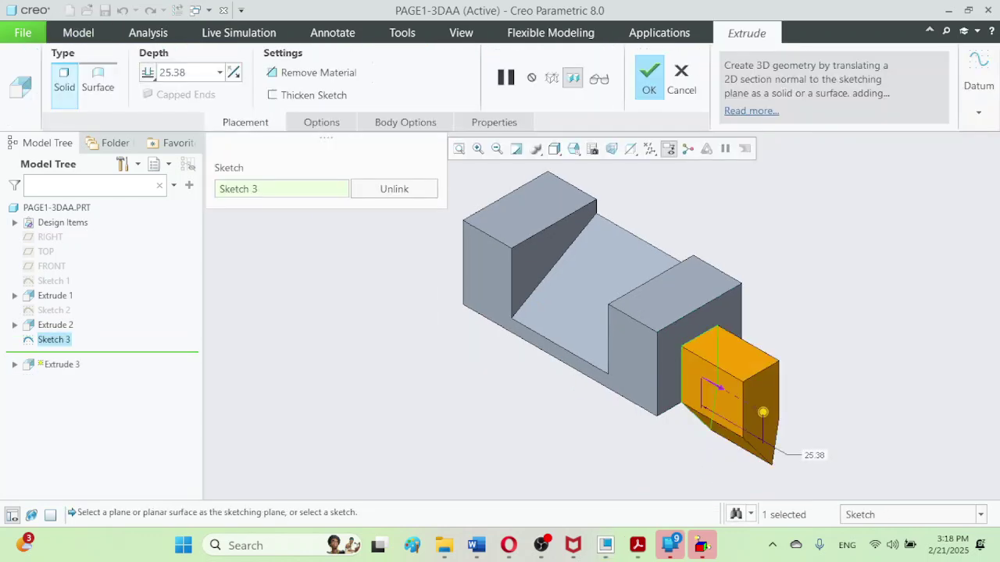
pyautogui.click(311, 72)
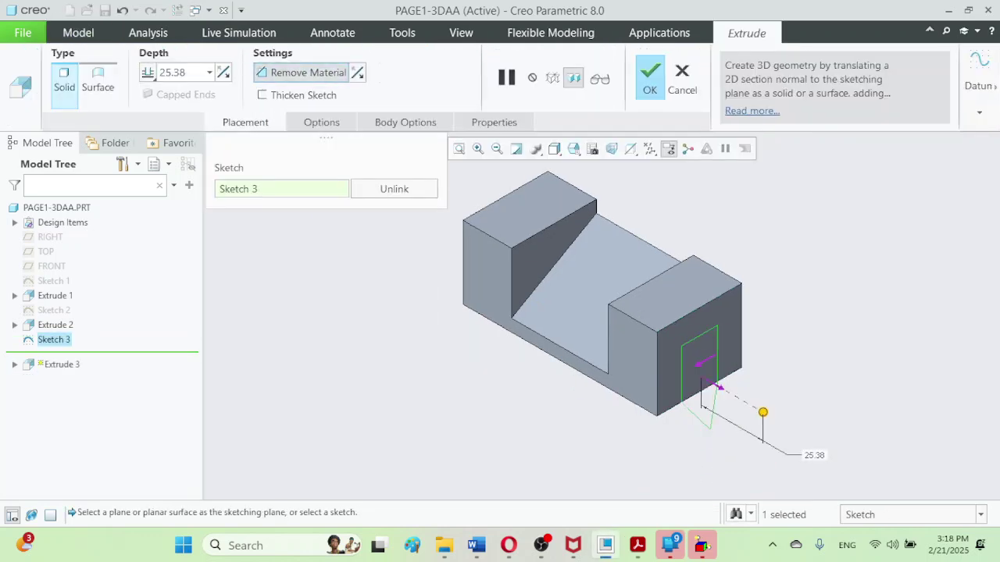
pyautogui.moveTo(763, 412); pyautogui.dragTo(416, 214)
pyautogui.click(650, 78)
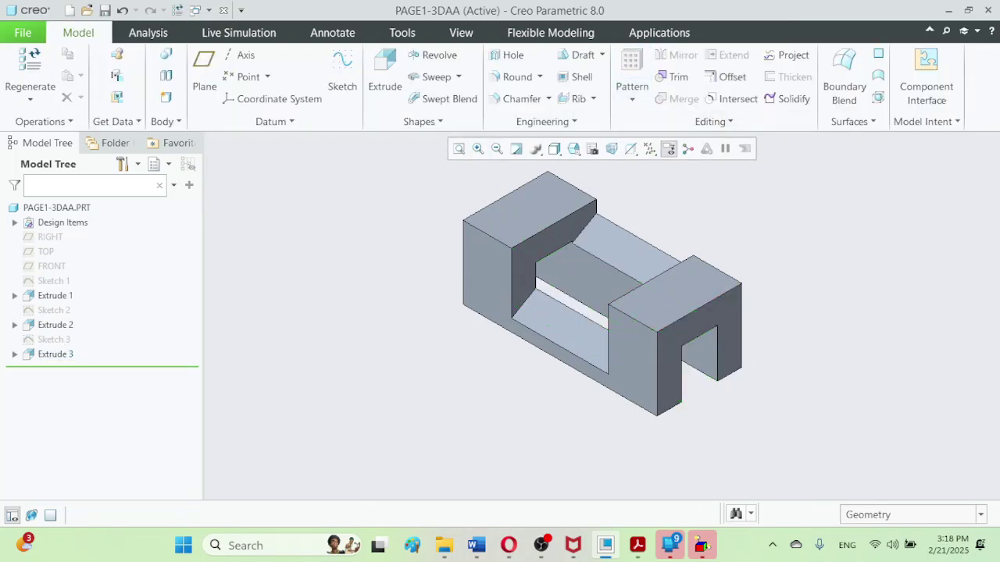
pyautogui.moveTo(806, 402); pyautogui.dragTo(687, 289, button='middle')
pyautogui.moveTo(591, 297); pyautogui.dragTo(519, 313, button='middle')
pyautogui.click(574, 148)
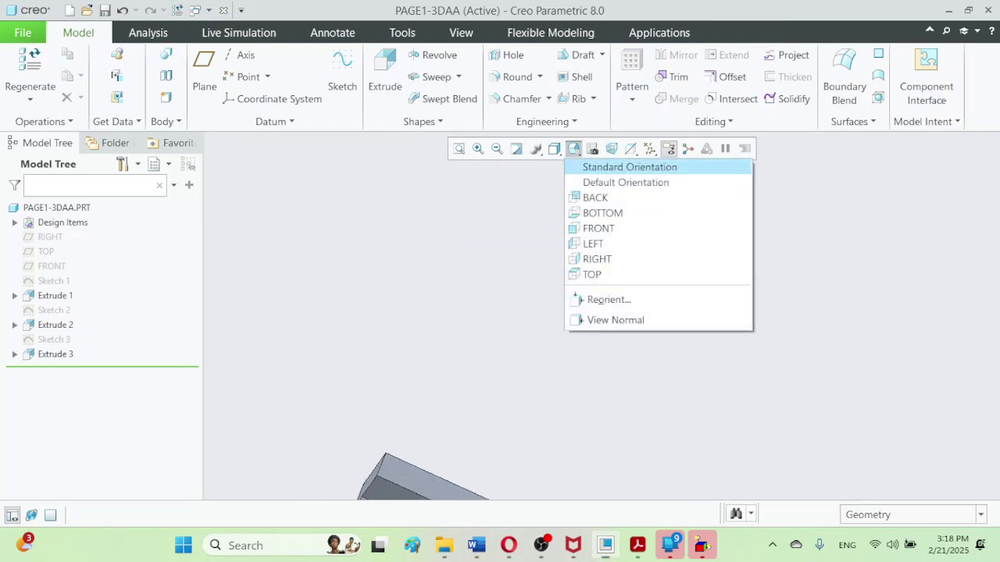
pyautogui.click(617, 165)
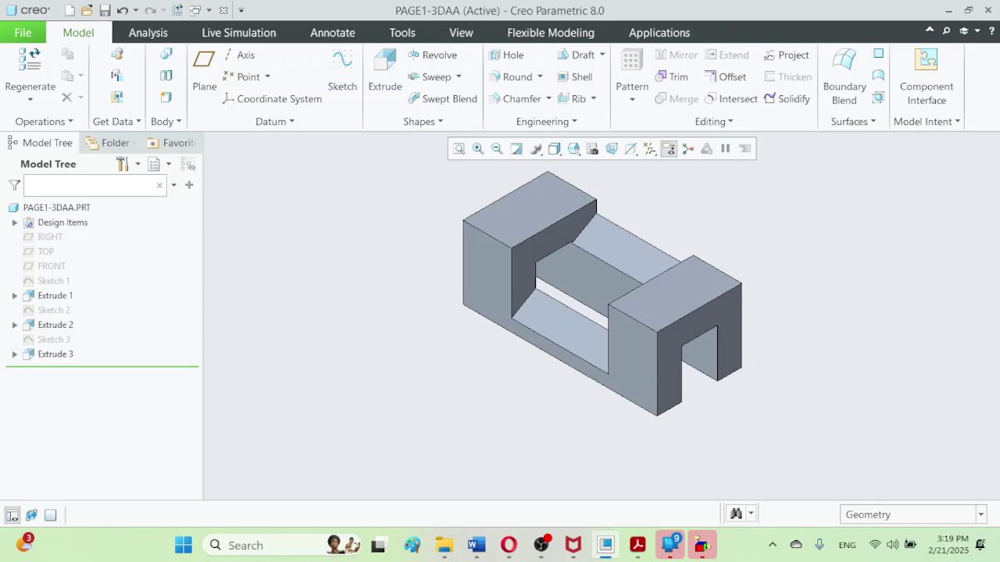
# - Switch to the PDF, compare the finished part with its drawing, and go to the next dimensioned drawing on page 5
pyautogui.moveTo(605, 545)
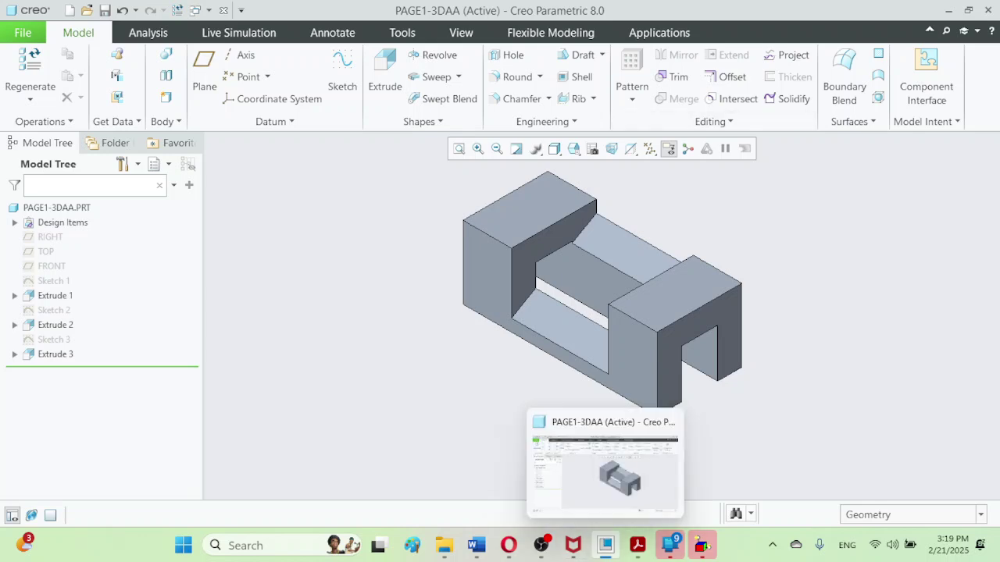
pyautogui.click(637, 545)
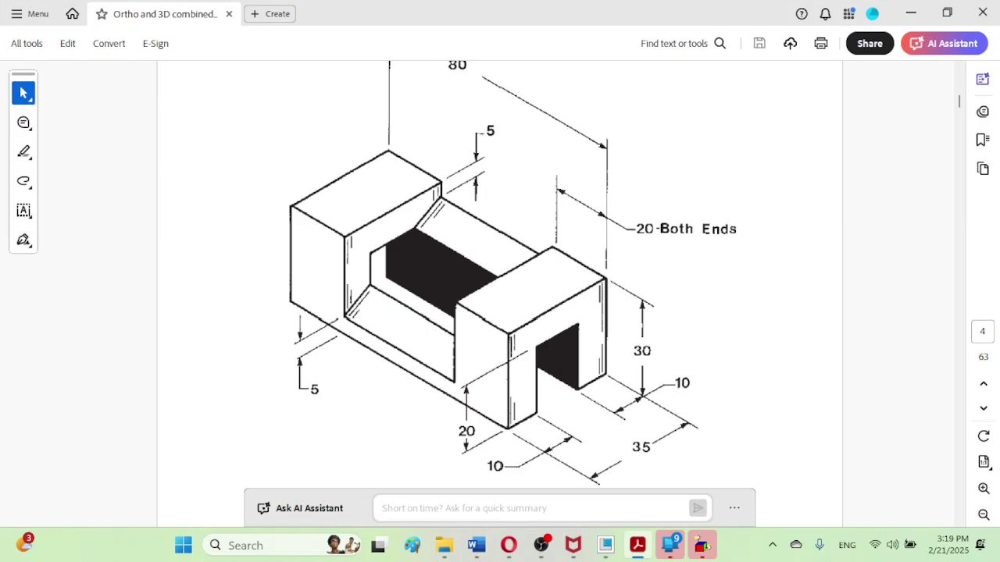
pyautogui.scroll(-10, 500, 294)
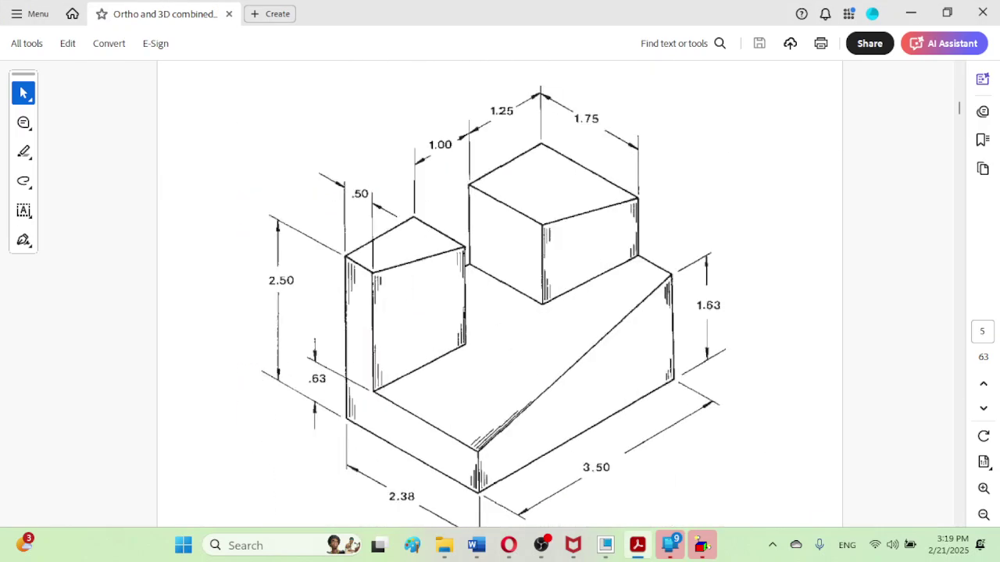